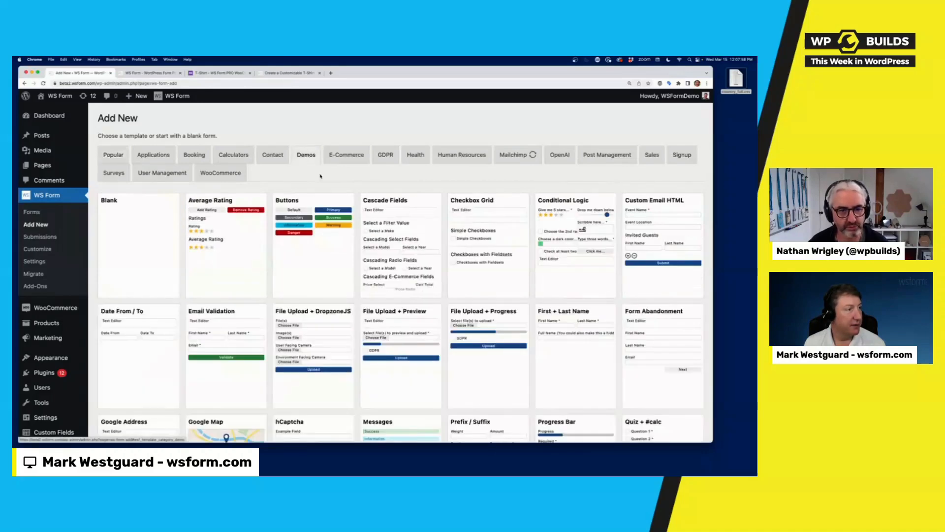
- Open the Contact Us form from the WS Form forms list in the editor
scroll(407, 277, down, 5)
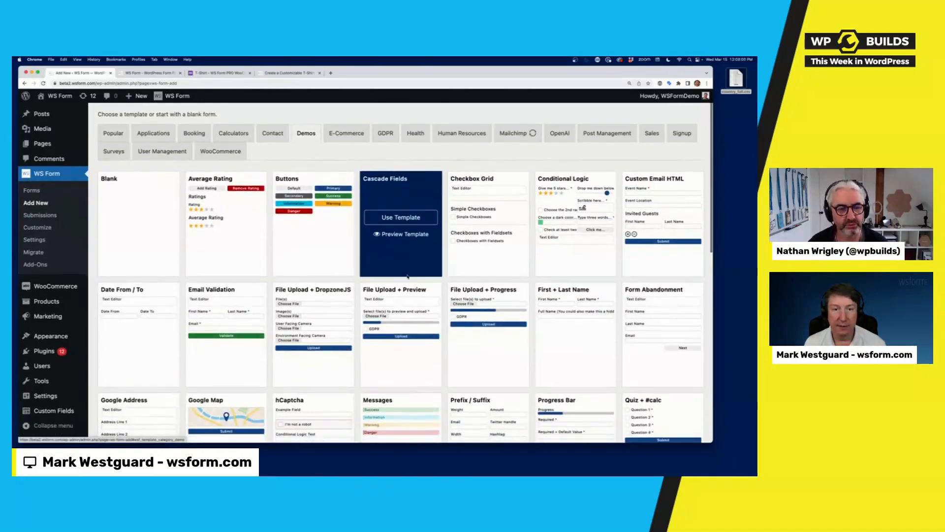
scroll(407, 277, down, 1)
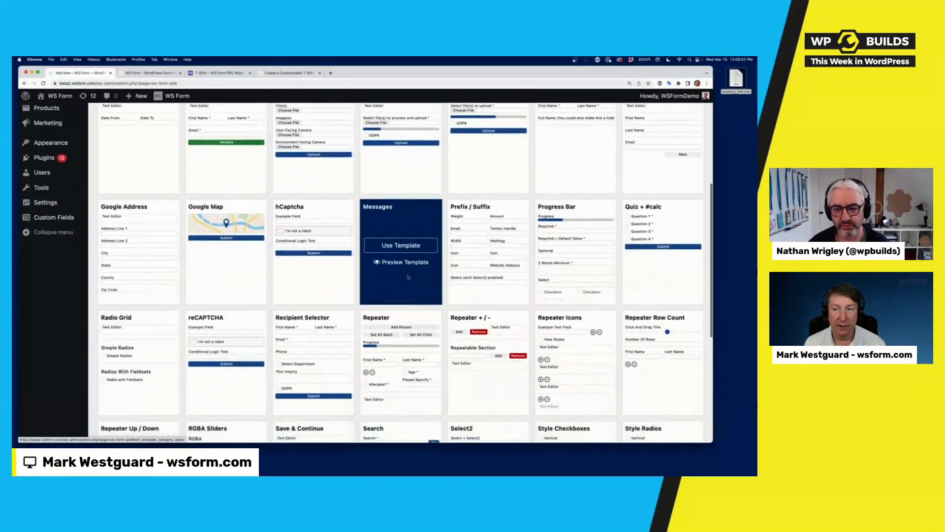
scroll(408, 276, up, 5)
click(31, 212)
click(165, 186)
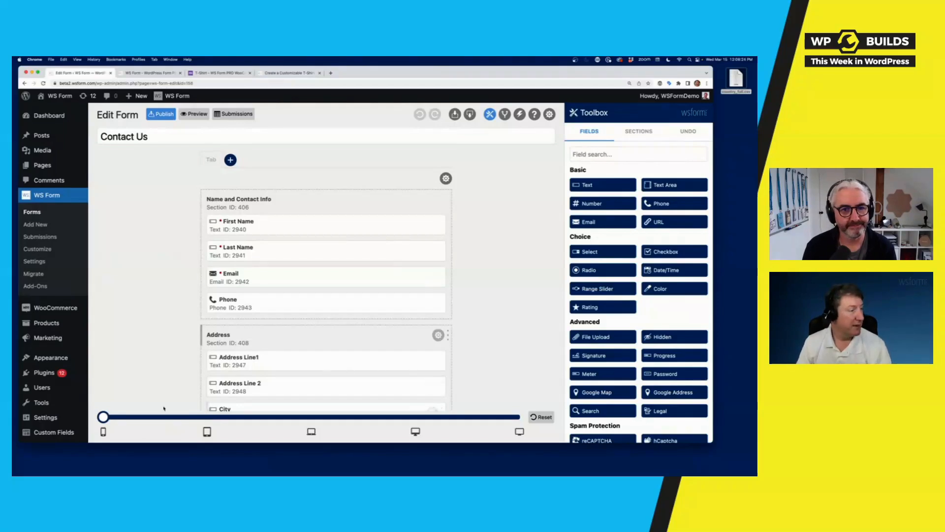
- Preview the Contact Us layout at wider, narrowest and laptop breakpoint widths
mouse_move(45, 417)
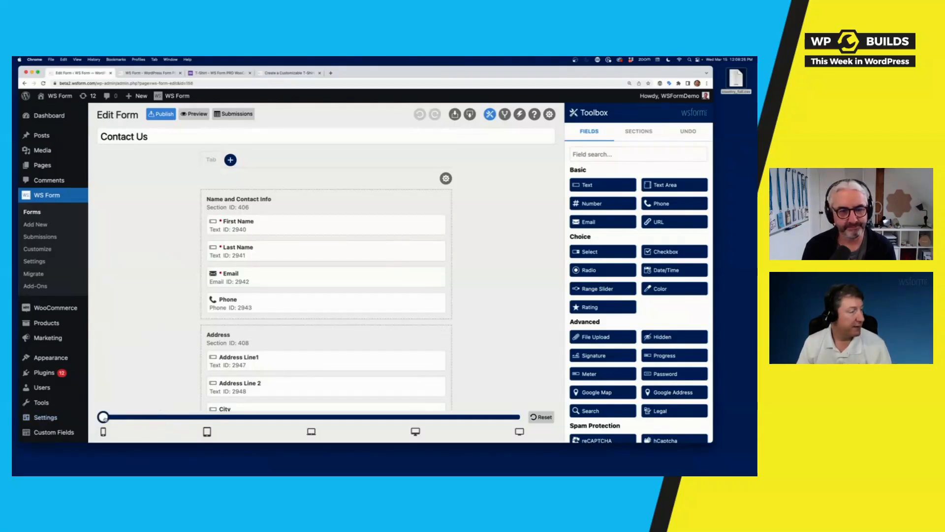
drag(103, 417, 273, 423)
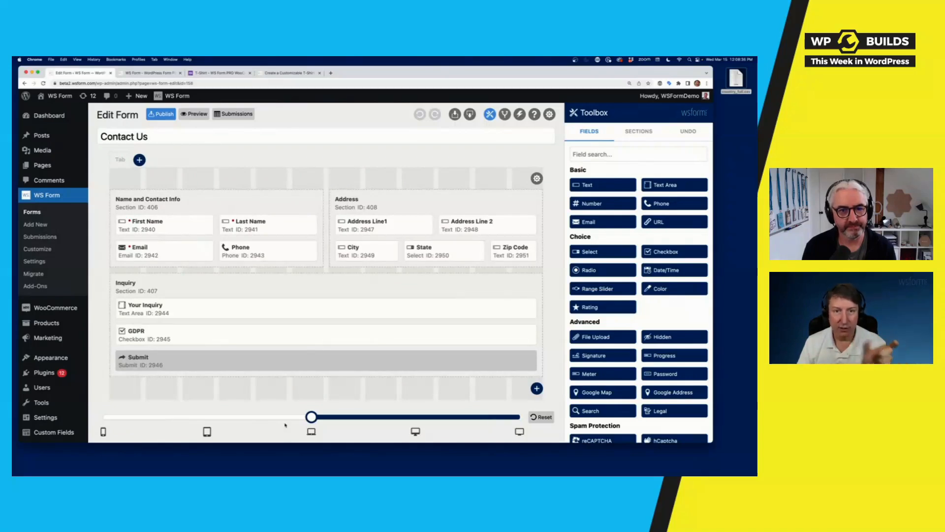
drag(285, 425, 101, 424)
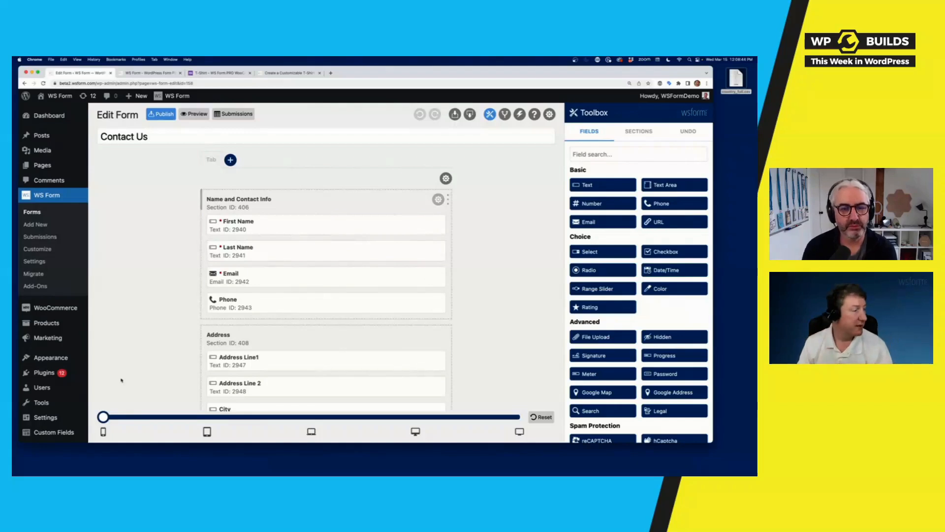
click(306, 433)
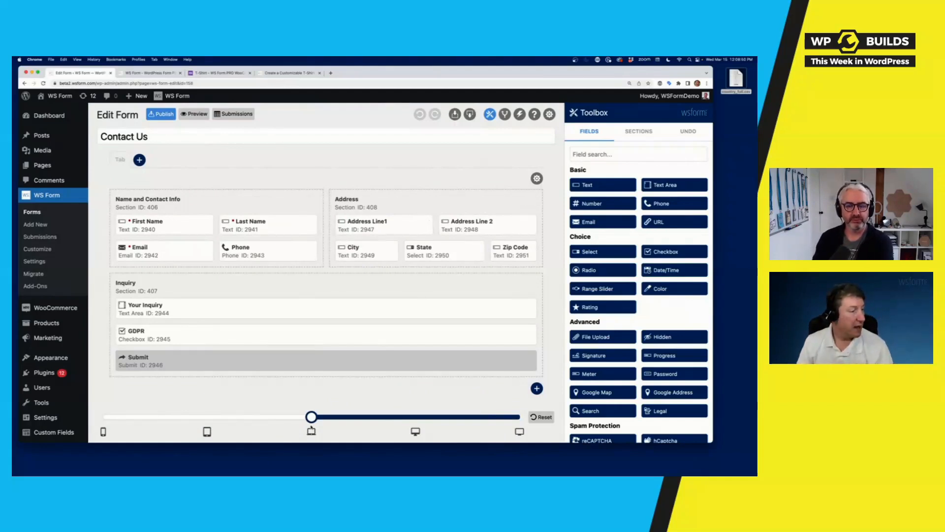
- At the narrow single-column breakpoint, make the First Name field half width
drag(312, 418, 117, 421)
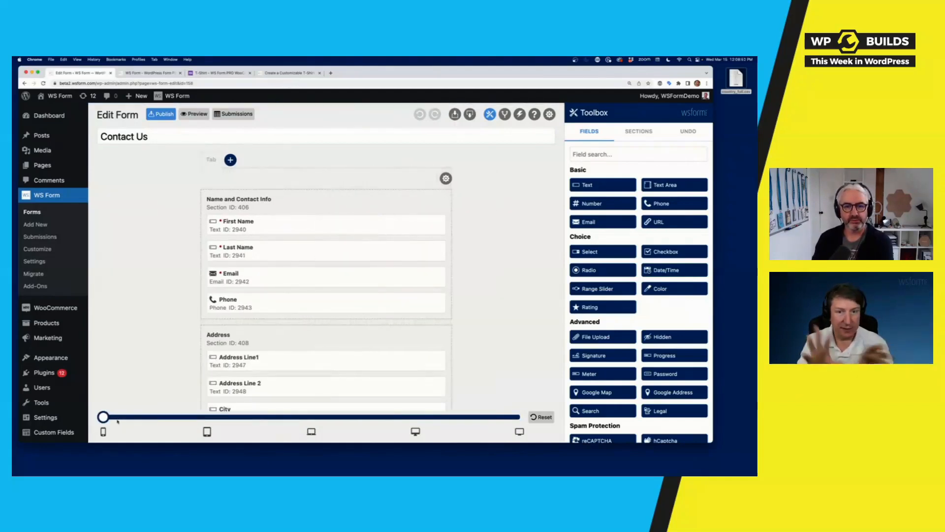
drag(435, 225, 315, 228)
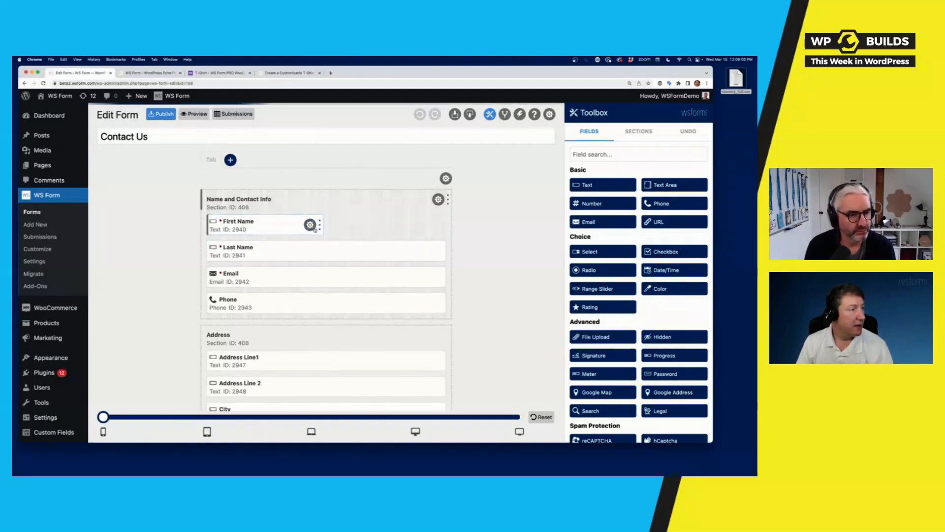
- Duplicate the First Name field so the copy sits beside it
click(310, 225)
click(282, 225)
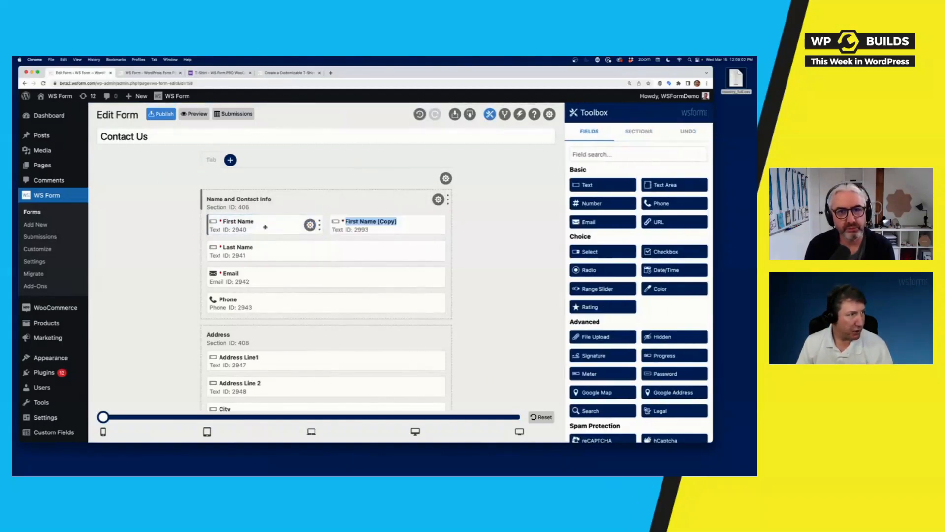
mouse_move(219, 225)
mouse_down()
mouse_move(299, 226)
mouse_move(212, 227)
mouse_up()
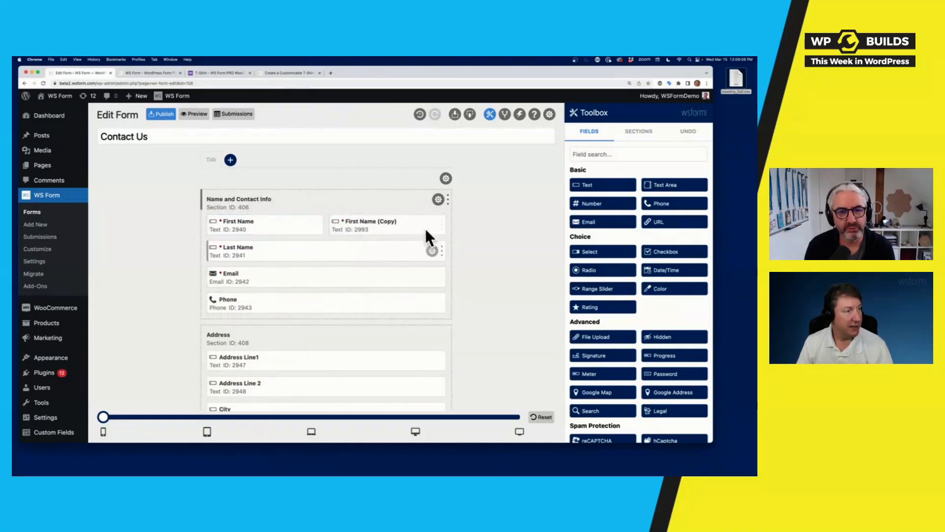
- Make the Name and Contact Info section half width and duplicate it
drag(448, 199, 320, 200)
click(310, 199)
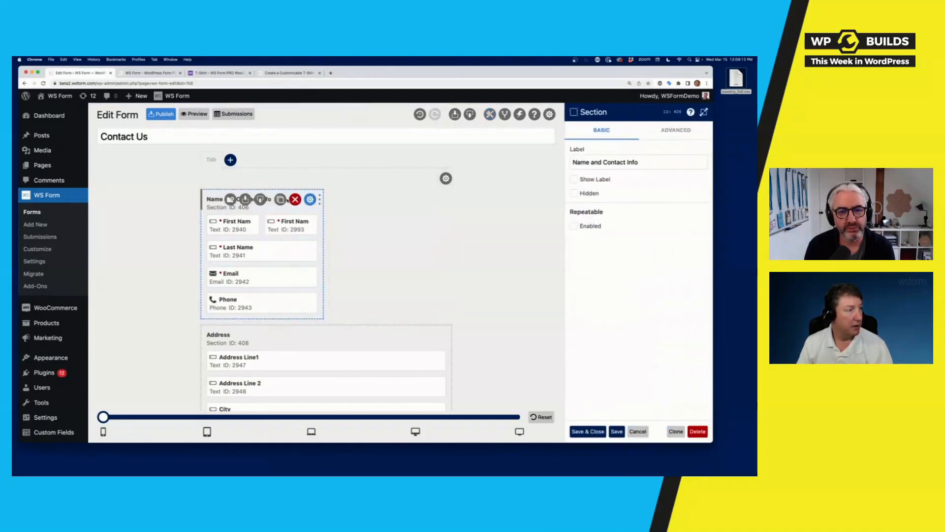
click(294, 199)
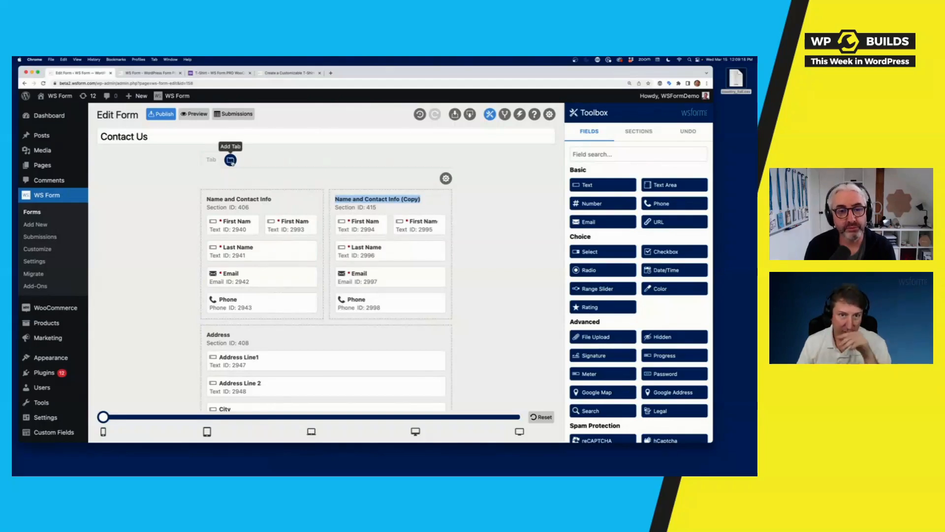
- Add a second tab for one section, restore Name and Contact Info's width, and preview
click(231, 160)
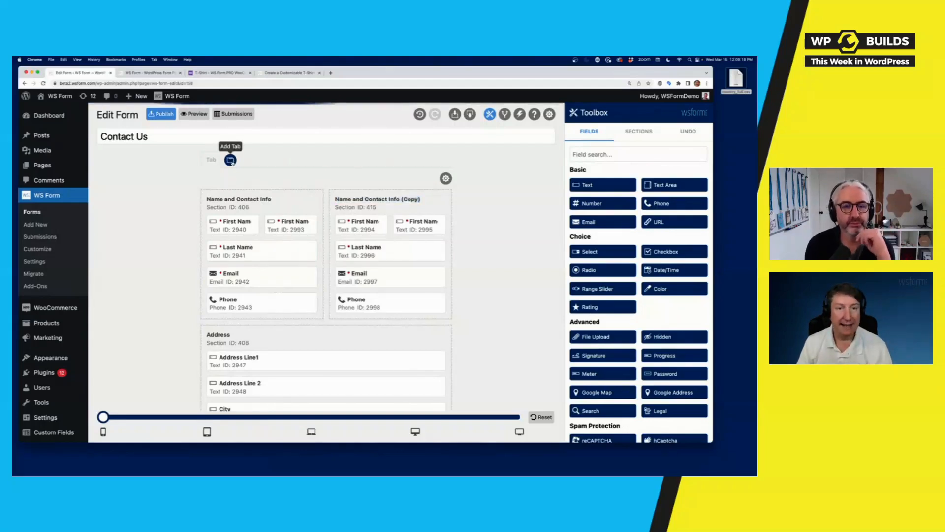
drag(268, 194, 222, 197)
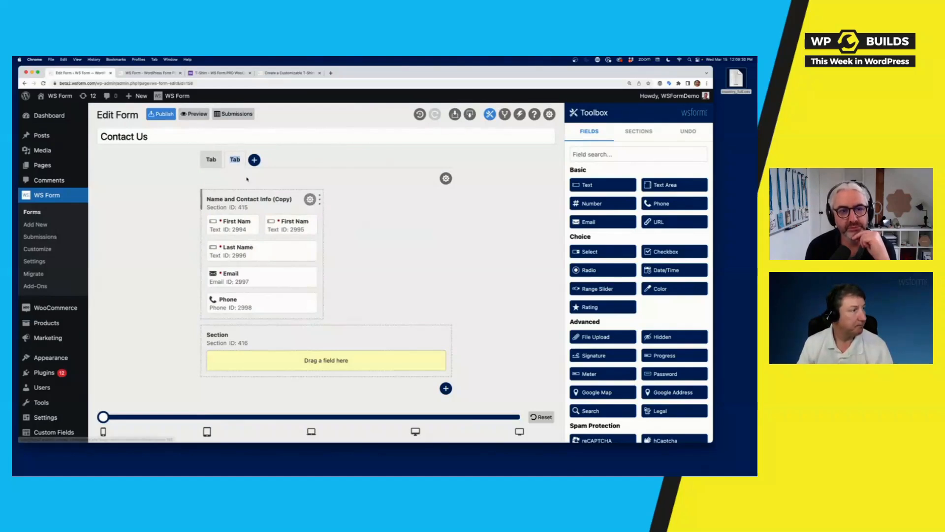
click(209, 159)
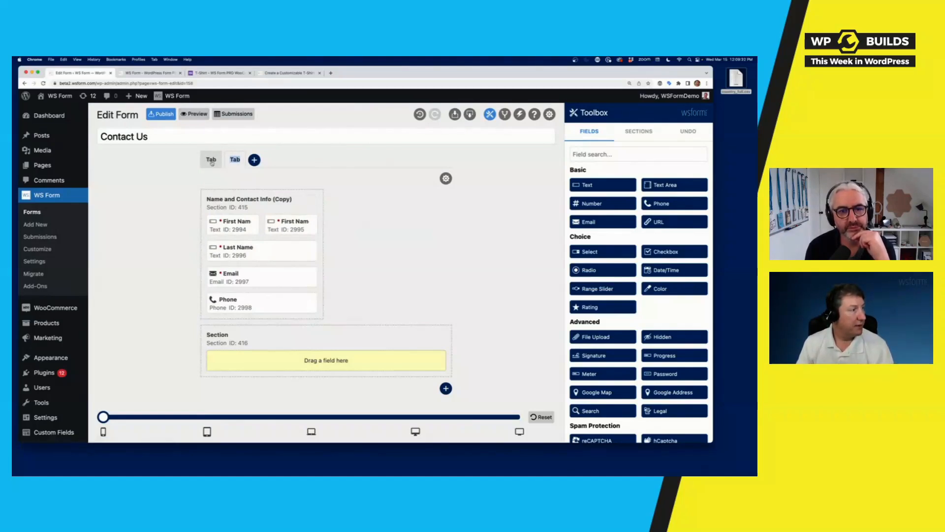
drag(322, 190, 451, 197)
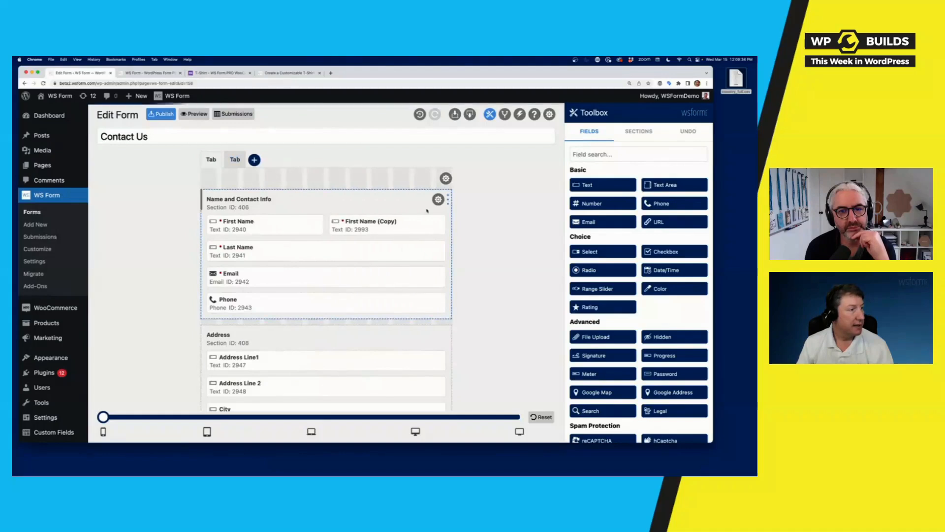
click(195, 114)
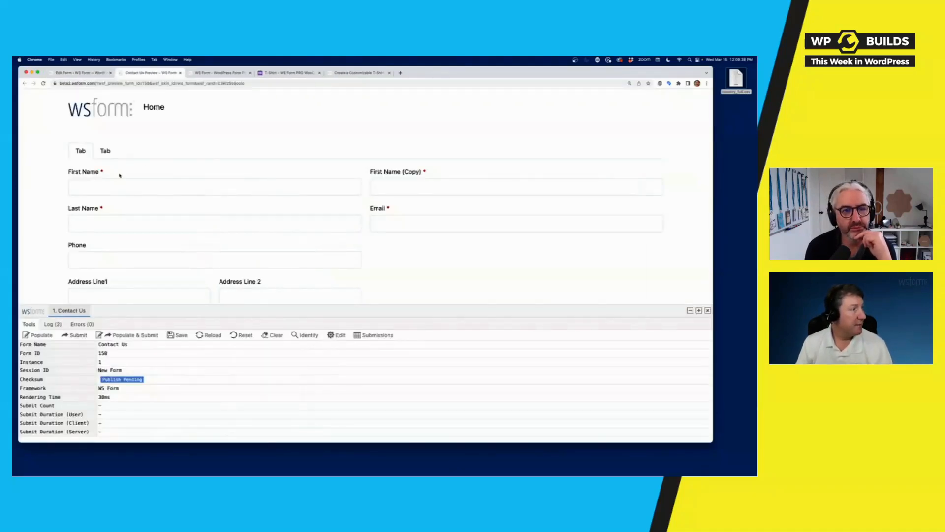
- Auto-fill the Contact Us preview with sample data several times, then populate and submit it
drag(334, 312, 336, 314)
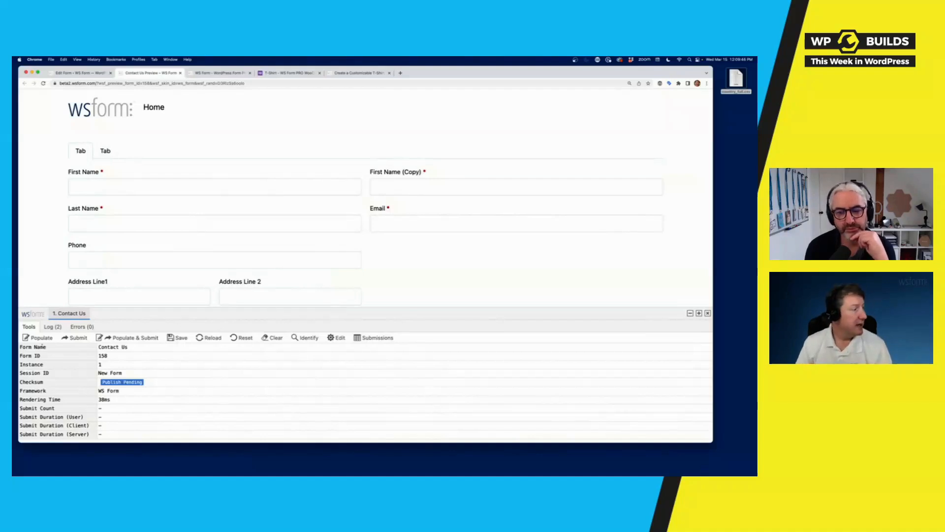
click(50, 339)
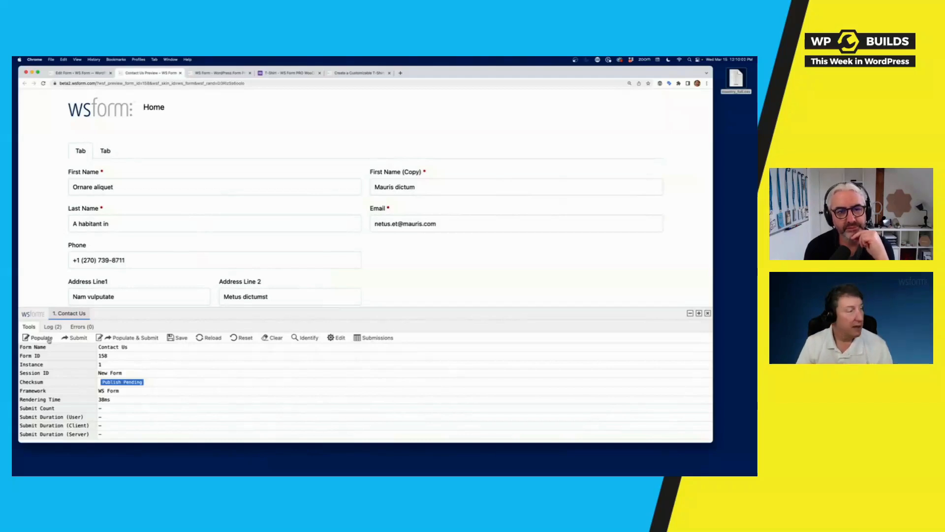
click(42, 338)
click(42, 338)
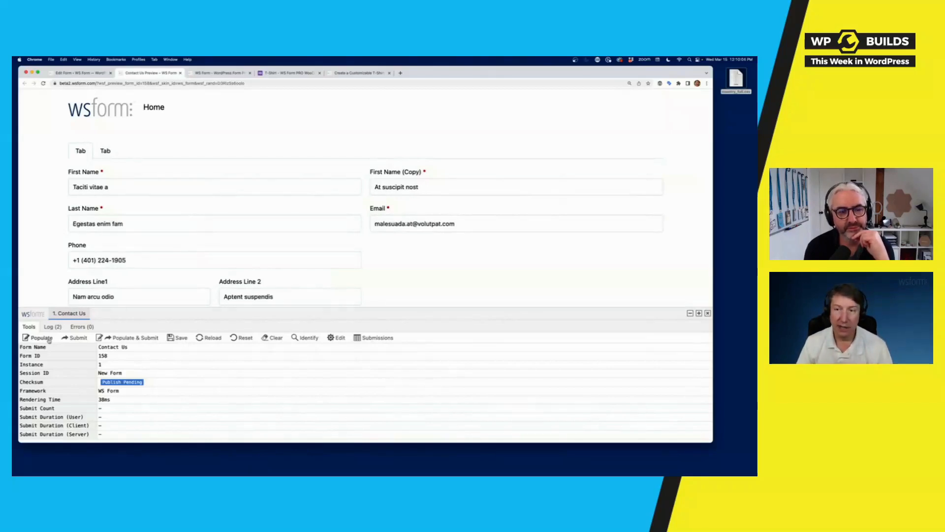
click(42, 337)
click(49, 339)
click(49, 340)
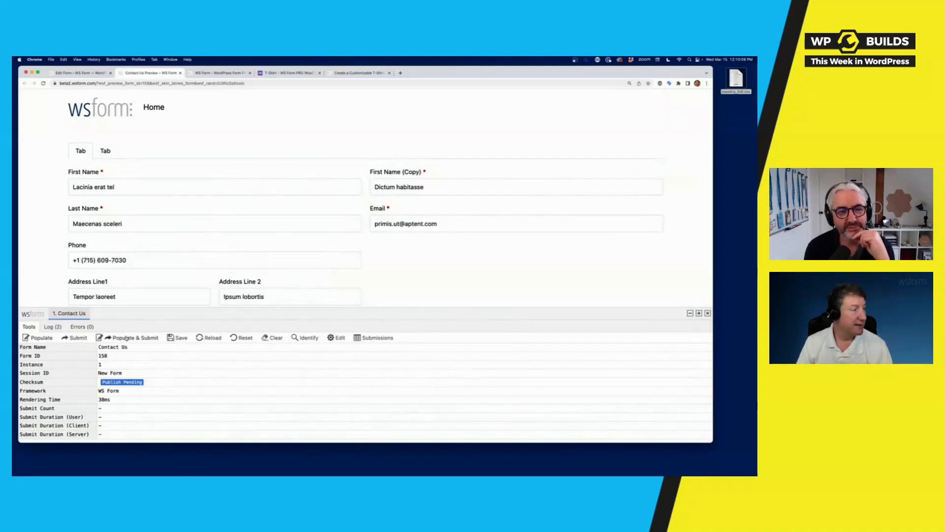
click(126, 338)
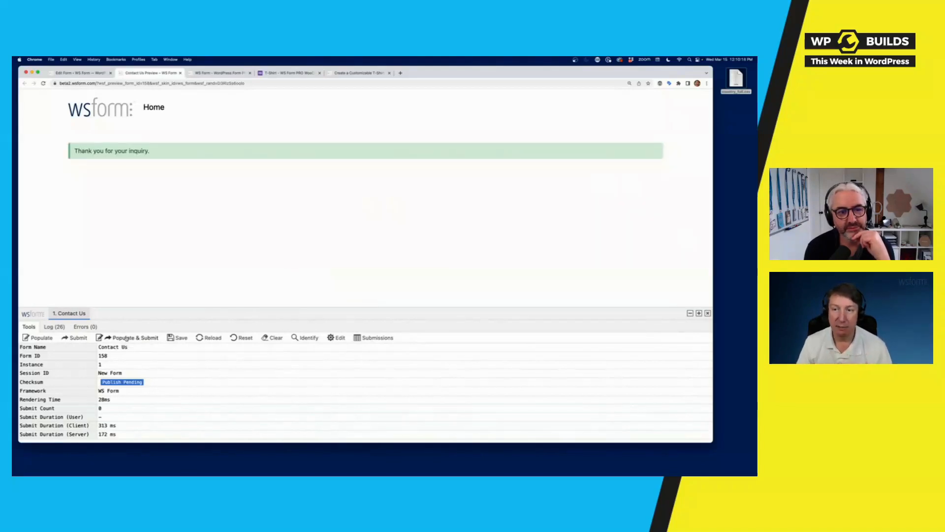
click(97, 72)
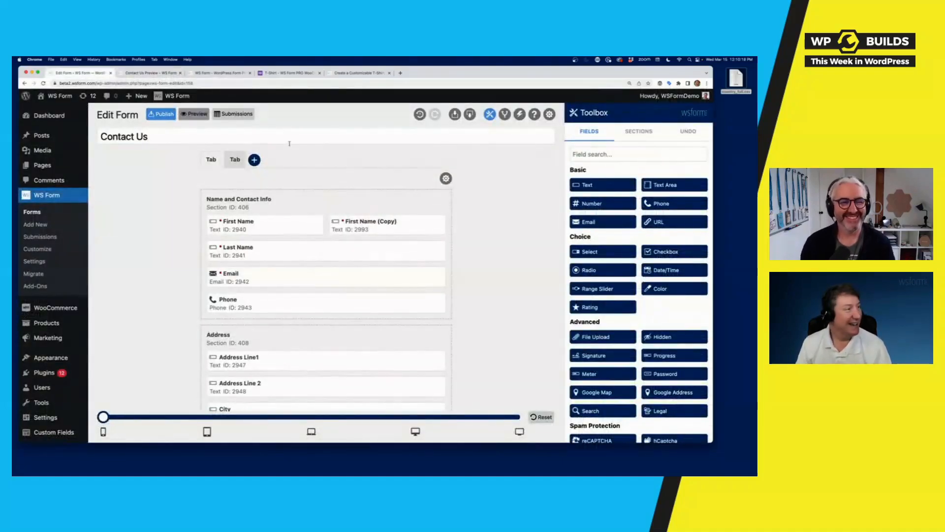
- Re-run the Send Email action for Contact Us submission 59, then return to Forms
click(237, 117)
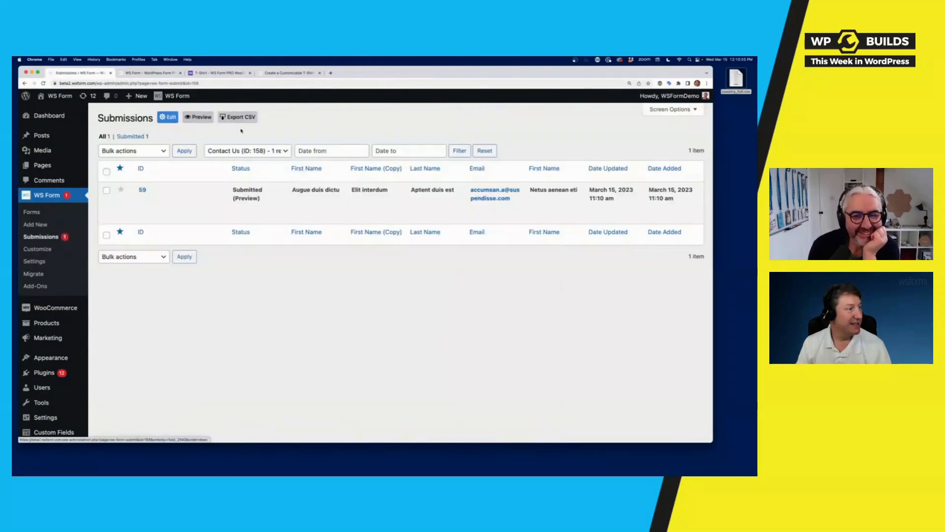
click(601, 205)
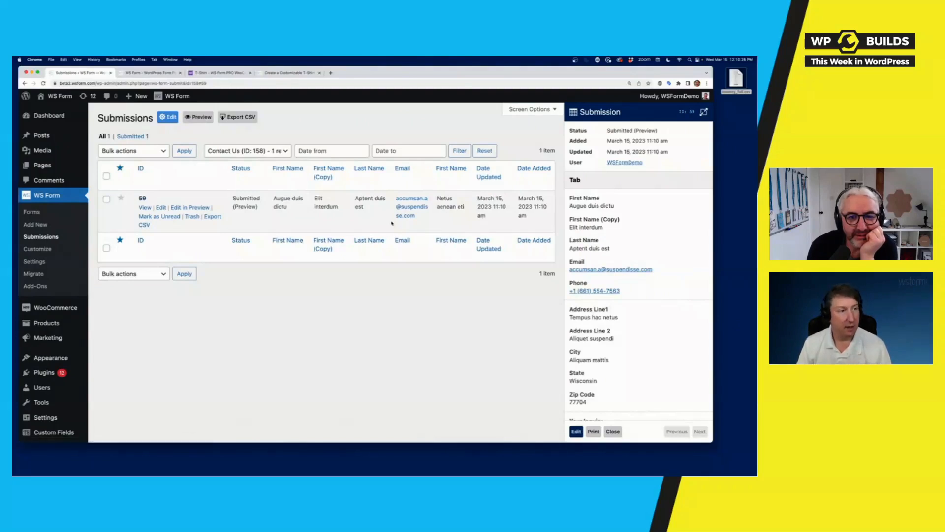
scroll(666, 301, down, 10)
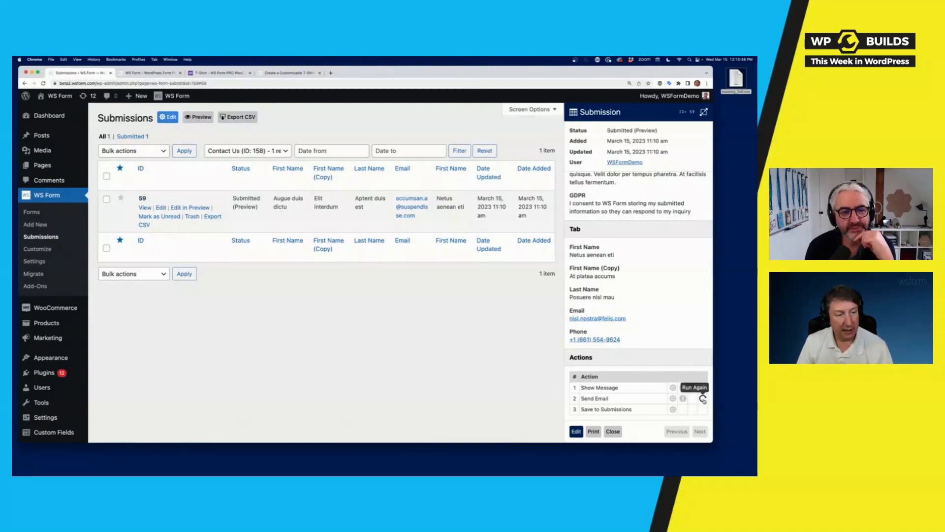
click(703, 398)
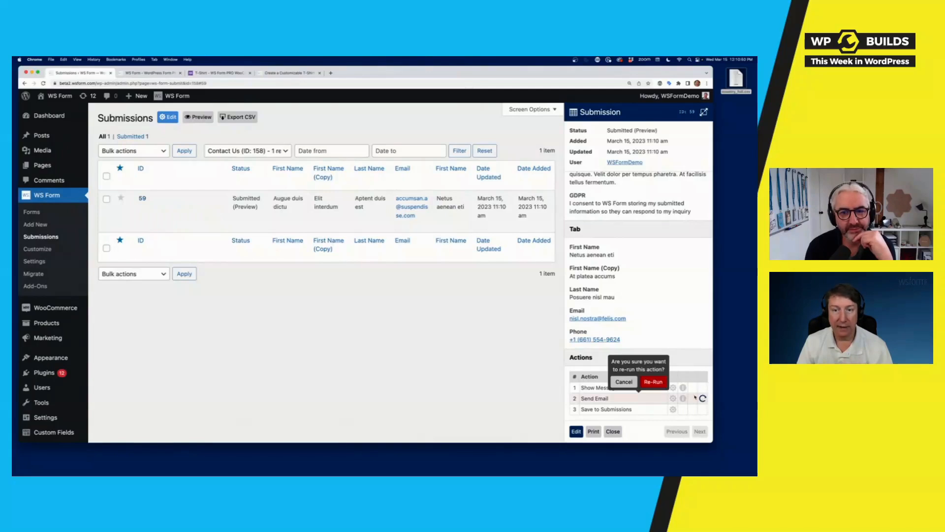
click(661, 386)
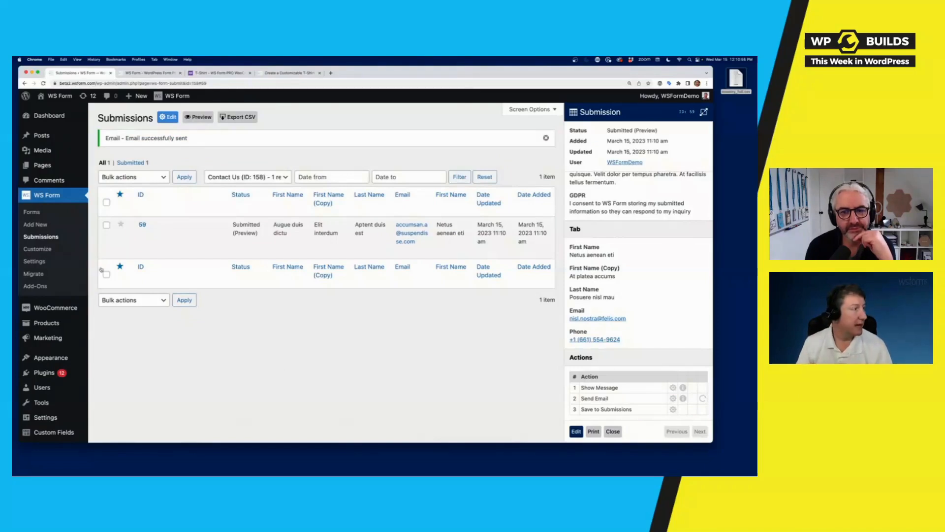
click(32, 211)
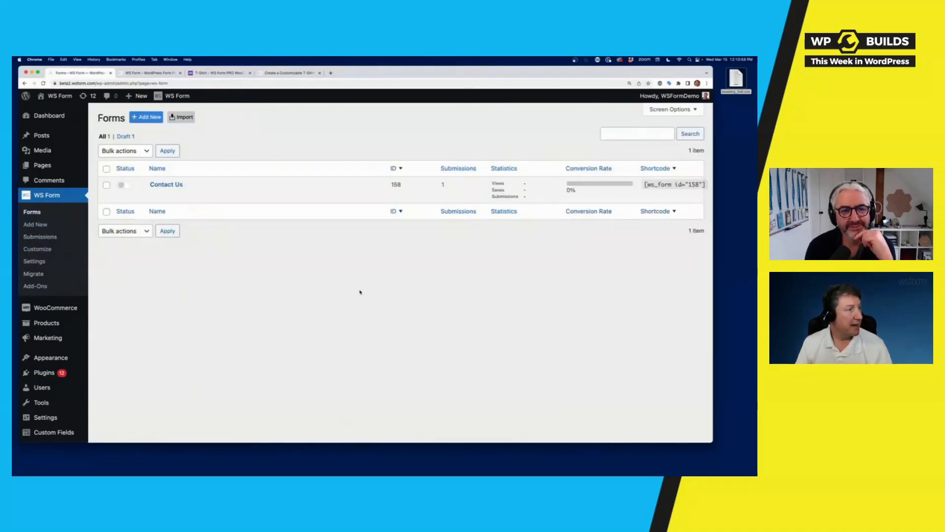
- Start a new form from the Post template under the Post Management category
click(36, 224)
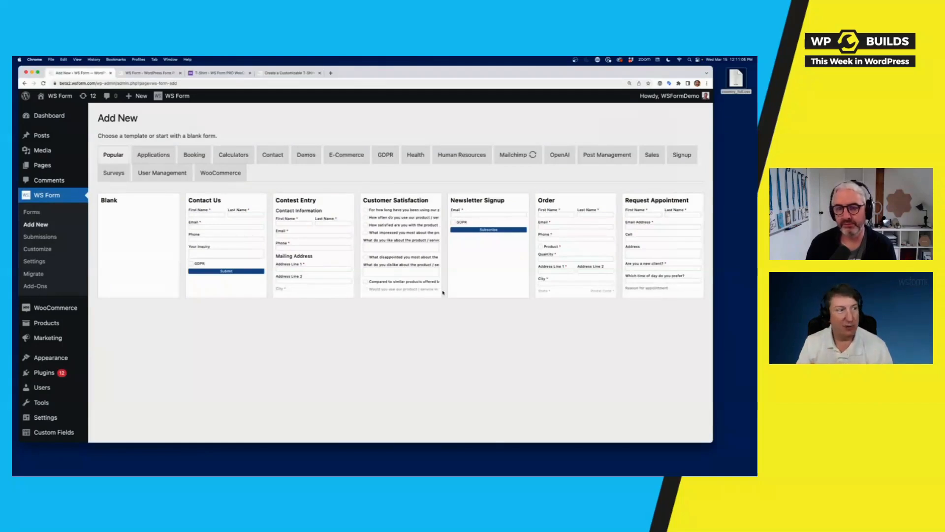
click(608, 160)
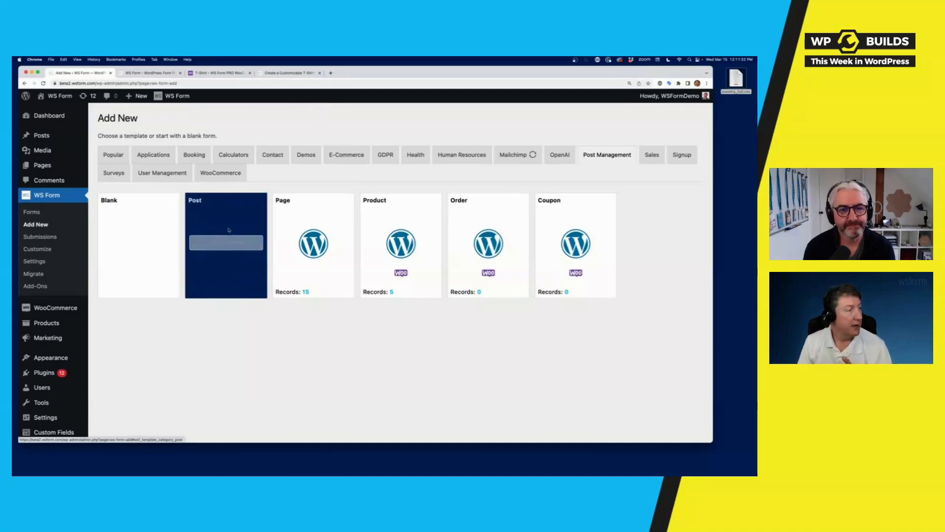
click(226, 242)
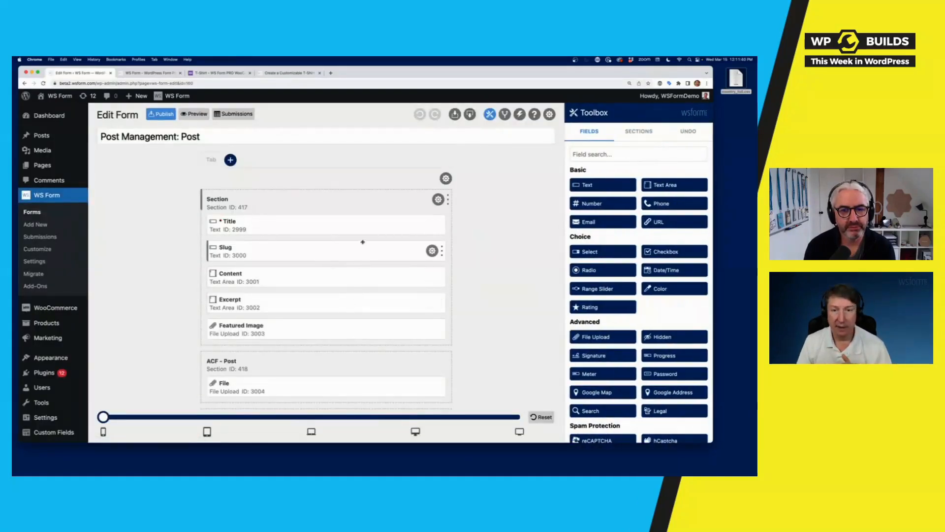
scroll(492, 343, down, 5)
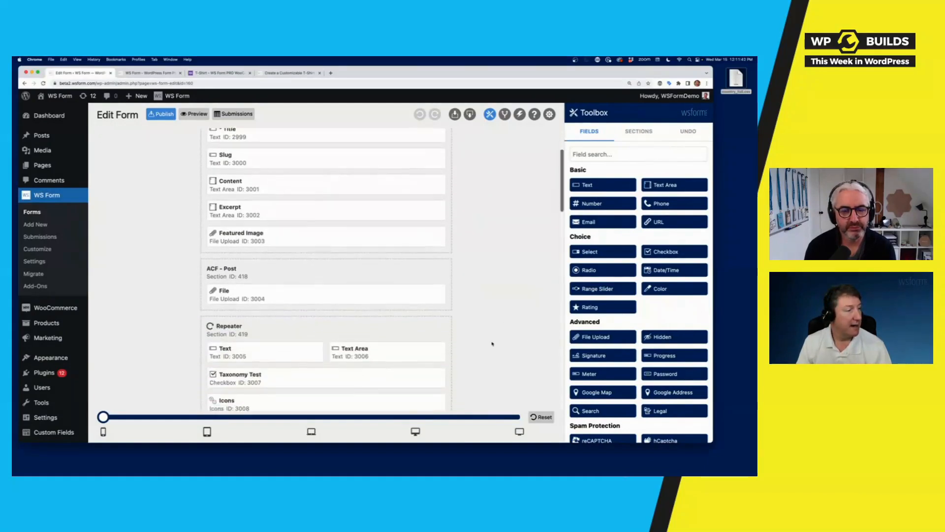
scroll(492, 343, down, 10)
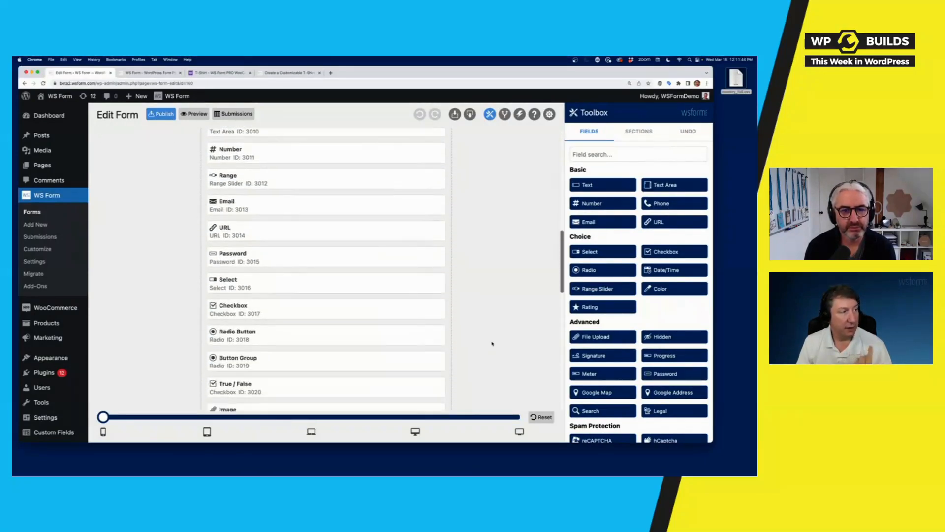
scroll(492, 343, down, 12)
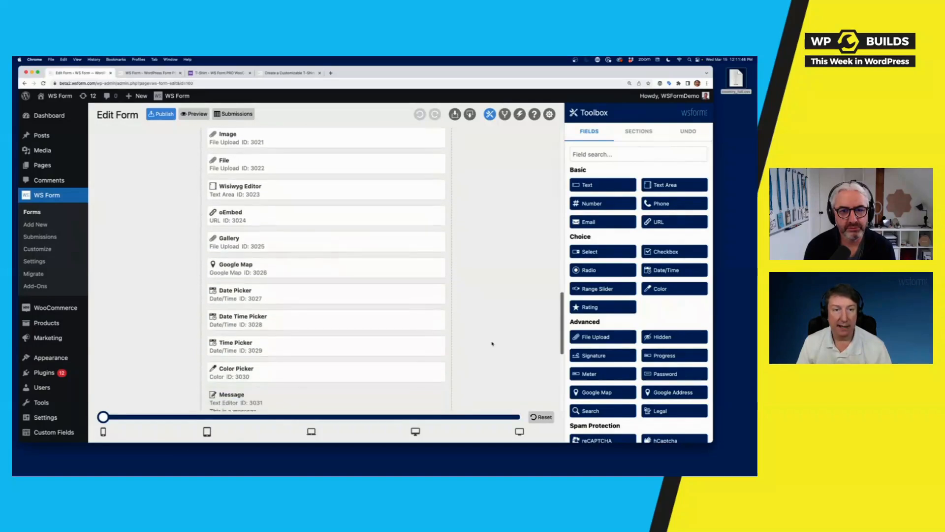
scroll(492, 343, up, 20)
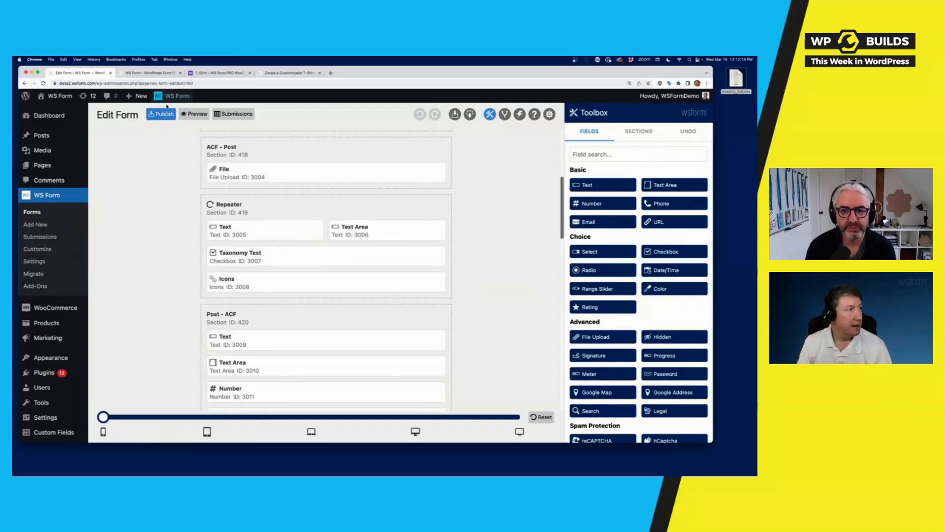
- Preview the Post form, auto-fill it with sample data several times, and submit it
click(201, 118)
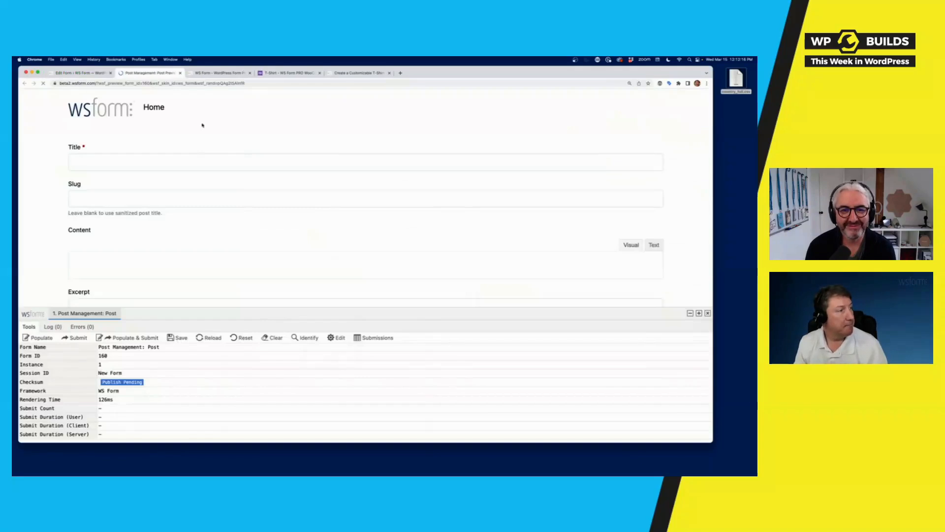
click(40, 337)
scroll(300, 211, down, 5)
scroll(301, 212, down, 10)
scroll(301, 213, down, 10)
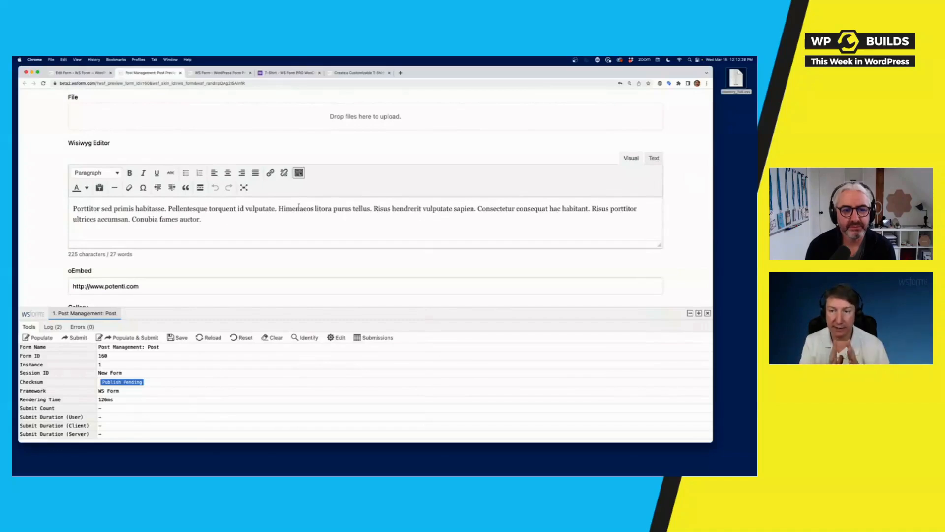
scroll(298, 206, down, 10)
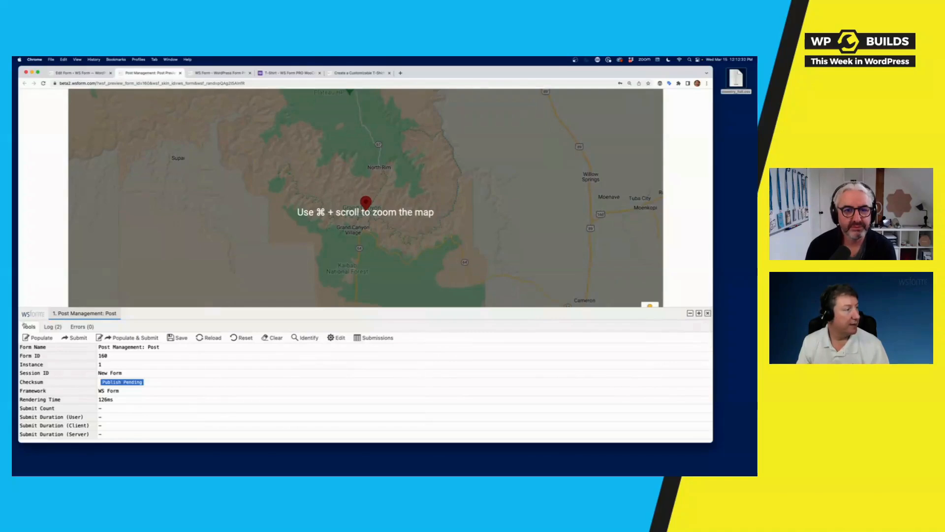
click(42, 337)
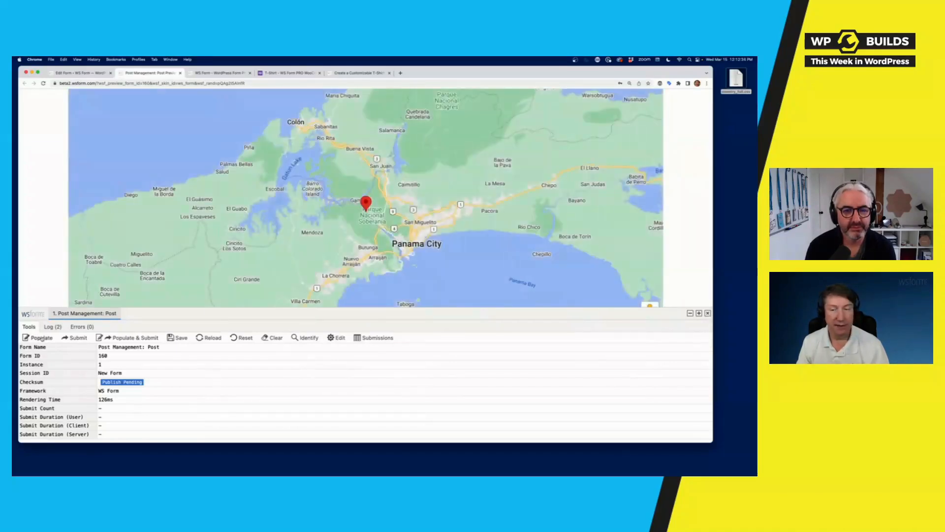
click(42, 337)
click(42, 337)
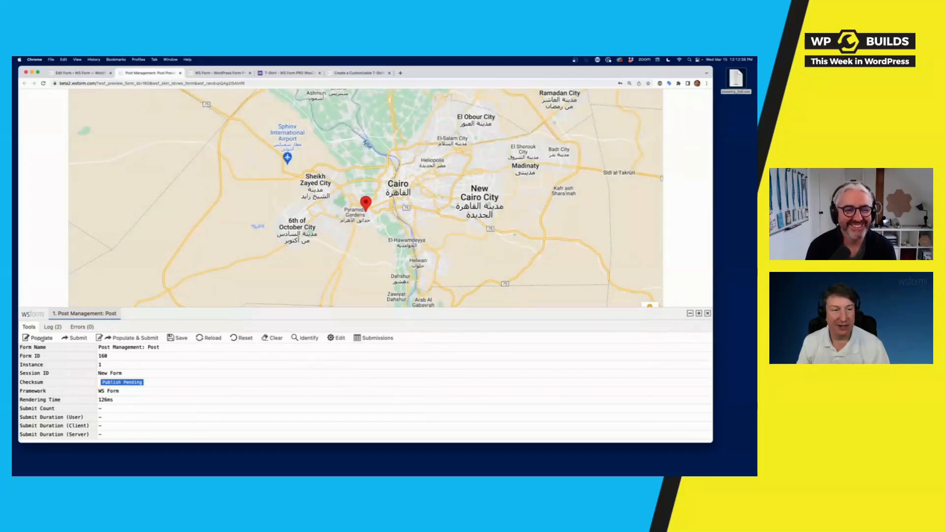
click(42, 338)
scroll(98, 197, down, 10)
scroll(113, 246, up, 1)
click(135, 338)
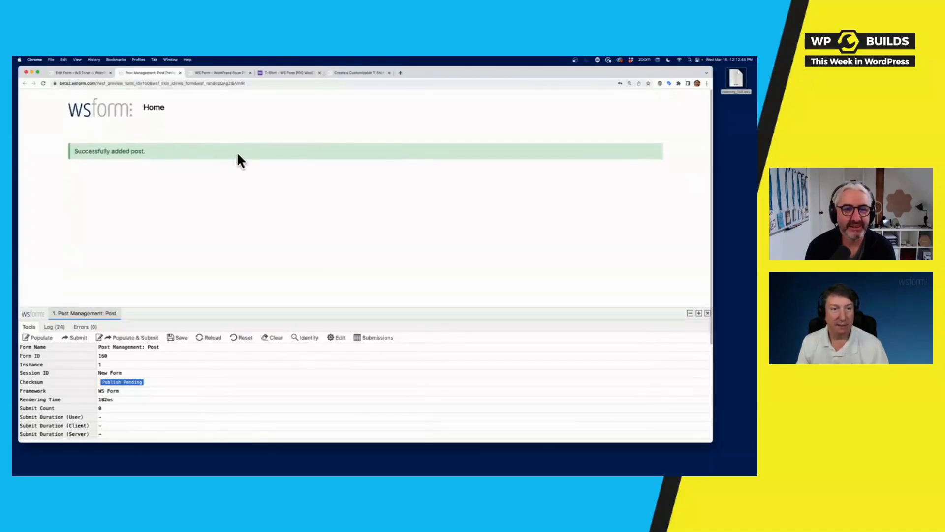
- Check the newly created post in the WordPress Posts list, then return to the editor
click(78, 73)
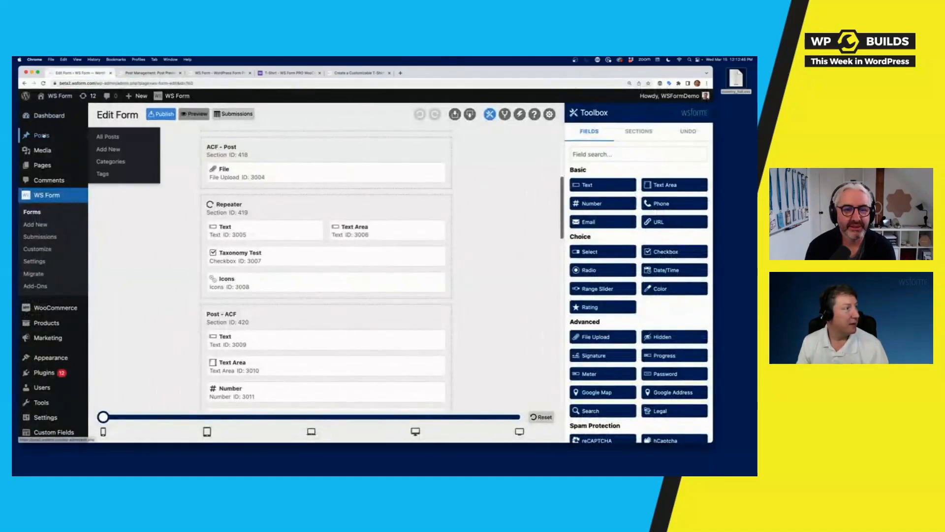
right_click(42, 135)
click(51, 137)
click(221, 74)
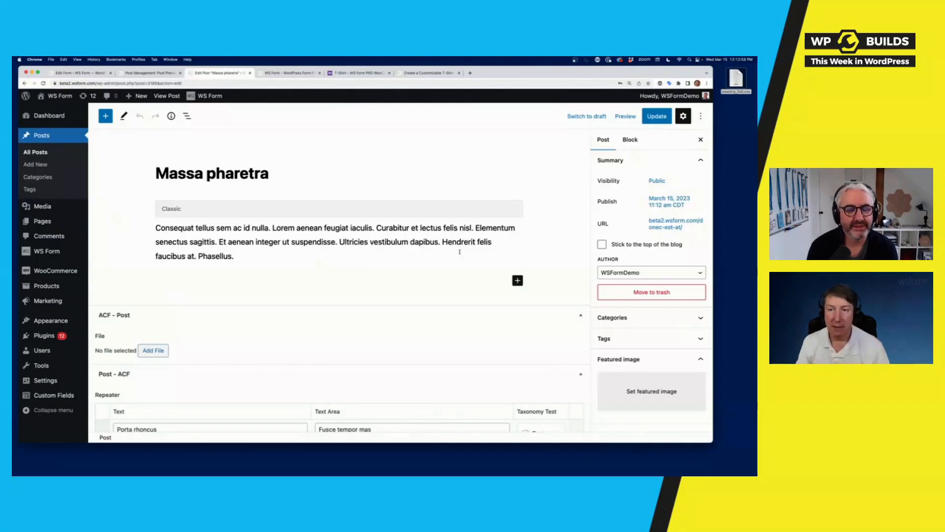
click(88, 75)
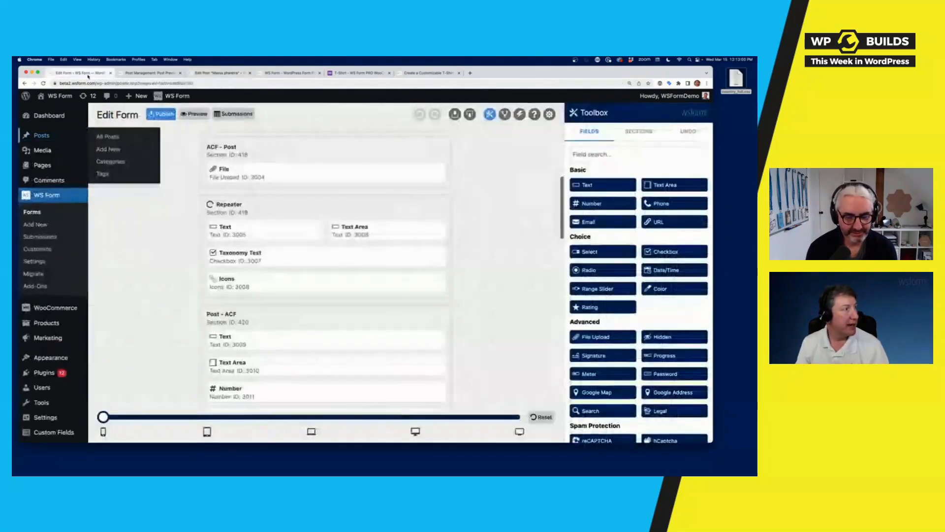
scroll(502, 214, up, 5)
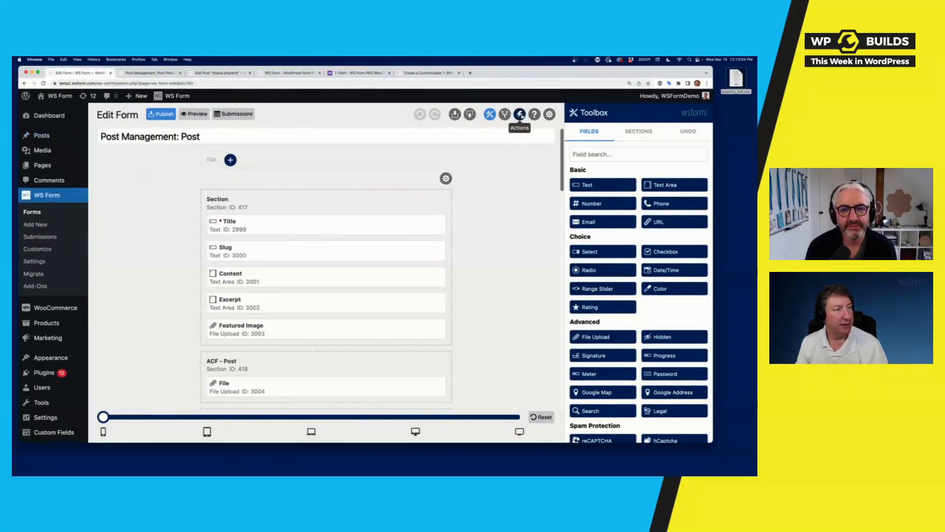
- Review the Post Management action's settings, including ACF Field Mapping, in the expanded panel
click(520, 114)
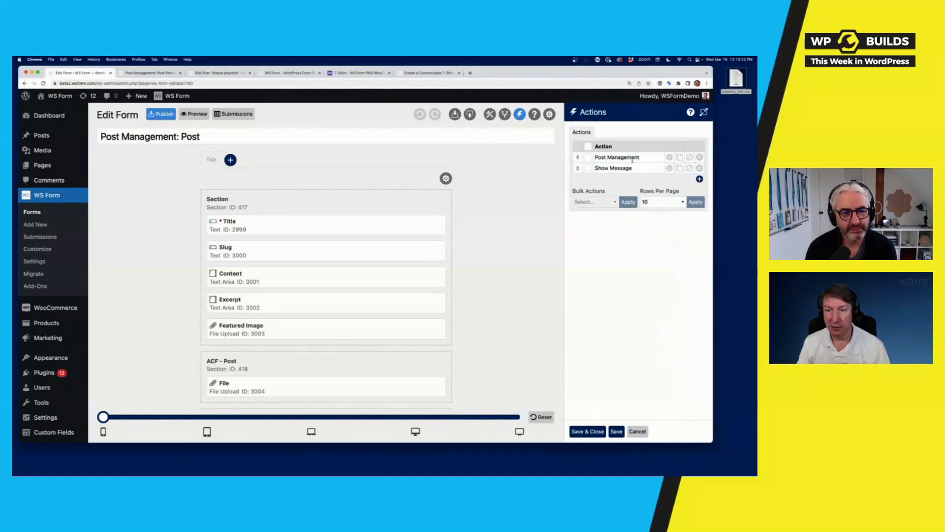
click(669, 158)
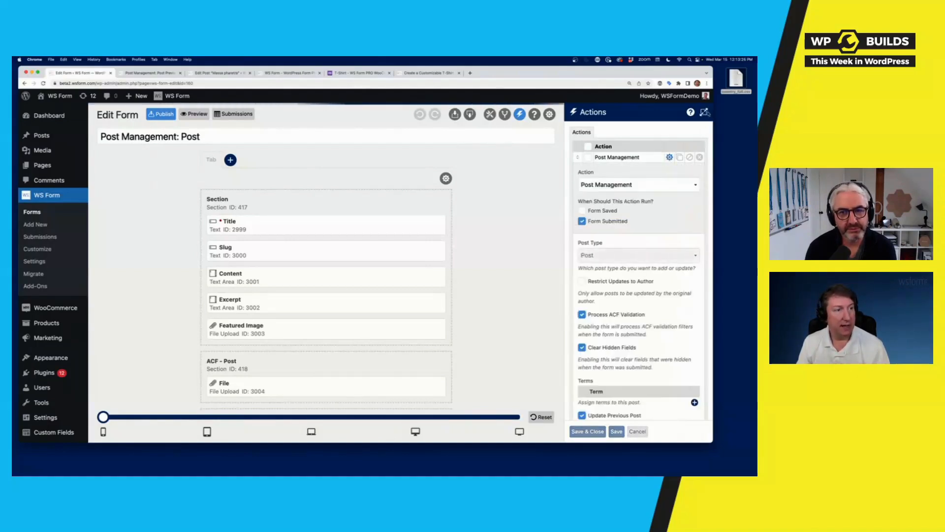
scroll(549, 267, down, 20)
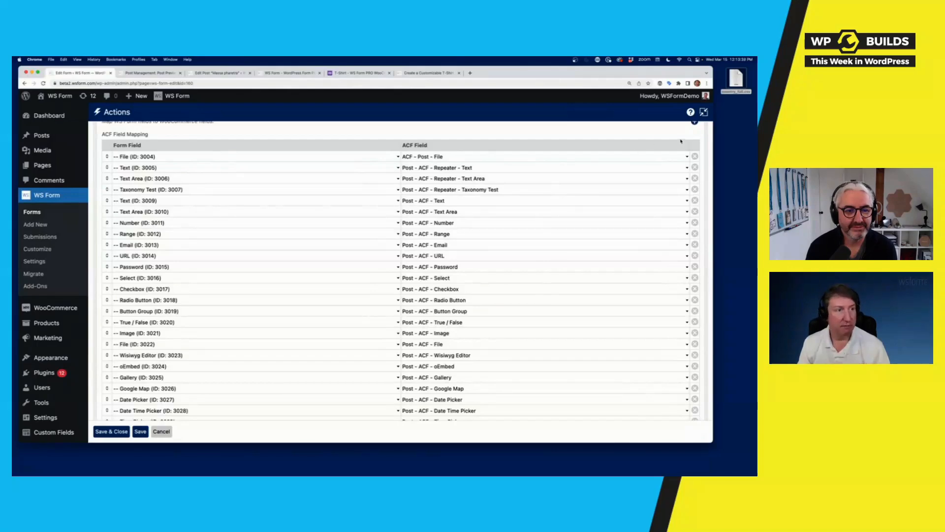
scroll(681, 139, up, 15)
click(704, 113)
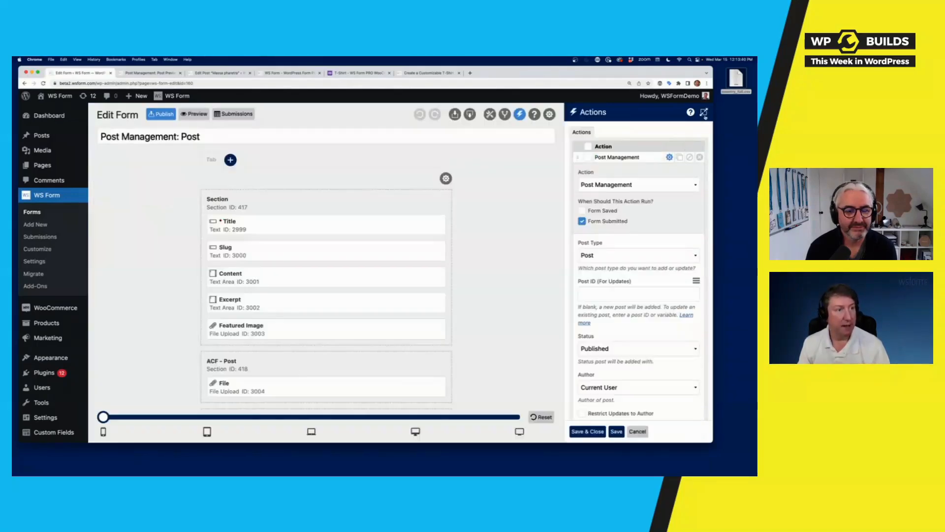
- Enable Populate Using Action in the form's Data settings and review the Post field mapping
click(550, 115)
click(676, 148)
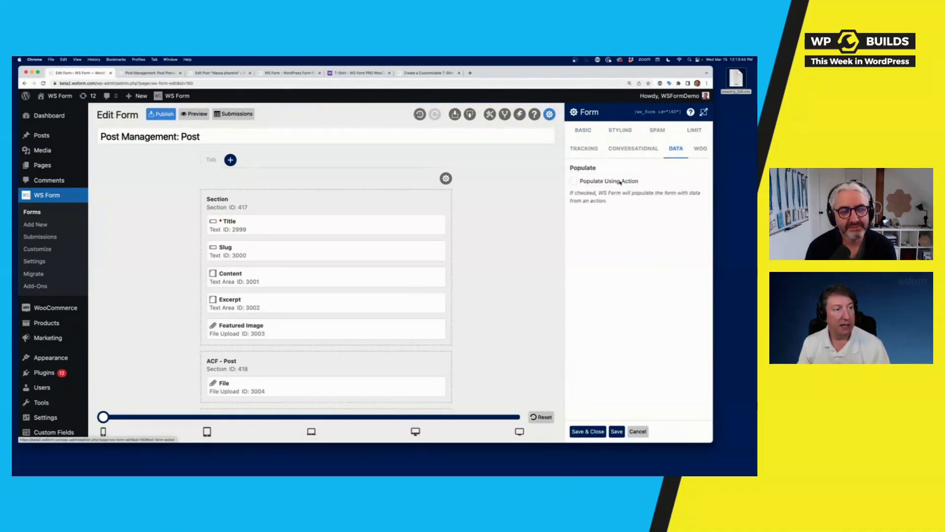
click(620, 182)
click(704, 113)
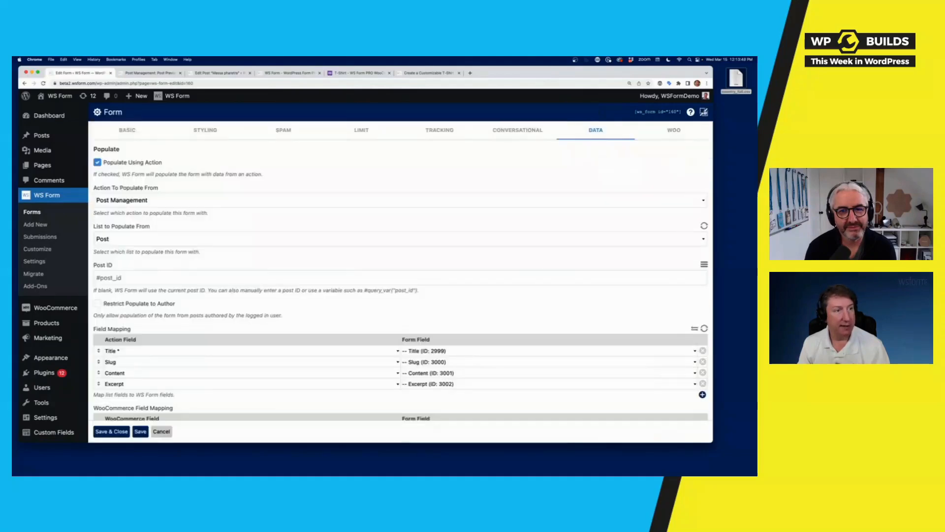
scroll(526, 271, down, 15)
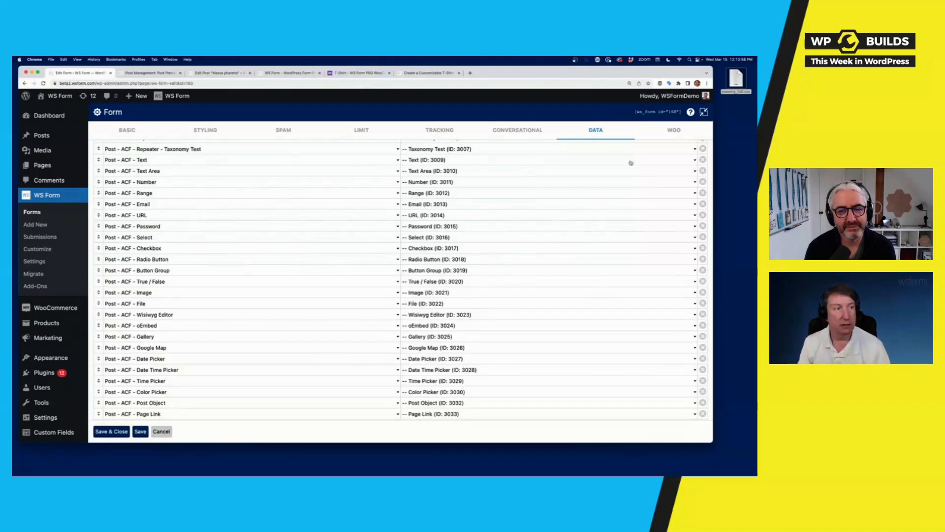
click(703, 112)
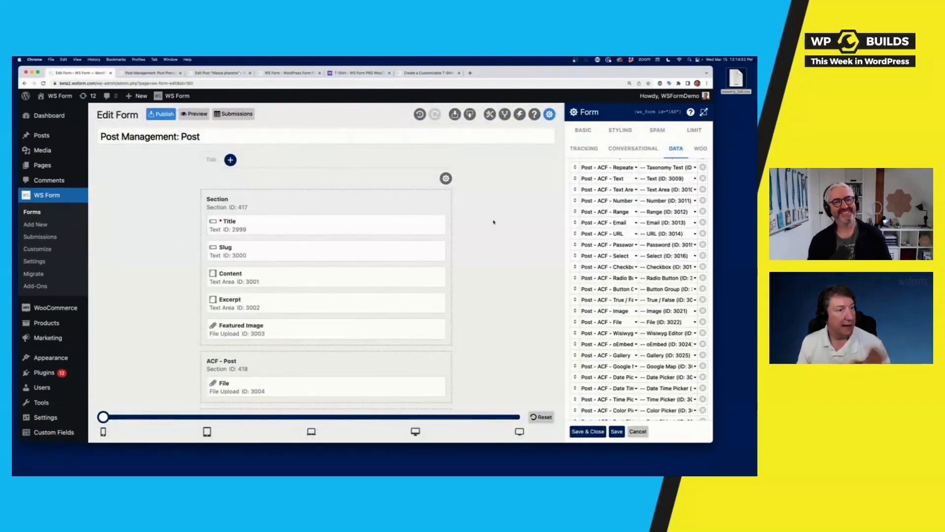
- Show the Mailchimp templates on the Add New page, after glancing at the integrations and post tabs
click(41, 225)
click(520, 156)
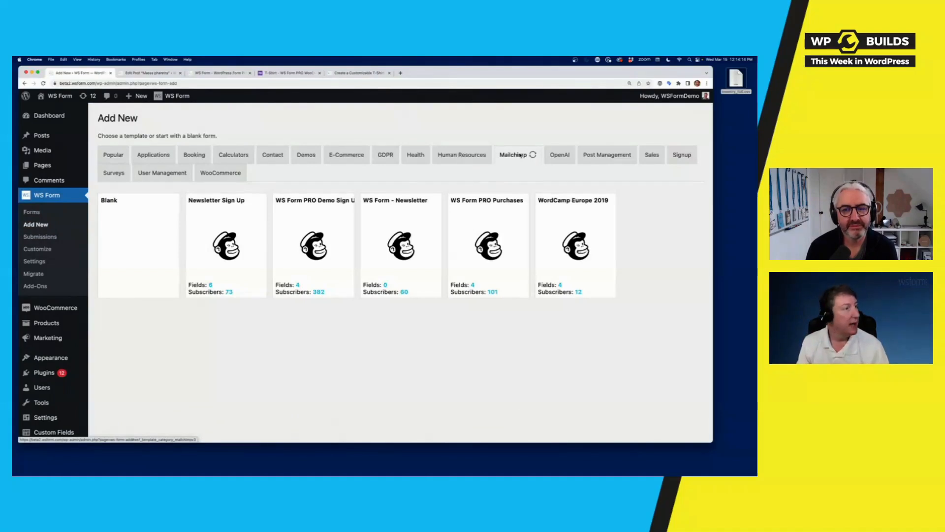
click(220, 73)
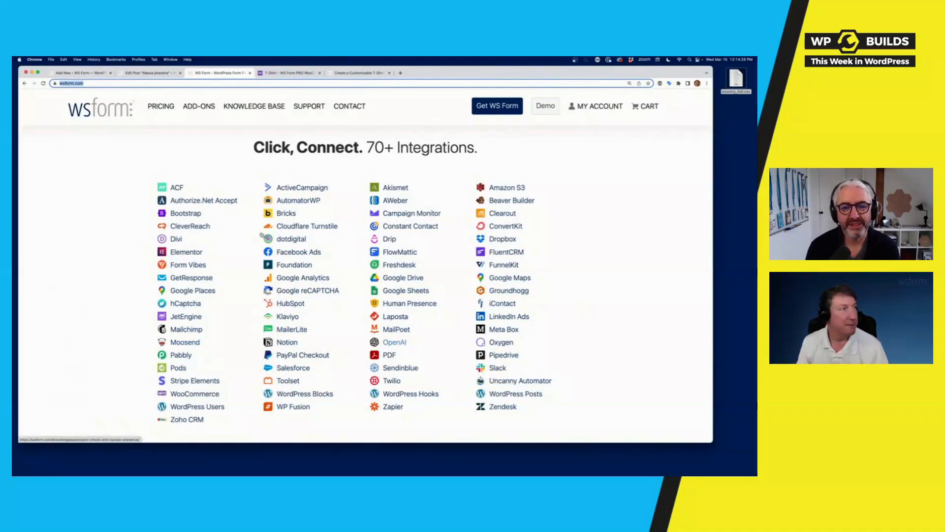
click(147, 73)
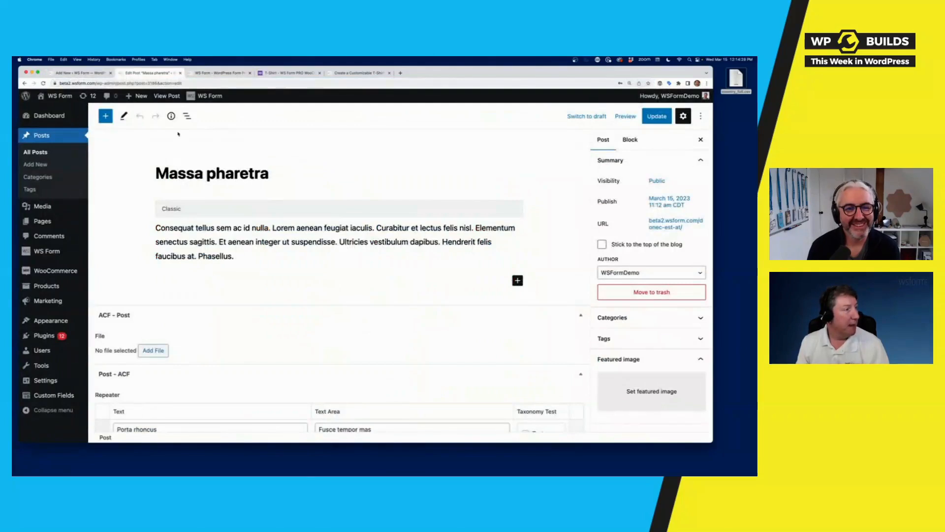
click(78, 73)
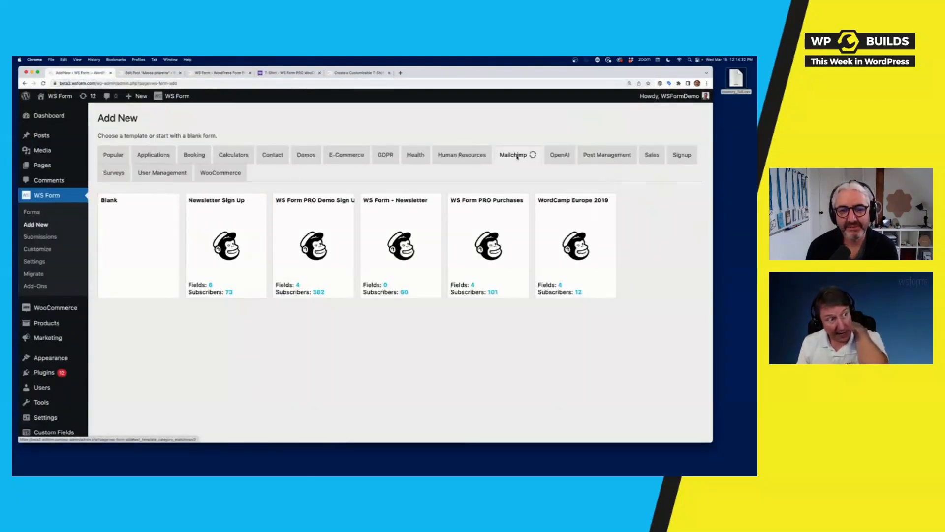
mouse_move(307, 255)
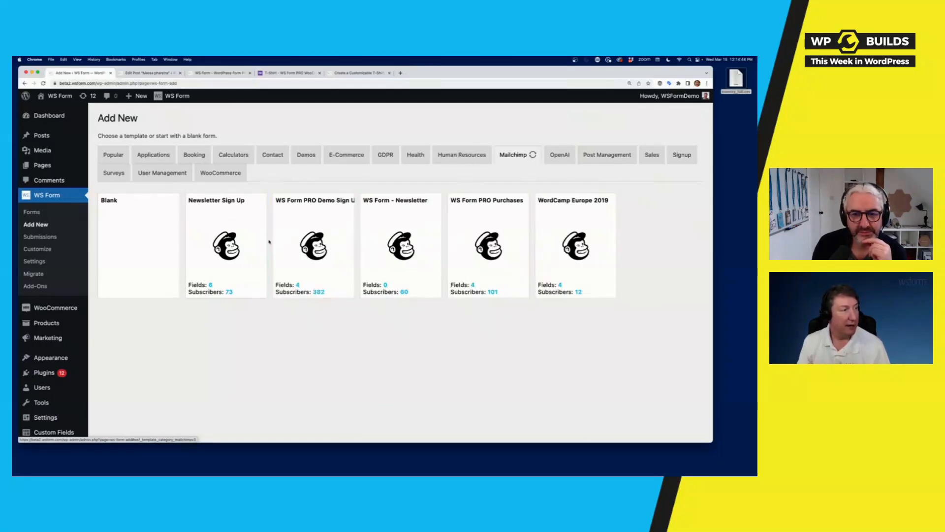
- Create a new form from the Mailchimp: Newsletter Sign Up template
click(244, 238)
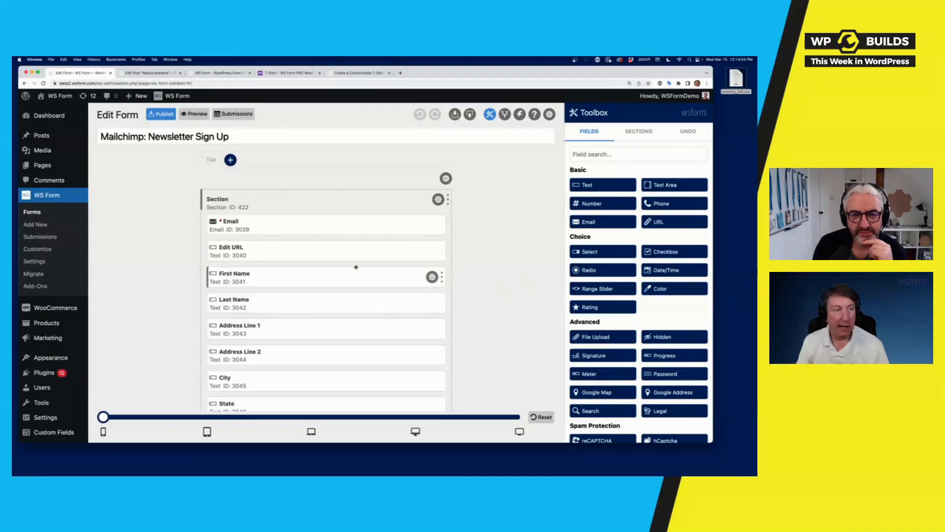
scroll(355, 267, down, 5)
scroll(357, 267, up, 5)
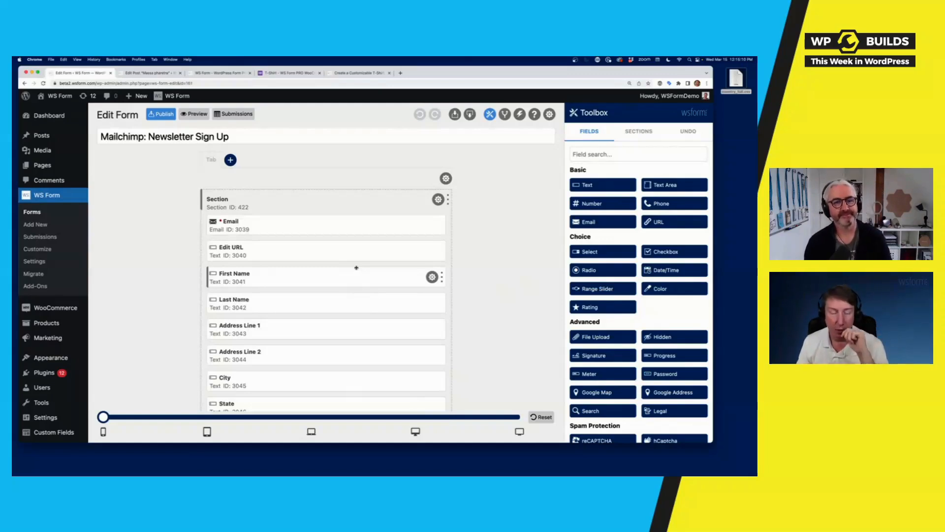
- Preview and submit the newsletter form to reach the 'Thank you for your submission.' message
click(197, 114)
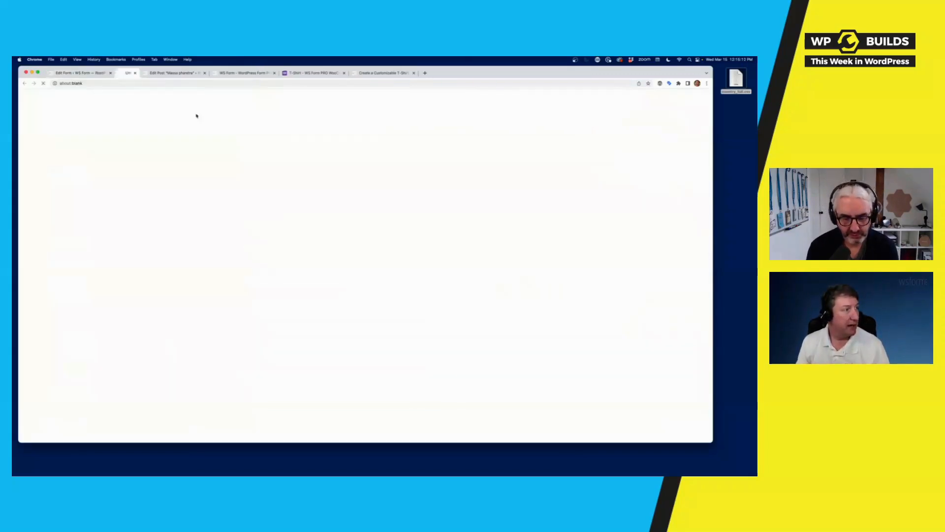
scroll(233, 241, down, 10)
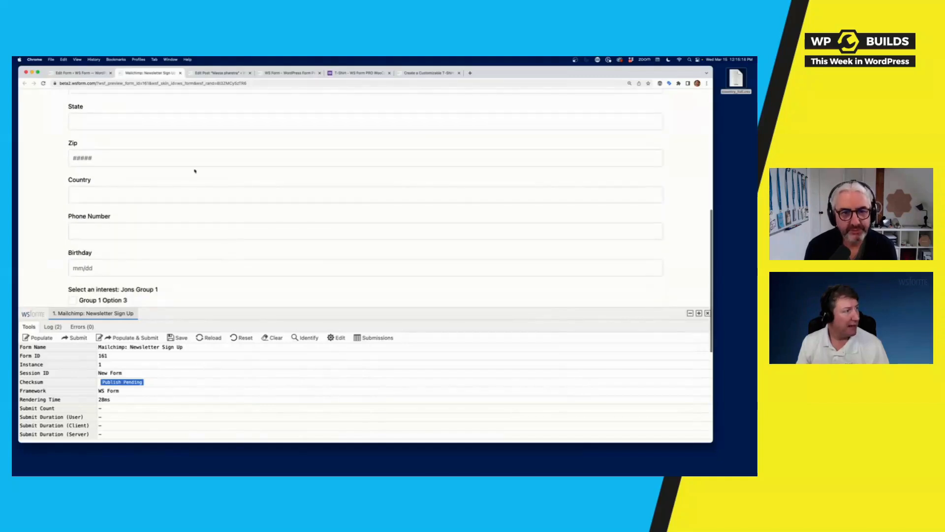
click(81, 73)
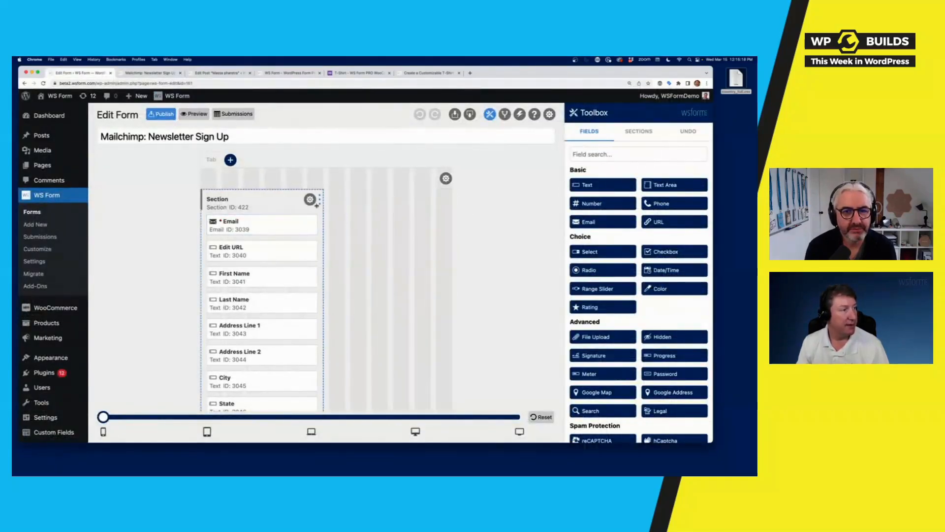
click(158, 73)
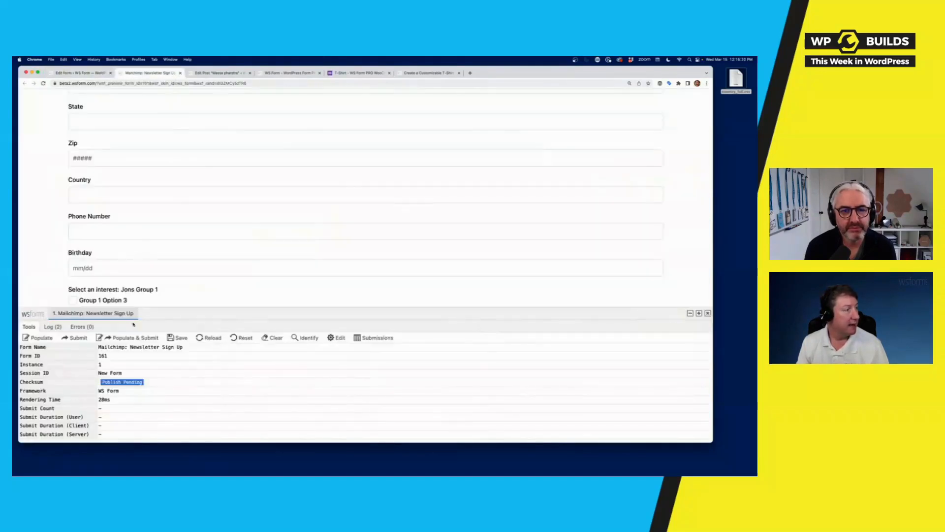
scroll(202, 209, up, 5)
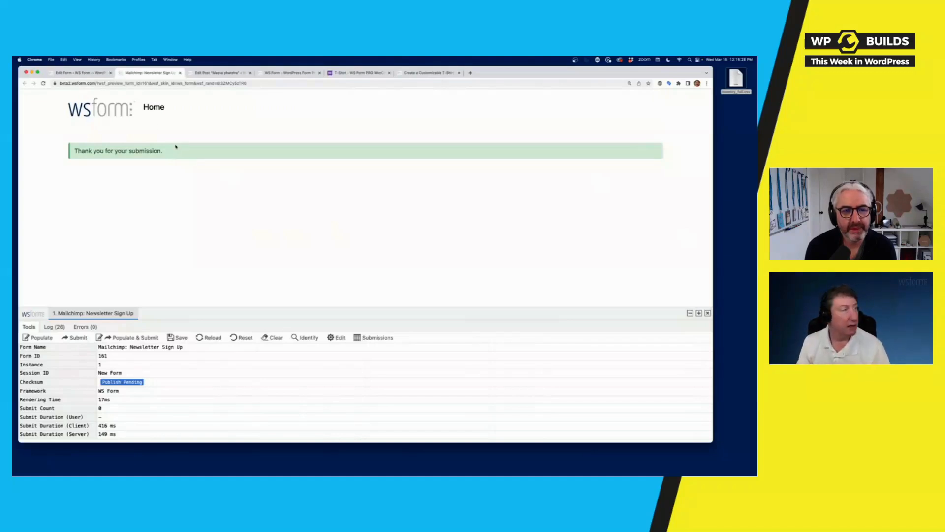
- Go back to the Edit Form tab to edit the Newsletter Sign Up form
click(80, 73)
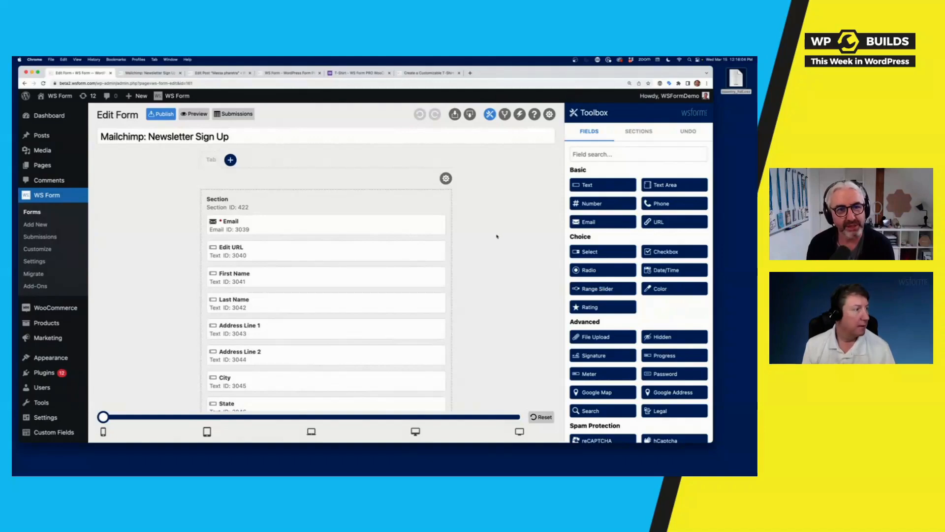
- Open the Conditional Logic sidebar beside the Newsletter Sign Up form
scroll(496, 237, down, 10)
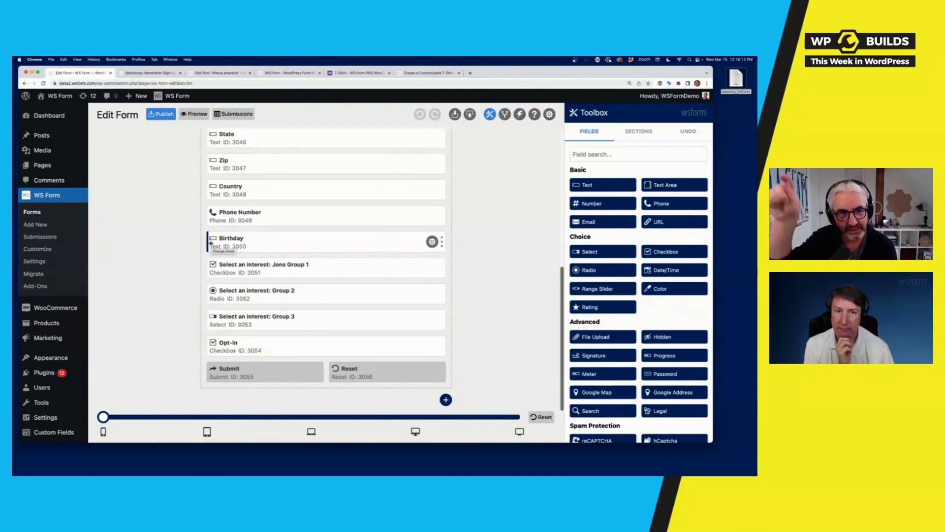
scroll(427, 245, up, 10)
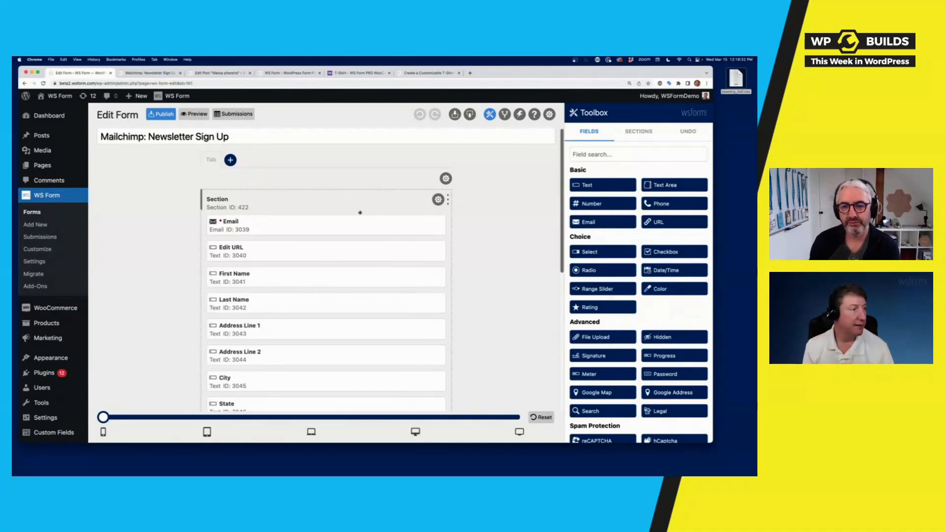
mouse_move(45, 417)
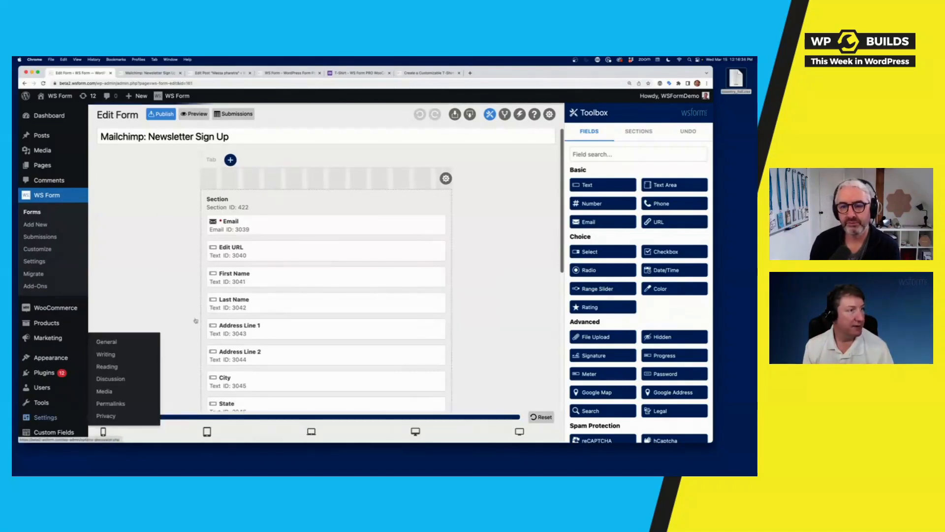
click(504, 114)
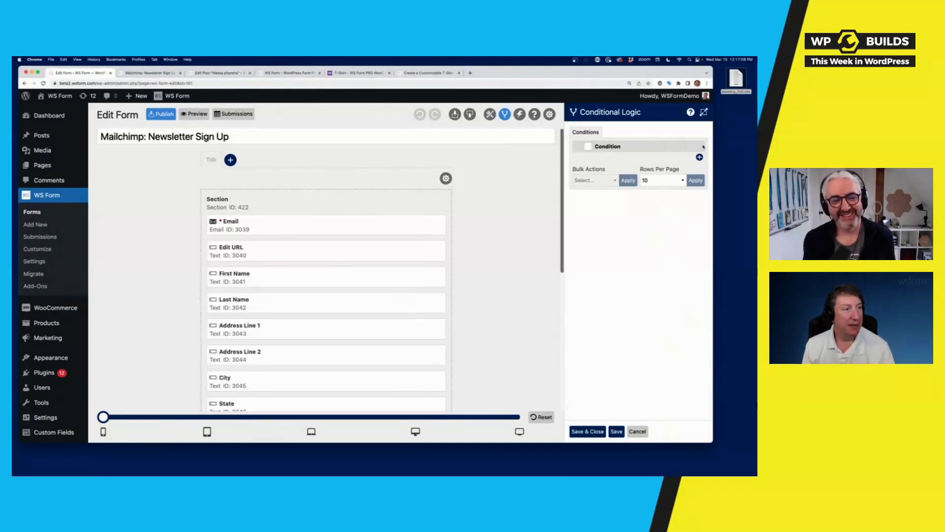
- Expand Conditional Logic, add a new condition, and try Form, Section and Email as IF subjects
click(704, 113)
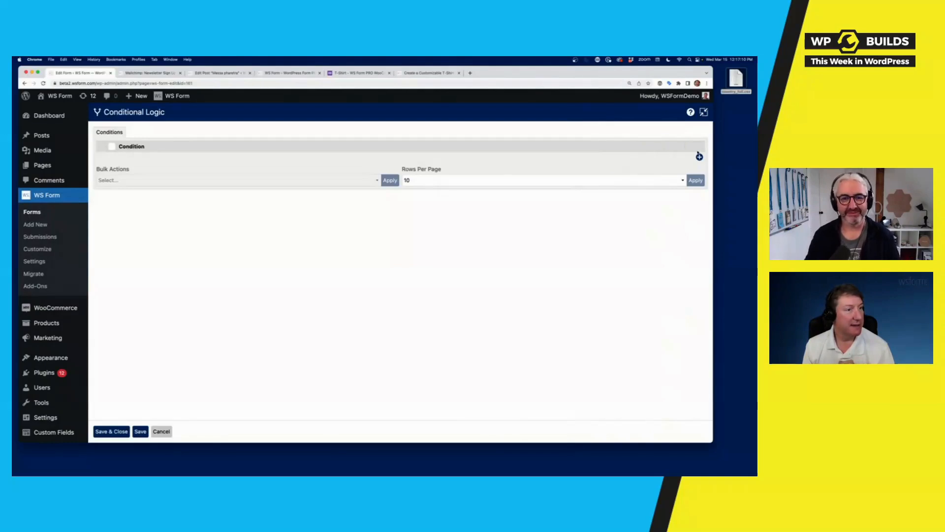
click(700, 157)
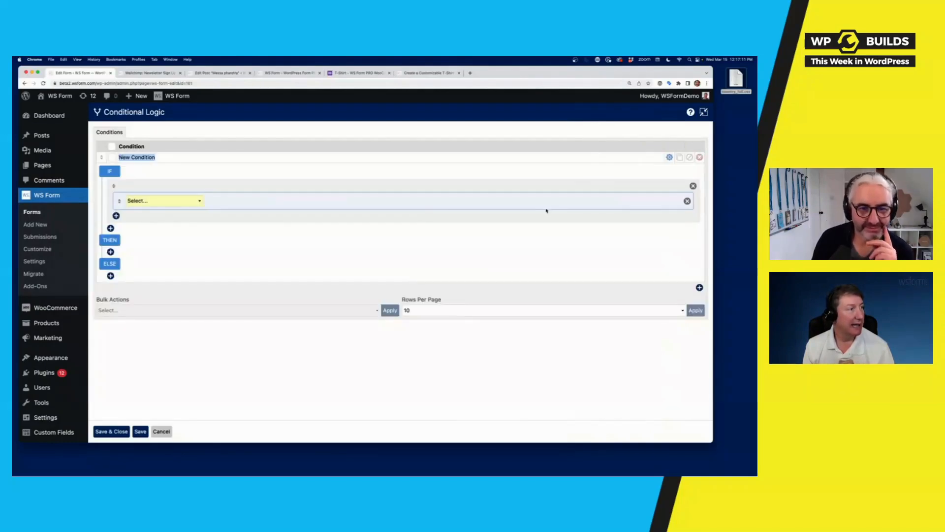
click(147, 202)
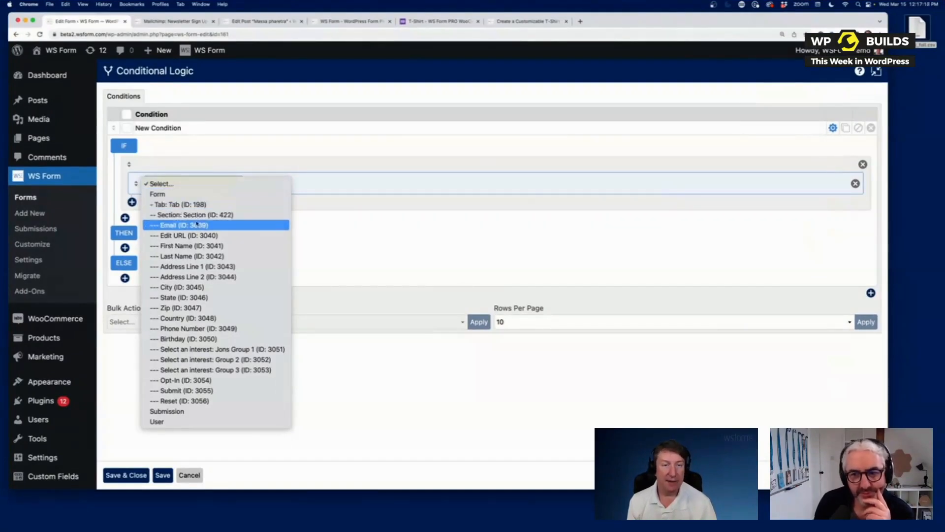
click(168, 194)
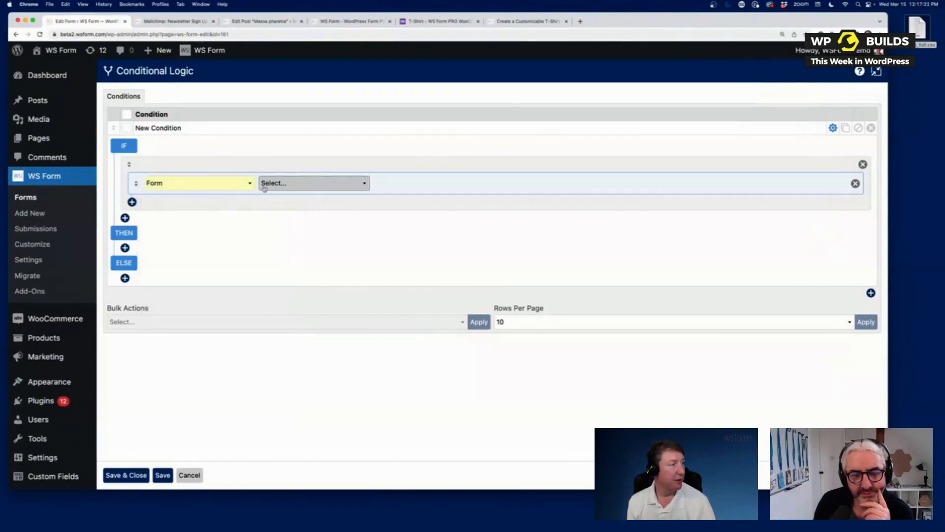
click(261, 190)
click(281, 204)
click(176, 190)
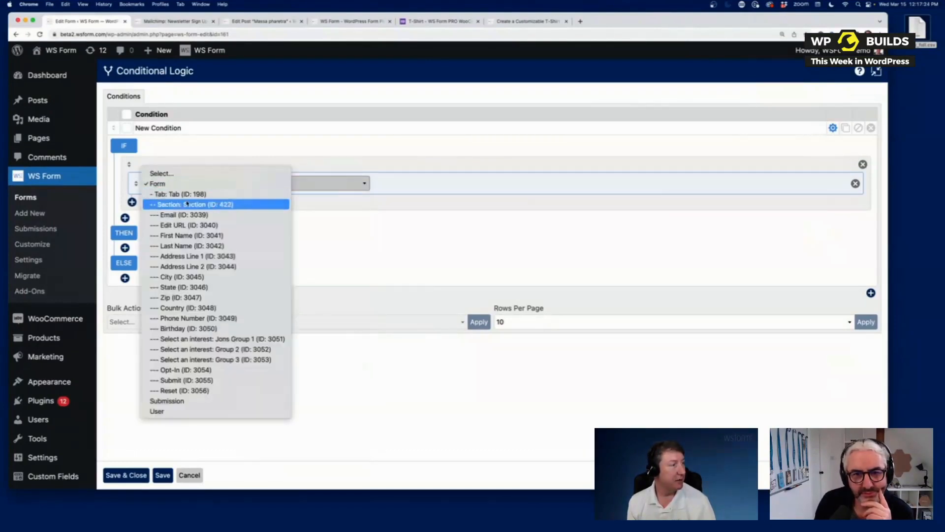
click(187, 205)
click(295, 183)
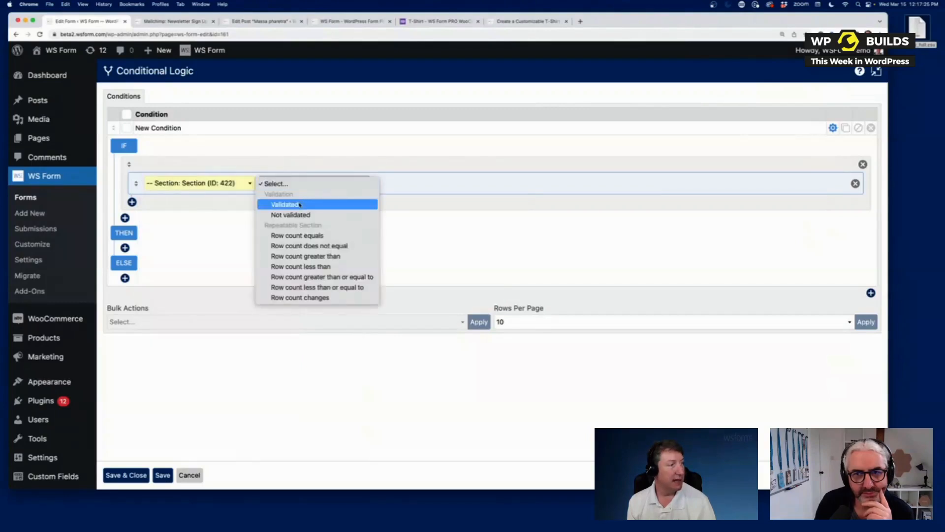
click(208, 184)
click(208, 184)
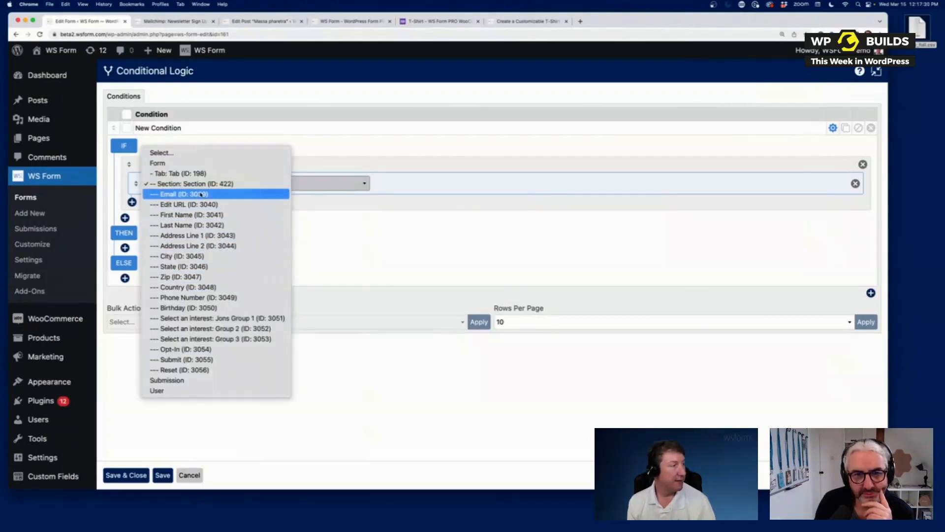
click(201, 194)
click(315, 184)
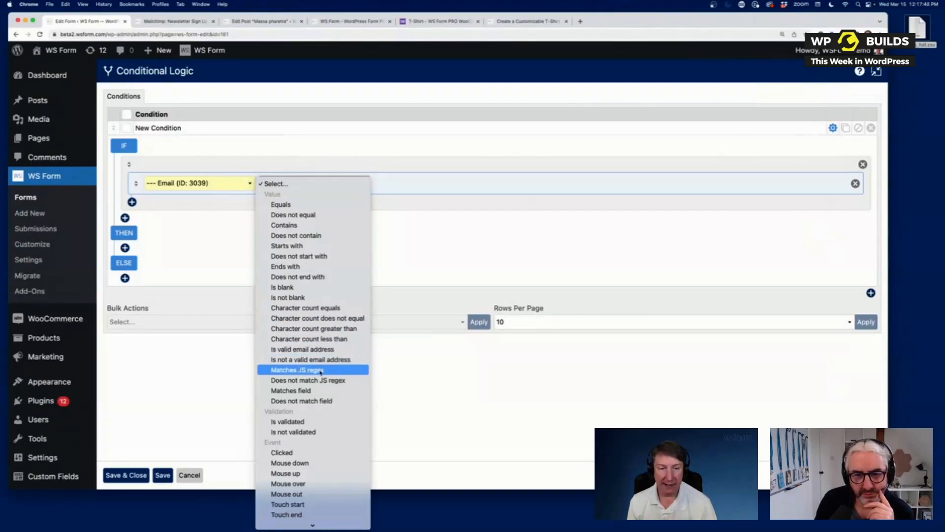
scroll(320, 372, down, 3)
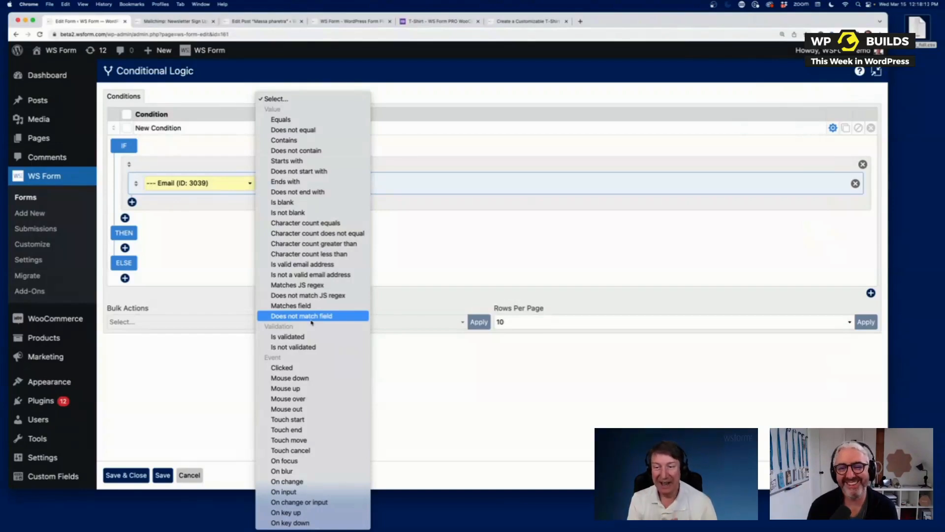
click(281, 119)
- Set the IF rule to First Name Equals abc
click(189, 183)
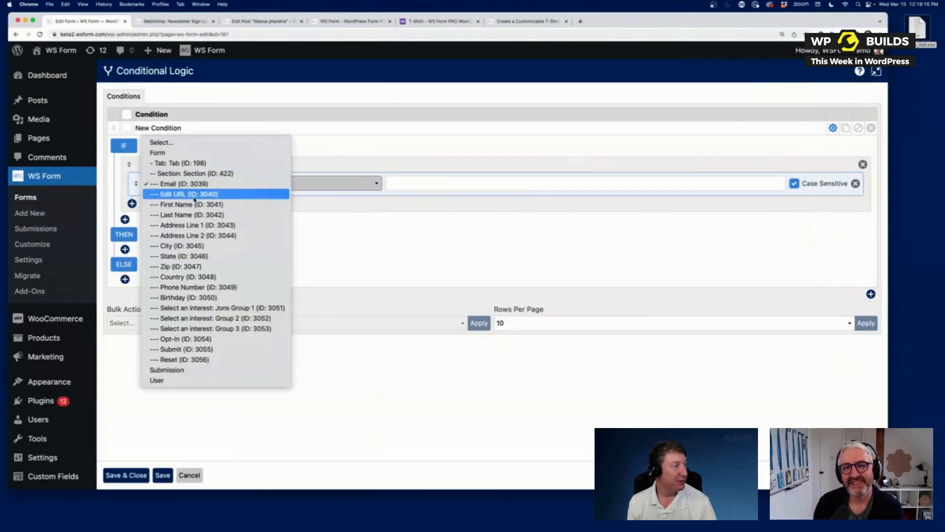
click(194, 194)
click(327, 189)
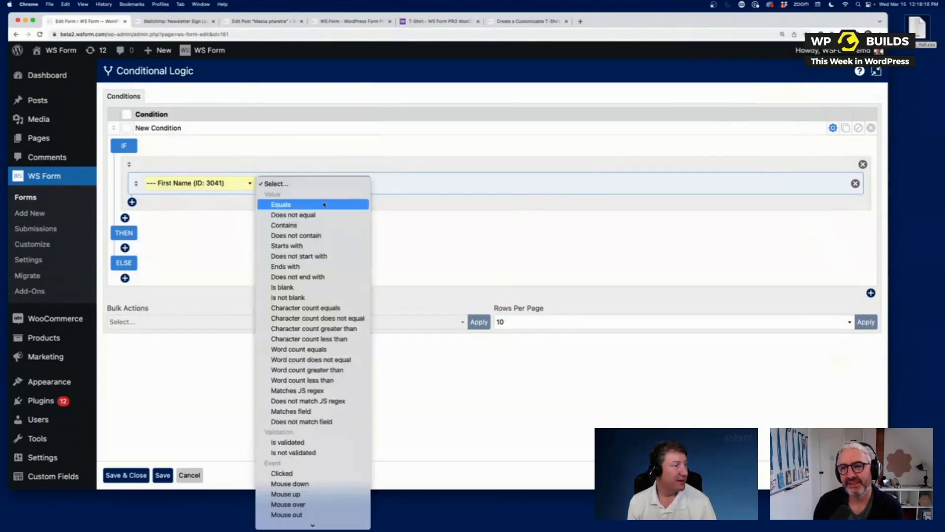
click(276, 202)
click(403, 184)
text(abcx)
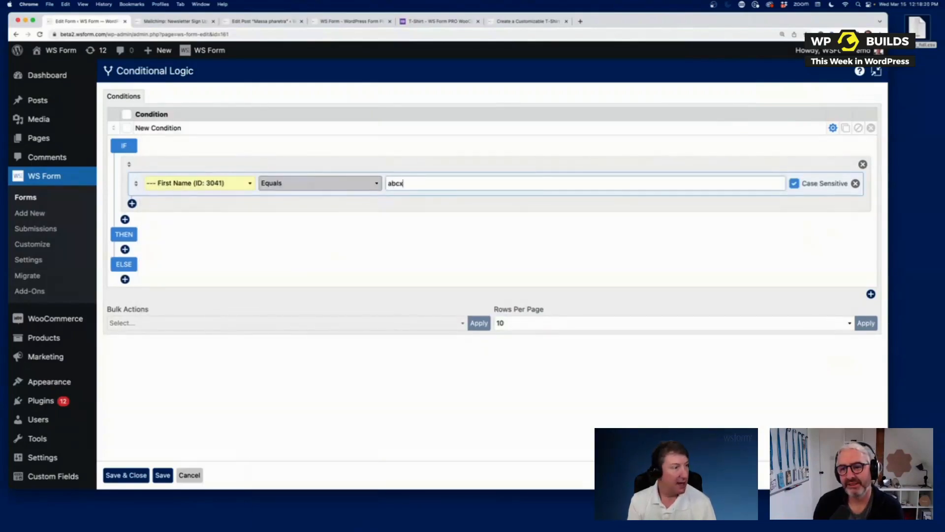
key(BackSpace)
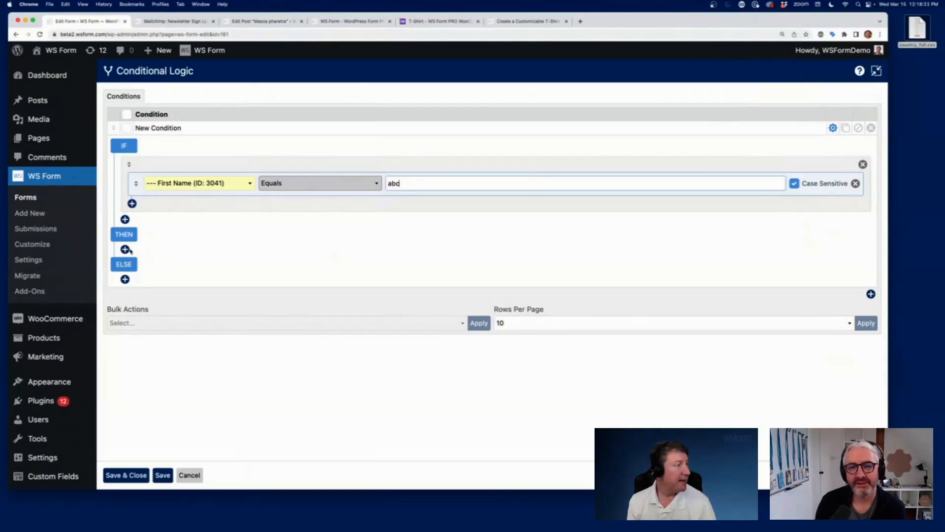
- Add THEN actions: Last Name Set visibility, and Address Line 1 Set value
click(125, 249)
click(125, 274)
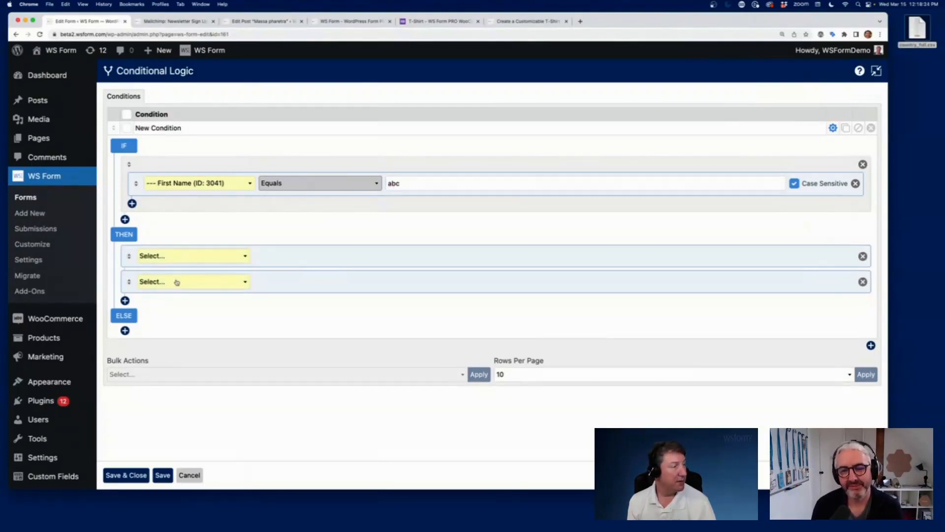
click(217, 261)
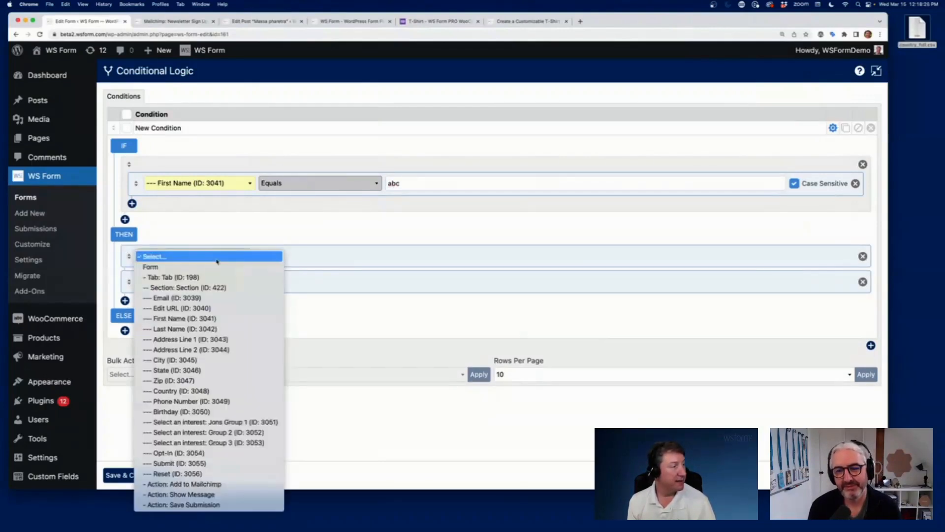
click(204, 328)
click(296, 256)
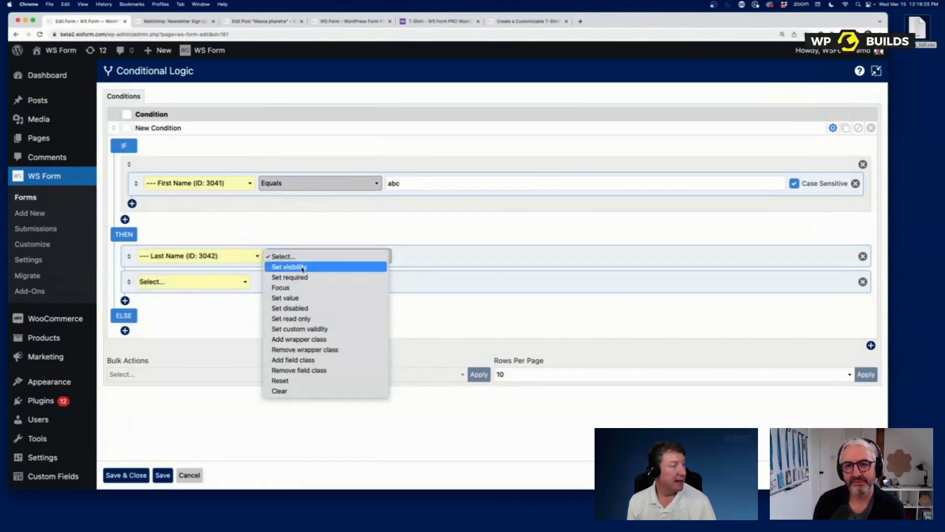
click(302, 267)
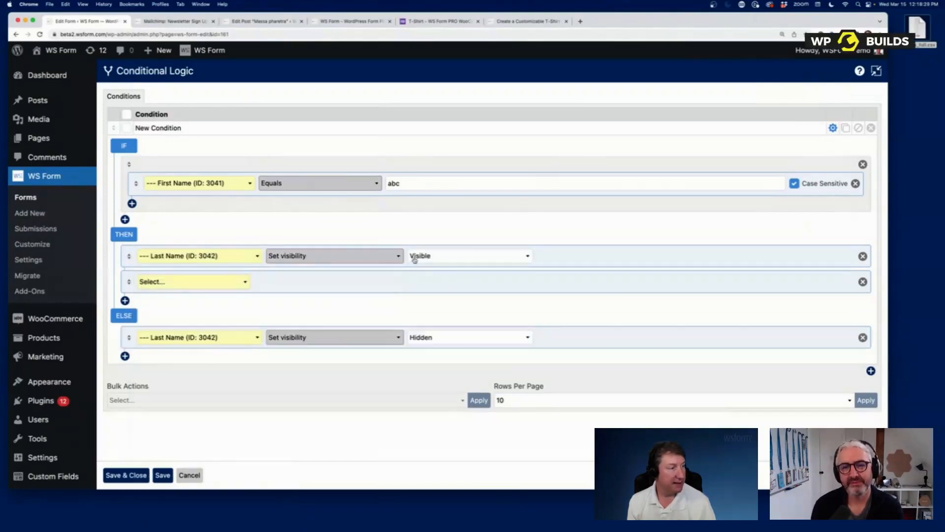
click(209, 286)
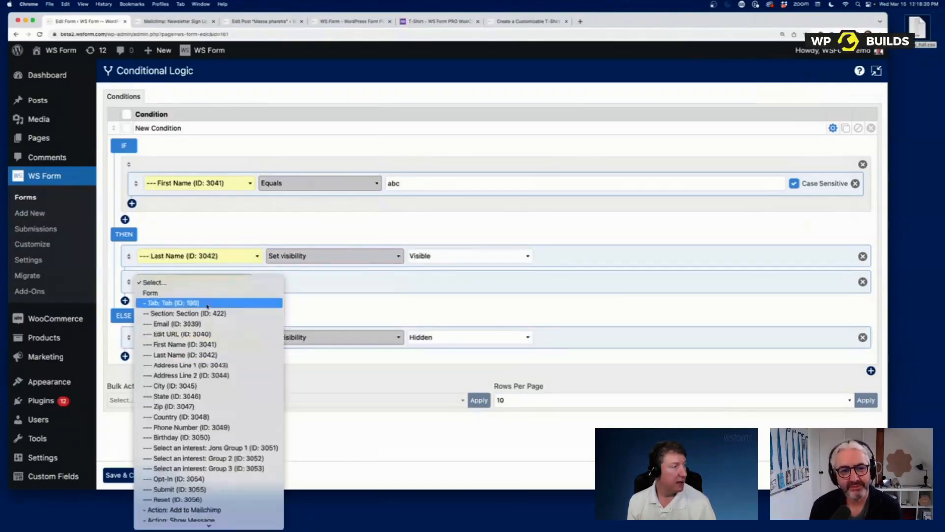
click(191, 366)
click(329, 287)
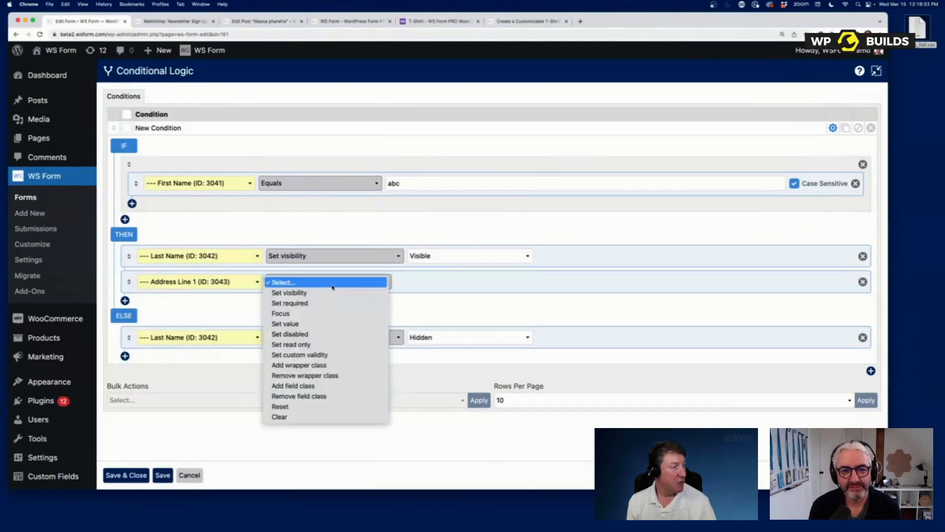
click(310, 323)
click(431, 279)
- Enter cde as Address Line 1's value, save the condition, and test it with abc in First Name
text(cde)
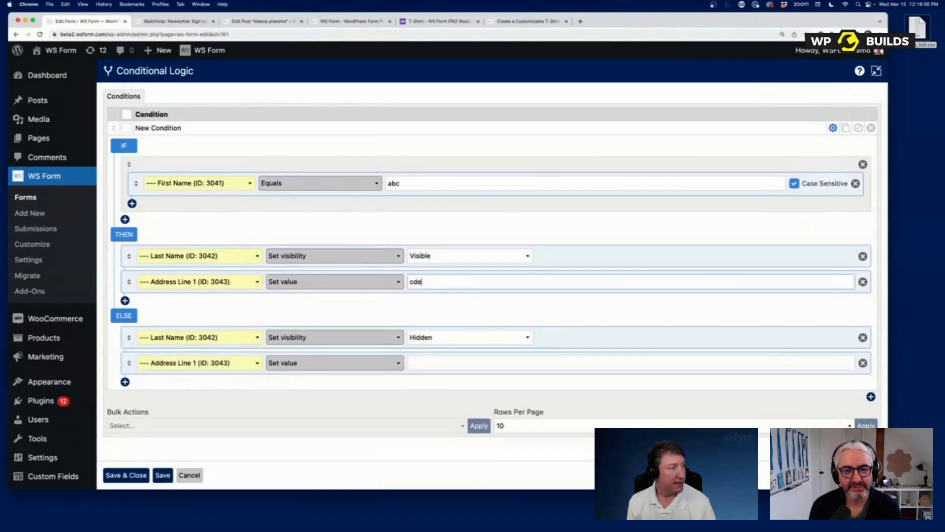
click(126, 475)
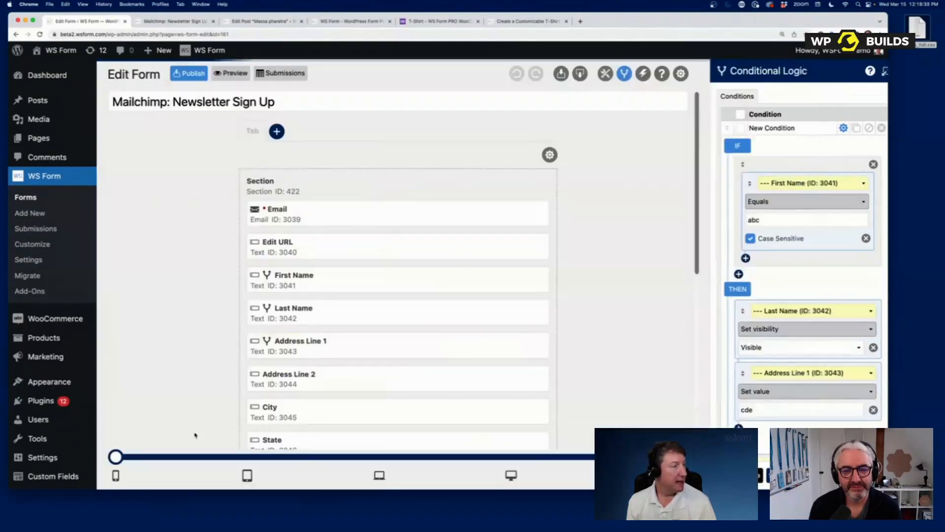
click(230, 73)
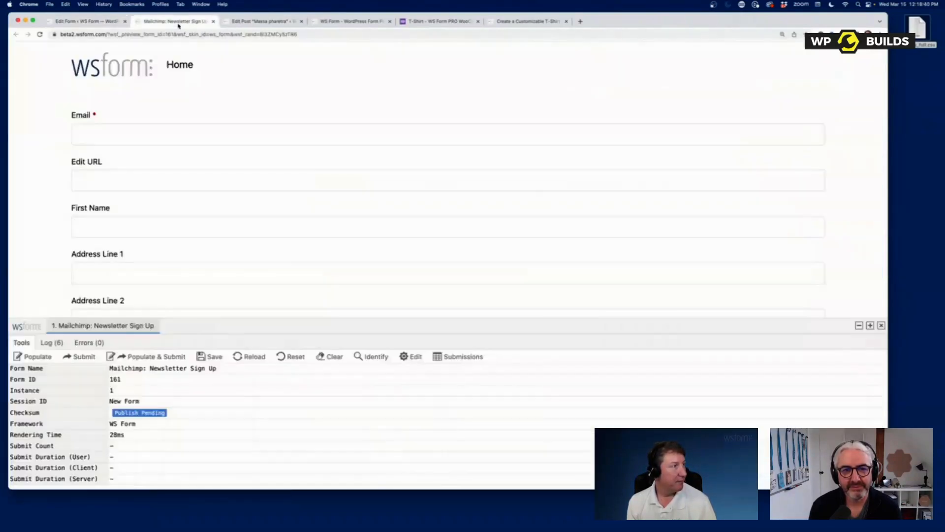
click(109, 224)
text(abc)
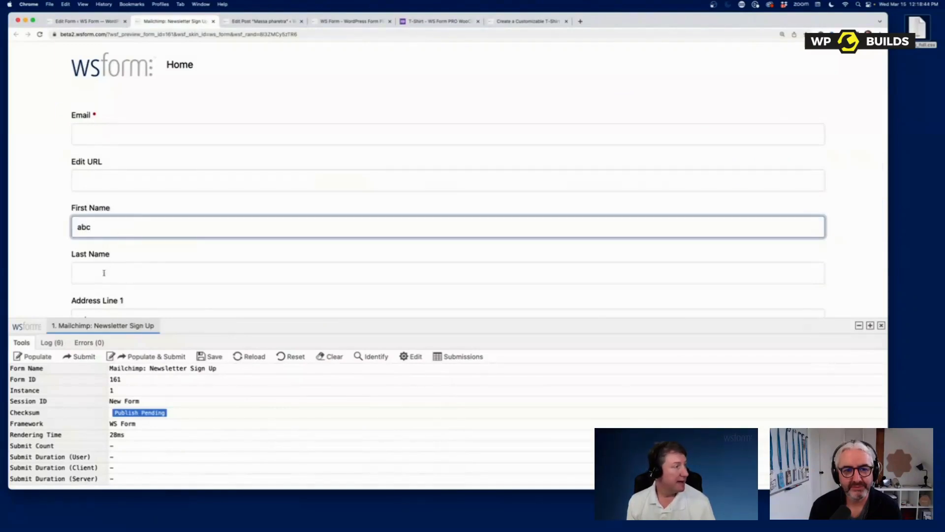
scroll(99, 275, down, 1)
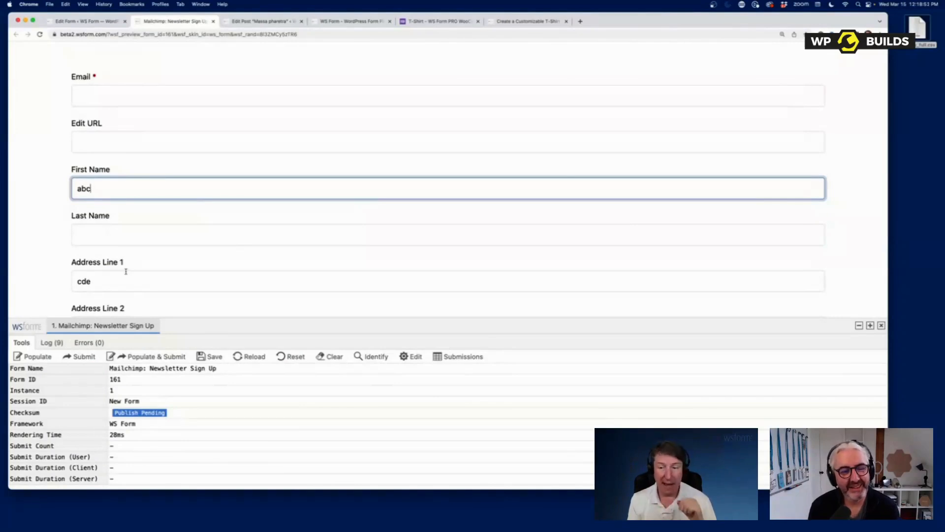
click(101, 21)
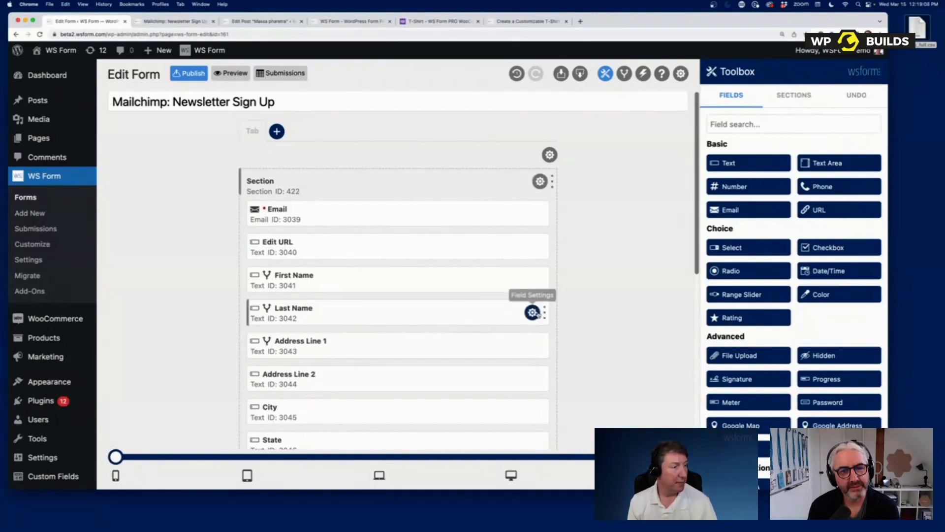
- Give Last Name the Default Value #text(#field(3041)) and preview the form
click(532, 312)
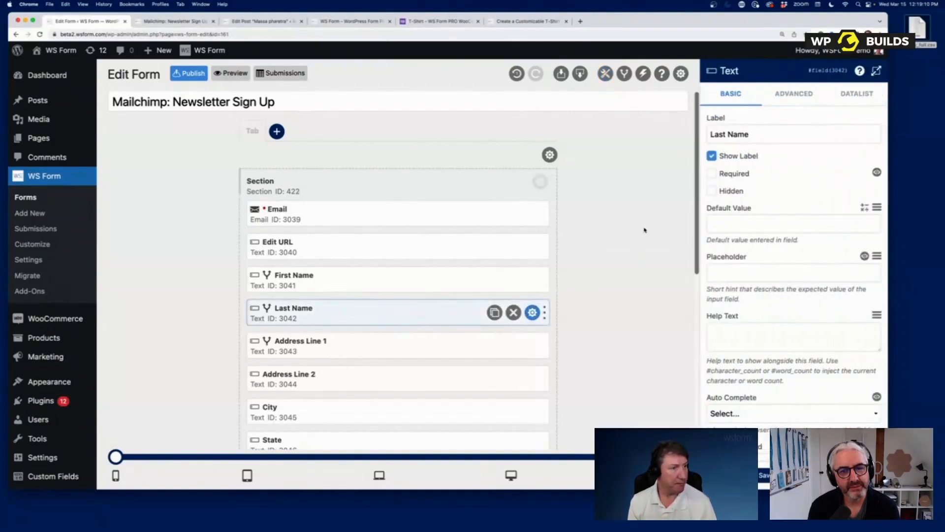
click(715, 223)
text(#text()
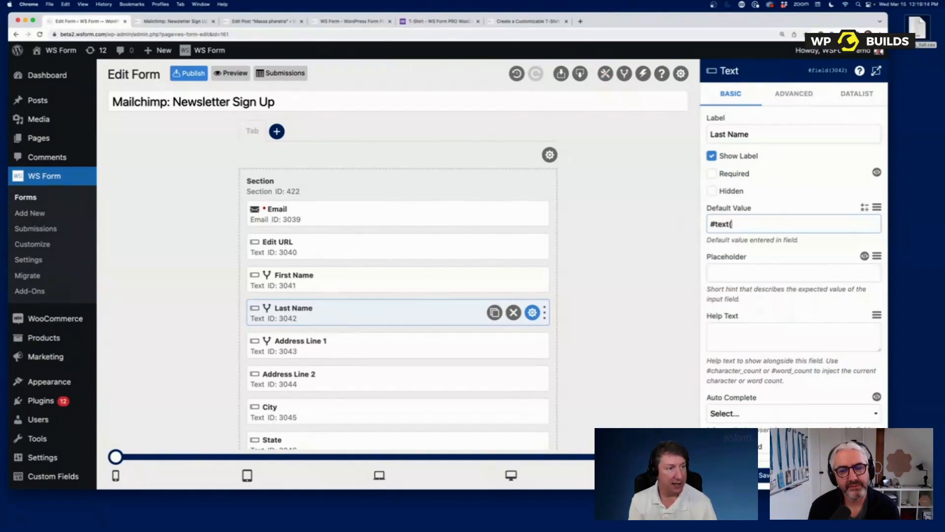
text(#field()
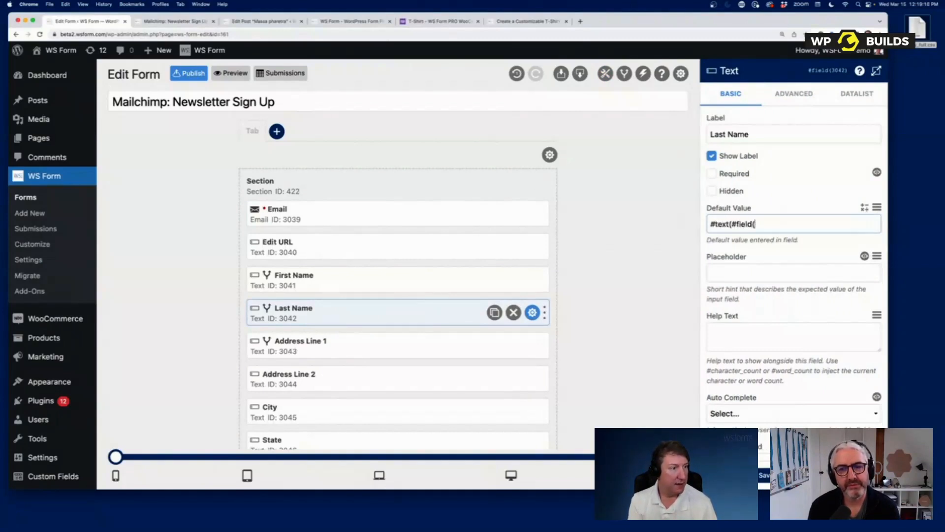
text(3041)))
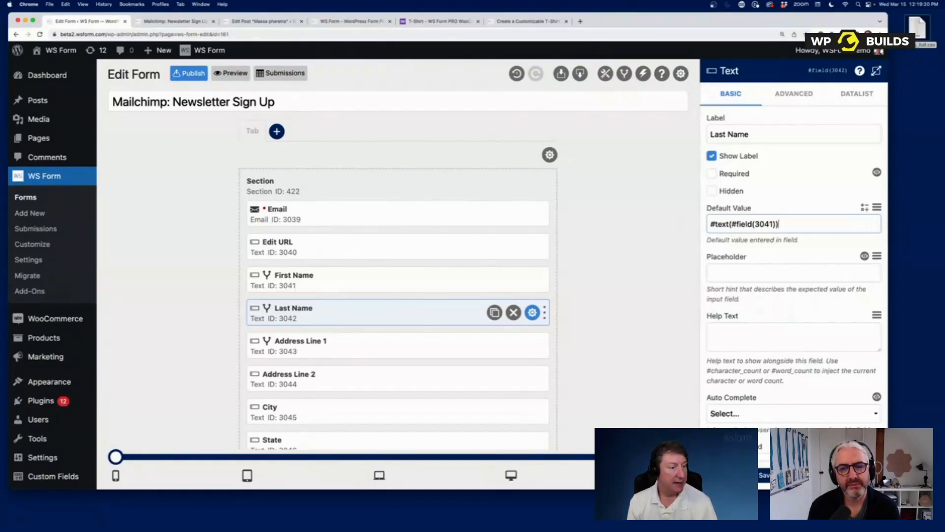
click(368, 133)
click(225, 74)
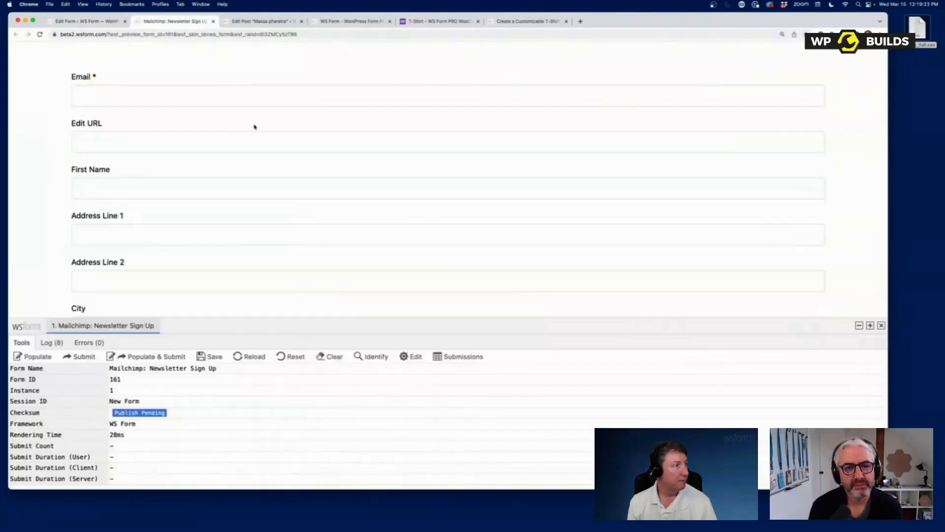
- Type 'ab' into First Name in the preview to check Last Name
click(118, 188)
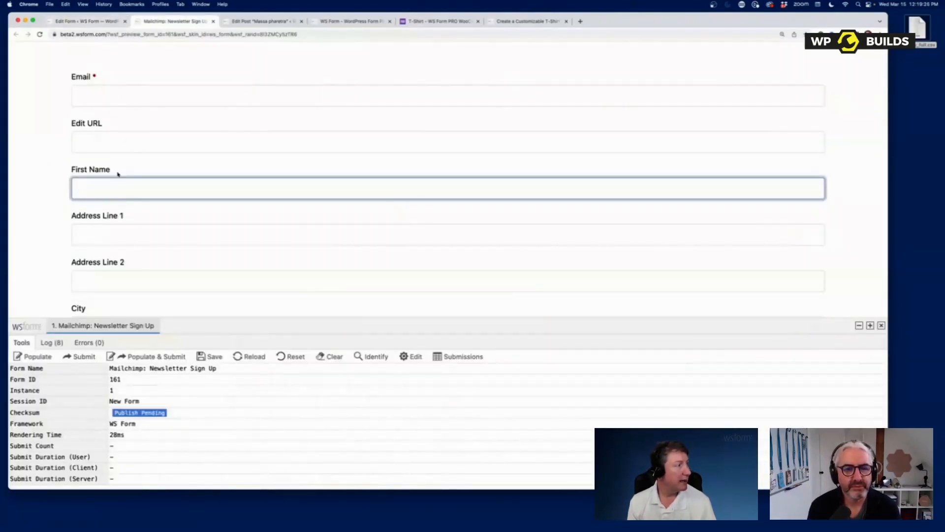
text(ab)
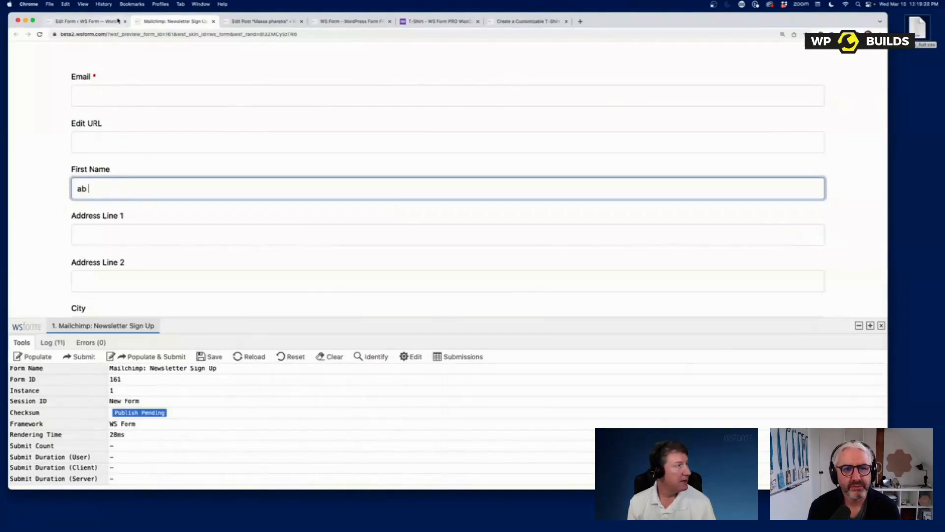
click(86, 21)
- Delete the New Condition from the form's Conditional Logic
click(625, 75)
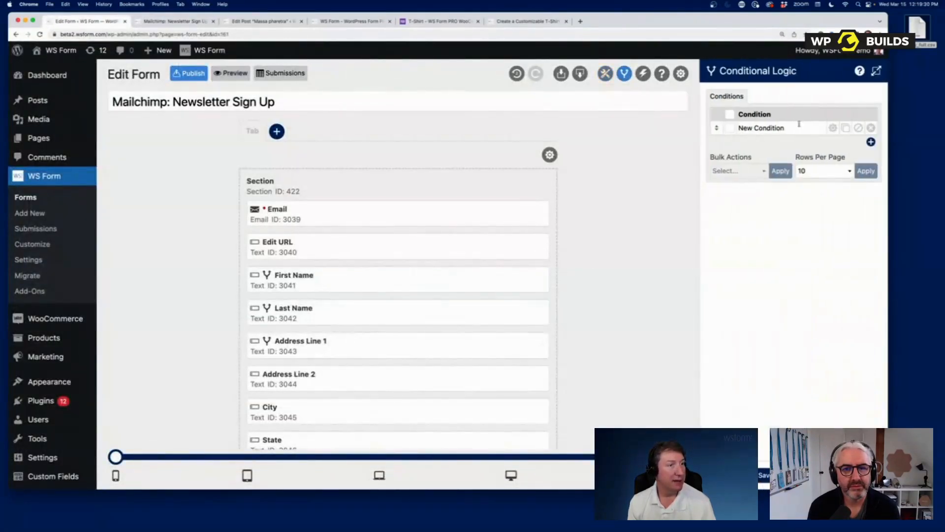
click(871, 128)
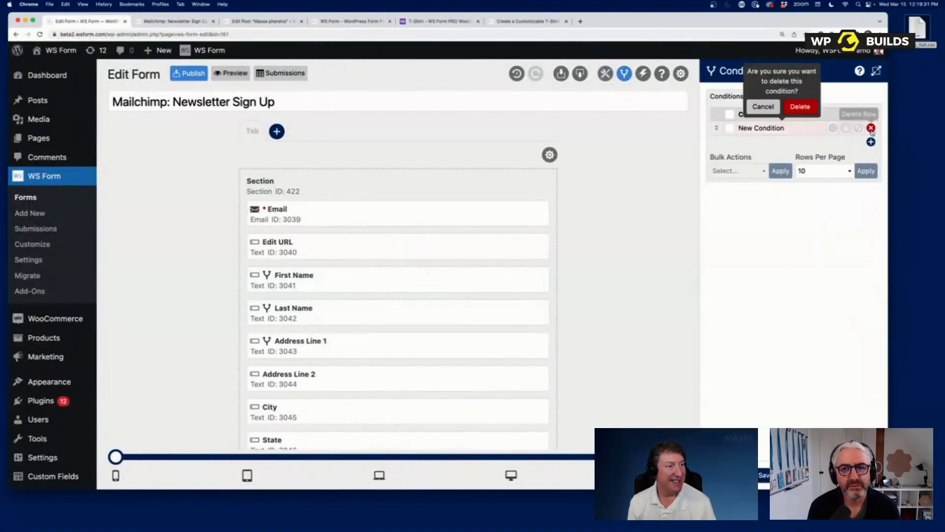
click(800, 106)
- Preview the form without the condition and type text into First Name to test Last Name
click(230, 73)
click(137, 192)
text(sdfsdfsdffsds)
text(fsdfs)
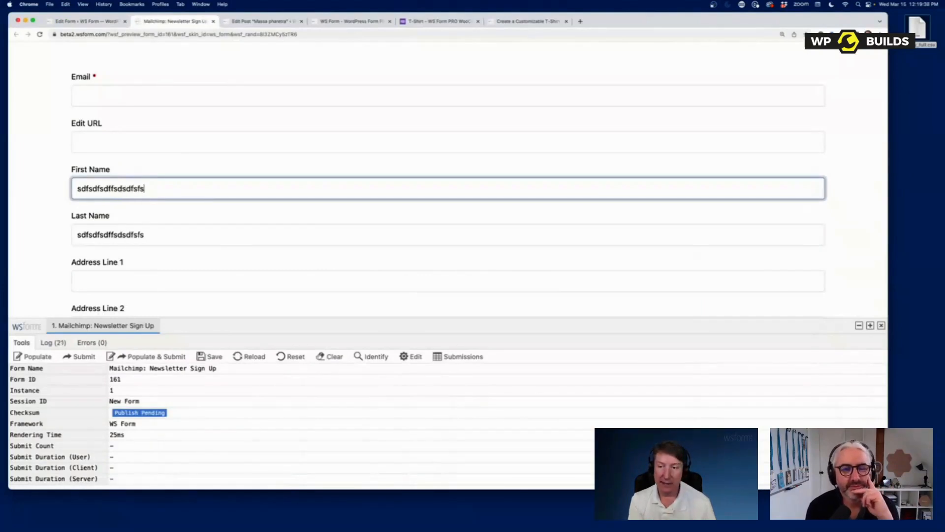
key(BackSpace)
key(BackSpace)
key(BackSpace)
key(BackSpace)
key(BackSpace)
key(BackSpace)
key(BackSpace)
key(BackSpace)
key(BackSpace)
key(BackSpace)
key(BackSpace)
key(BackSpace)
key(BackSpace)
key(BackSpace)
key(BackSpace)
key(BackSpace)
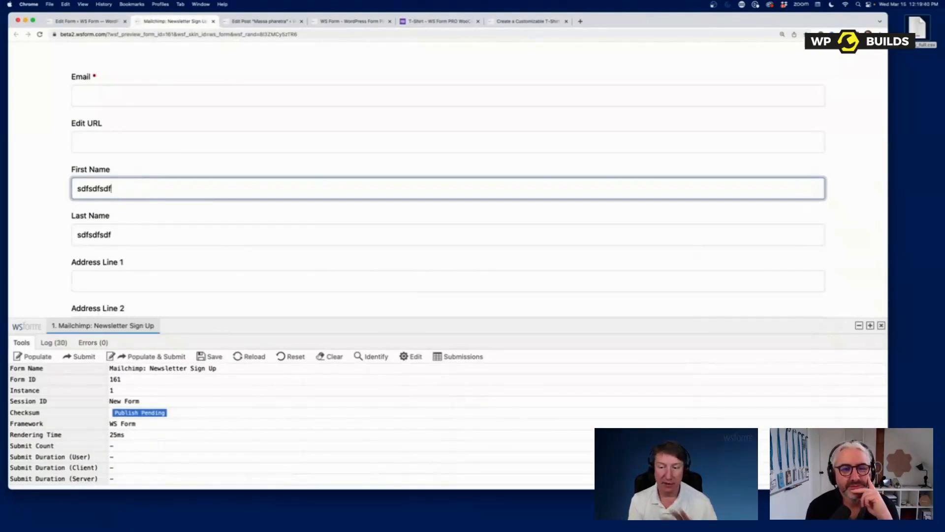
text(fsffd)
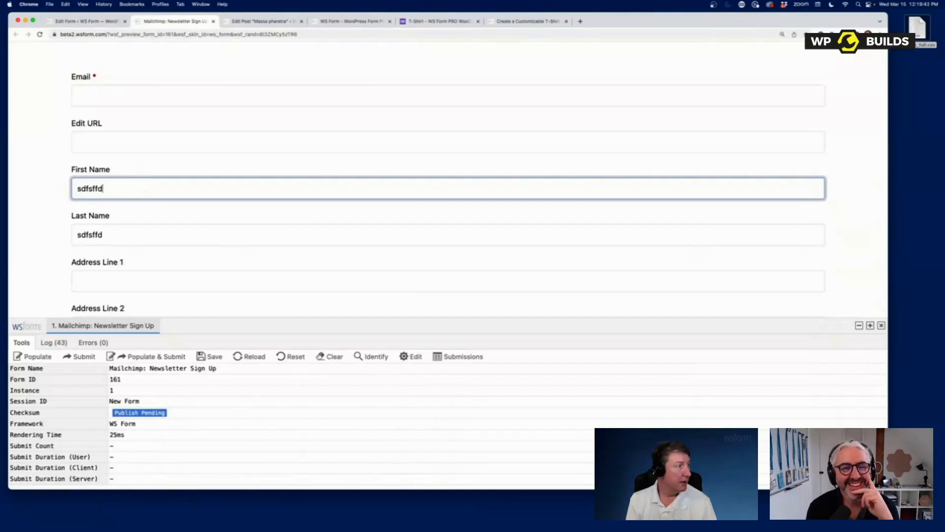
click(94, 21)
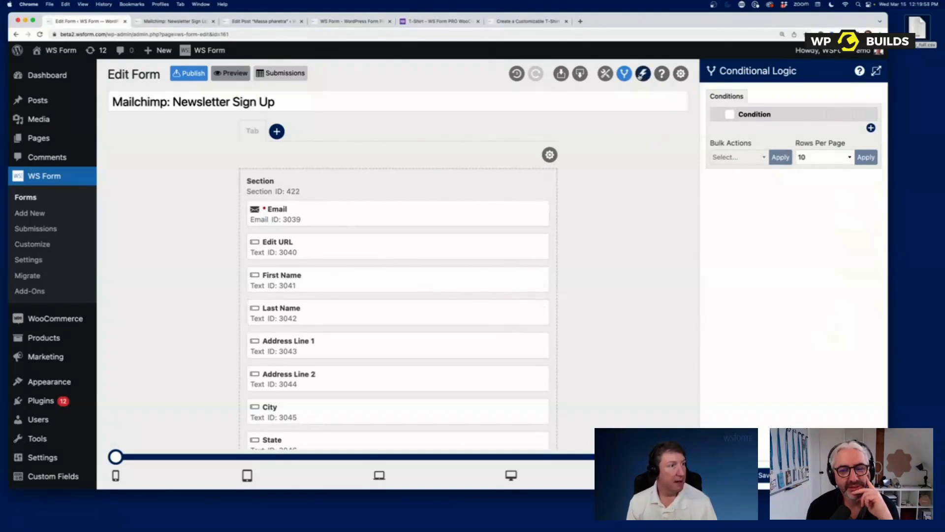
- Add a New Action under Actions and open its Action type dropdown
click(643, 74)
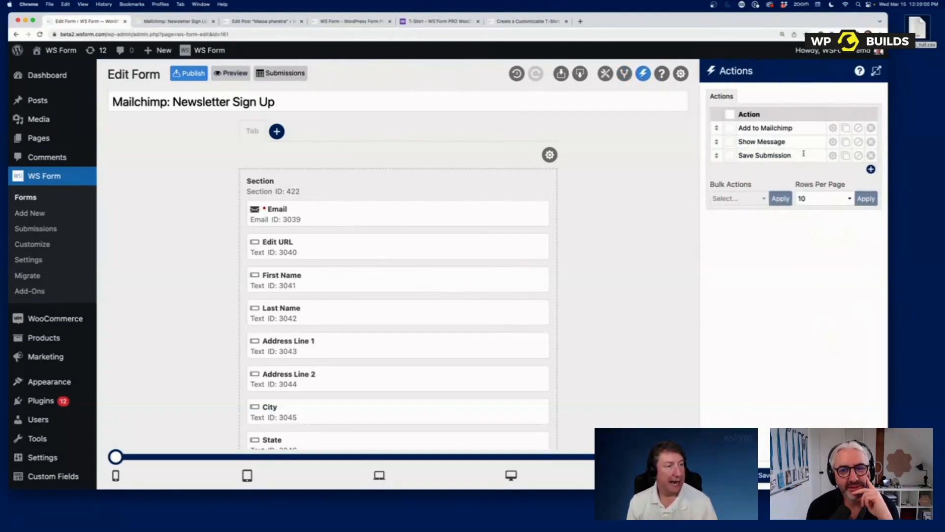
click(871, 169)
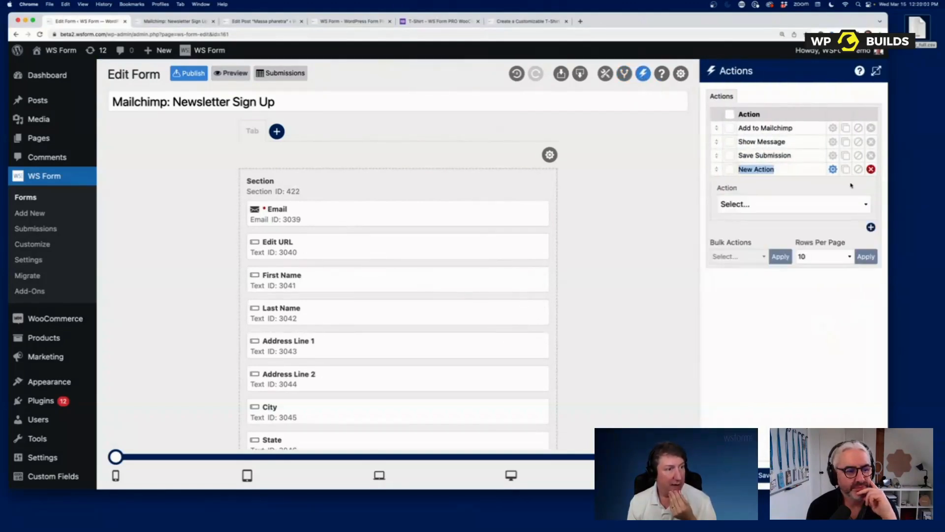
click(792, 204)
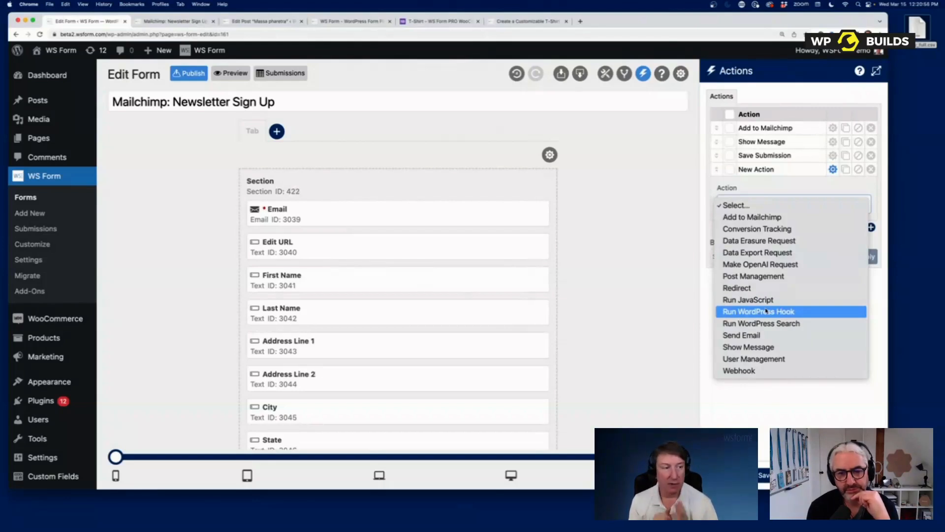
- Make the new action Send Email, add a second To recipient, and enable Round Robin
click(768, 336)
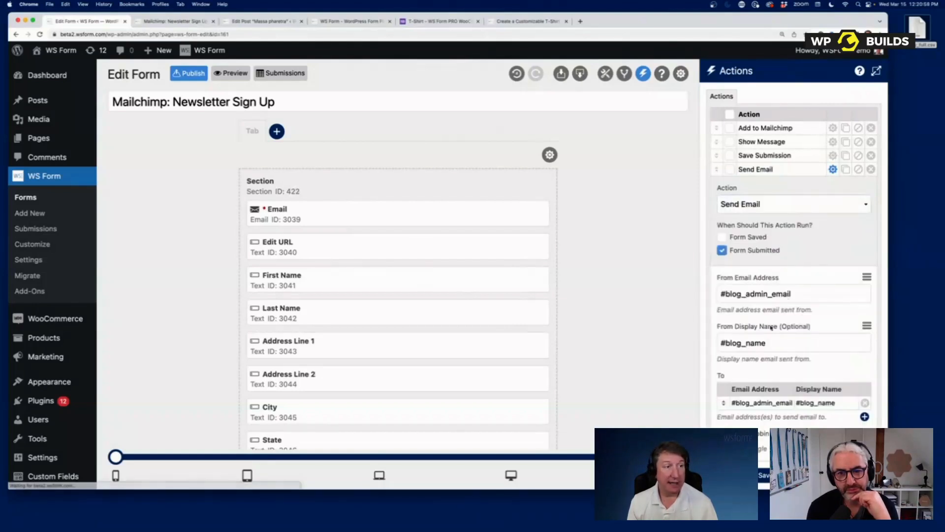
click(877, 71)
scroll(728, 190, down, 5)
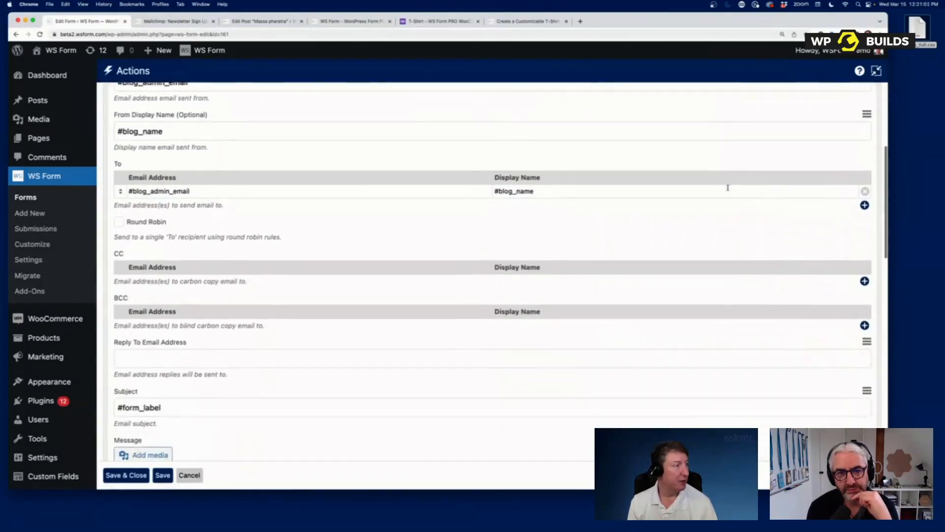
scroll(729, 190, up, 5)
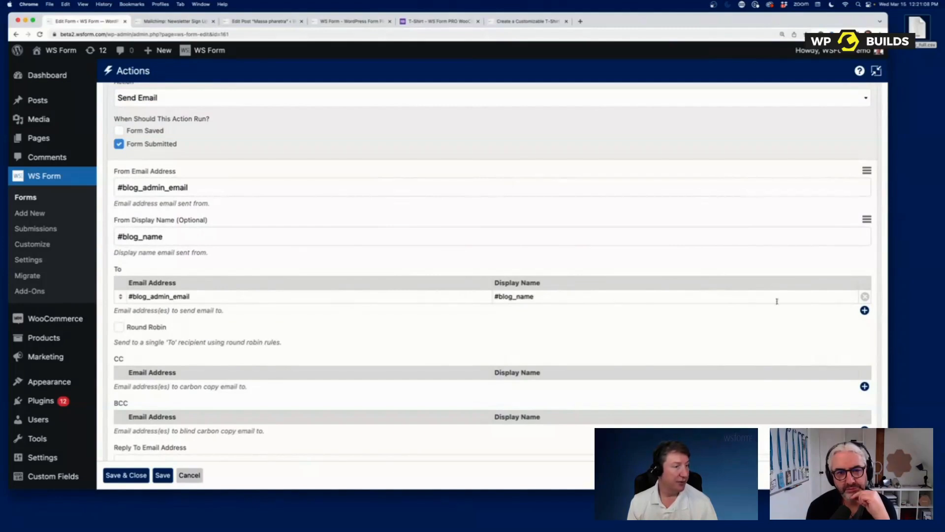
click(864, 310)
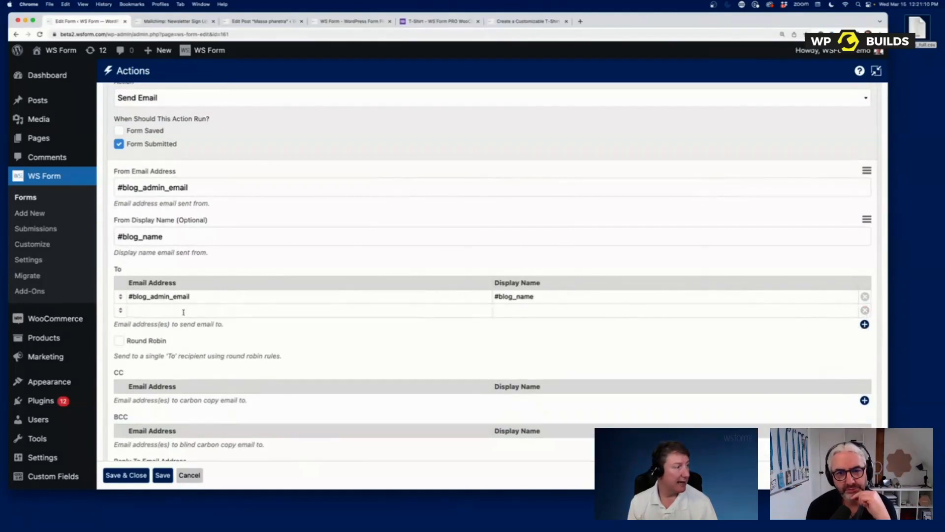
click(155, 340)
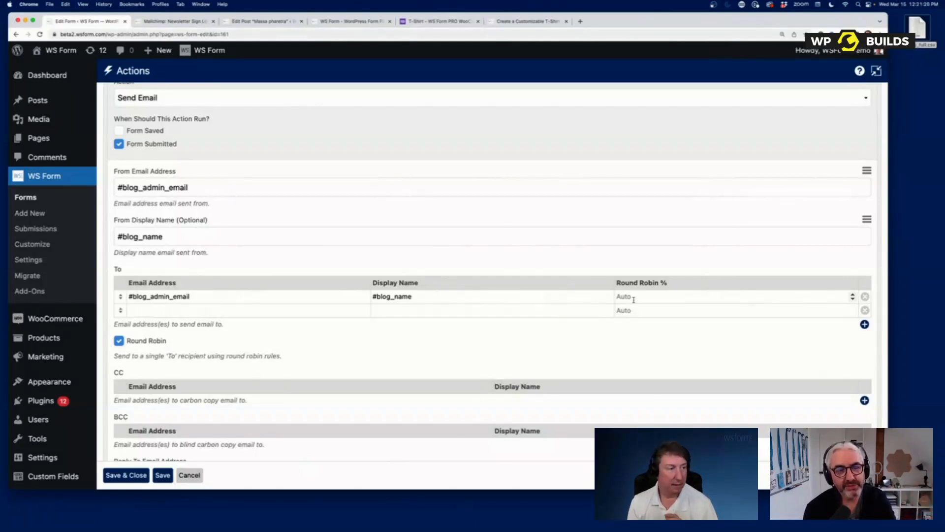
- Add a third To recipient and weight the three recipients 50, 25 and 25 percent
click(865, 324)
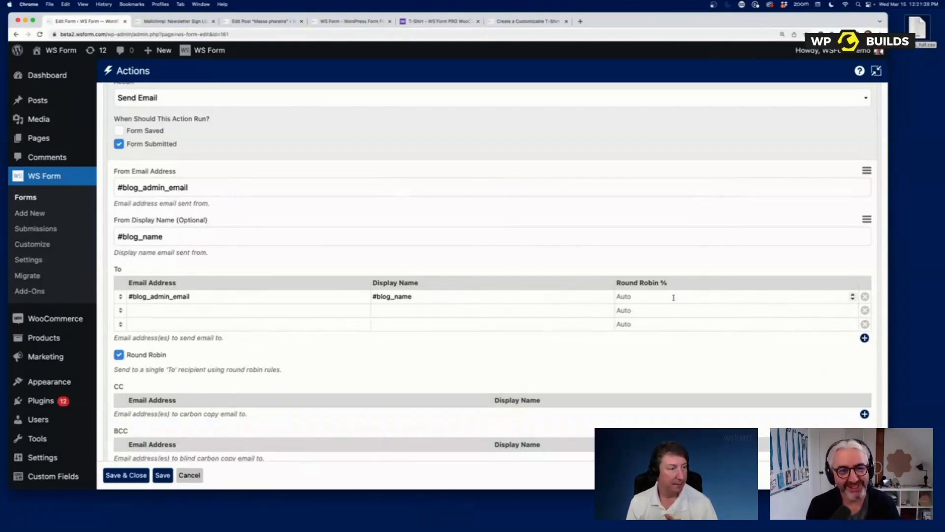
text(50)
key(Tab)
text(25)
click(660, 323)
text(25)
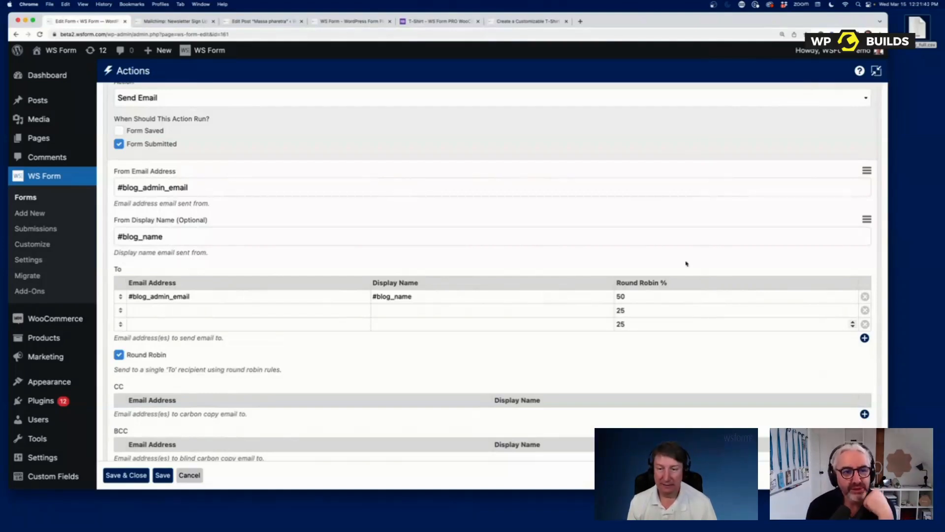
scroll(687, 263, down, 5)
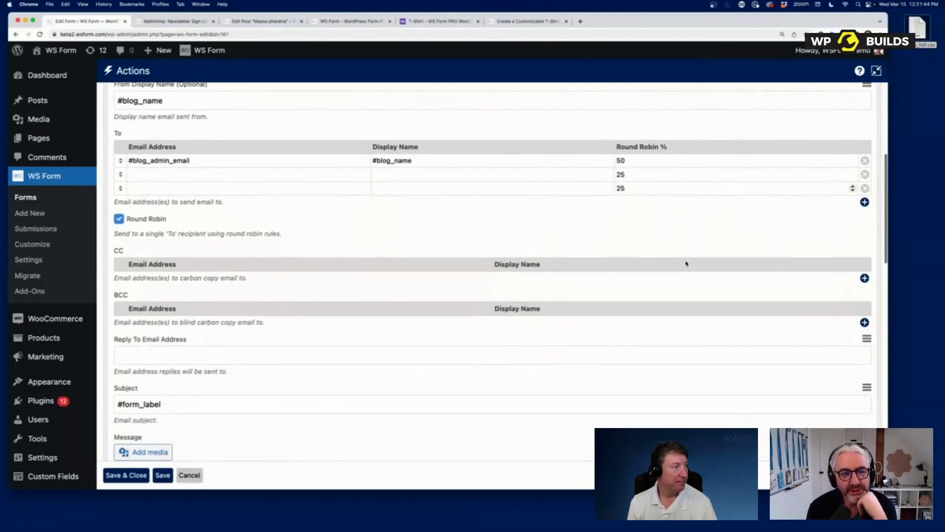
click(876, 72)
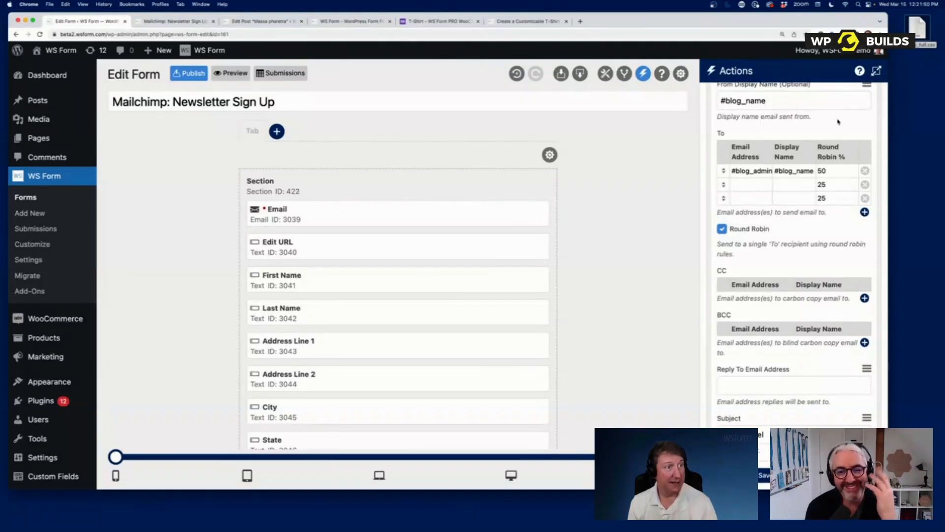
- Drag a Select field above Email and open its settings
click(831, 475)
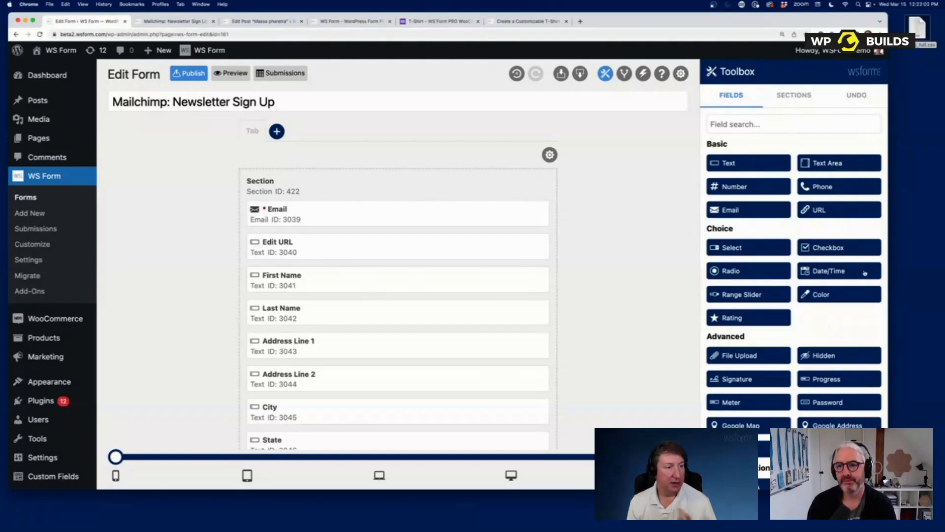
scroll(857, 250, down, 3)
scroll(762, 263, up, 2)
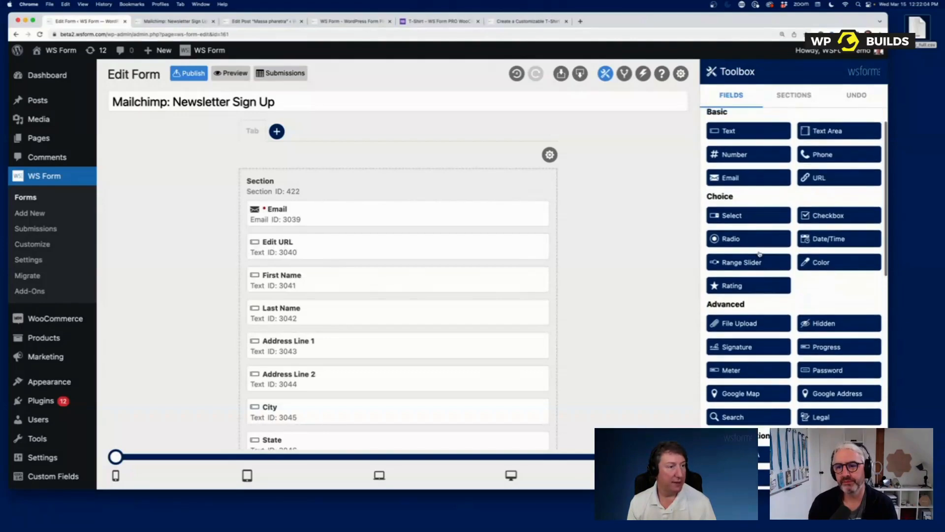
scroll(762, 264, up, 1)
drag(752, 247, 378, 226)
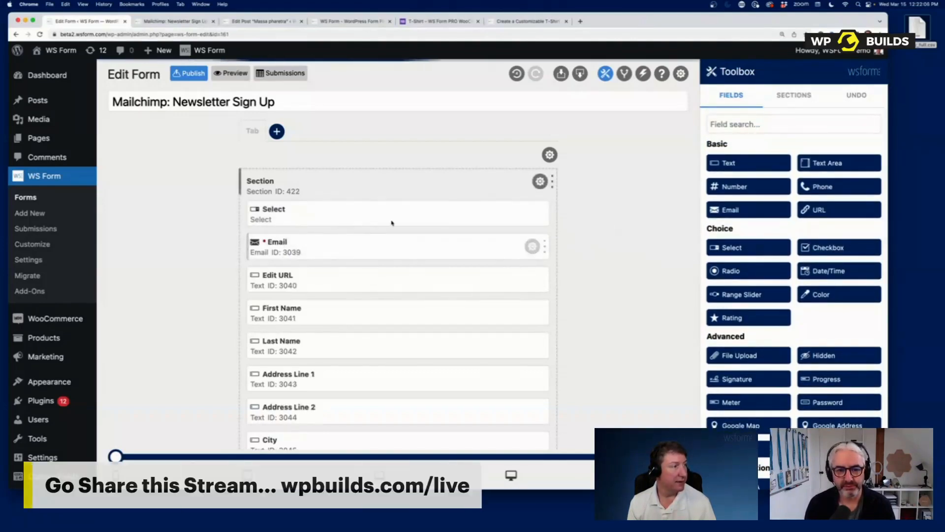
click(532, 213)
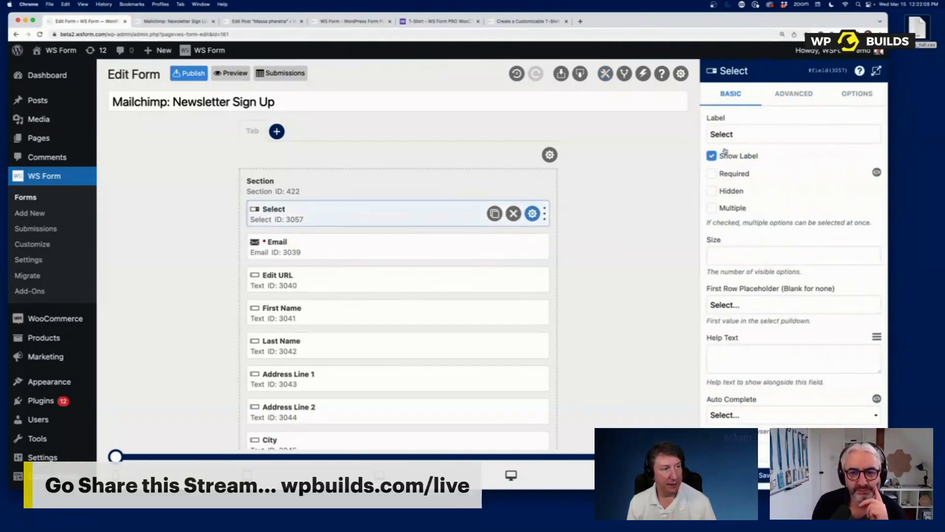
- Review the Select field's Required, Auto Complete and ARIA Label settings unchanged, then view its Options
click(735, 174)
click(736, 175)
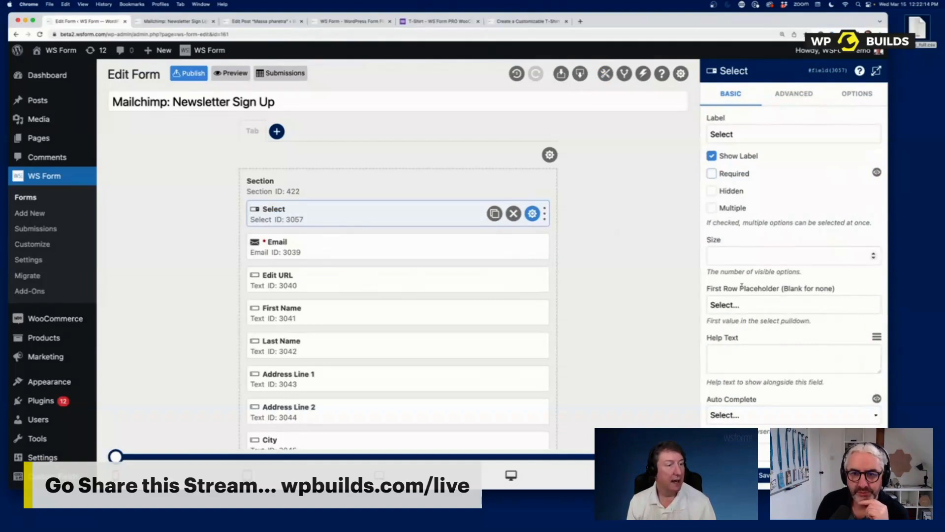
scroll(764, 335, down, 6)
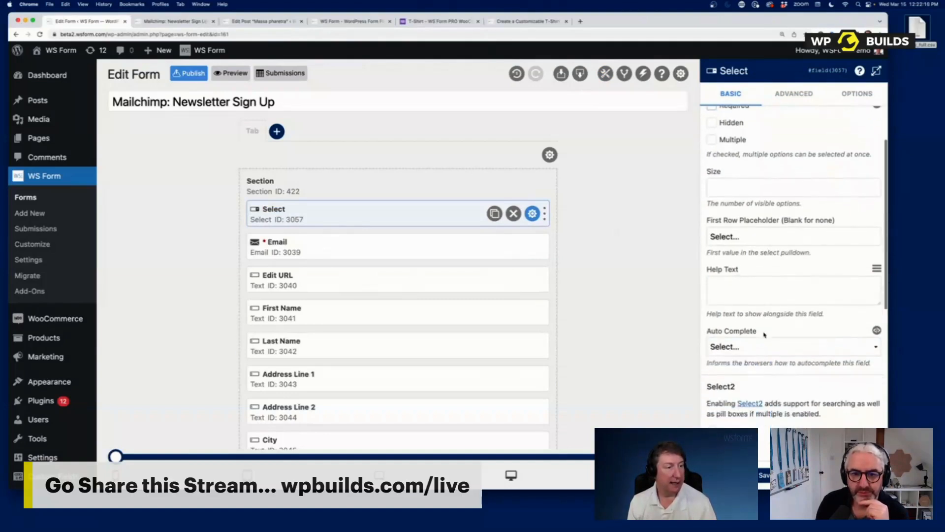
click(761, 277)
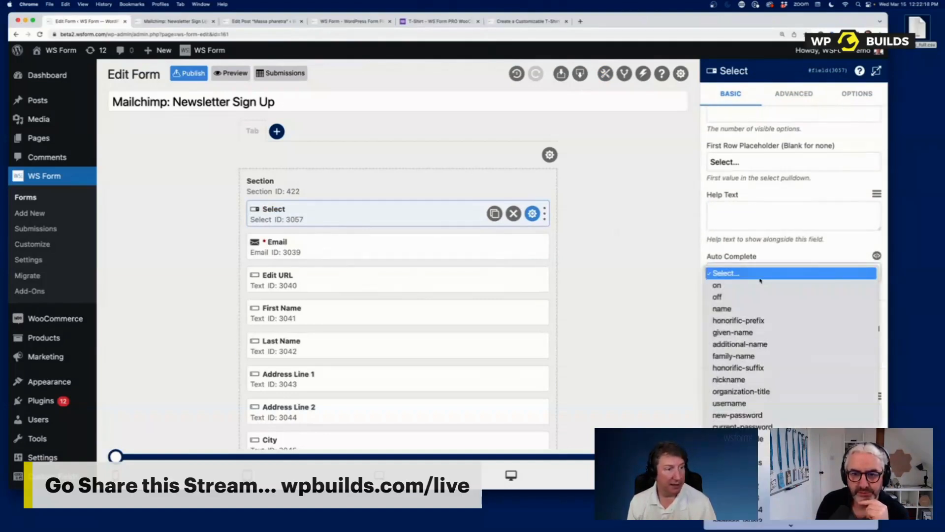
click(772, 248)
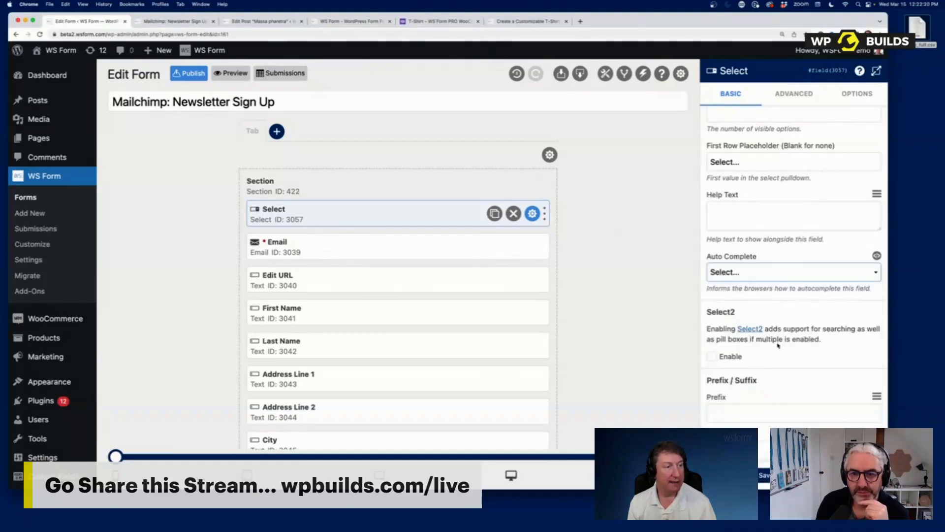
scroll(778, 345, down, 2)
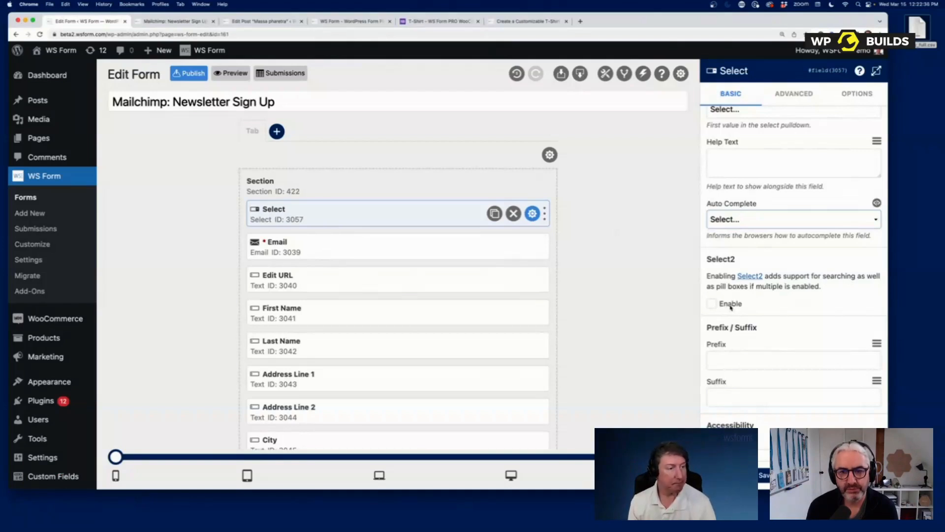
scroll(730, 305, down, 5)
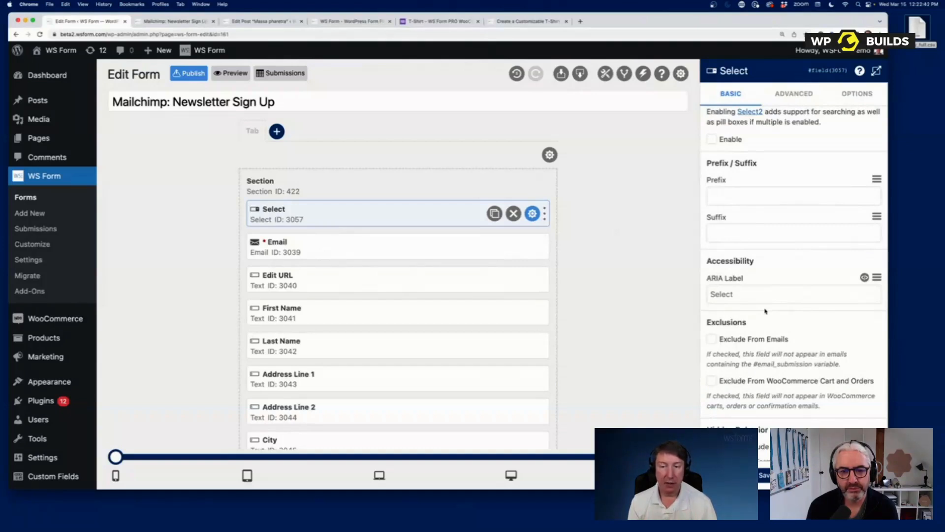
click(765, 291)
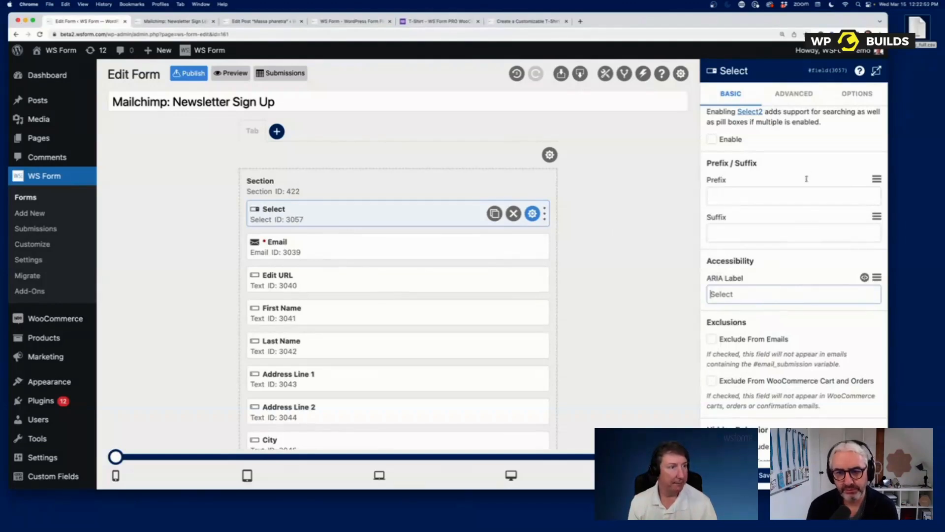
click(865, 95)
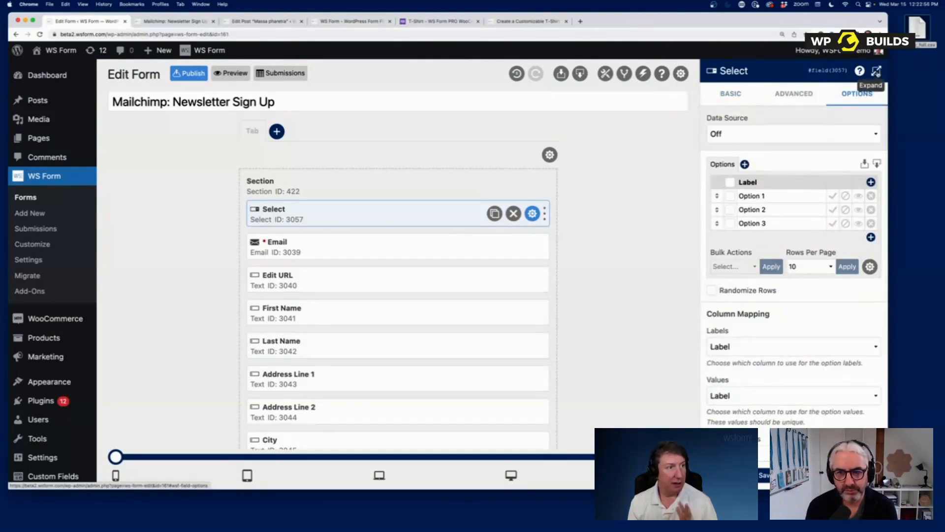
- Expand the field settings to full width and delete the extra empty option row
click(876, 70)
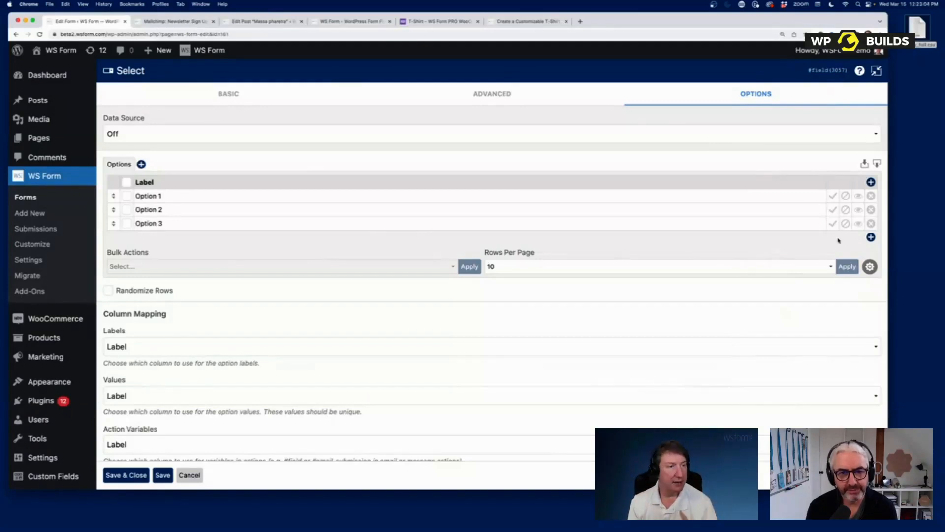
click(871, 237)
click(871, 251)
click(871, 238)
click(871, 237)
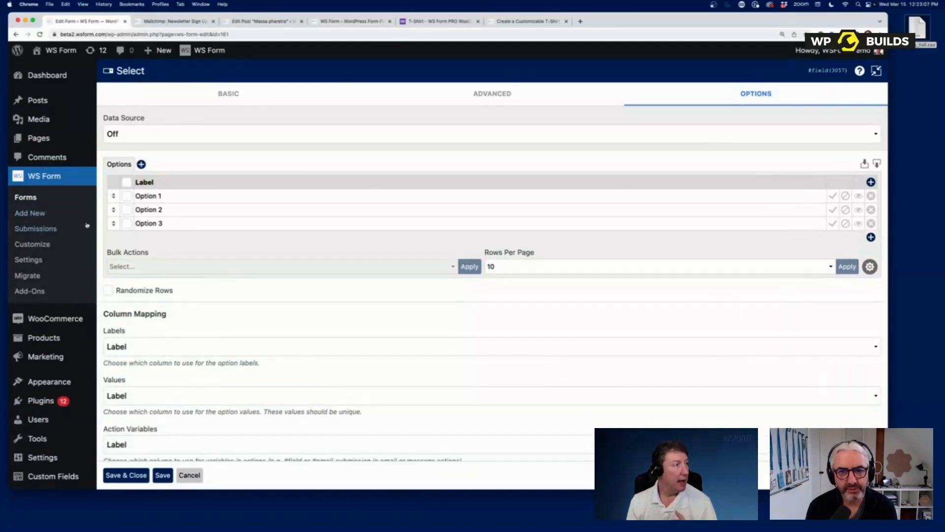
- Load the Countries (Full) preset into the Select field's options
click(151, 136)
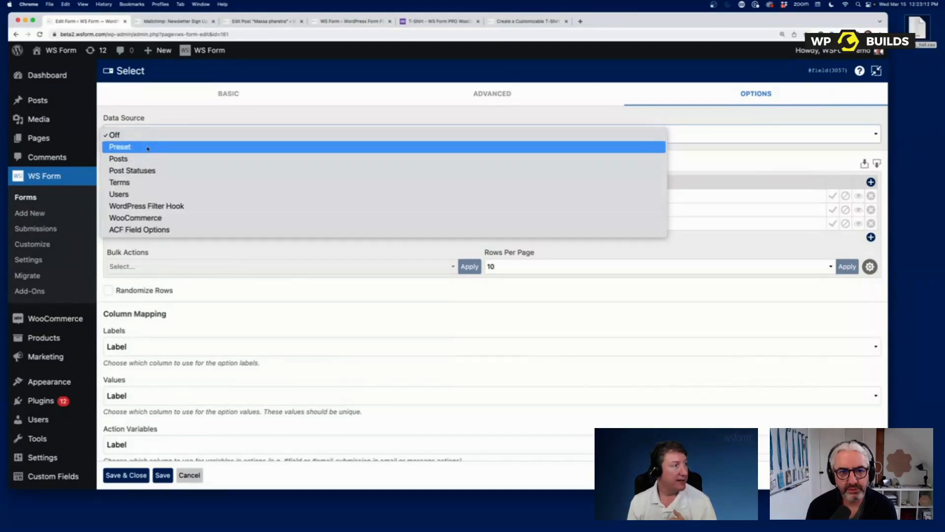
click(148, 148)
click(146, 179)
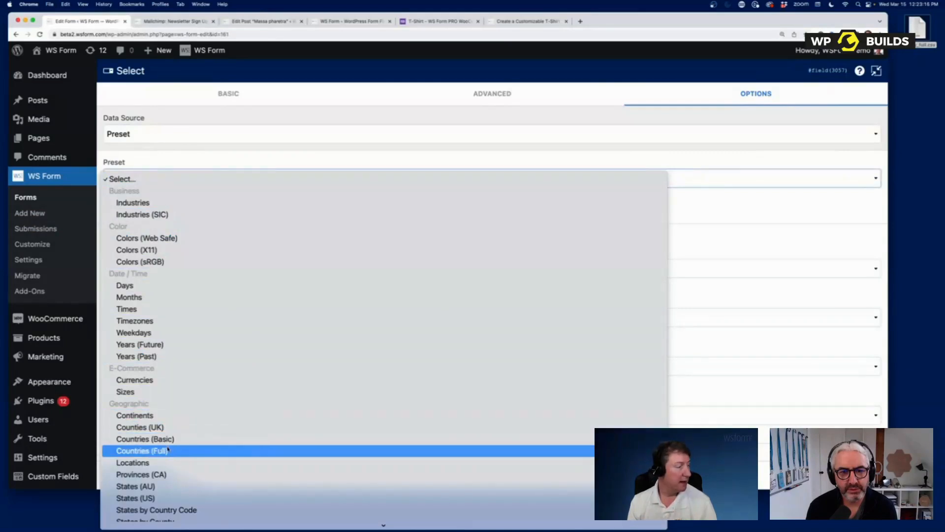
click(169, 450)
click(438, 215)
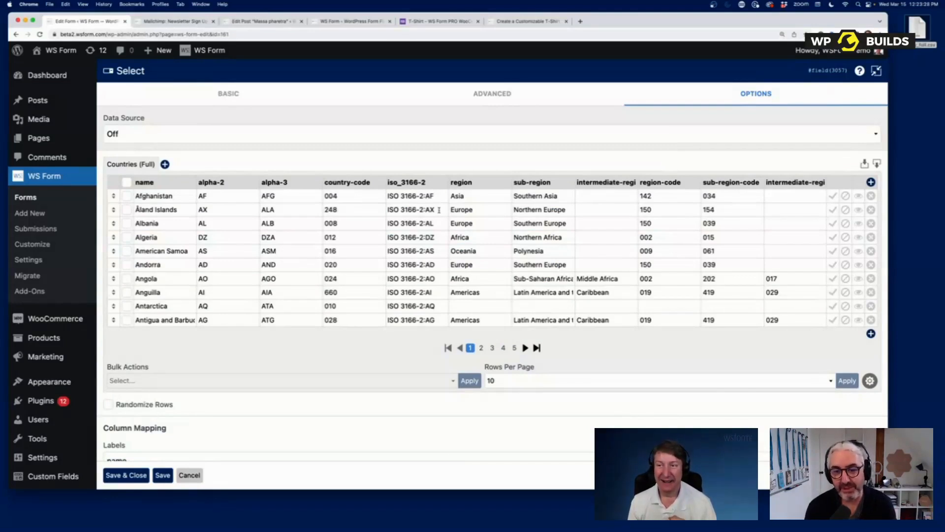
- Replace the options with the Countries (Basic) preset data instead
click(122, 134)
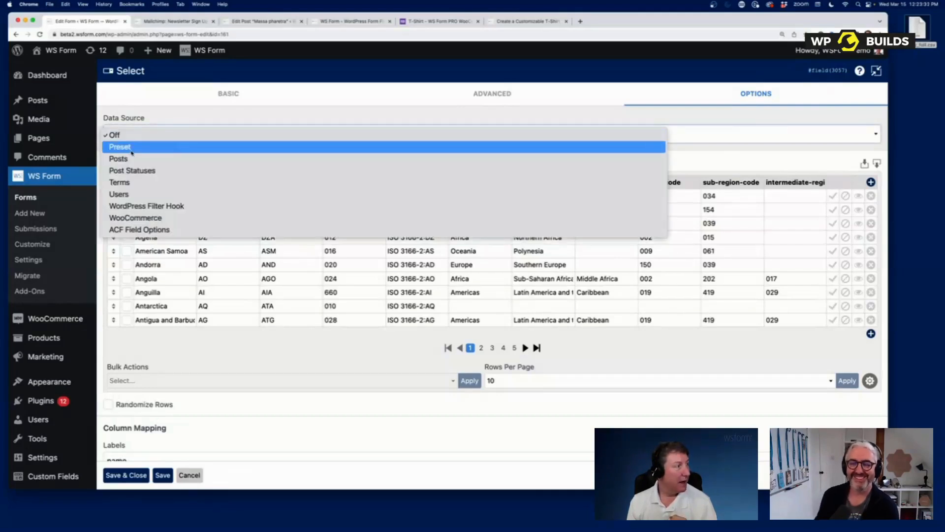
click(132, 152)
click(138, 183)
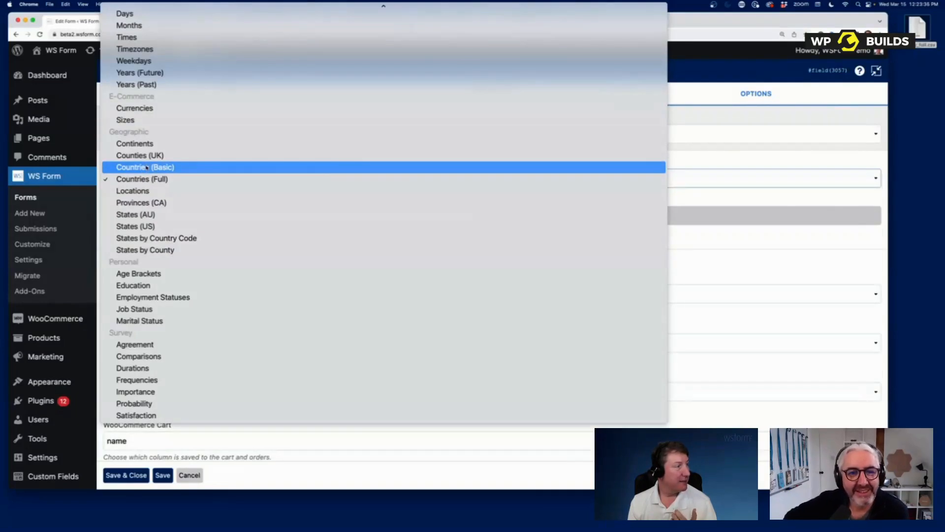
click(151, 167)
click(184, 218)
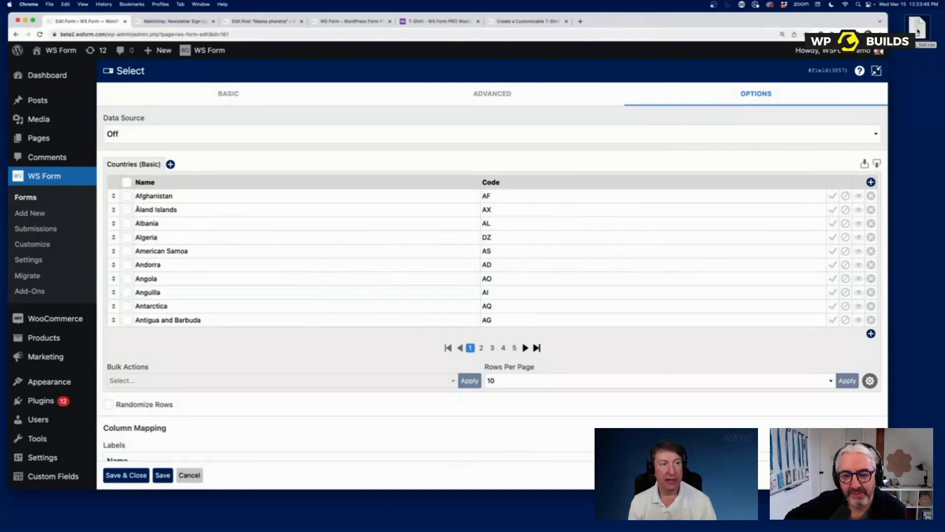
- Import country_full.csv into the Select field's options table
drag(917, 31, 481, 222)
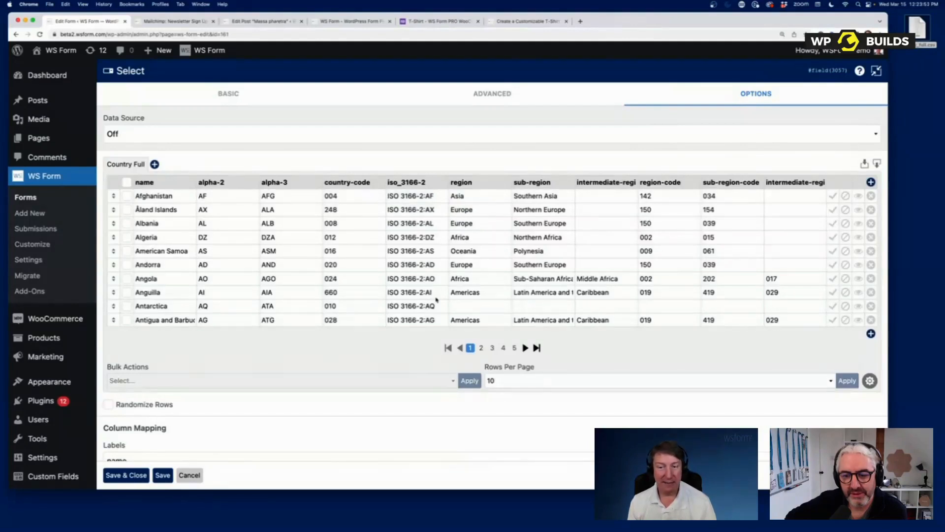
scroll(226, 400, down, 3)
scroll(226, 401, down, 1)
scroll(226, 400, up, 1)
- Map option labels to the name column and option values to alpha-3
click(133, 378)
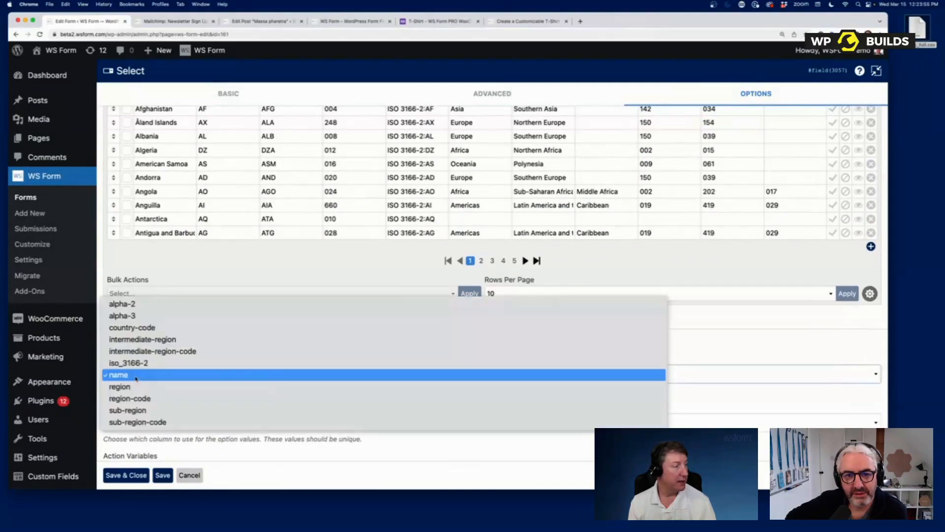
click(136, 375)
click(169, 424)
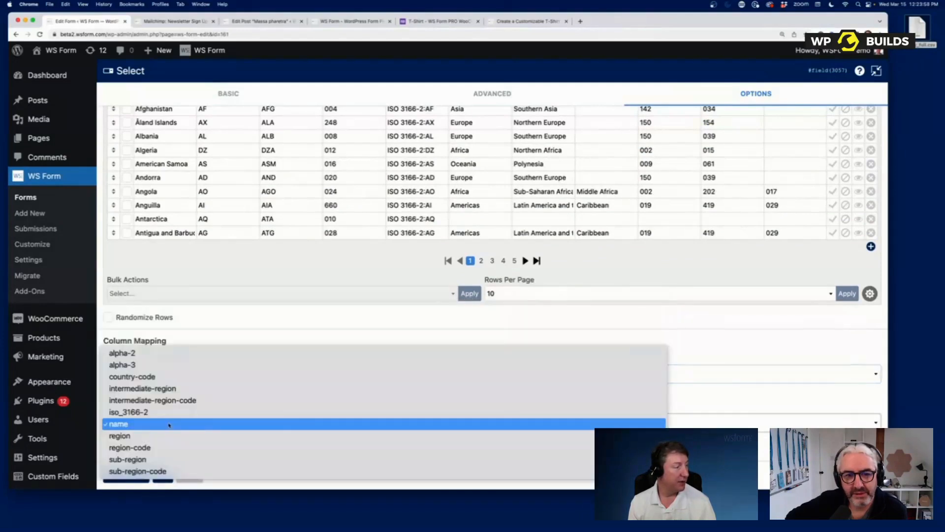
click(161, 331)
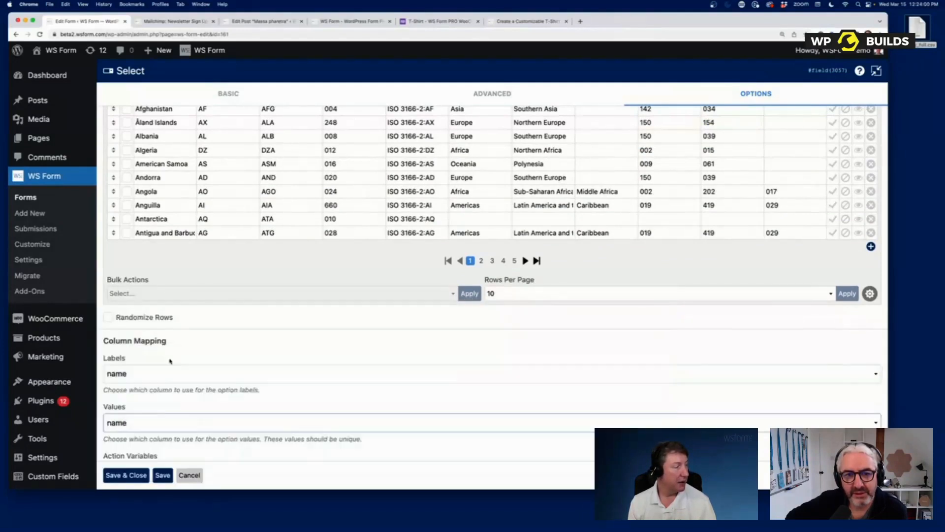
click(162, 422)
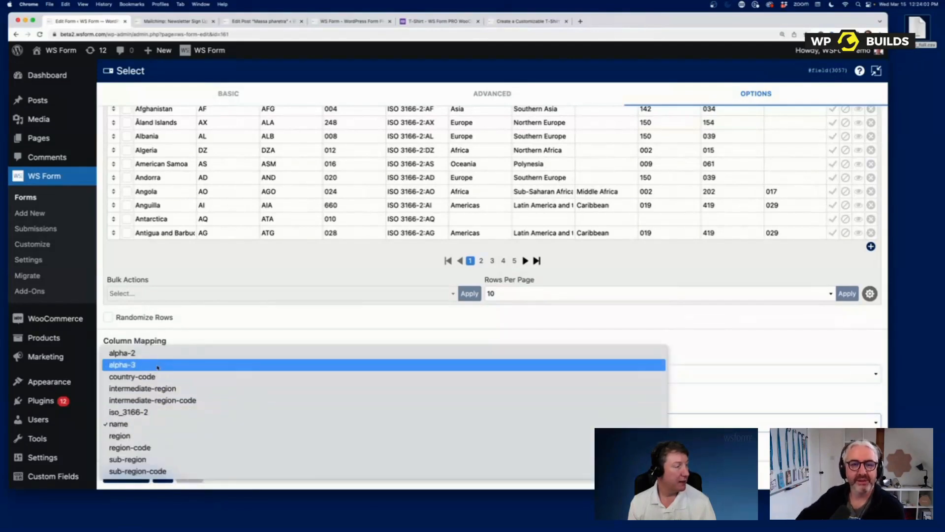
click(128, 364)
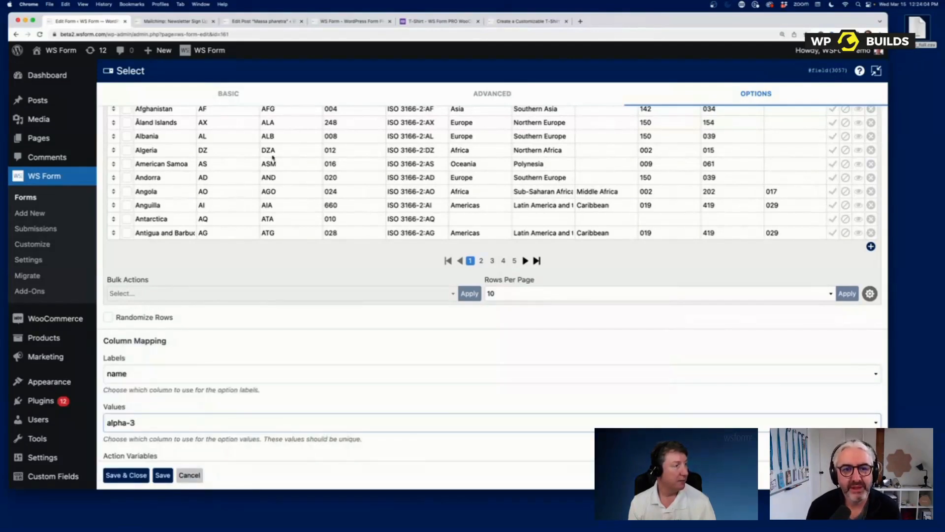
scroll(411, 305, up, 2)
scroll(410, 305, up, 3)
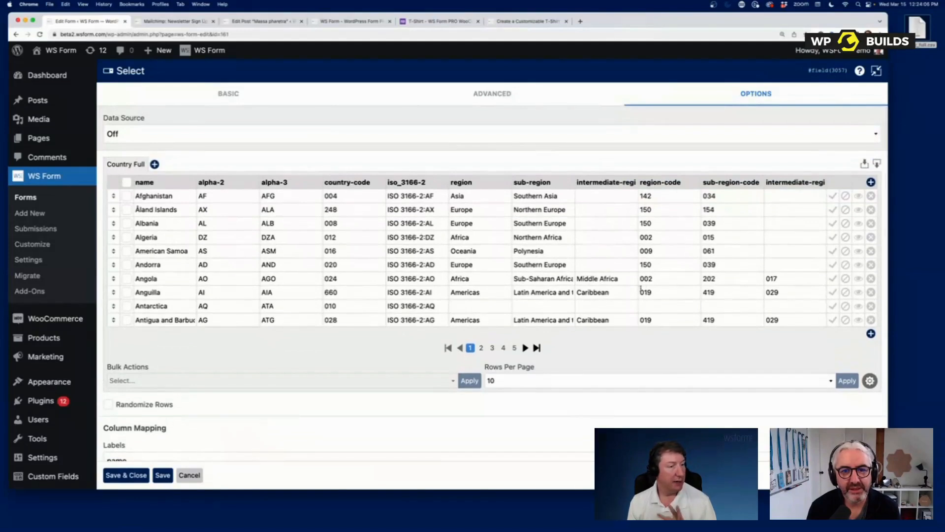
- Set Auto Group By to region for the country options, then Save & Close the field
click(870, 380)
scroll(366, 394, down, 1)
scroll(366, 395, down, 2)
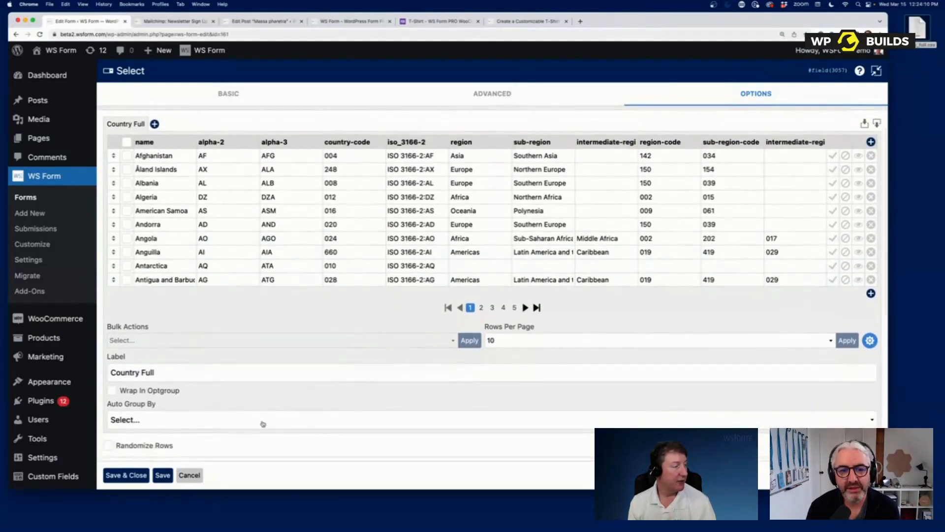
click(192, 420)
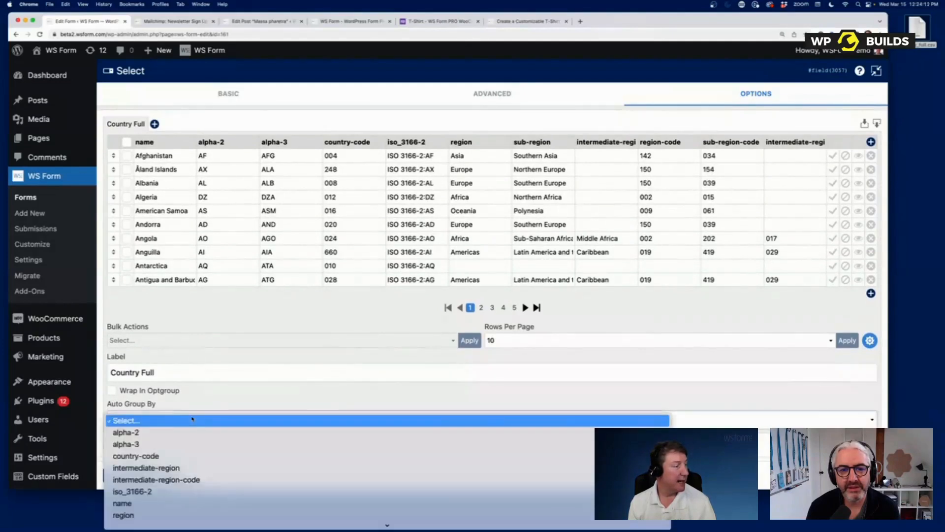
click(168, 515)
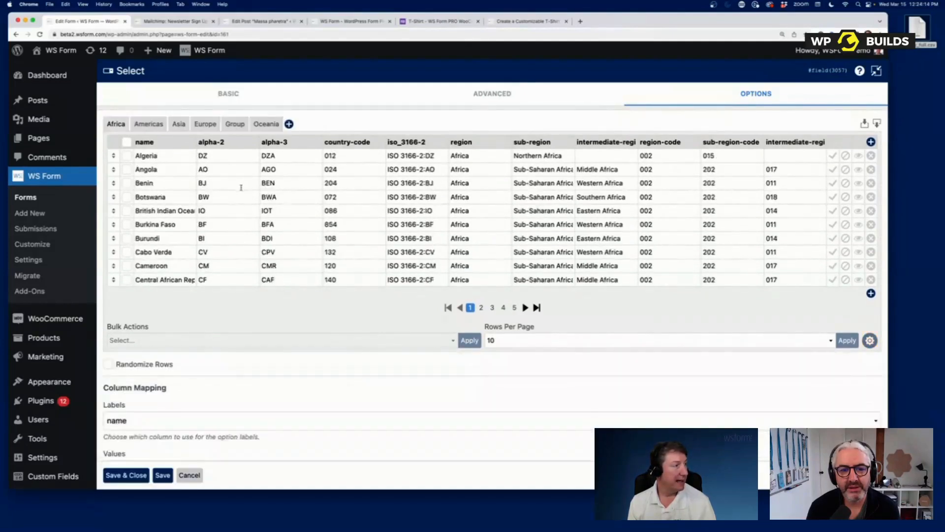
scroll(251, 183, up, 1)
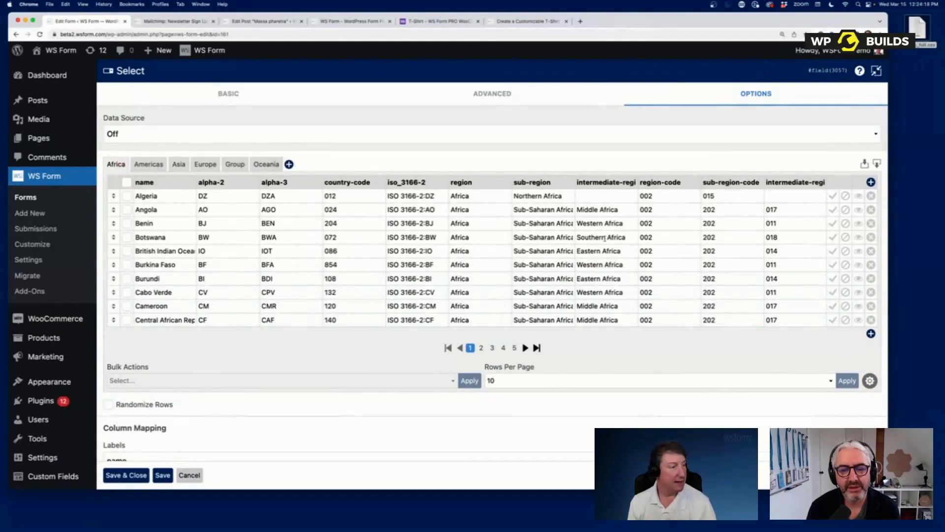
click(126, 475)
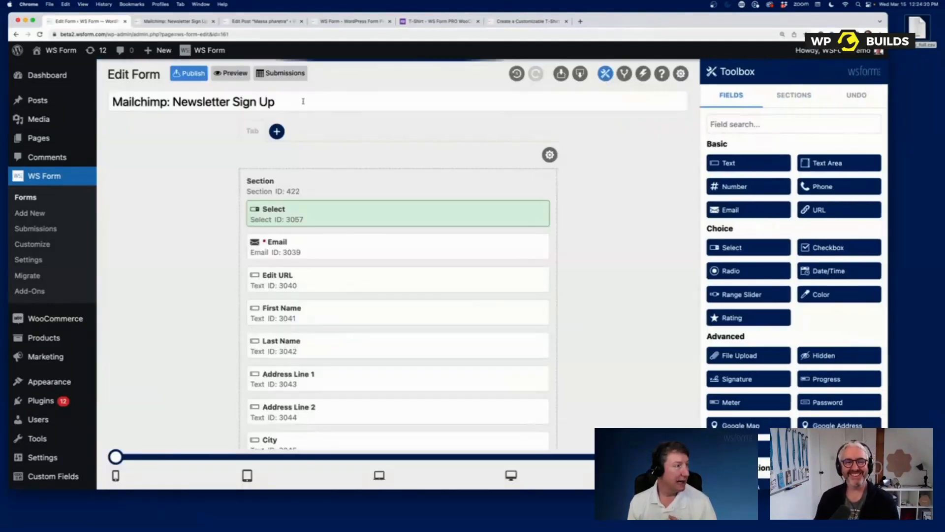
click(227, 72)
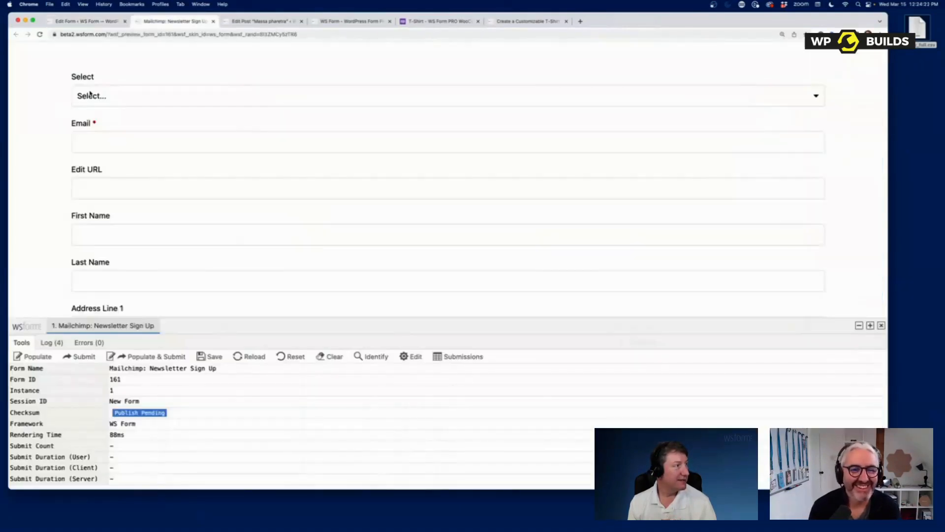
click(148, 95)
scroll(134, 159, down, 20)
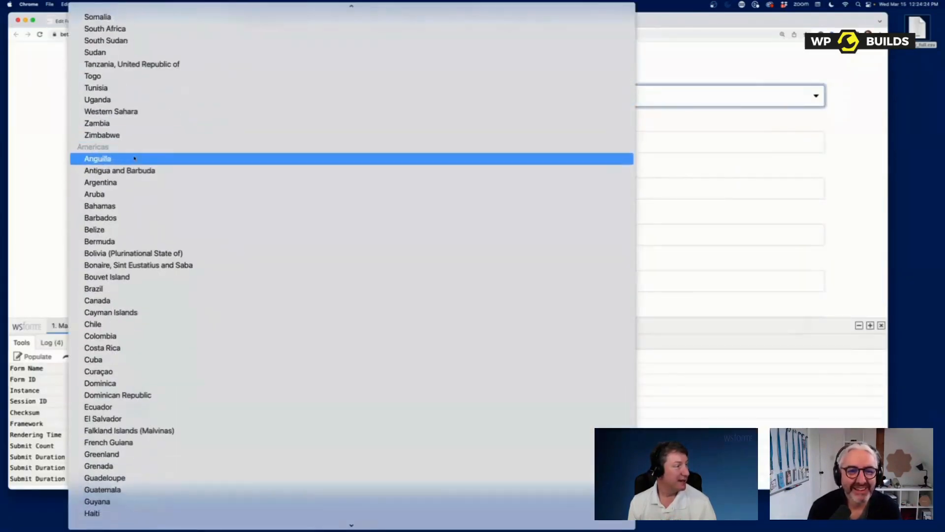
scroll(157, 211, down, 20)
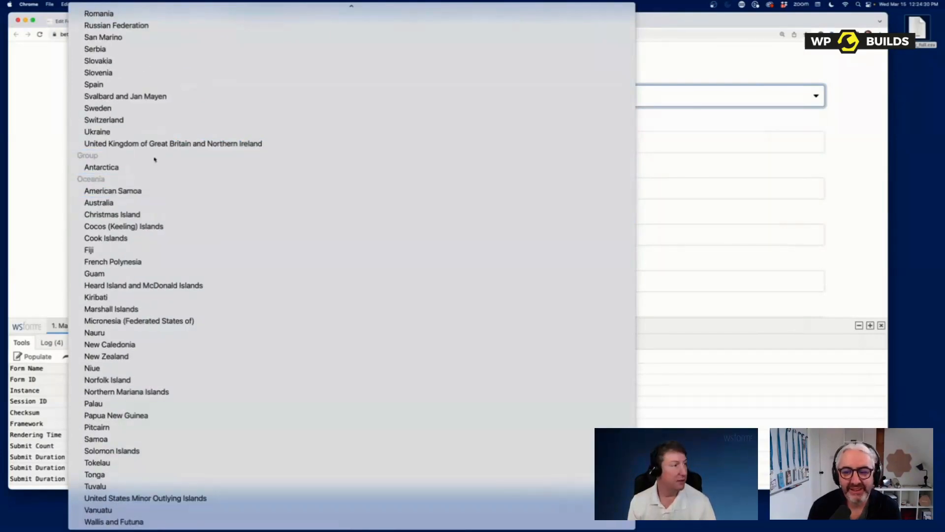
click(684, 124)
click(90, 21)
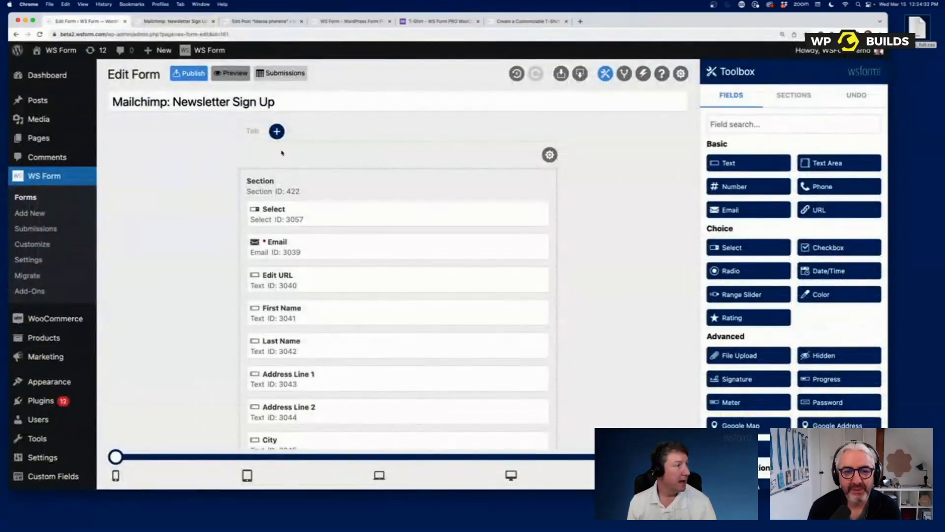
- Reopen the Select field's options, set Data Source to Preset and browse presets with Countries (Basic) kept
click(532, 213)
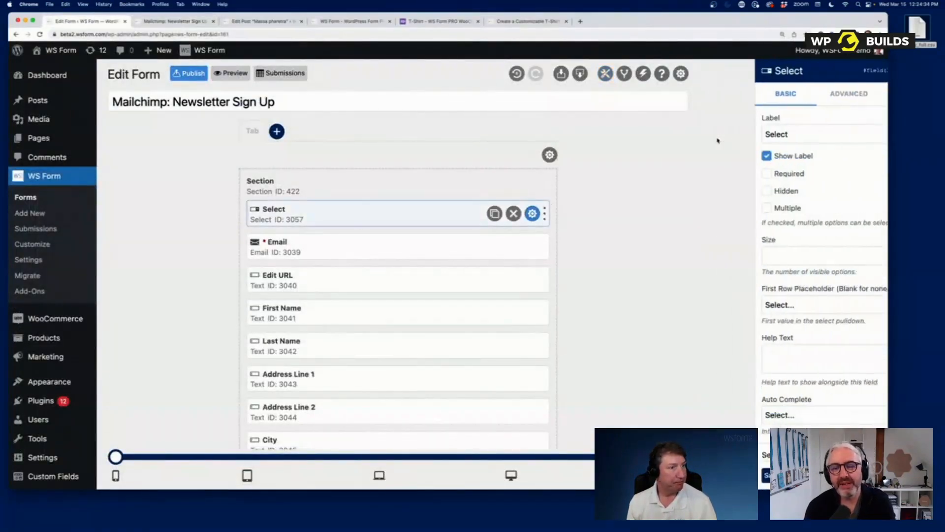
click(854, 93)
click(875, 74)
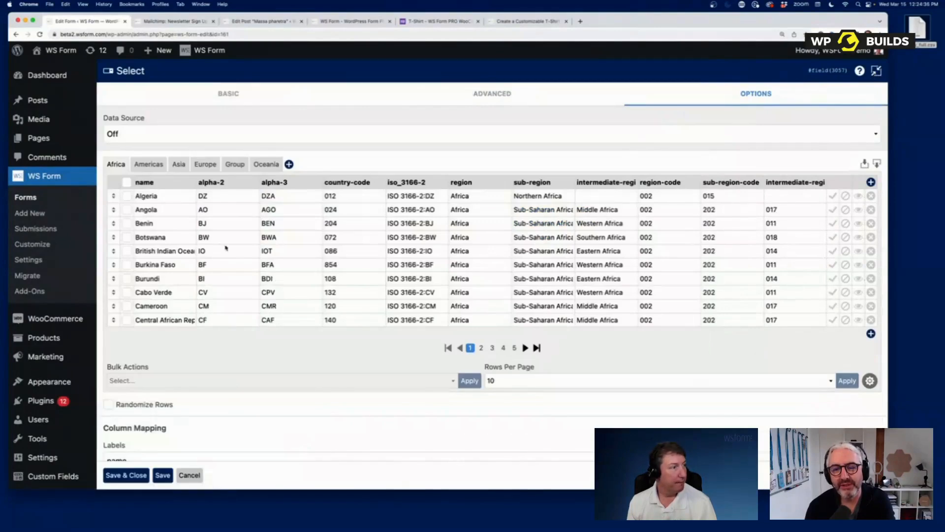
click(148, 133)
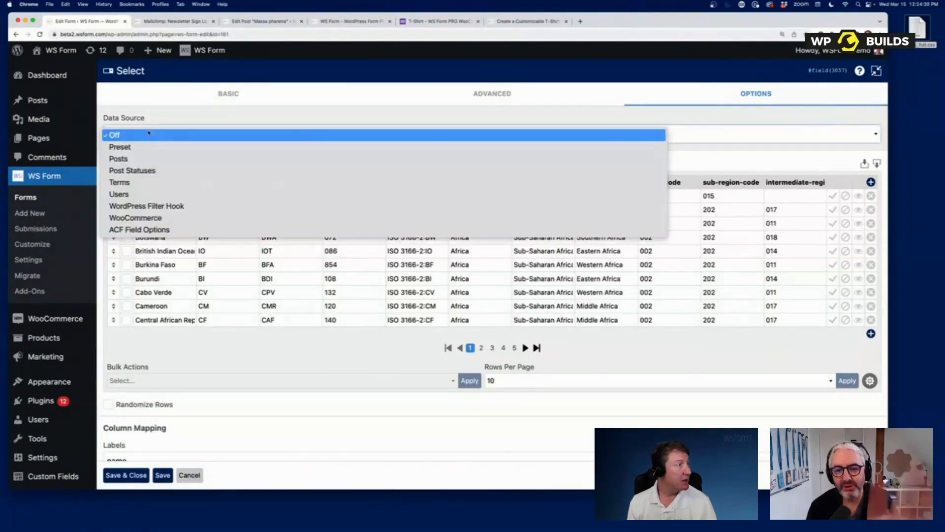
click(157, 146)
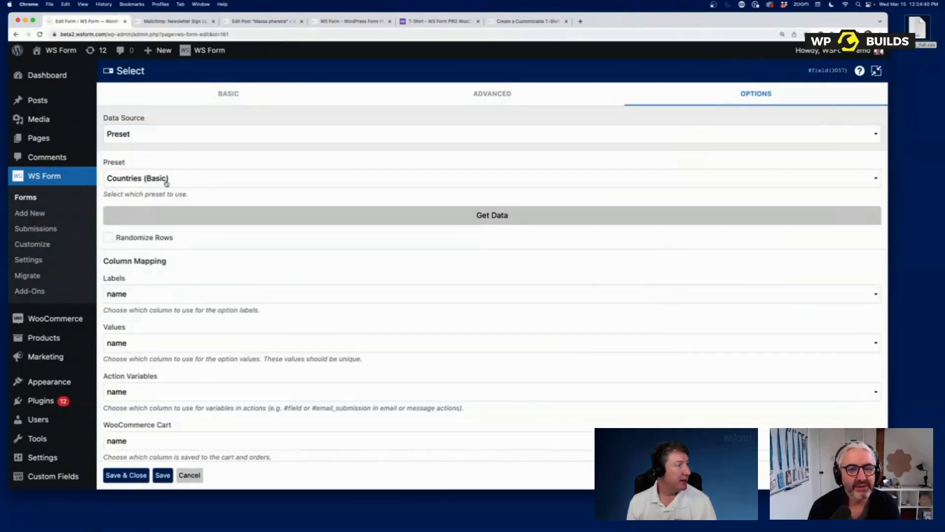
click(165, 181)
scroll(166, 182, up, 3)
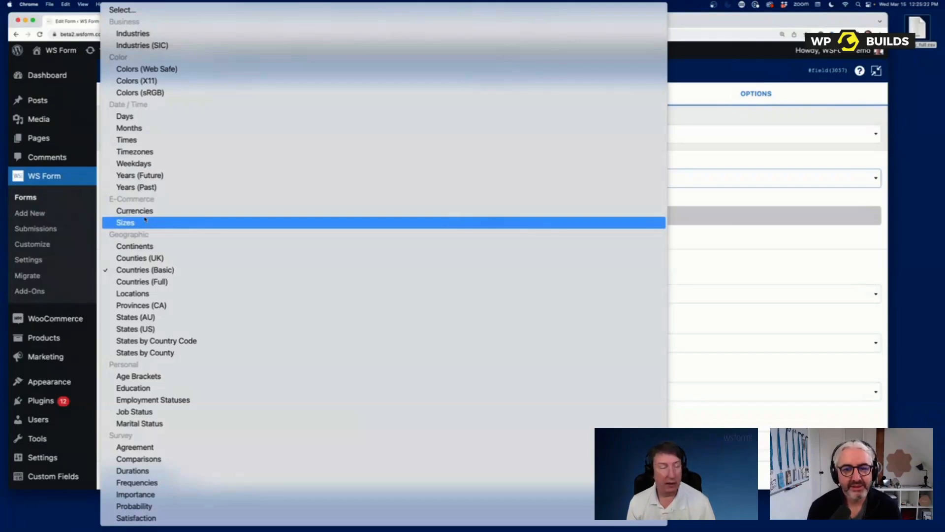
- Switch Data Source to Posts, filter Post Type to Post and retrieve the posts grid
click(800, 215)
click(162, 136)
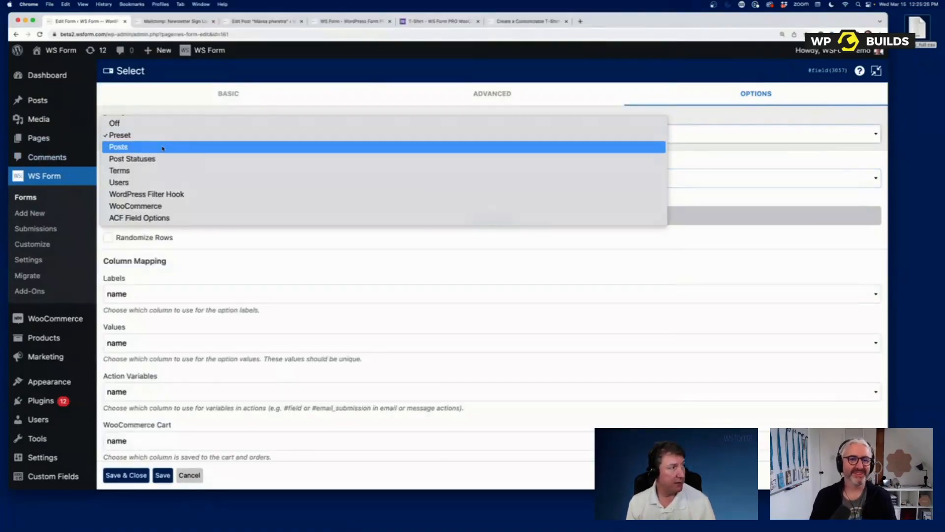
click(162, 147)
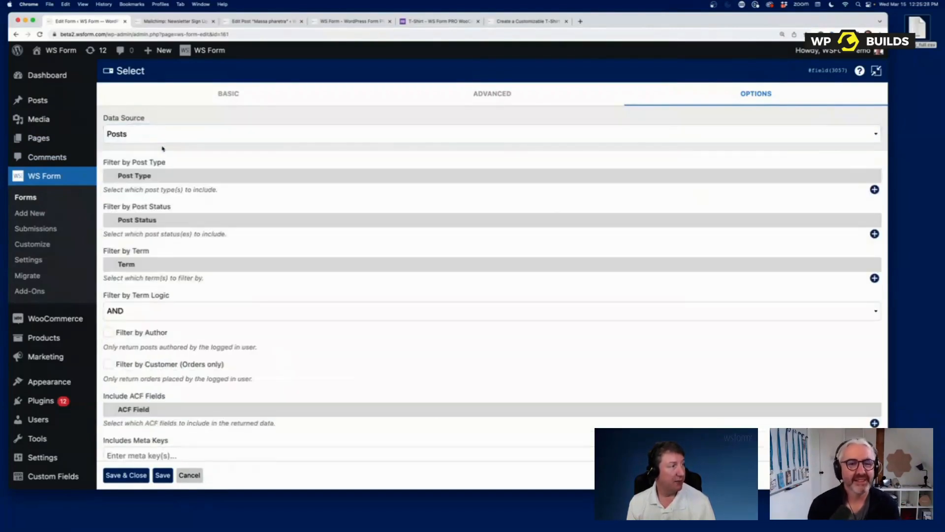
click(874, 190)
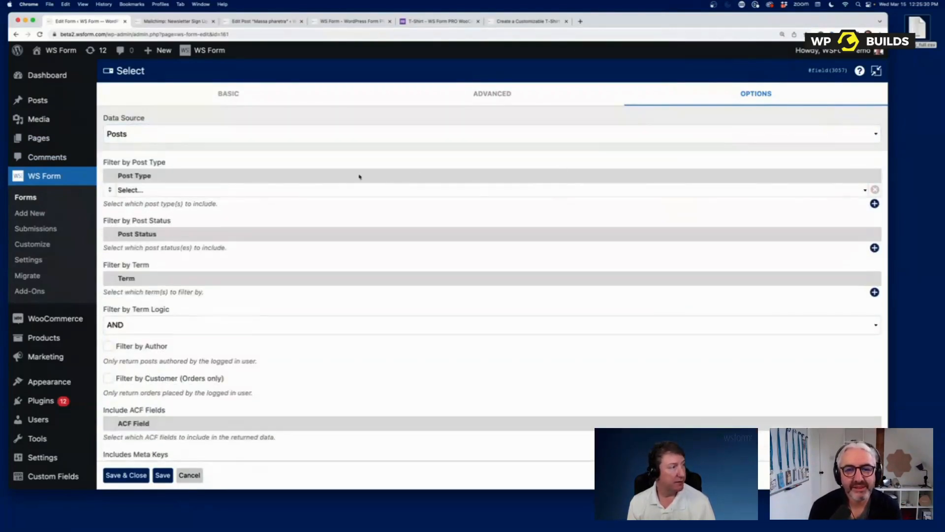
click(260, 195)
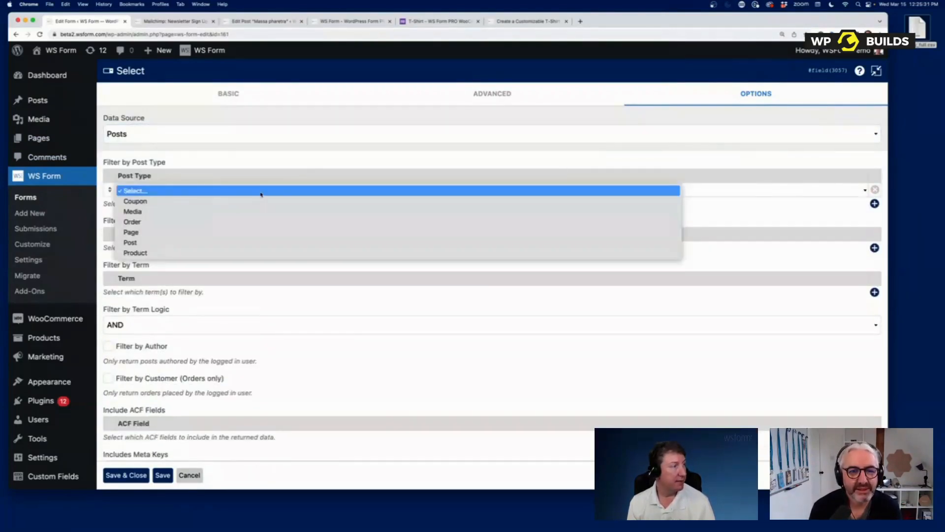
click(242, 243)
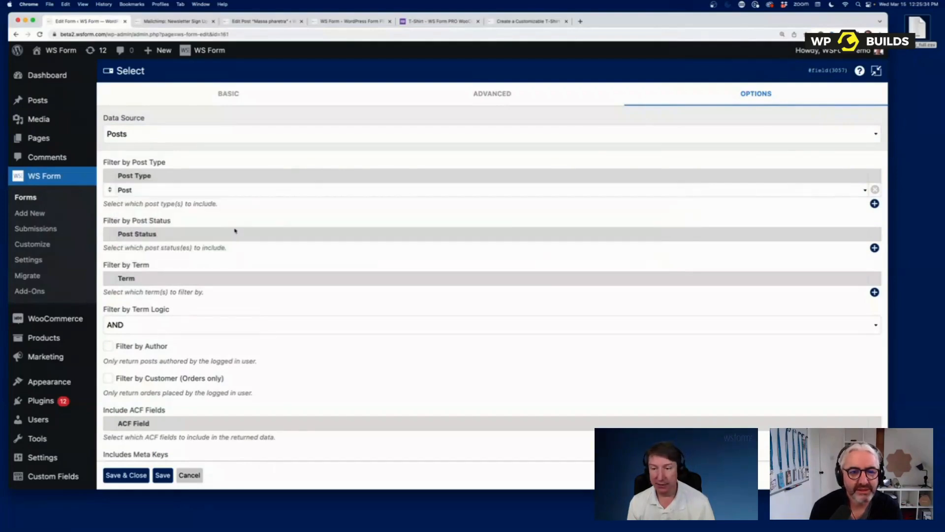
scroll(300, 391, down, 15)
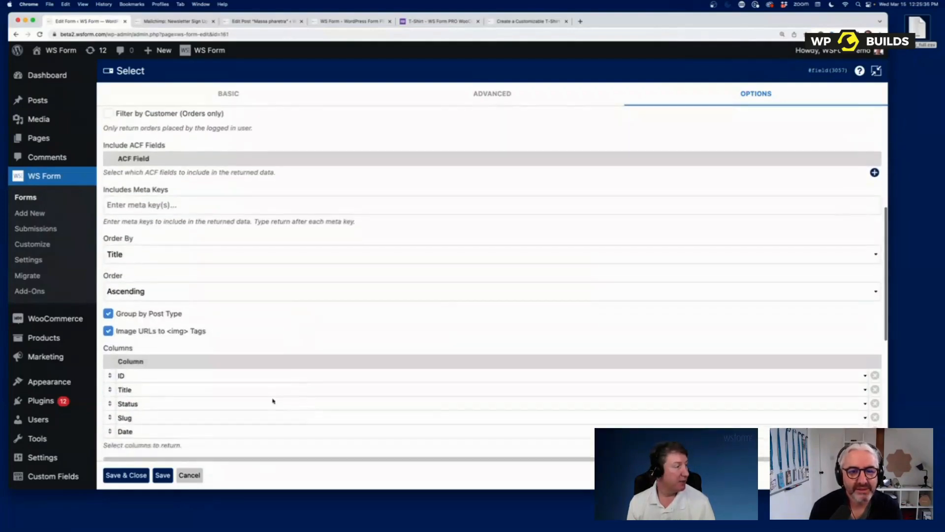
click(244, 156)
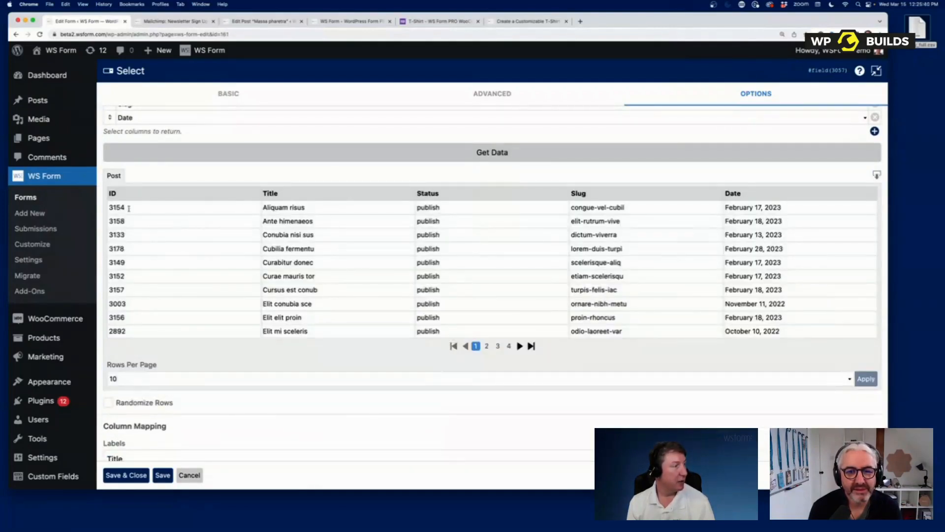
scroll(207, 413, down, 3)
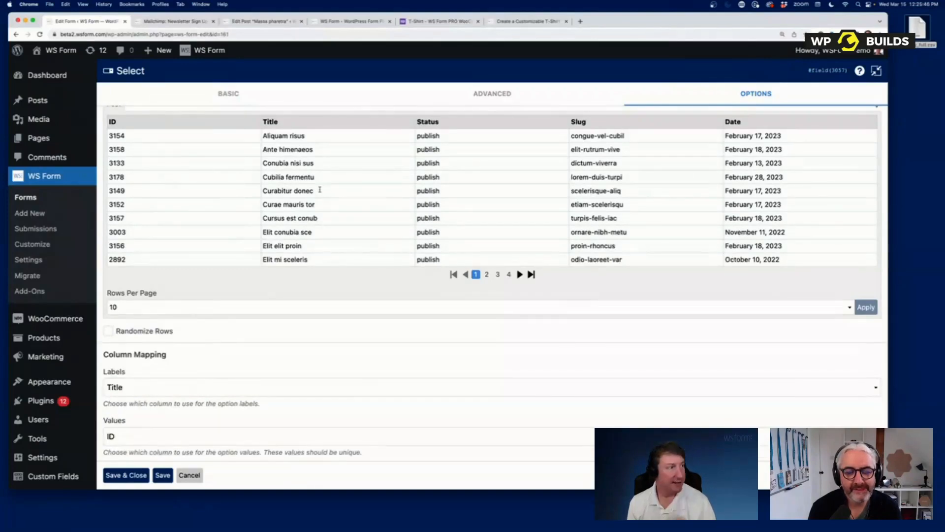
scroll(319, 189, up, 15)
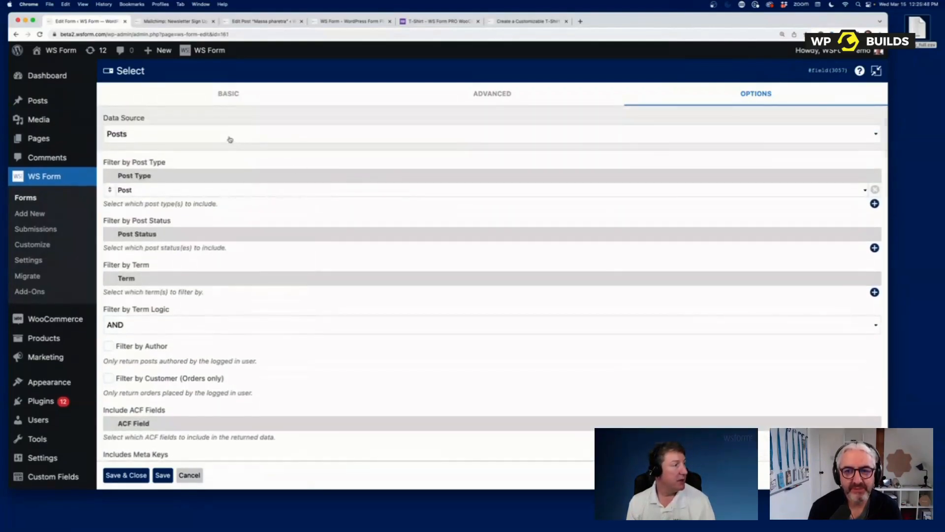
- Change Data Source to WordPress Filter Hook and collapse the settings back beside the form layout
click(232, 141)
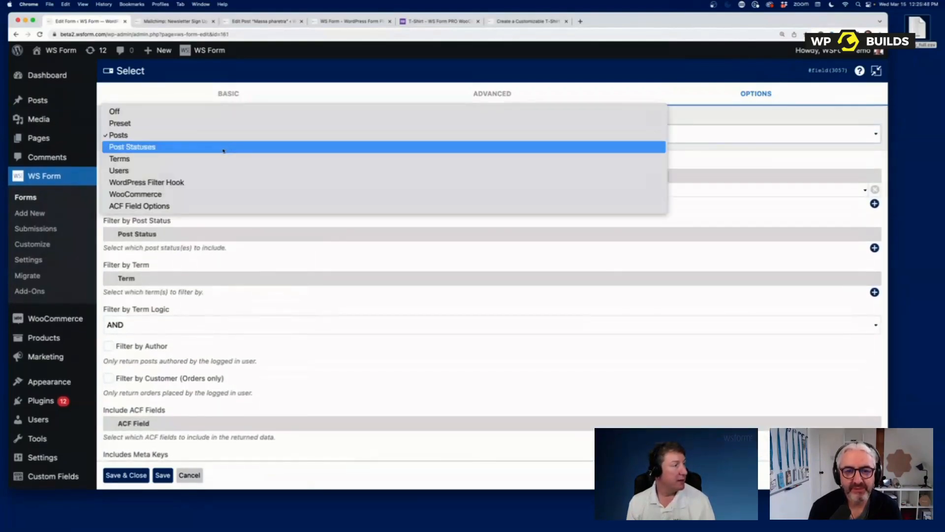
click(212, 186)
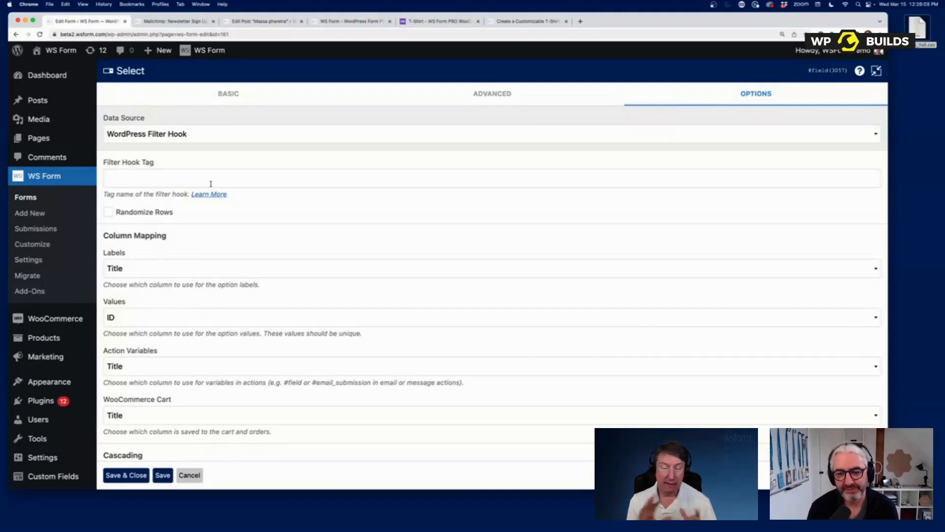
click(203, 136)
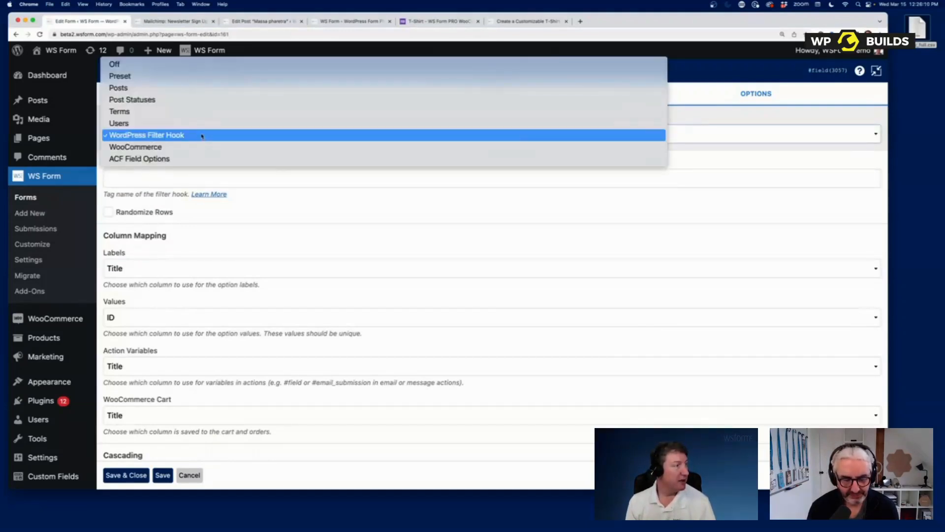
click(283, 226)
click(876, 70)
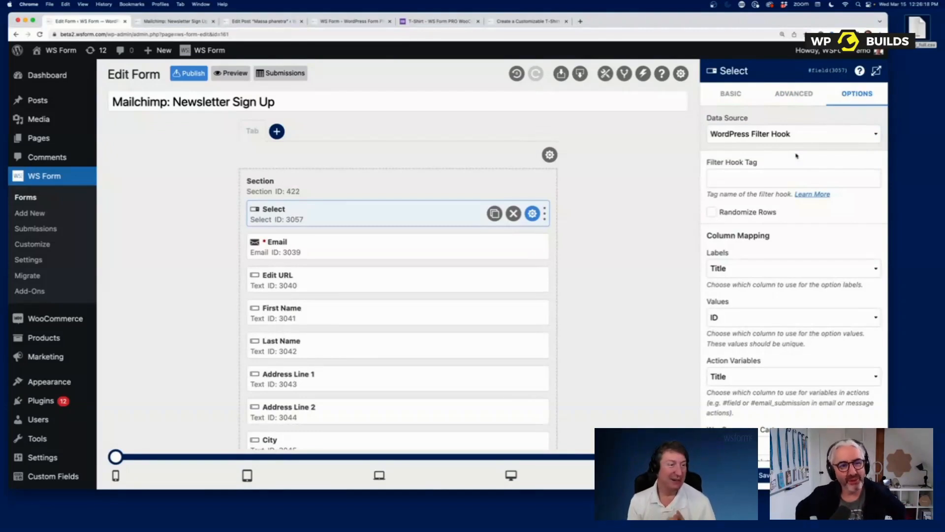
- Review the Select field's Advanced settings and class inputs, then open the User Status restriction choices
click(793, 94)
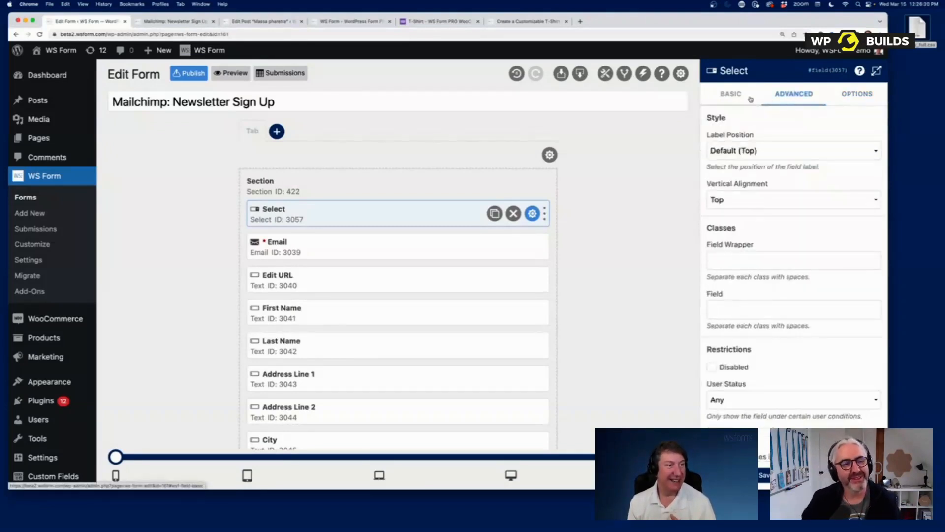
click(731, 93)
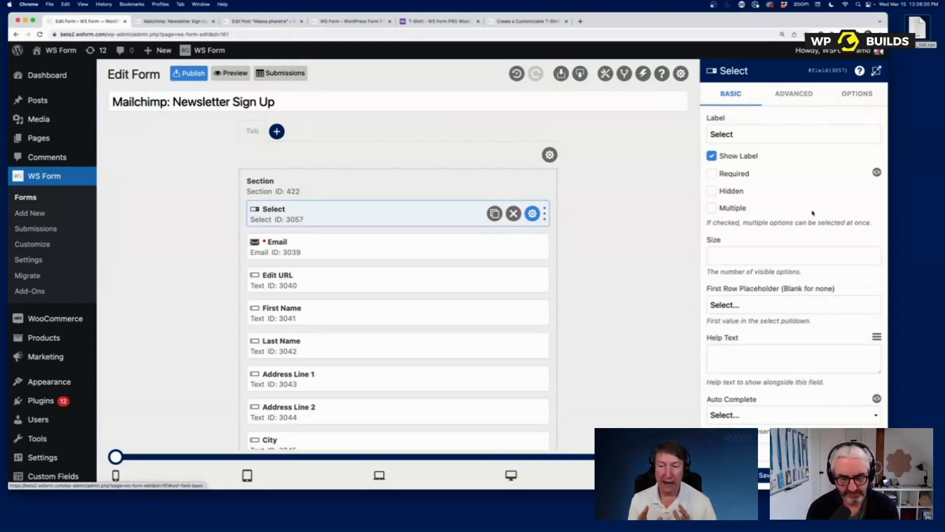
scroll(807, 207, down, 4)
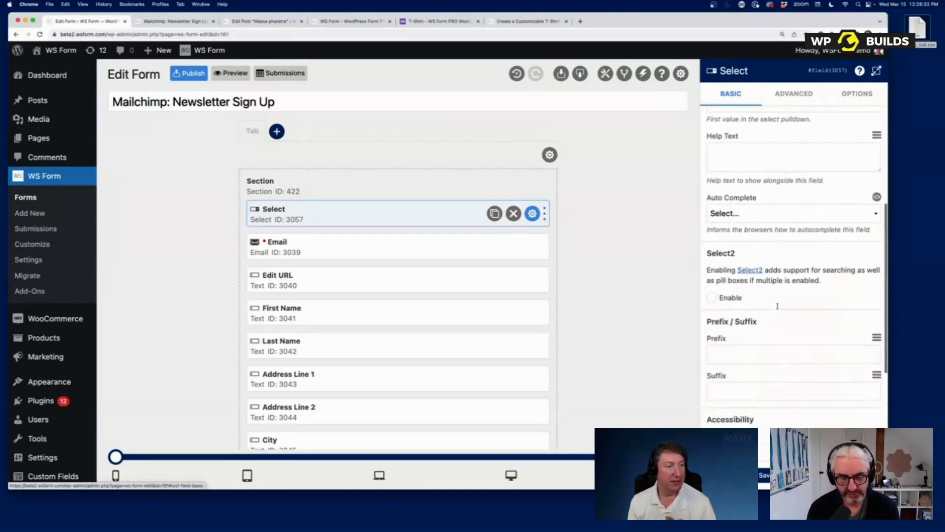
scroll(797, 199, up, 4)
click(799, 95)
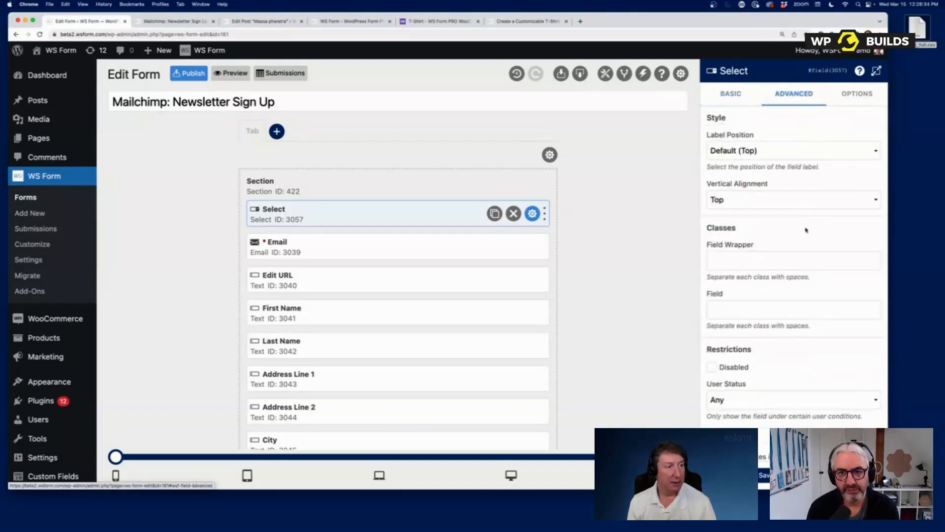
click(783, 258)
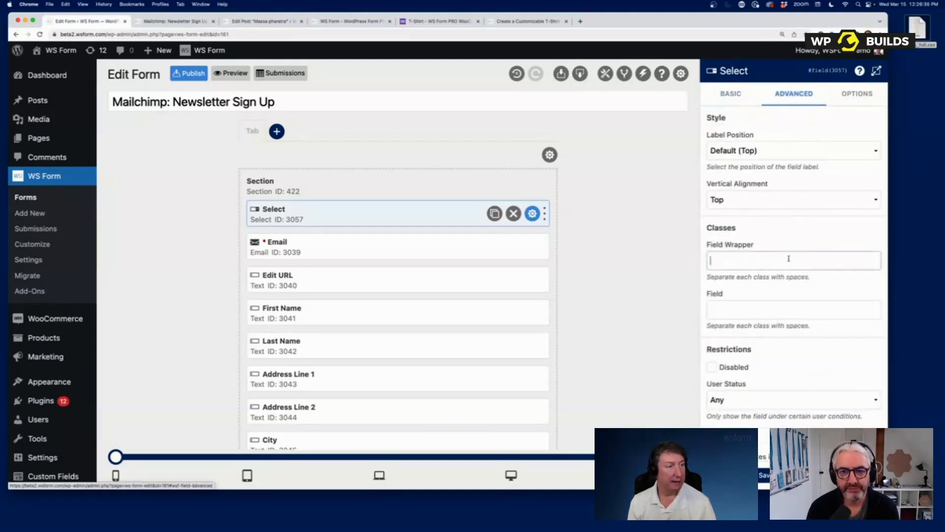
click(768, 308)
scroll(768, 307, down, 1)
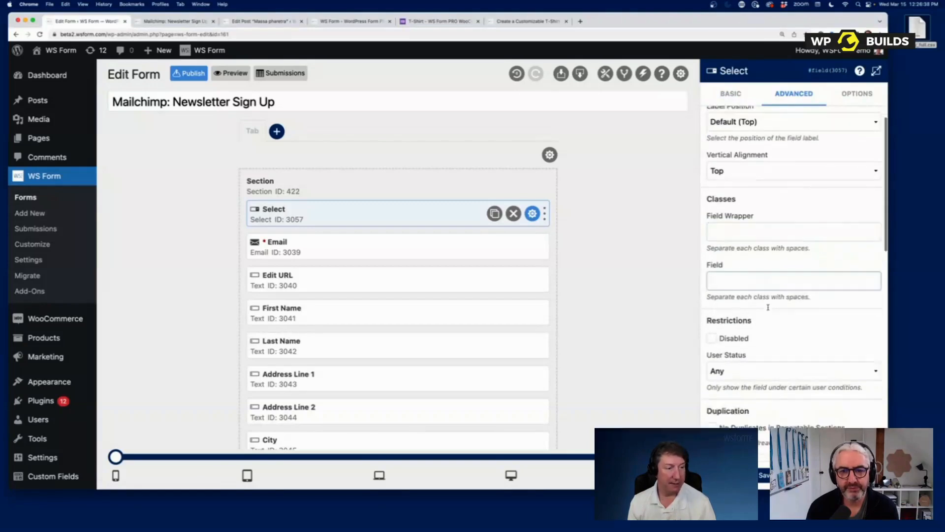
scroll(767, 306, down, 5)
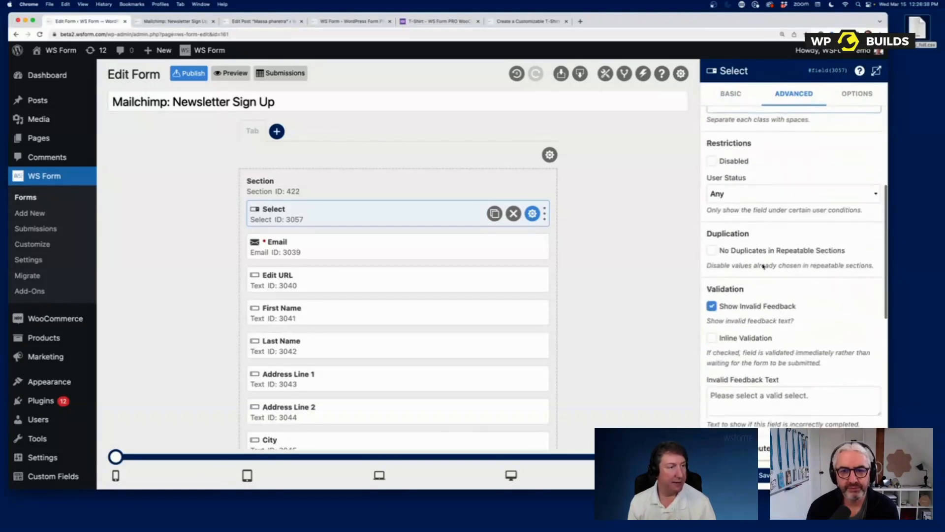
click(746, 195)
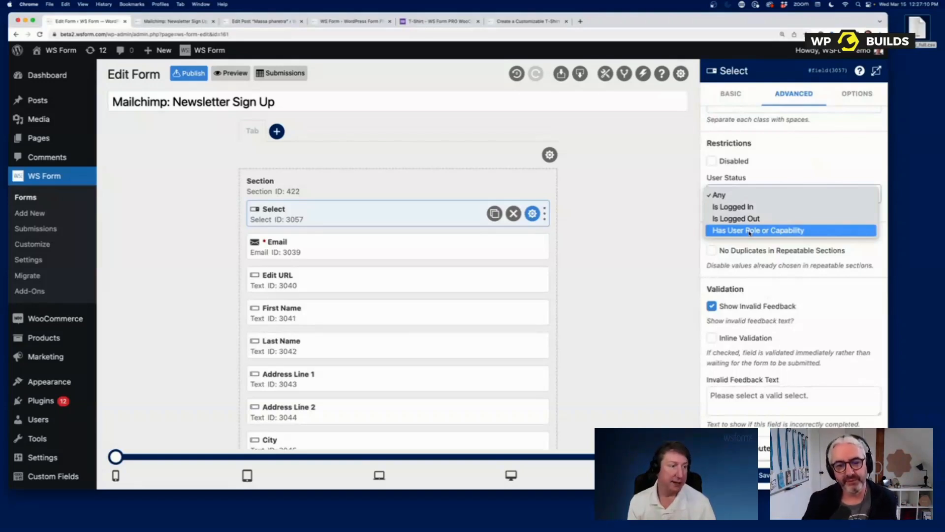
- Keep User Status at Any, review the invalid feedback options, and close the settings to show the Toolbox
click(808, 324)
scroll(807, 320, down, 2)
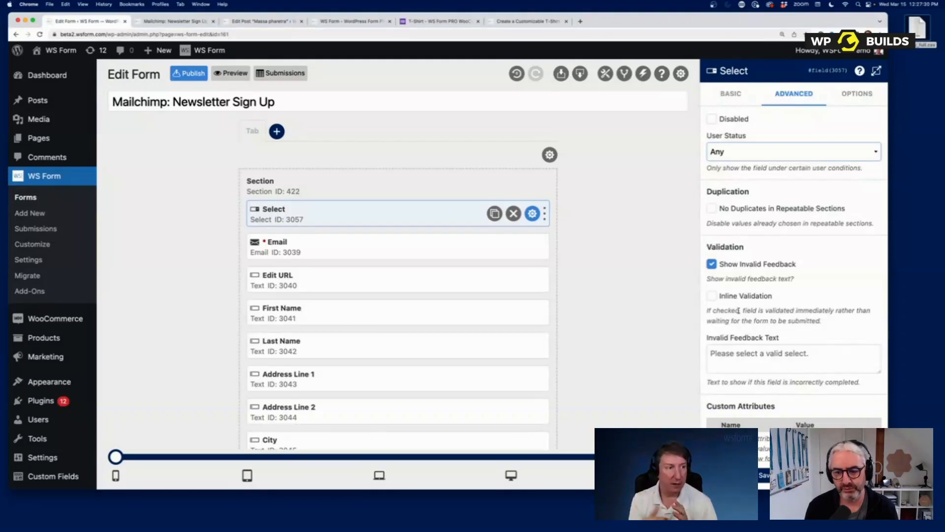
click(747, 352)
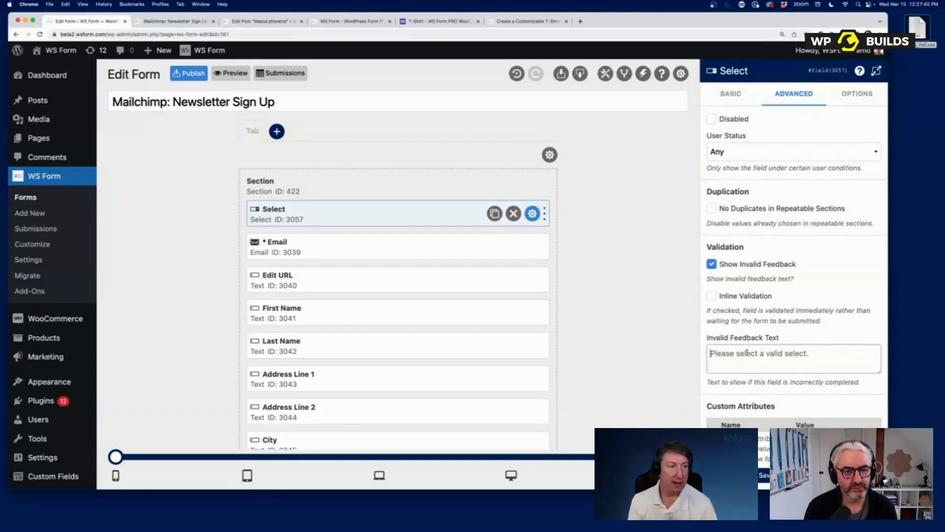
scroll(748, 351, down, 5)
scroll(754, 351, down, 1)
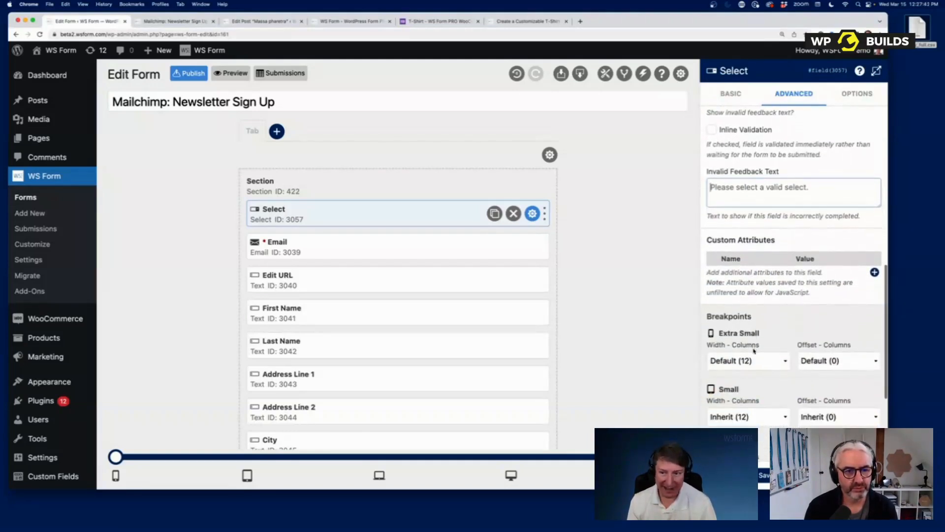
scroll(753, 352, up, 3)
scroll(753, 352, up, 5)
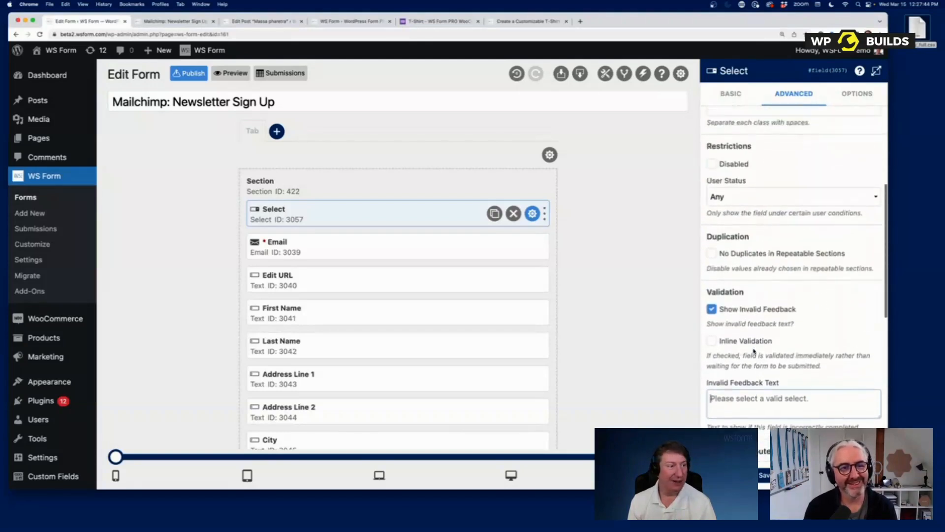
click(783, 475)
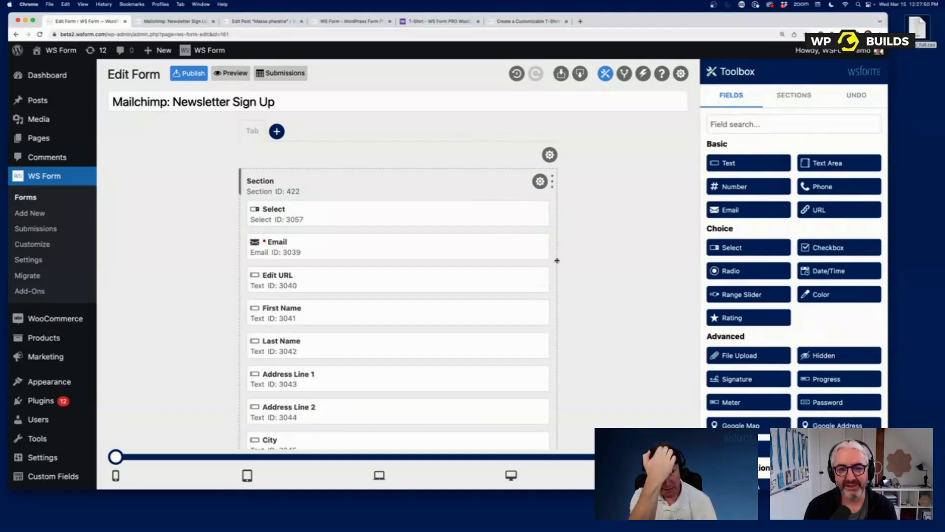
- Add an Address (International) section above Section 422, adjust its width, and open its settings
click(802, 104)
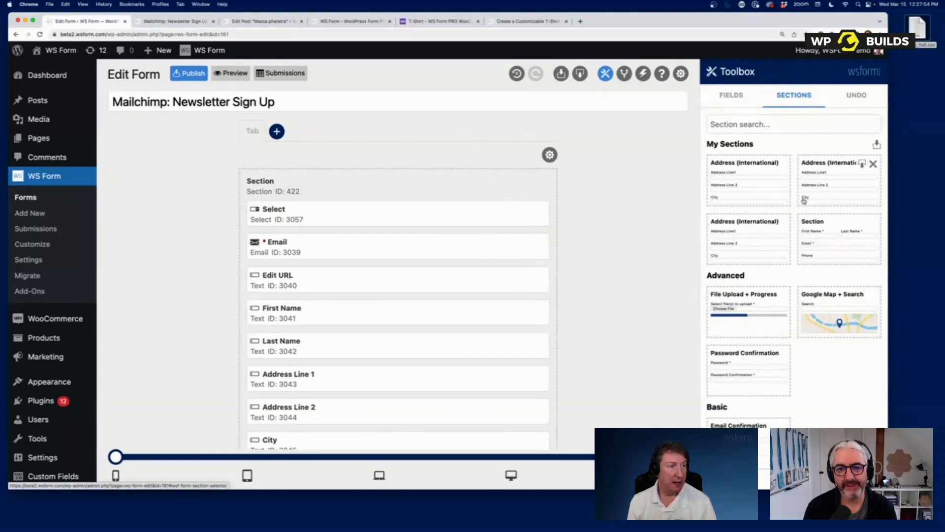
scroll(803, 199, down, 10)
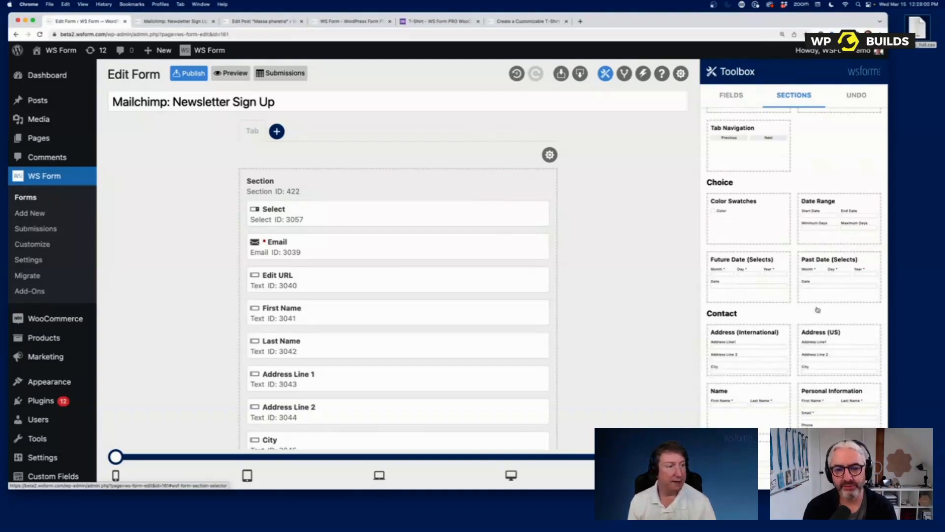
drag(757, 339, 283, 190)
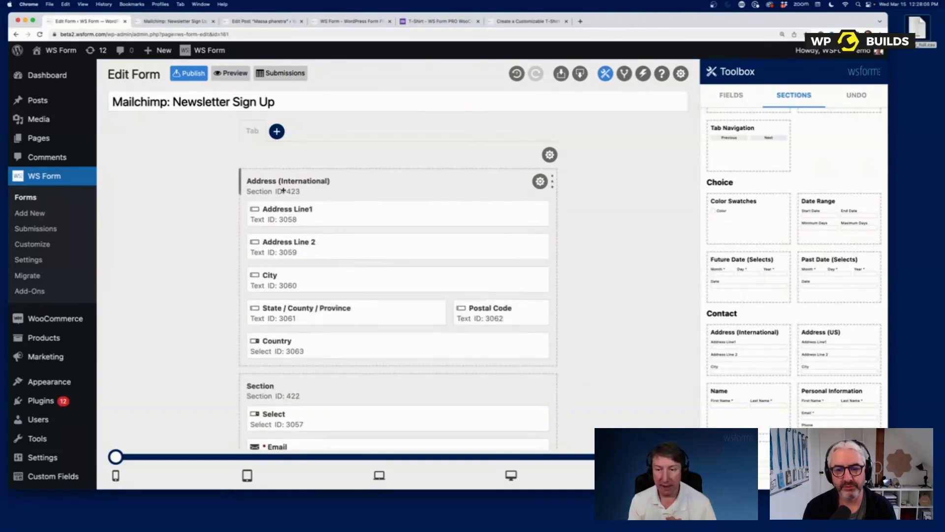
mouse_move(553, 187)
mouse_down()
mouse_move(417, 188)
mouse_move(554, 188)
mouse_up()
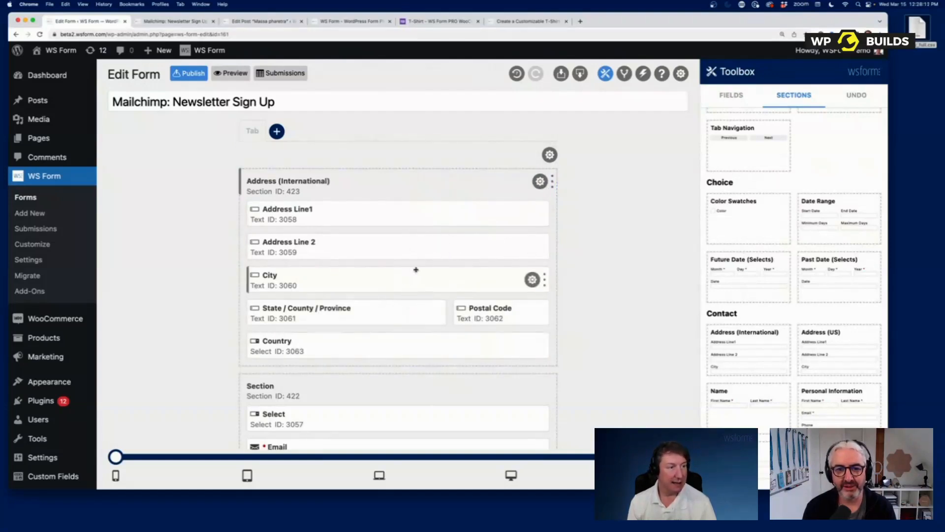
scroll(787, 422, down, 5)
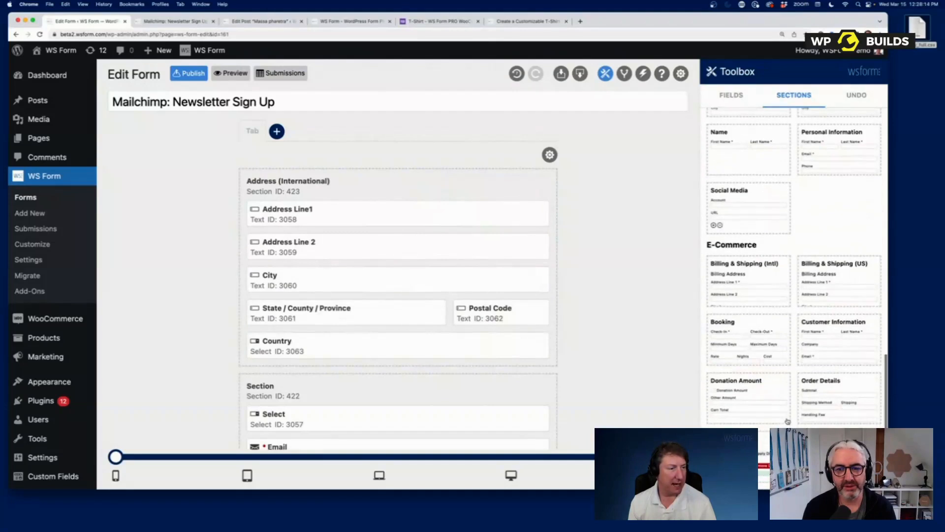
scroll(768, 374, up, 5)
scroll(764, 359, up, 1)
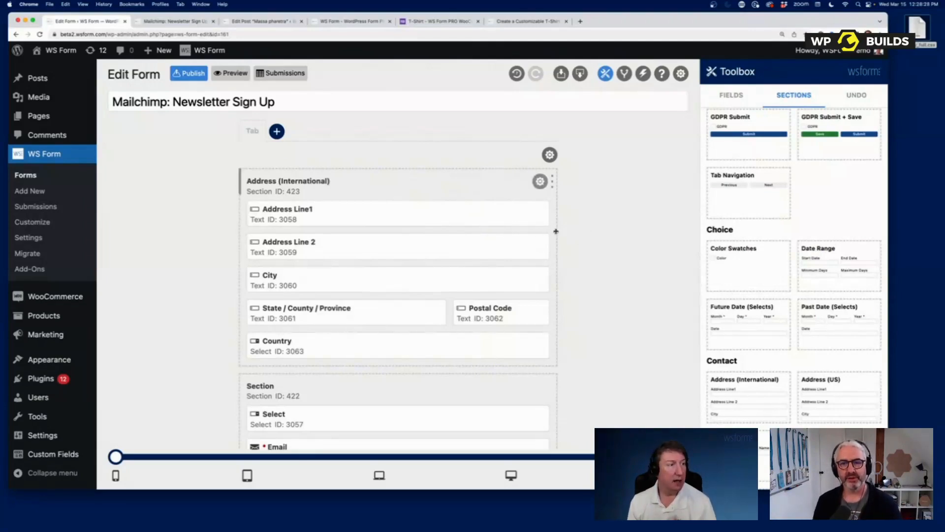
click(540, 181)
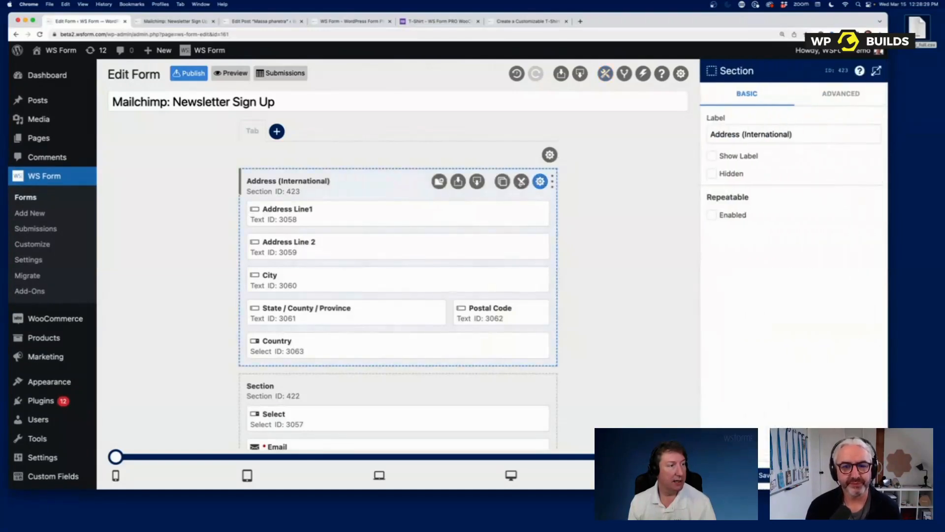
- Export the section, set Address Line1 and Line 2 to half width, save it to My Sections, insert saved contact section on top
click(476, 181)
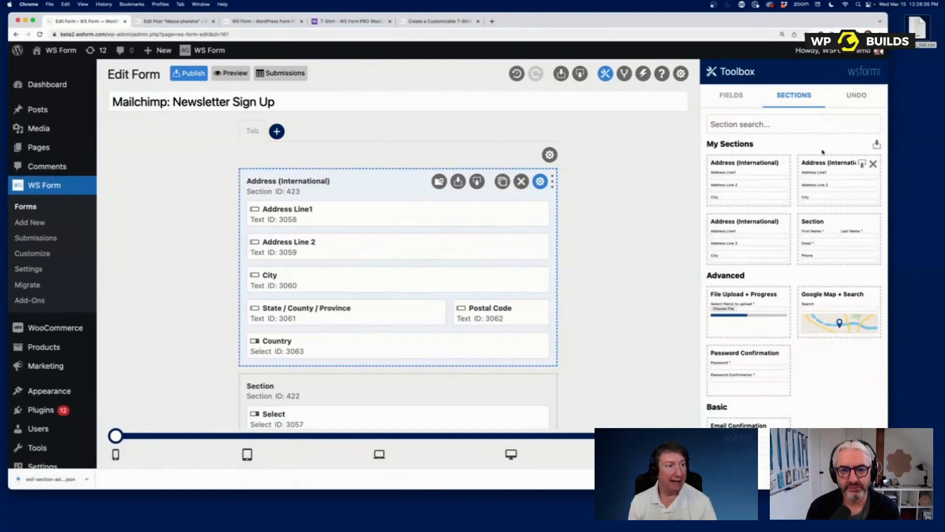
drag(546, 213, 387, 213)
drag(543, 245, 421, 220)
click(439, 182)
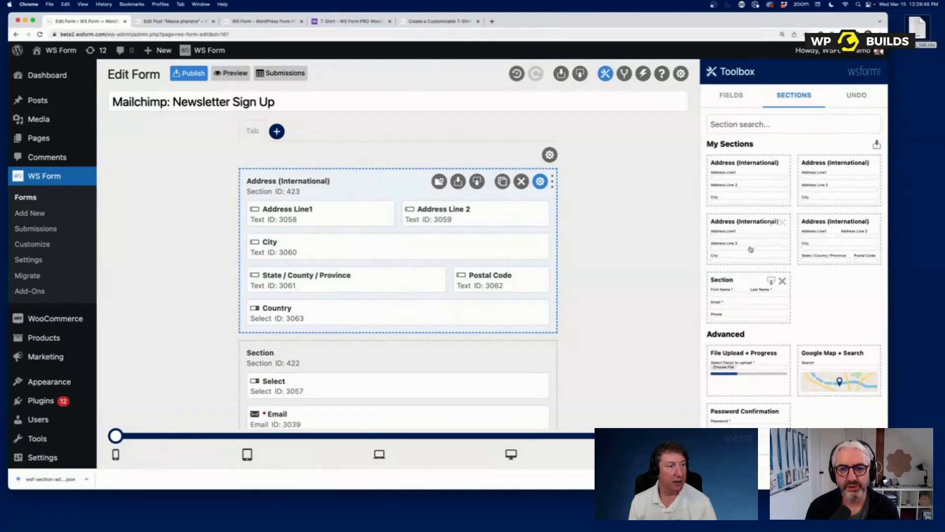
drag(748, 290, 304, 185)
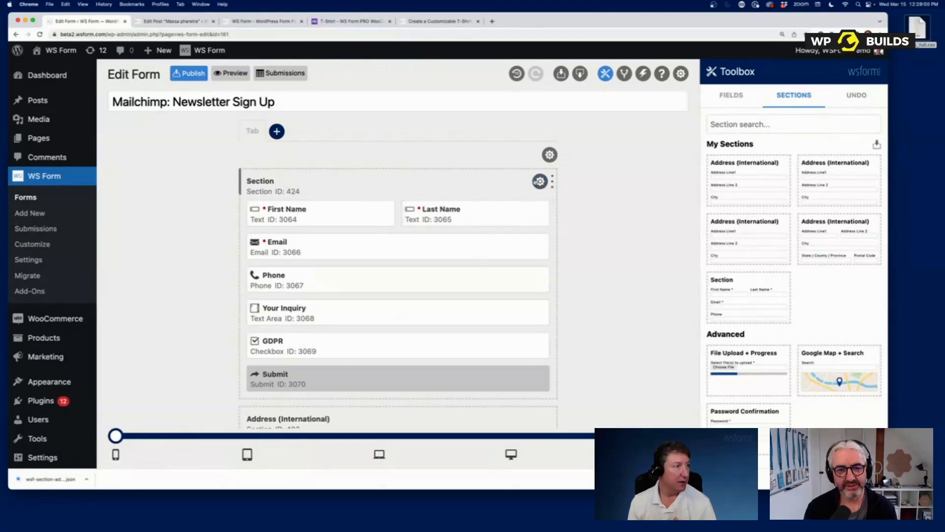
- Delete the contact section and the Address (International) section, confirming each
click(517, 183)
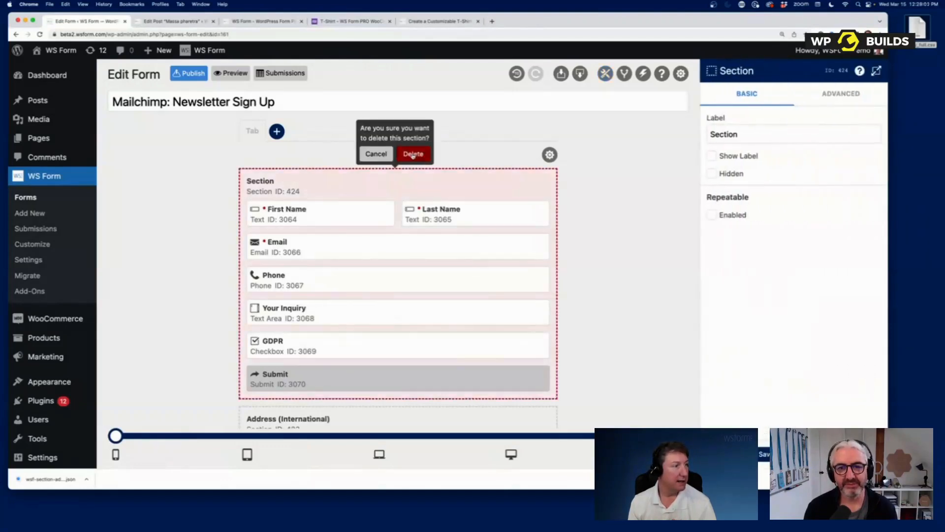
click(413, 154)
click(518, 183)
click(412, 154)
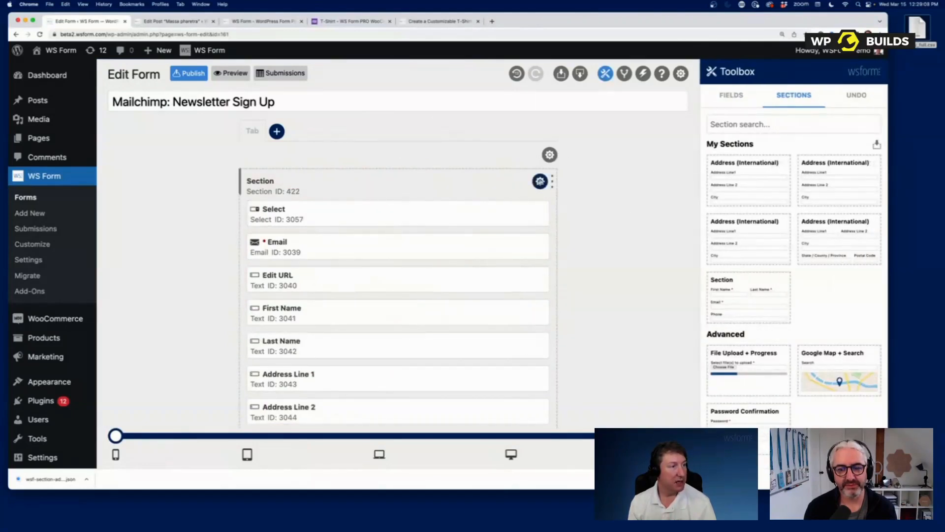
- Export the remaining section to a JSON file and import it into My Sections
click(540, 181)
click(477, 181)
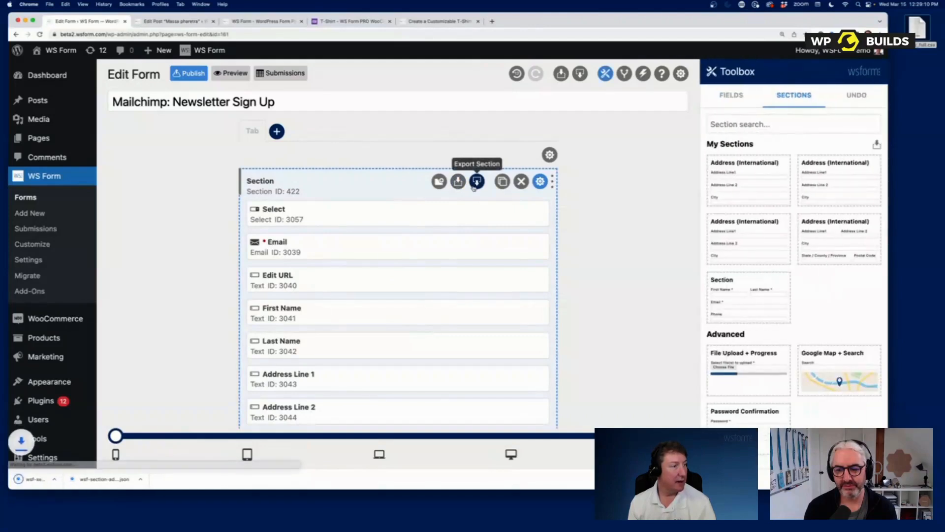
drag(45, 478, 738, 224)
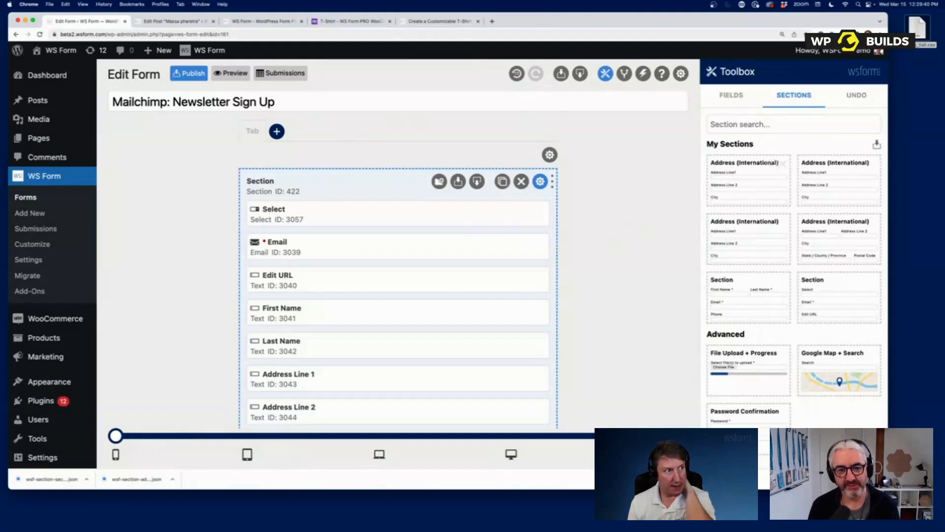
- Review the Support contact form, toggling the attach-form and system-info options on and off, then bring up form settings
click(662, 74)
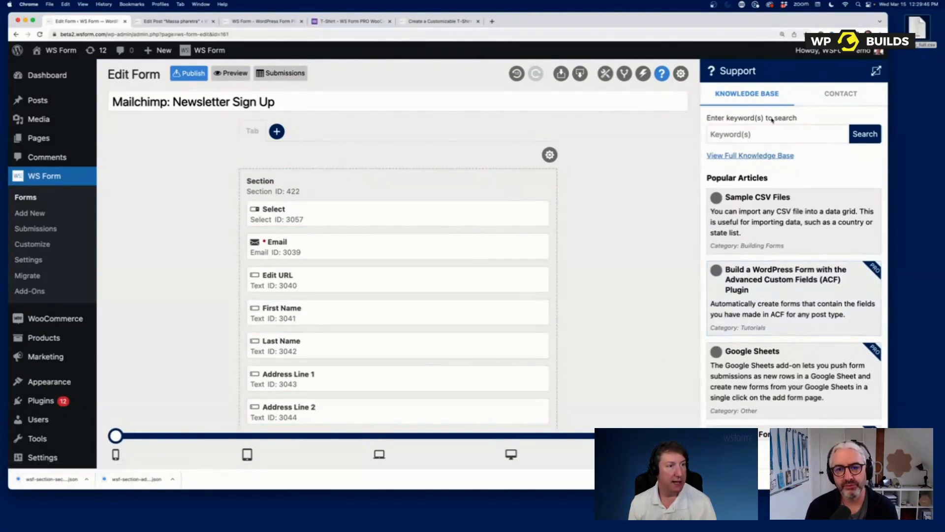
click(836, 95)
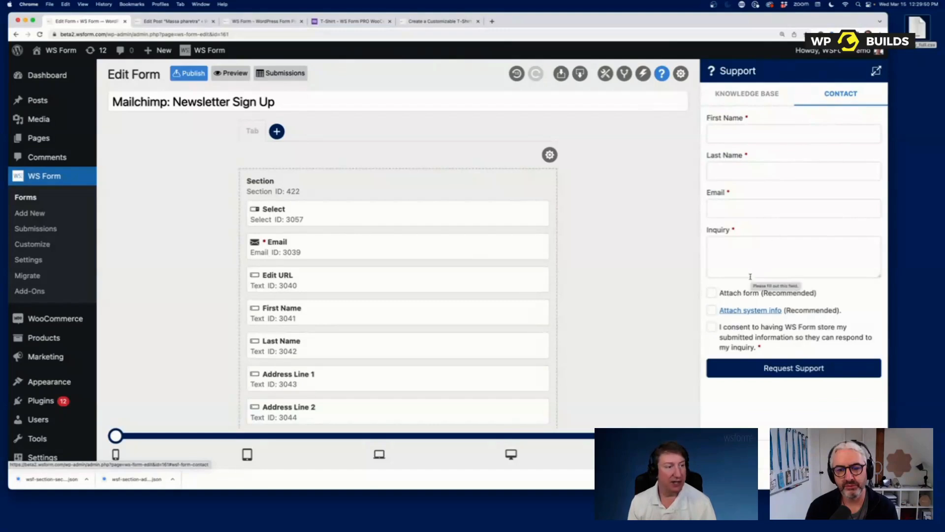
click(733, 294)
click(713, 311)
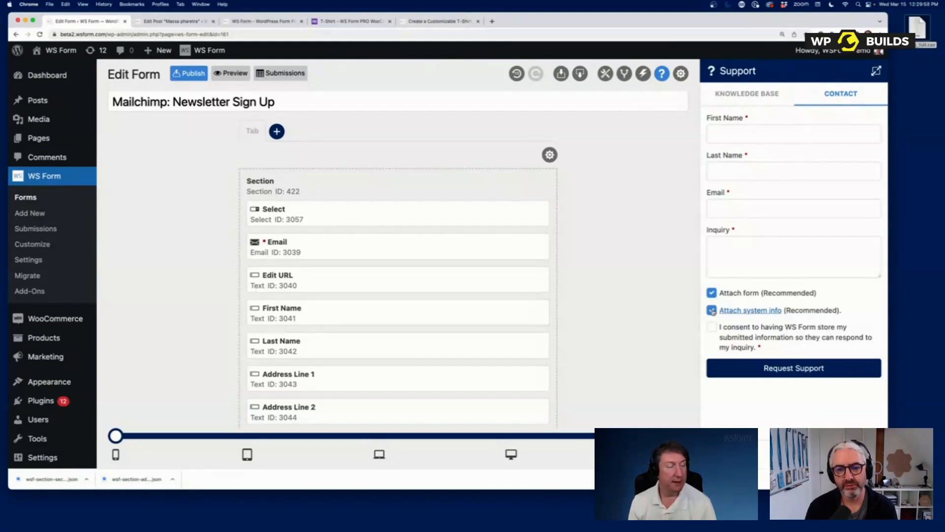
click(712, 310)
click(712, 292)
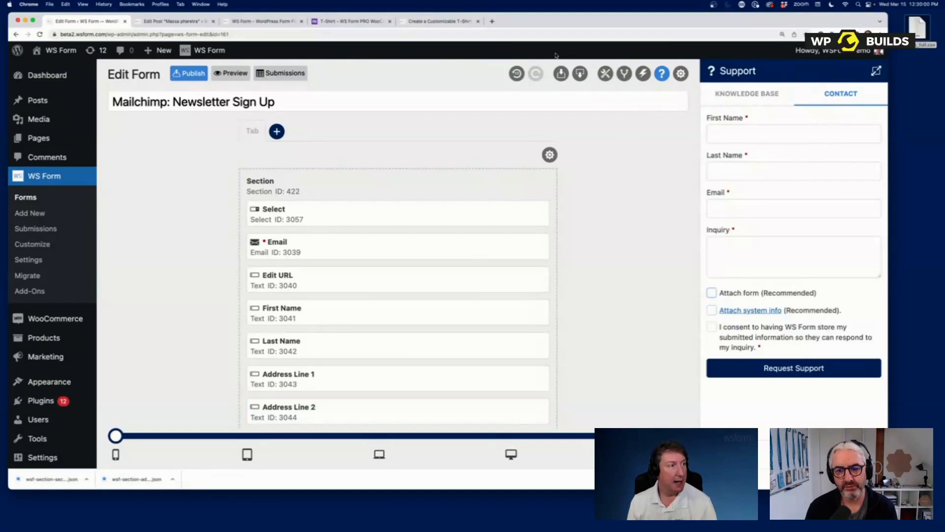
click(680, 73)
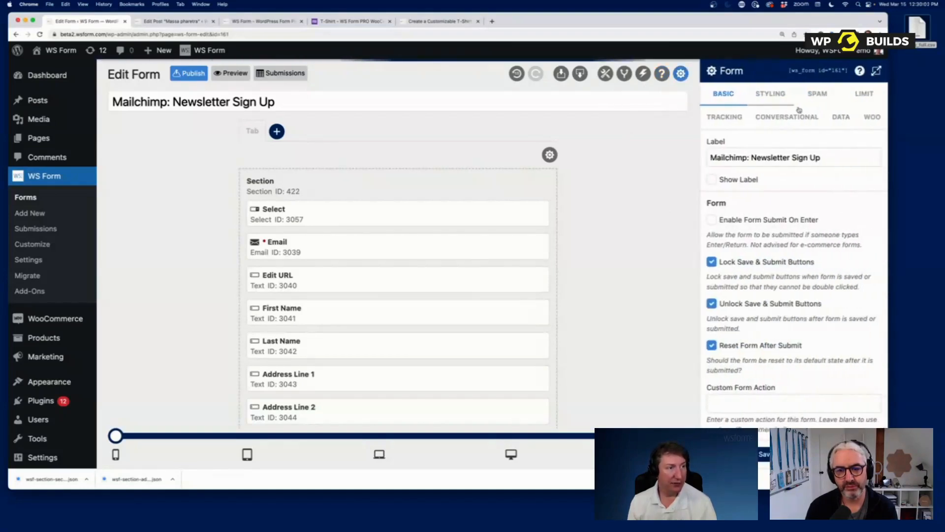
- Enable Google Events and track remote IP, referrer, operating system, hostname and query string
click(724, 117)
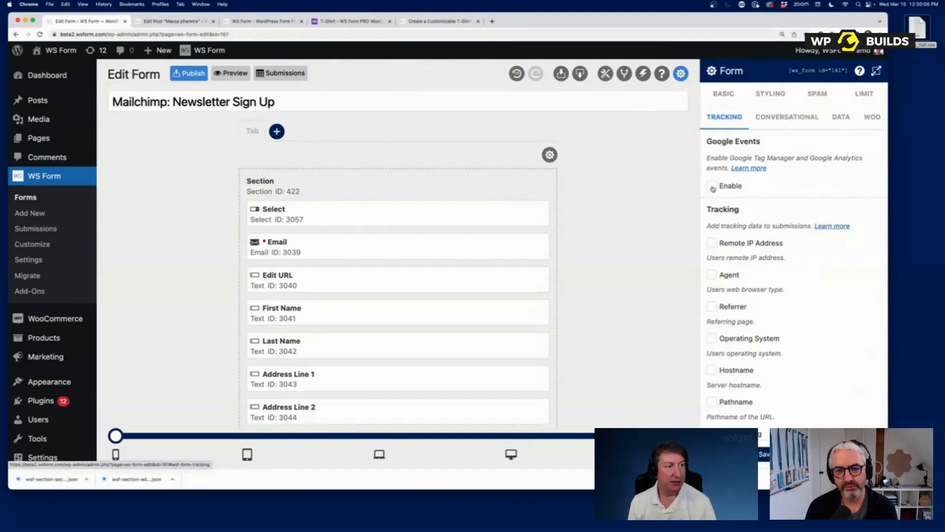
click(712, 190)
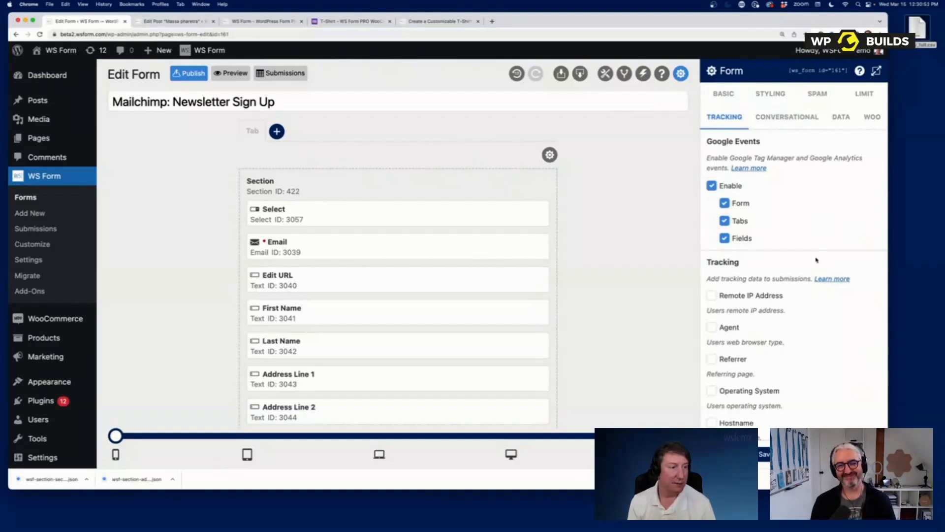
scroll(815, 260, down, 5)
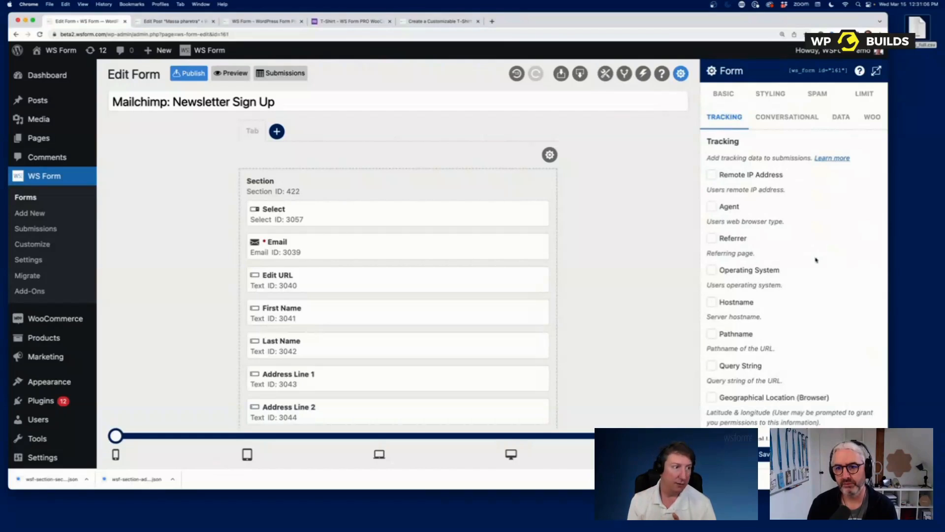
click(732, 177)
click(737, 242)
click(737, 276)
click(738, 303)
click(739, 365)
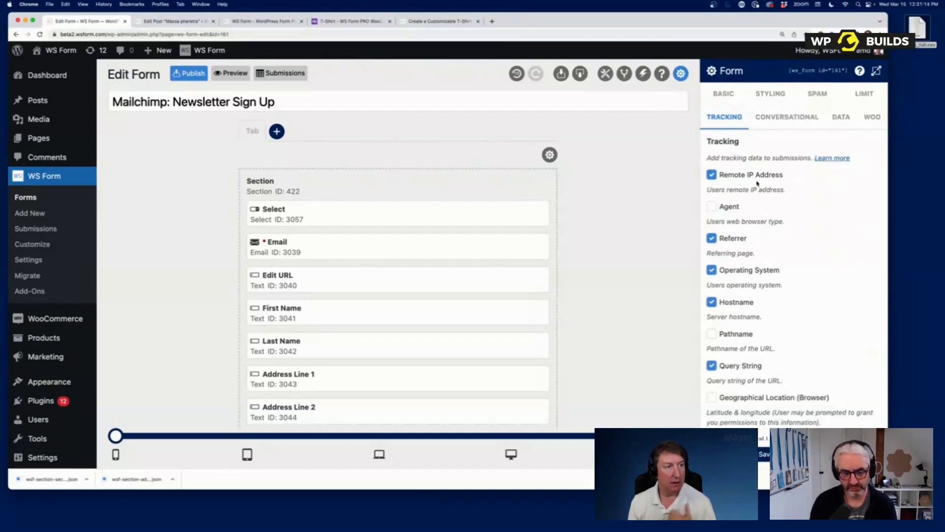
- Also track city, region, country and time zone derived from the IP address
scroll(810, 288, down, 5)
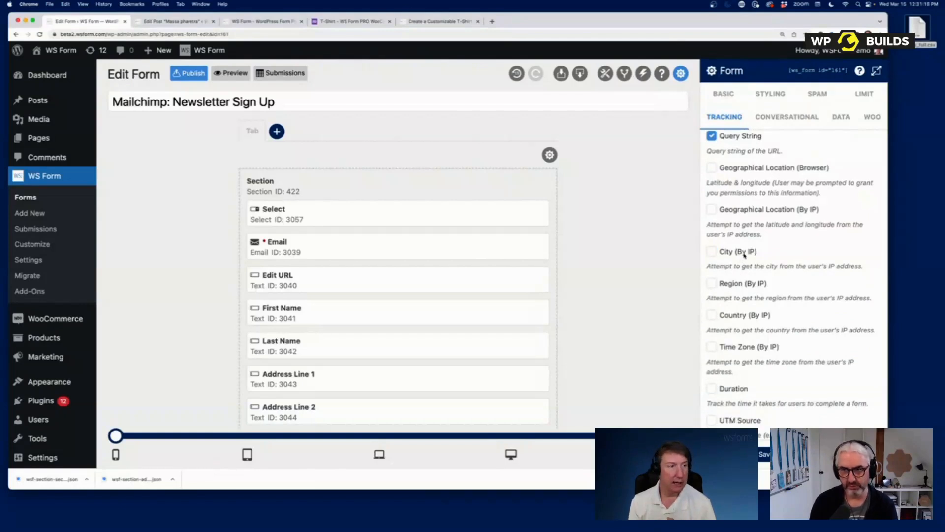
click(744, 254)
click(746, 290)
click(738, 318)
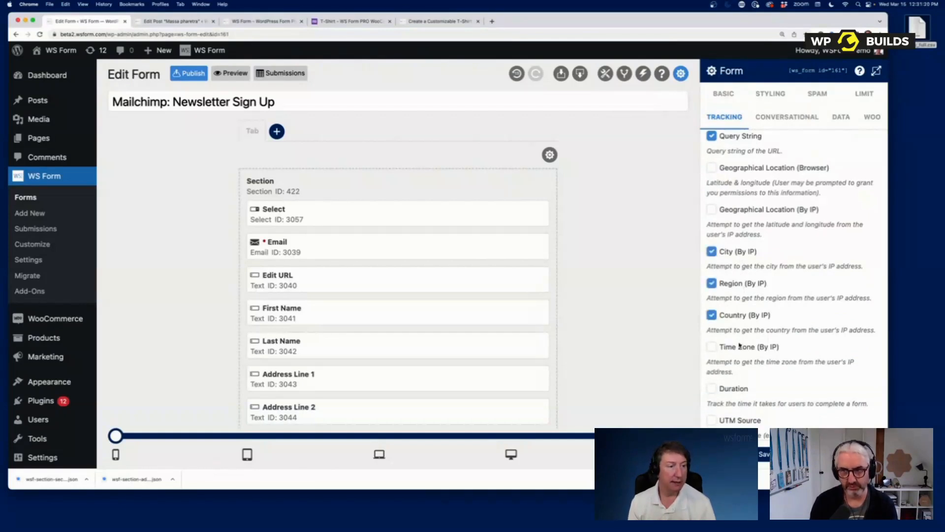
click(740, 348)
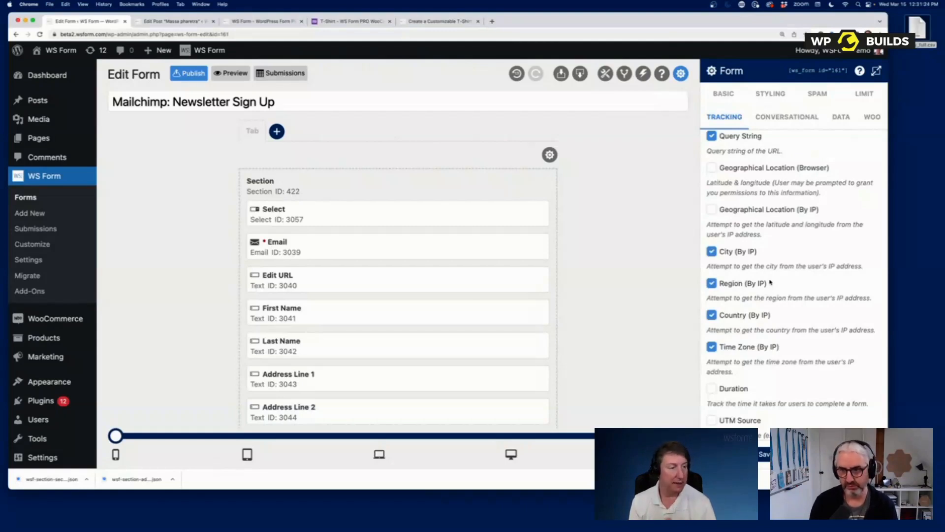
scroll(753, 210, up, 10)
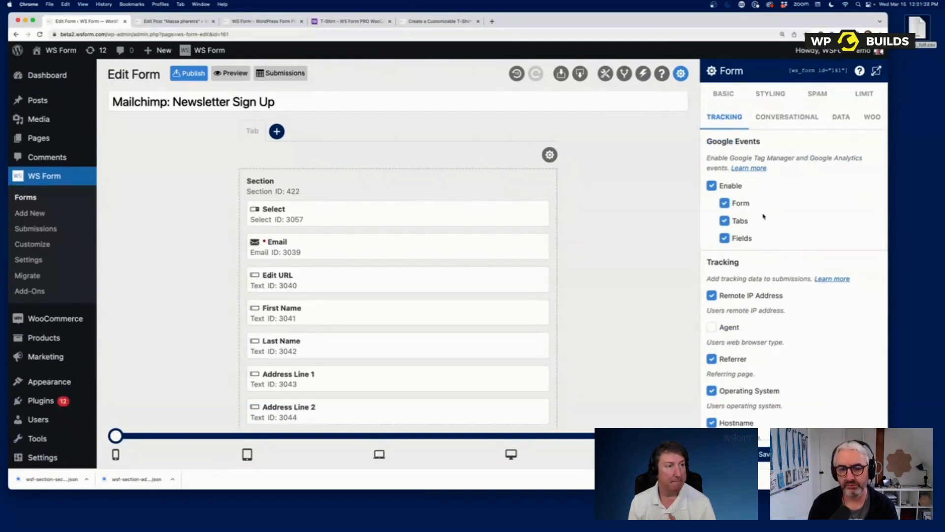
click(815, 94)
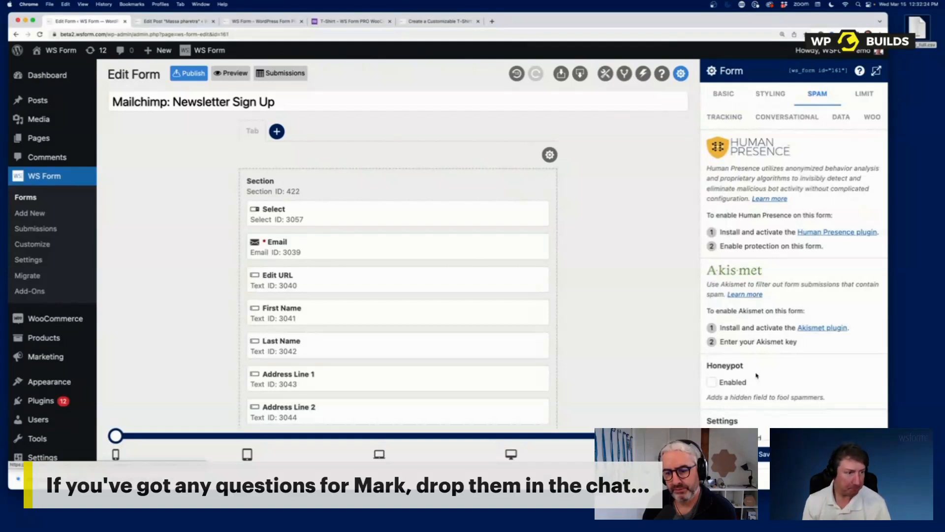
- Show the Limit tab with submission count, schedule and User Status options
scroll(757, 375, down, 4)
scroll(777, 315, up, 4)
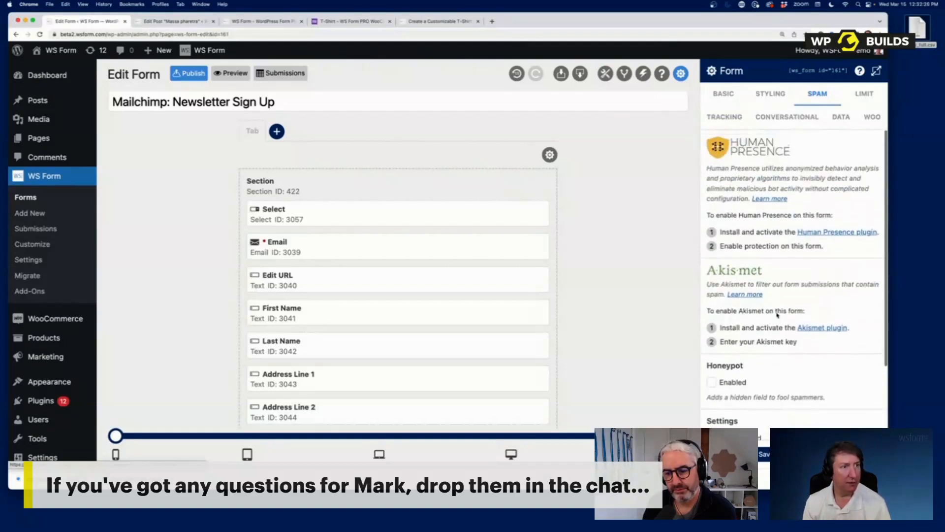
click(873, 95)
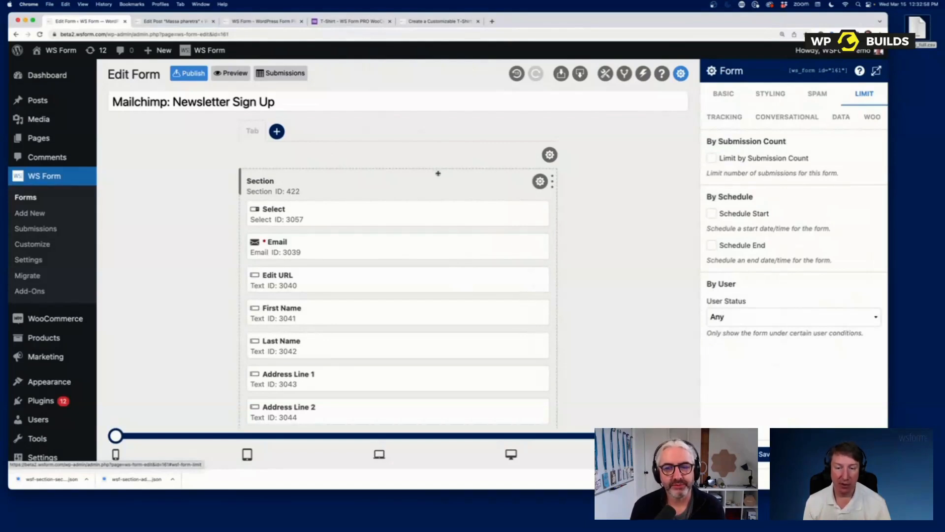
- On the T-Shirt demo page, try the dark grey, green and light grey shirt colours
click(337, 22)
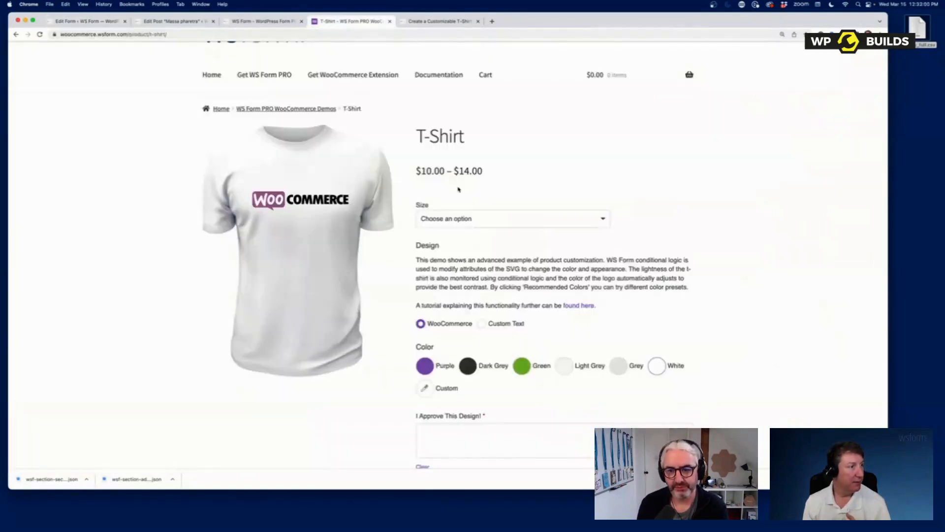
scroll(458, 190, up, 2)
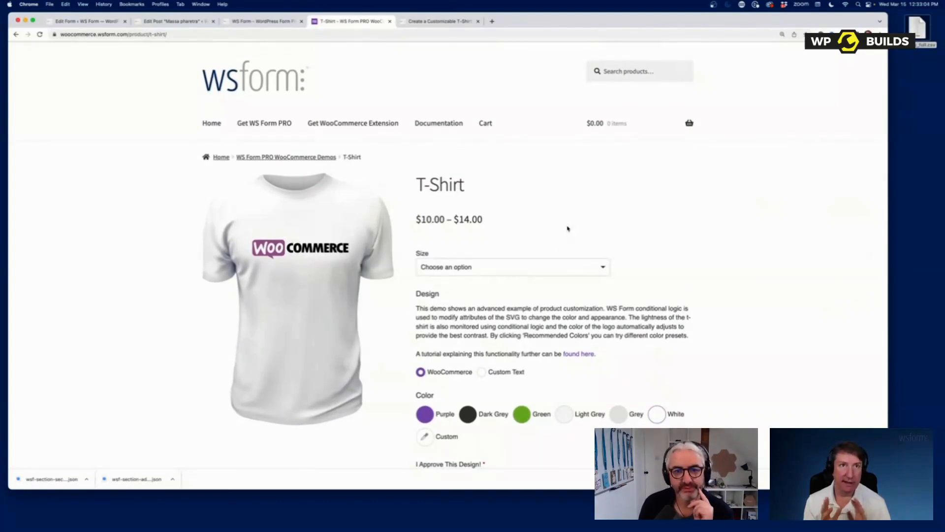
scroll(567, 228, down, 5)
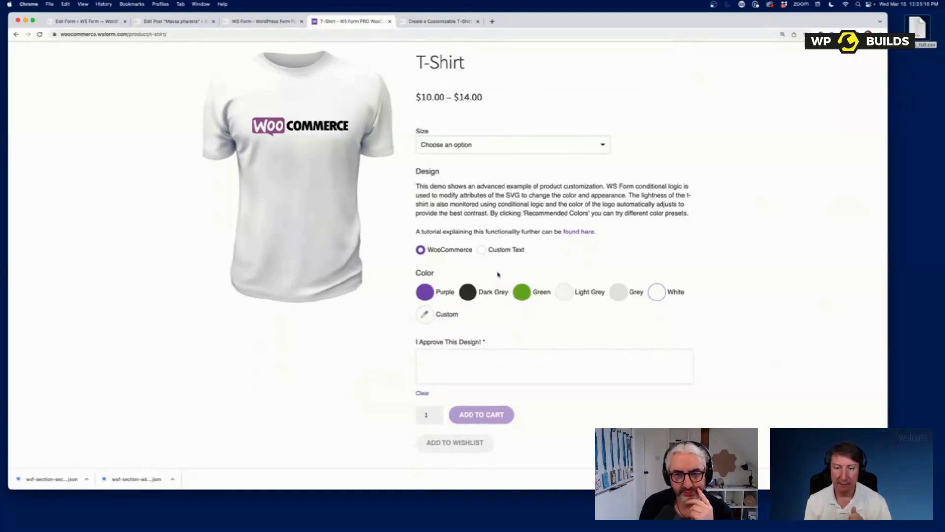
click(468, 295)
click(520, 295)
click(566, 296)
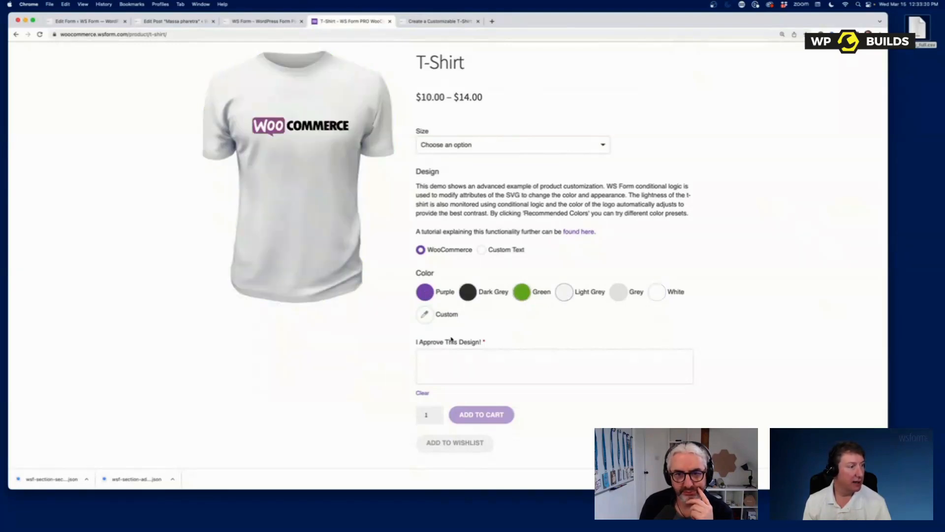
- Try dark maroon and dark red custom colours, close the picker, and return to the form editor
click(423, 319)
drag(441, 386, 407, 371)
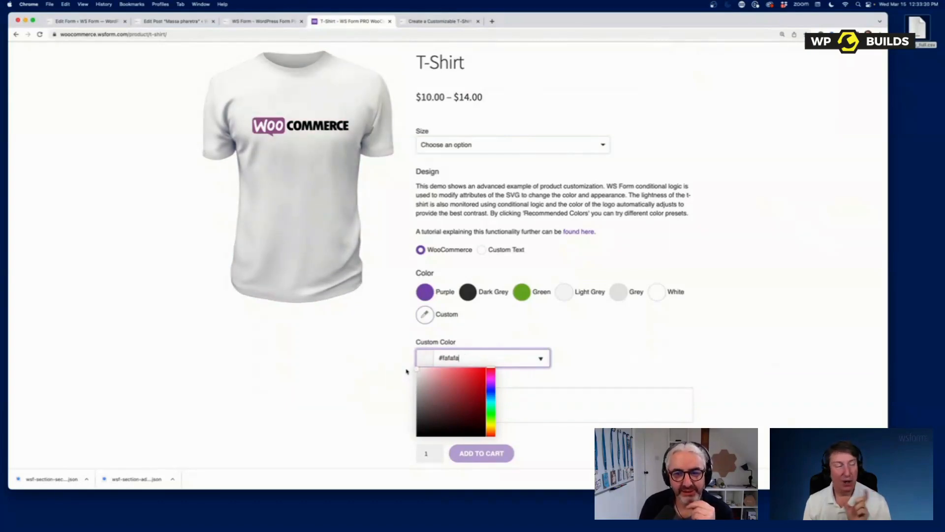
mouse_move(406, 371)
mouse_down()
mouse_move(483, 425)
mouse_move(457, 388)
mouse_move(430, 373)
mouse_move(468, 403)
mouse_move(407, 361)
mouse_up()
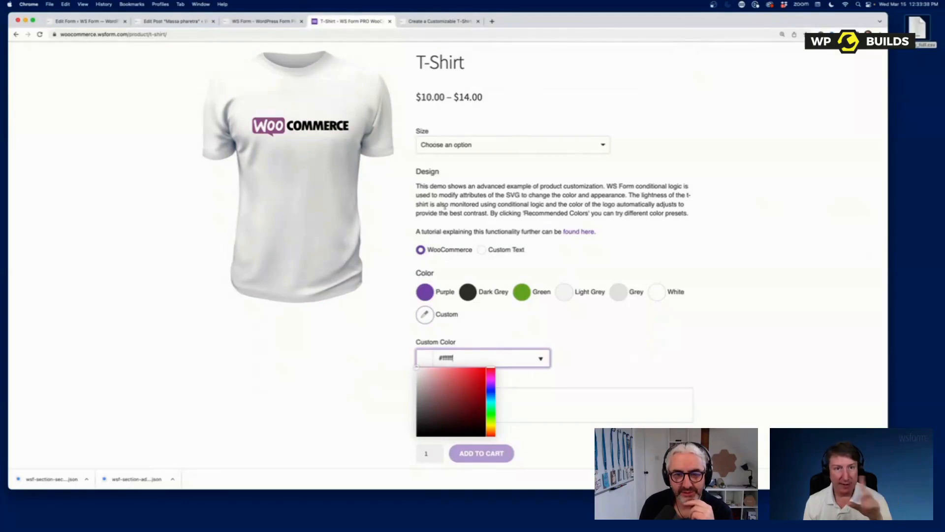
scroll(591, 394, down, 1)
click(576, 370)
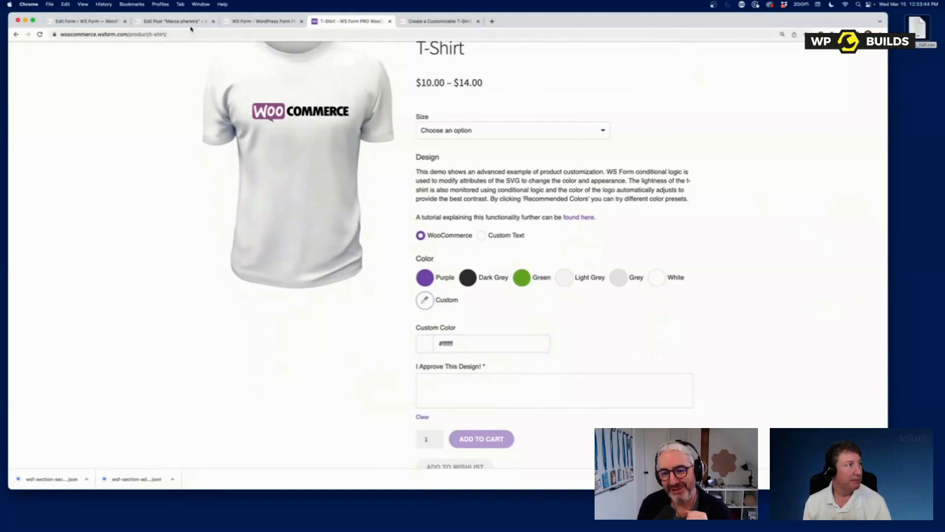
click(98, 25)
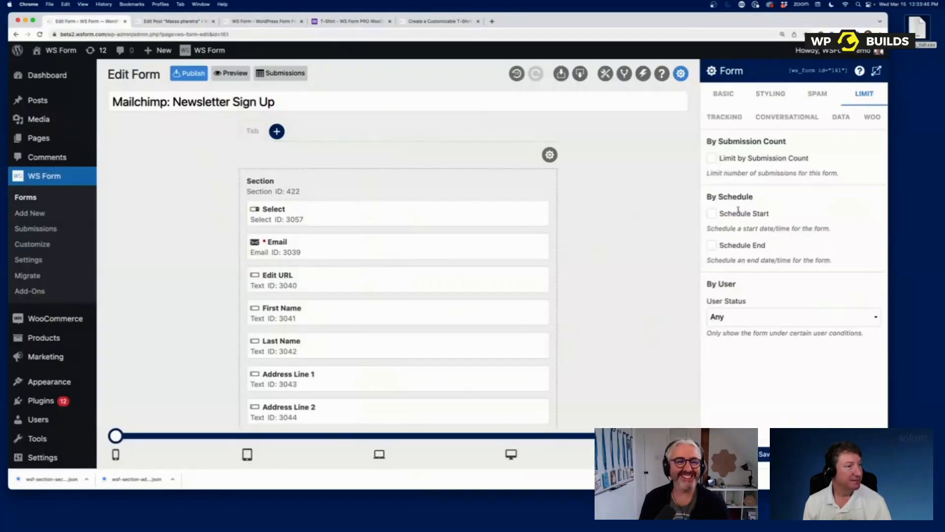
- Bring up the Toolbox's Fields list and browse the available field types
click(605, 73)
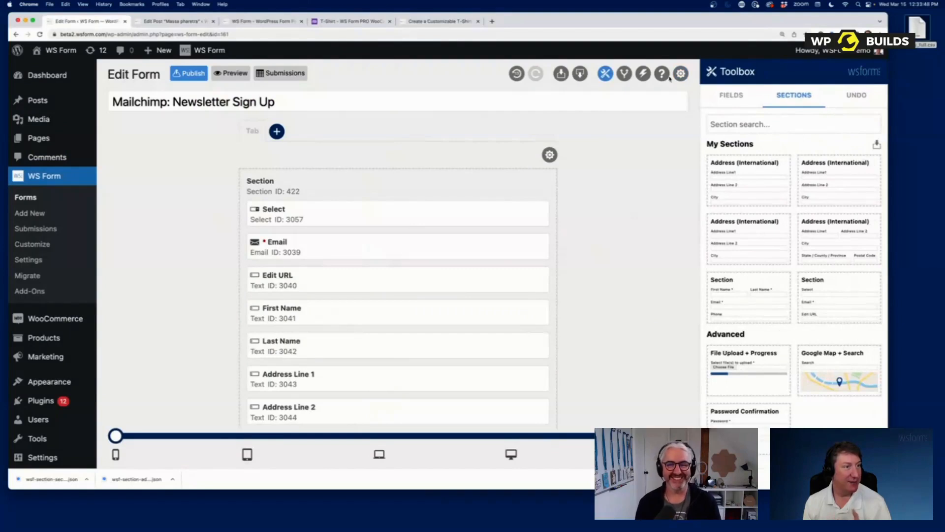
click(623, 75)
click(797, 454)
click(751, 95)
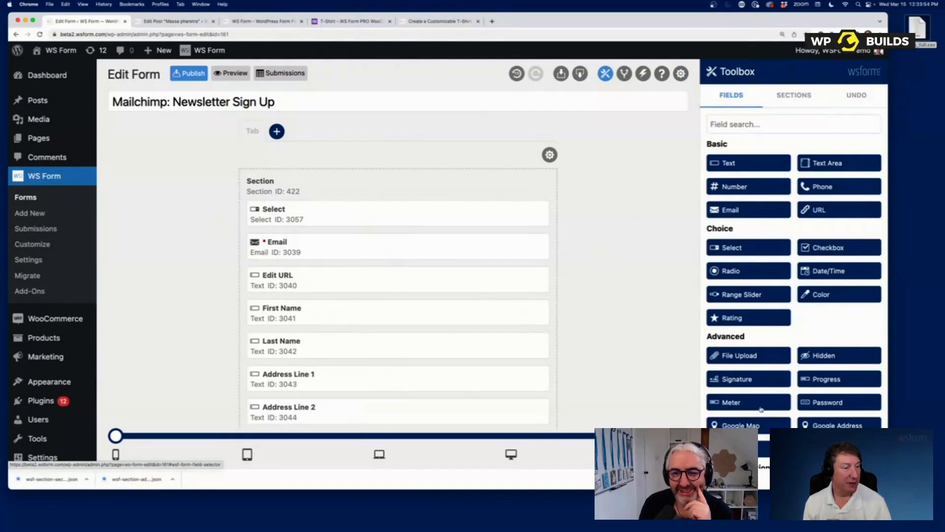
scroll(775, 227, down, 2)
scroll(780, 174, up, 1)
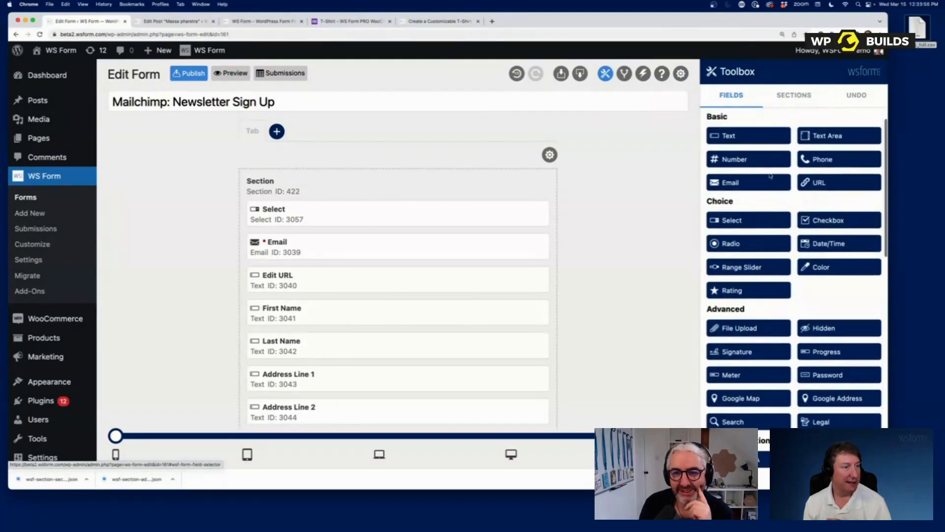
scroll(823, 369, down, 2)
scroll(823, 369, down, 6)
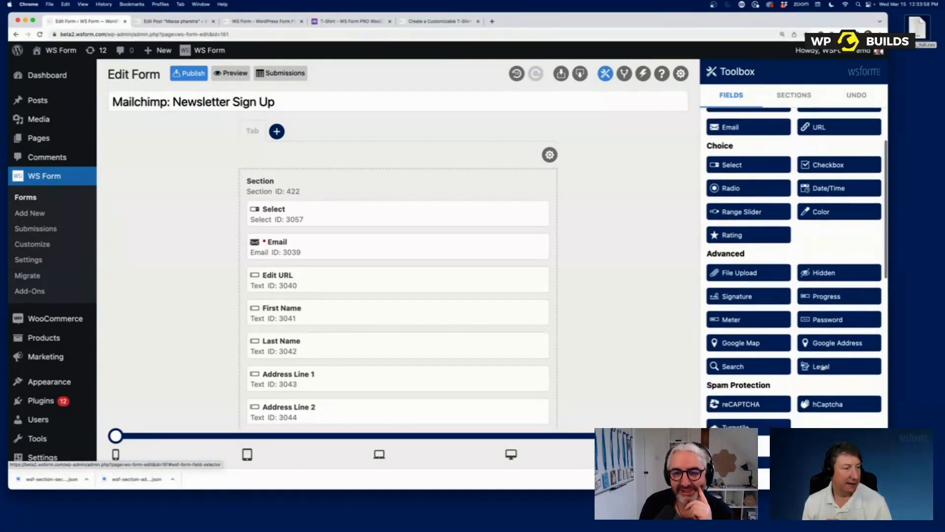
scroll(823, 366, up, 5)
scroll(822, 366, up, 3)
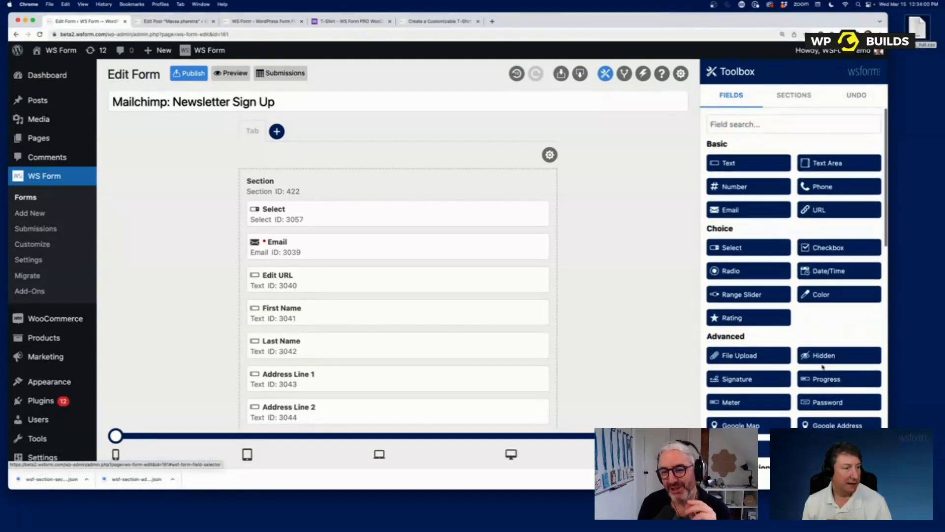
- Place the Color field at the top of Section 422, then try and clear a 'col' field search
drag(833, 298, 295, 209)
click(783, 124)
text(colo)
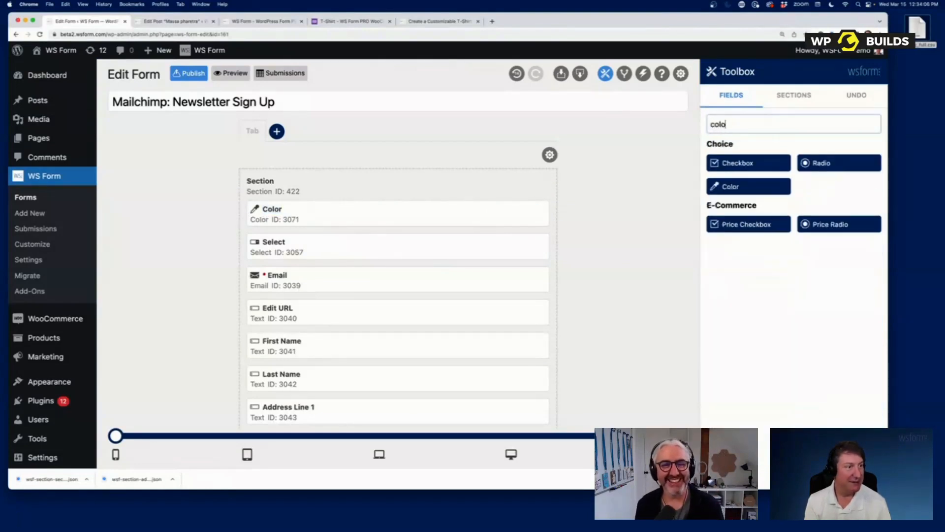
key(BackSpace)
key(BackSpace)
key(BackSpace)
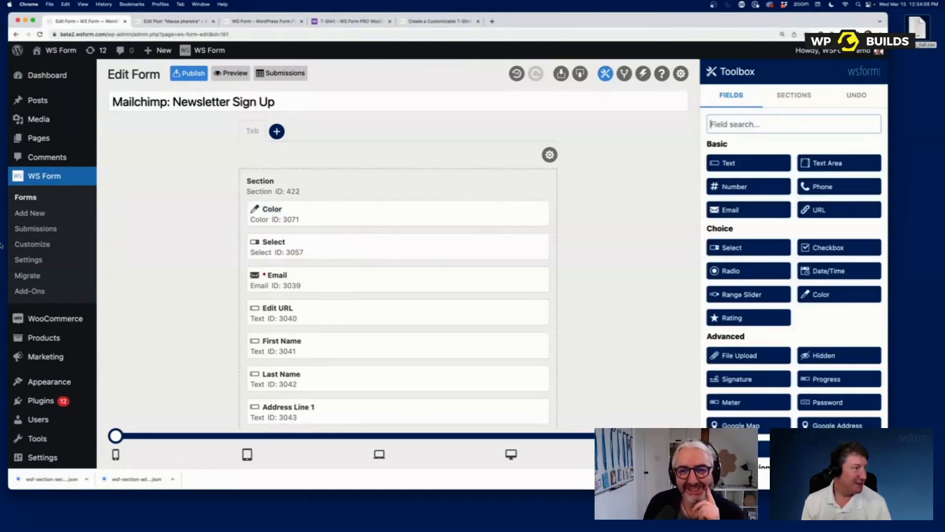
- Add a condition: IF the Color field's Lightness is less than 50
click(625, 74)
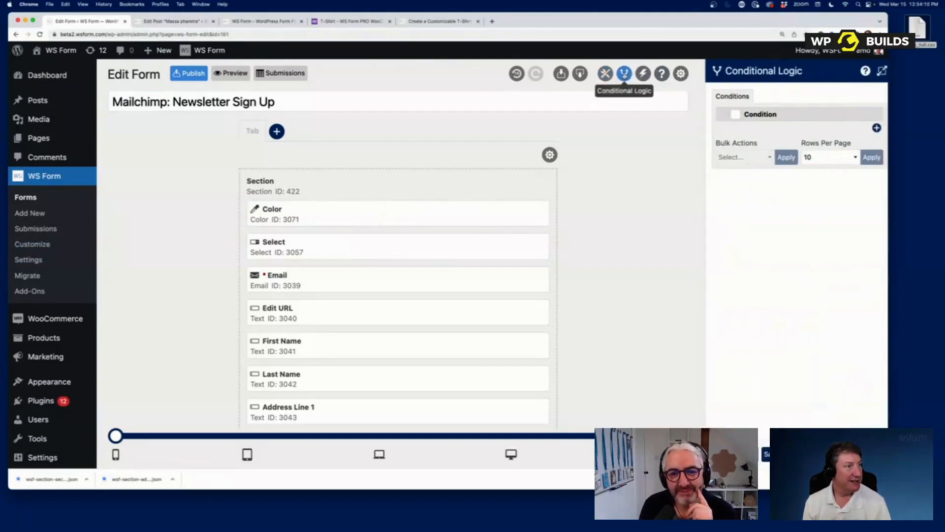
click(871, 129)
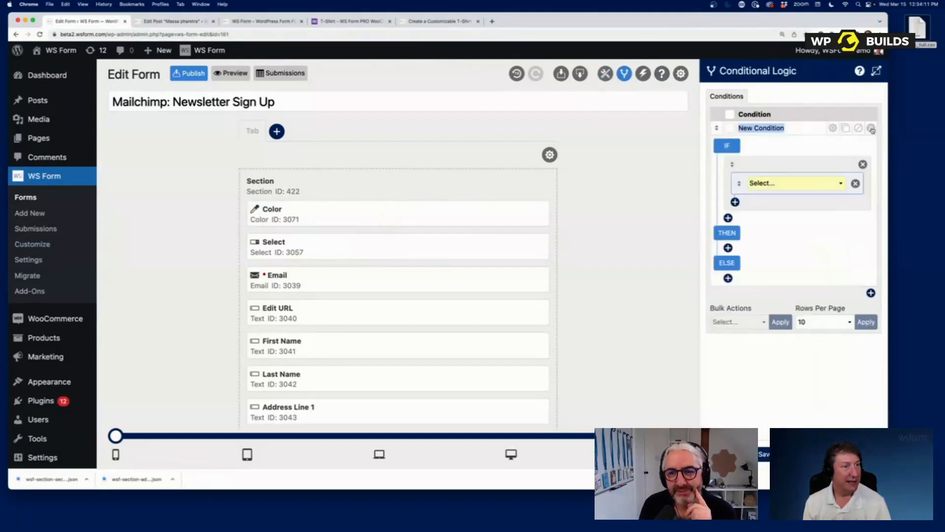
click(773, 182)
click(770, 225)
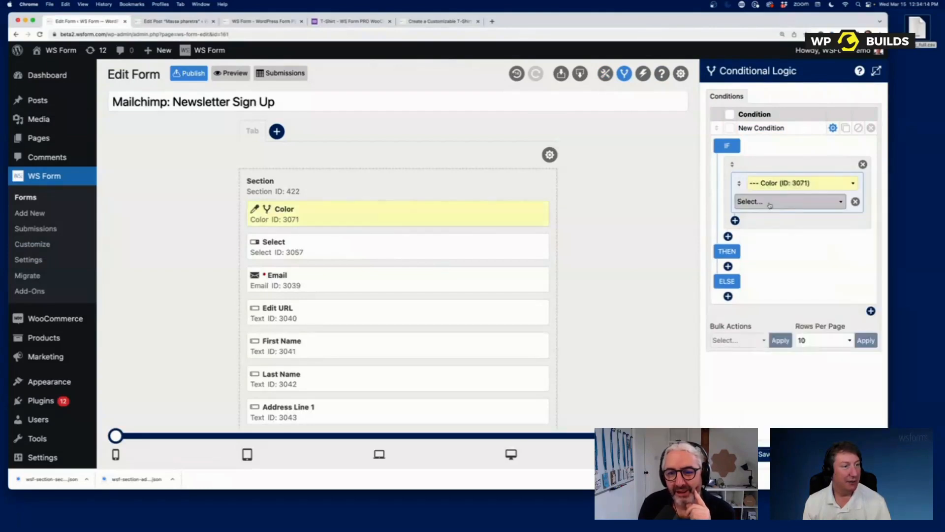
click(766, 203)
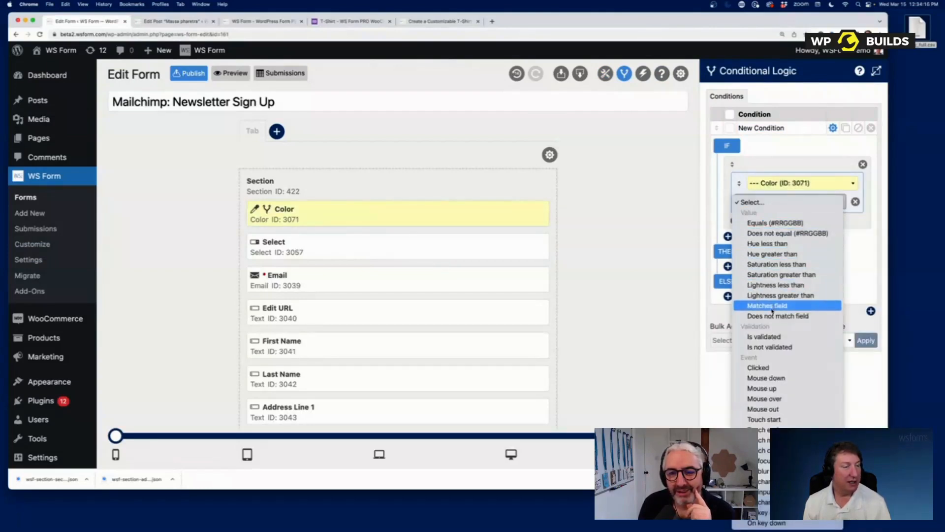
click(775, 285)
click(792, 218)
text(50)
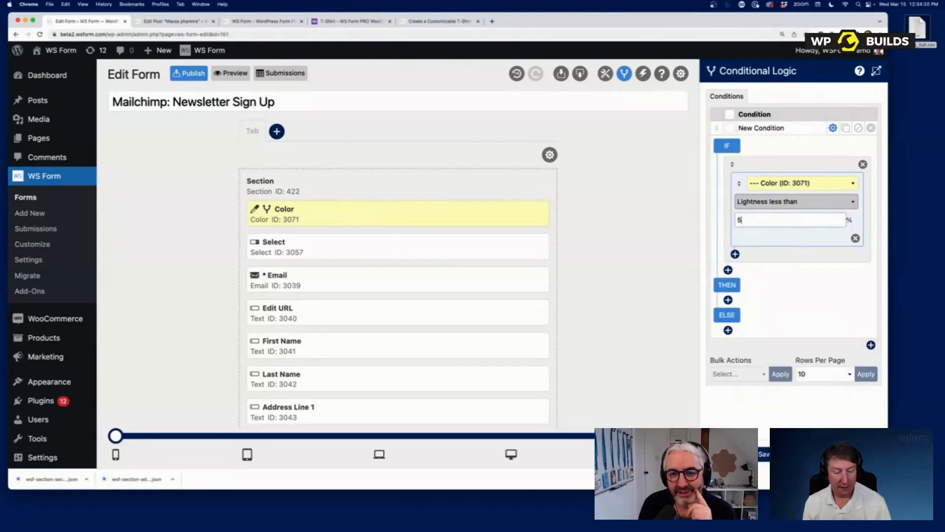
- Add the THEN action: the Select field selects the Burkina Faso row
click(728, 300)
click(773, 307)
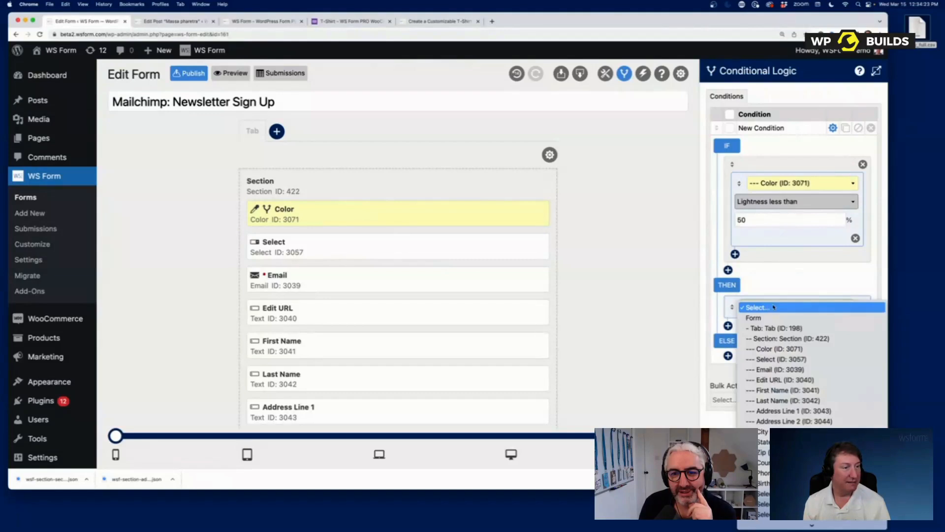
click(787, 358)
click(788, 326)
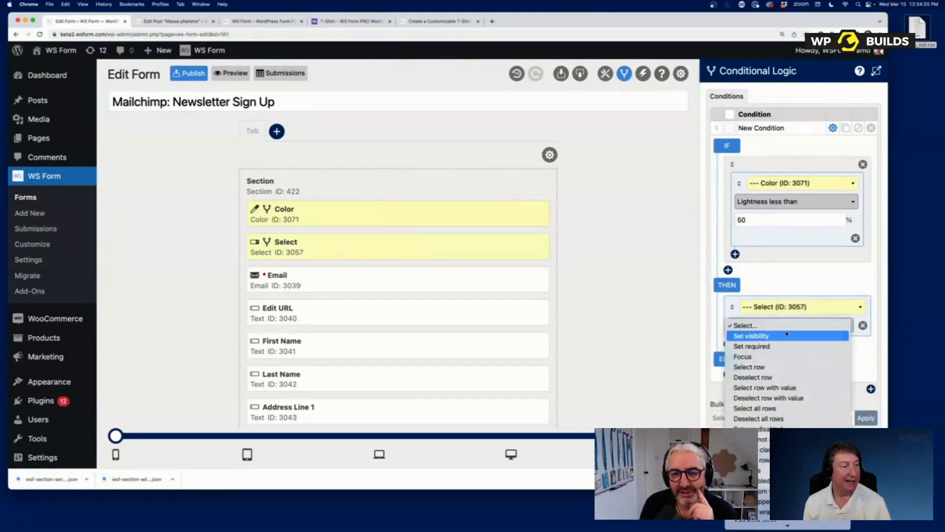
click(783, 367)
click(782, 343)
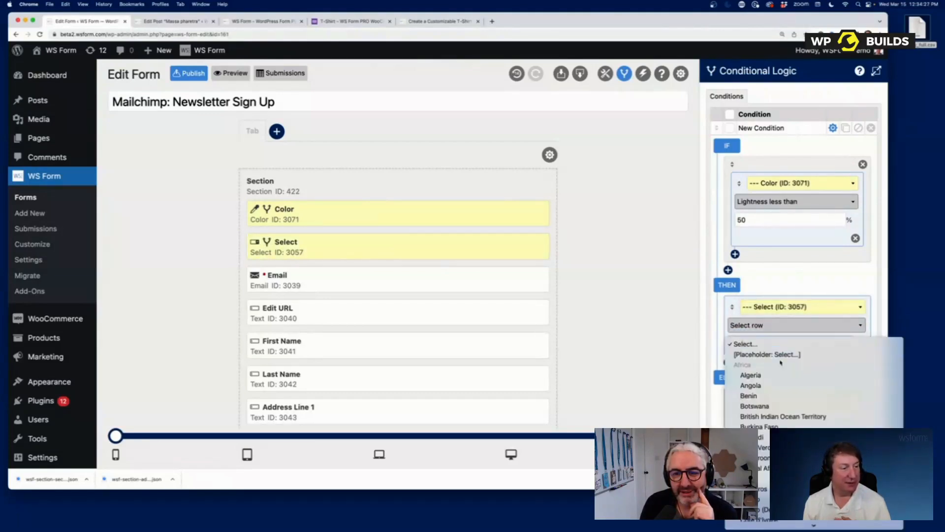
click(784, 418)
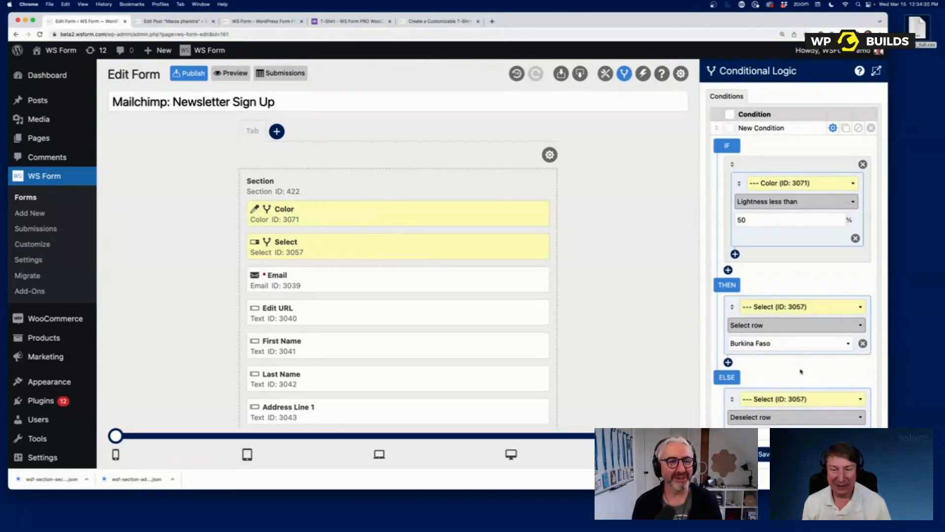
click(350, 21)
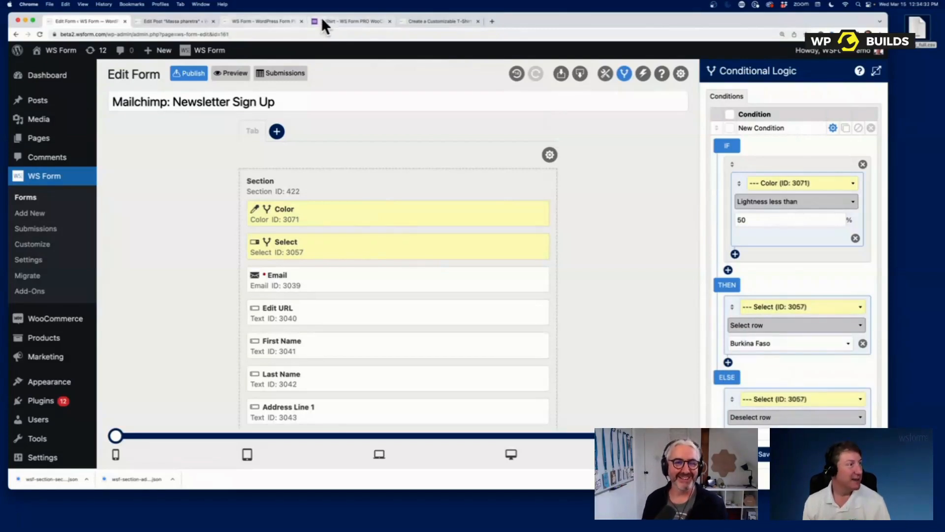
- Go from the T-Shirt page to the demo shop home and Donate product, then back to WS Form
scroll(399, 181, up, 3)
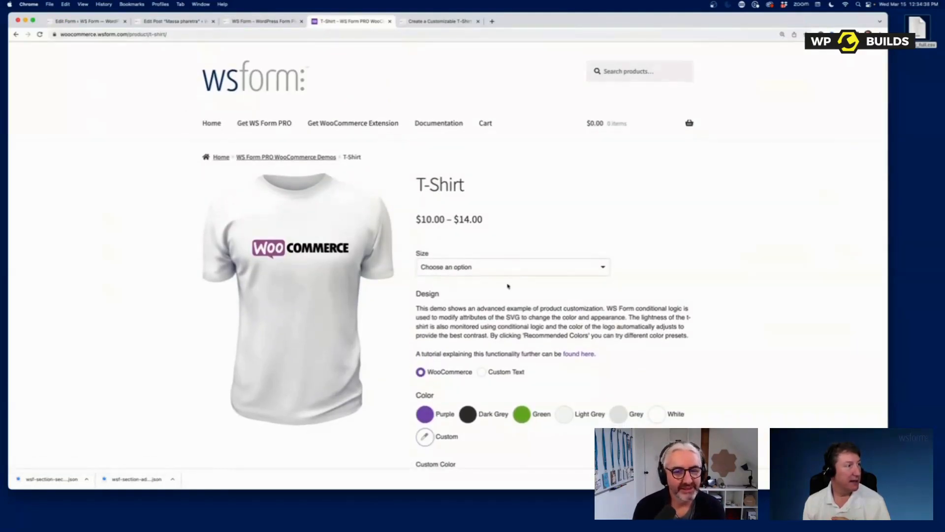
click(215, 126)
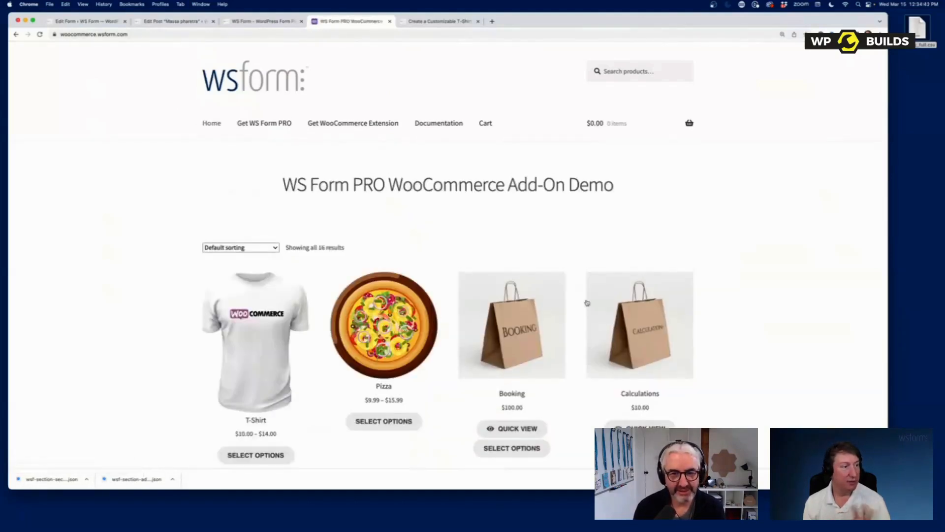
scroll(582, 325, down, 5)
click(539, 250)
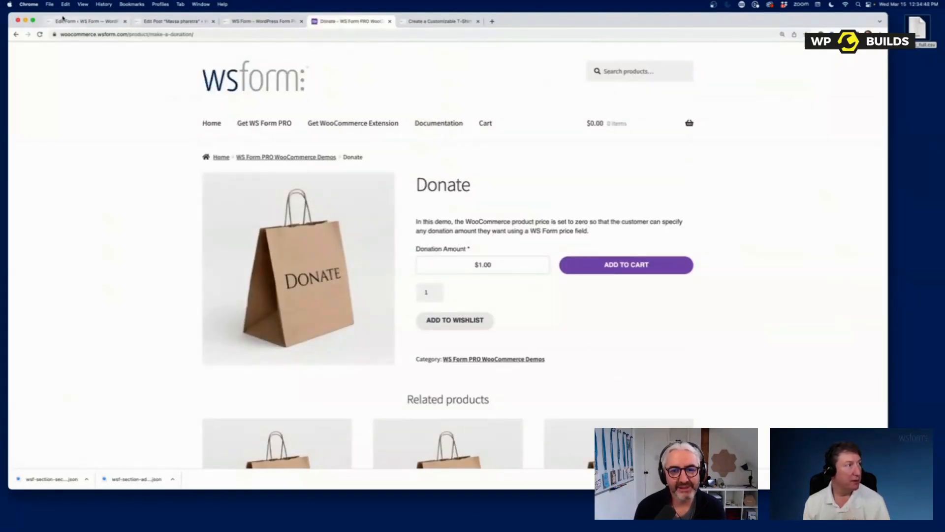
click(86, 23)
click(30, 212)
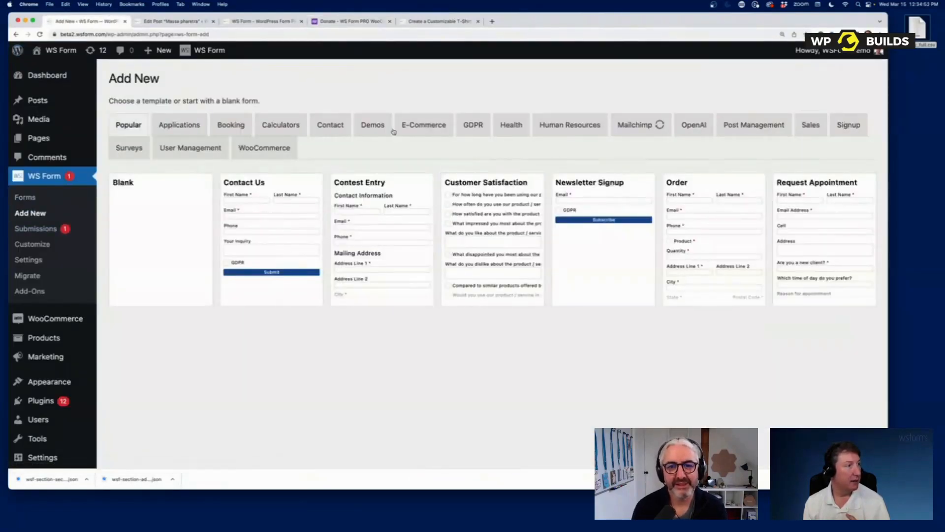
- Create a form from the E-Commerce template and preview it populated with sample prices
click(406, 127)
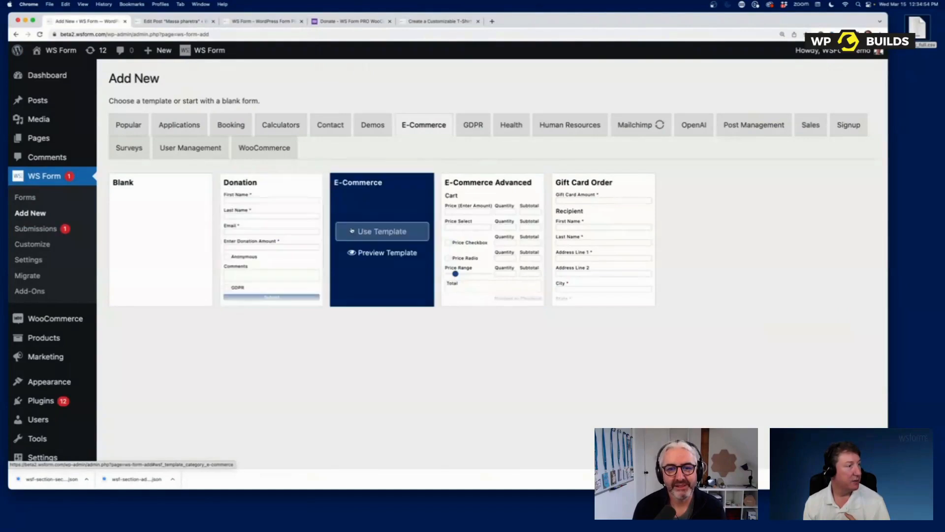
click(345, 230)
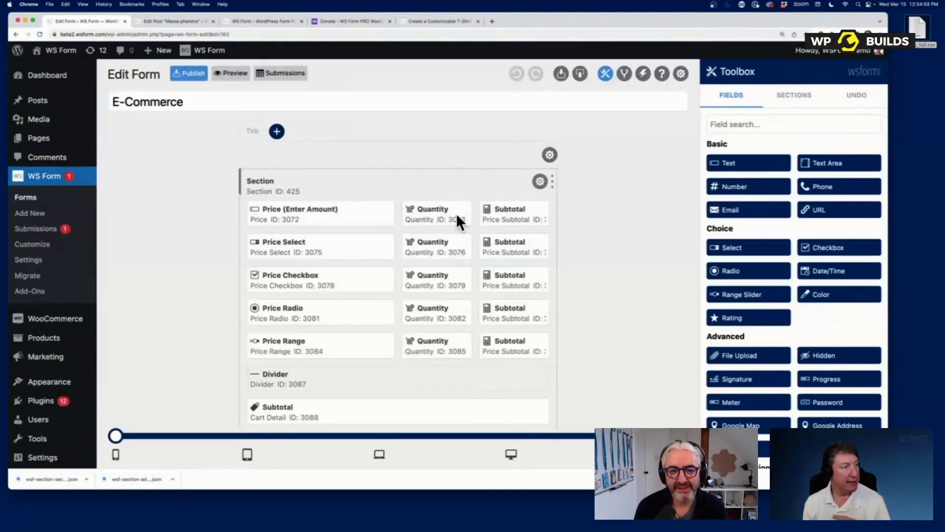
click(231, 73)
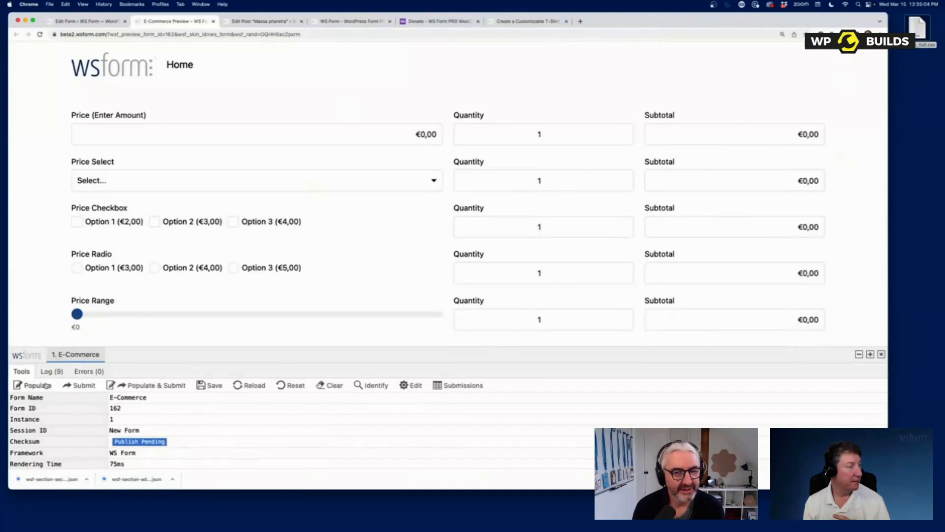
click(46, 385)
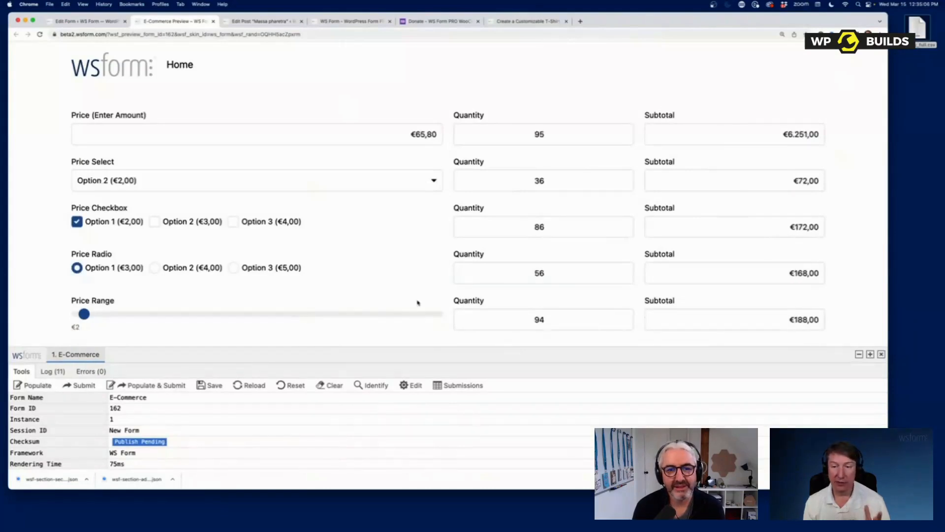
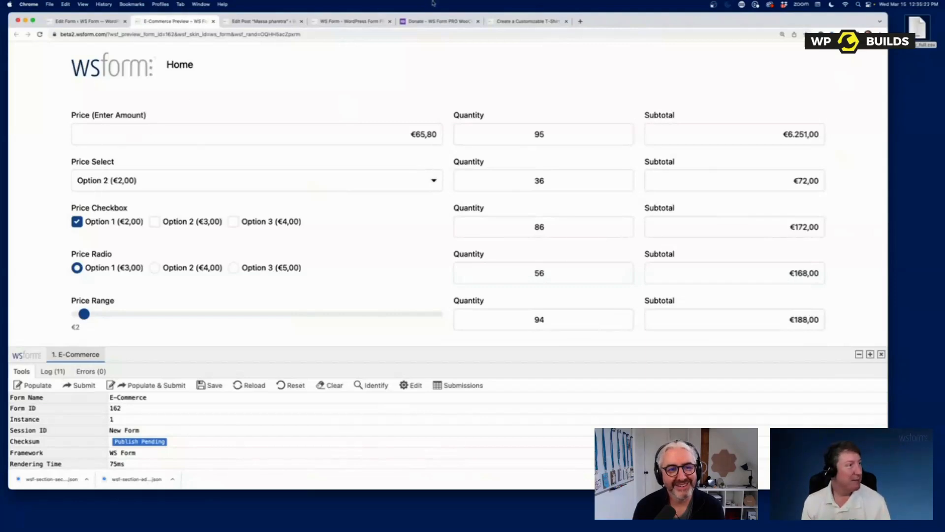
- Show the demo store's Donate product page with its $1.00 Donation Amount field
click(437, 21)
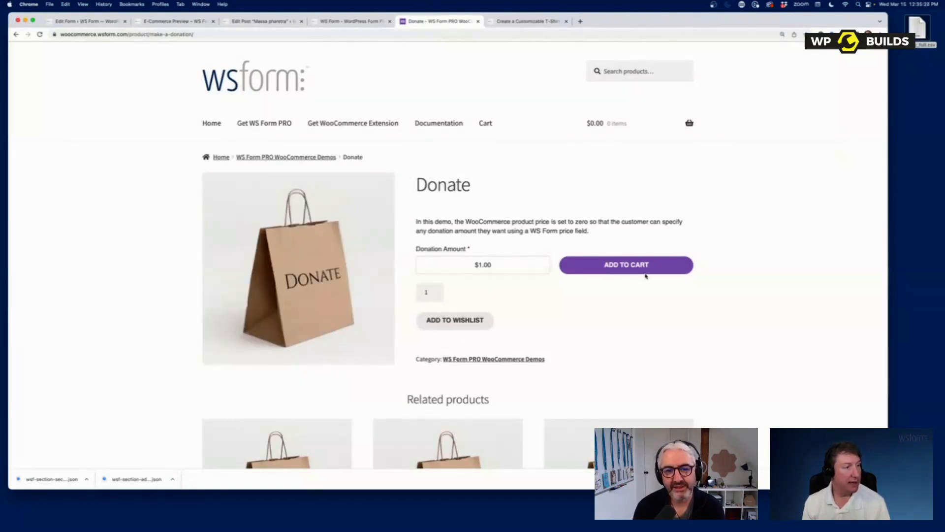
- Add a $231 donation to the cart and go to the Multi Tab product page
click(482, 264)
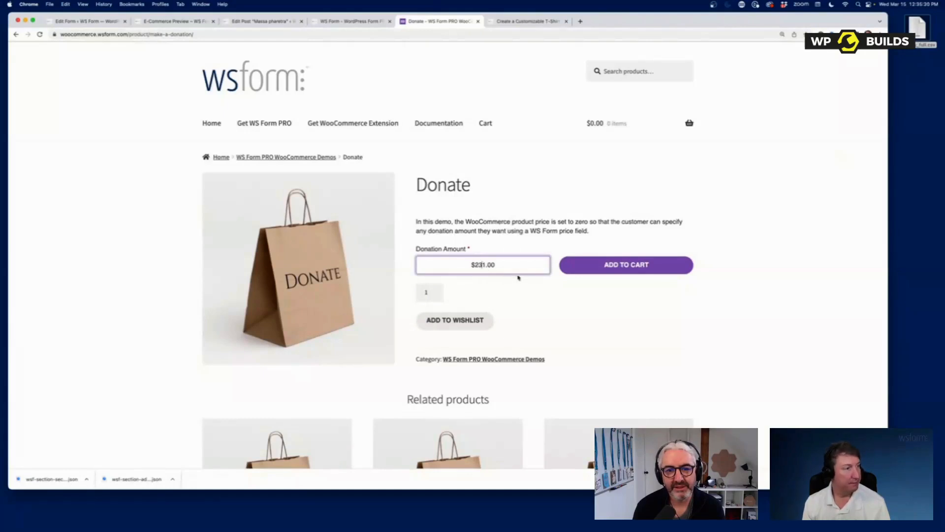
click(610, 264)
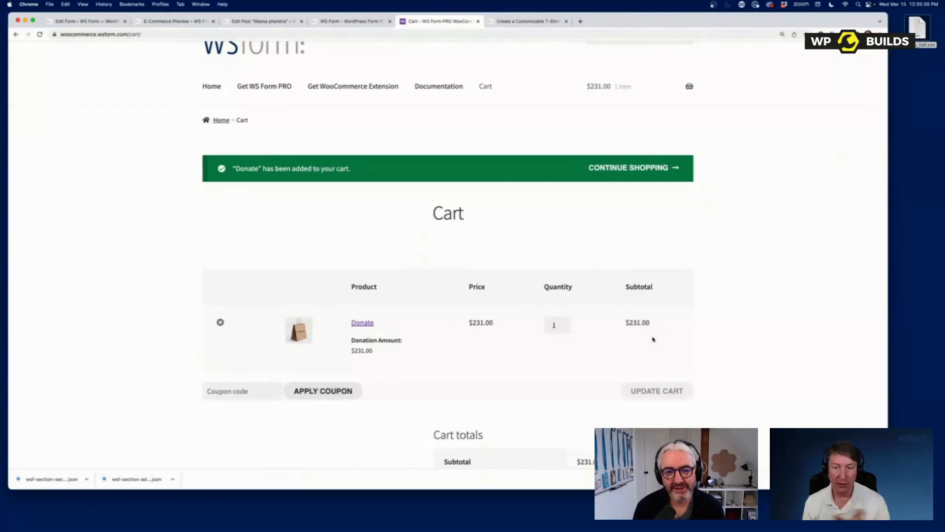
click(212, 87)
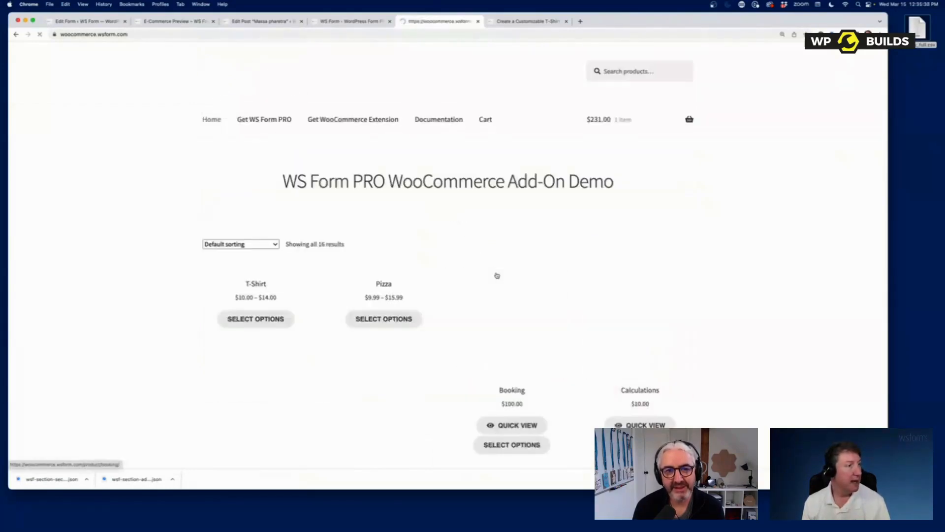
scroll(553, 331, down, 10)
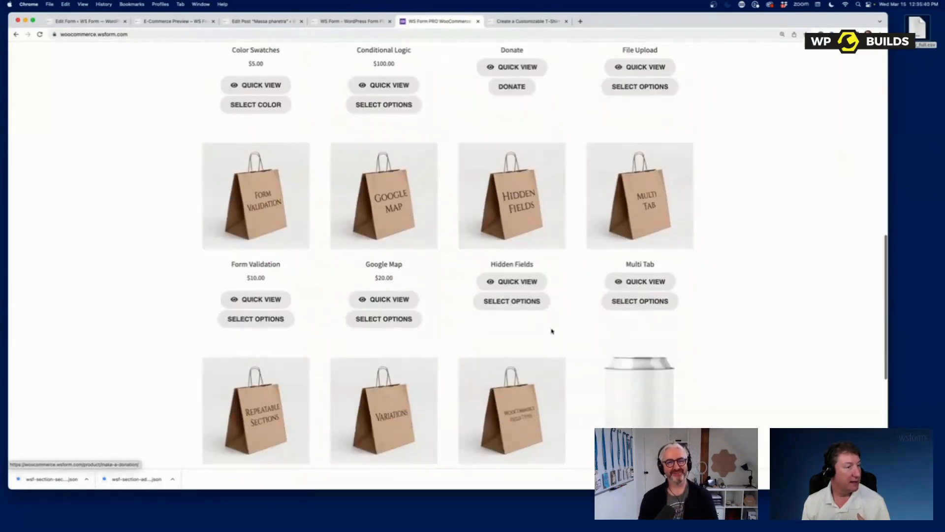
scroll(403, 267, down, 1)
click(623, 272)
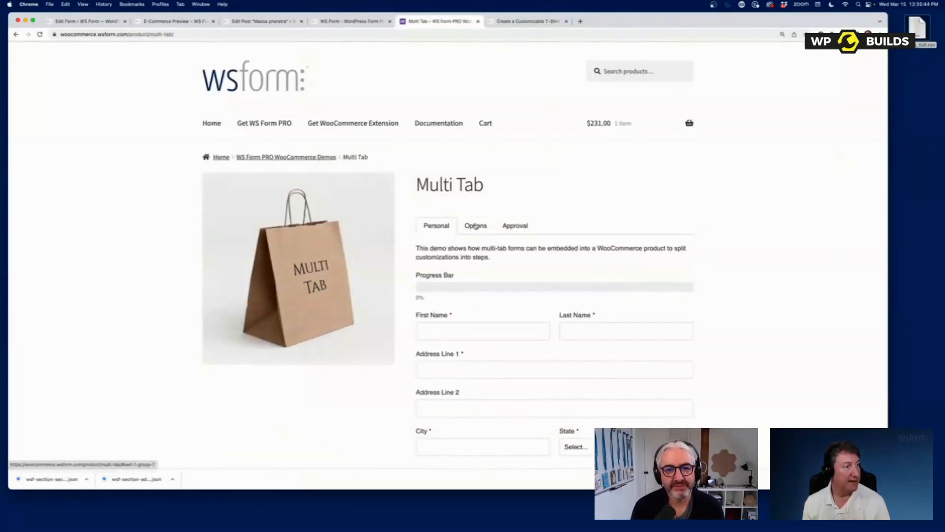
- Look over the Options and Approval steps, then fill First Name, Last Name and Address Line 1 with sample text
click(476, 226)
click(515, 226)
click(443, 227)
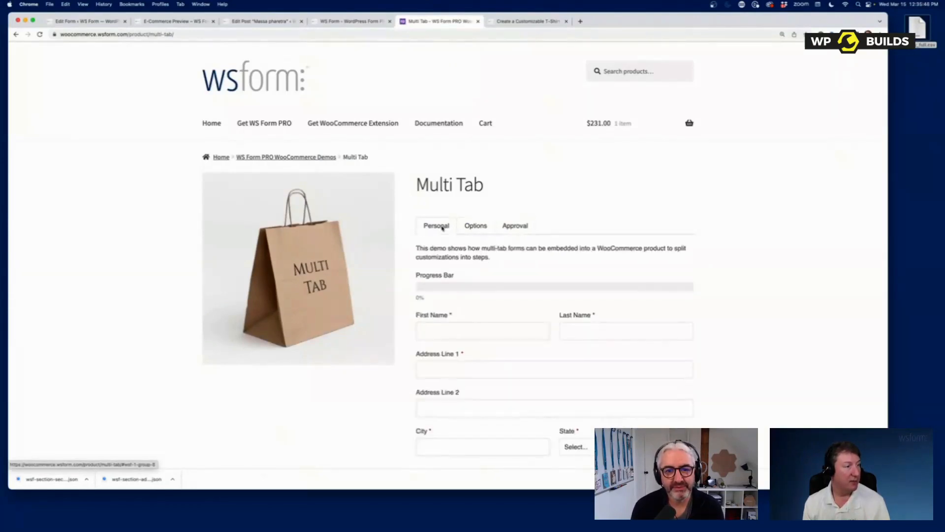
click(474, 327)
text(dfgdfg)
key(Tab)
text(dfgdf)
click(500, 366)
text(dfgdf)
- Fill the City, choose Arkansas as the state, and enter the Zip on the Personal step
scroll(519, 375, down, 5)
click(475, 278)
text(dfgd)
click(586, 272)
click(590, 313)
click(655, 272)
text(dfgd)
- On the Options step pick Option 1 for Select Option and Select Options, and raise the amount
click(660, 301)
click(436, 126)
click(460, 191)
click(461, 203)
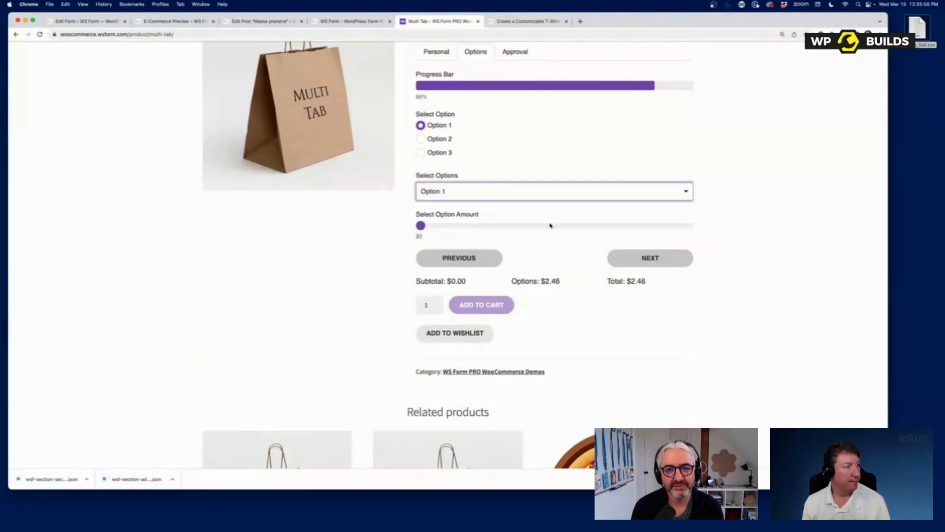
drag(420, 225, 729, 231)
click(669, 259)
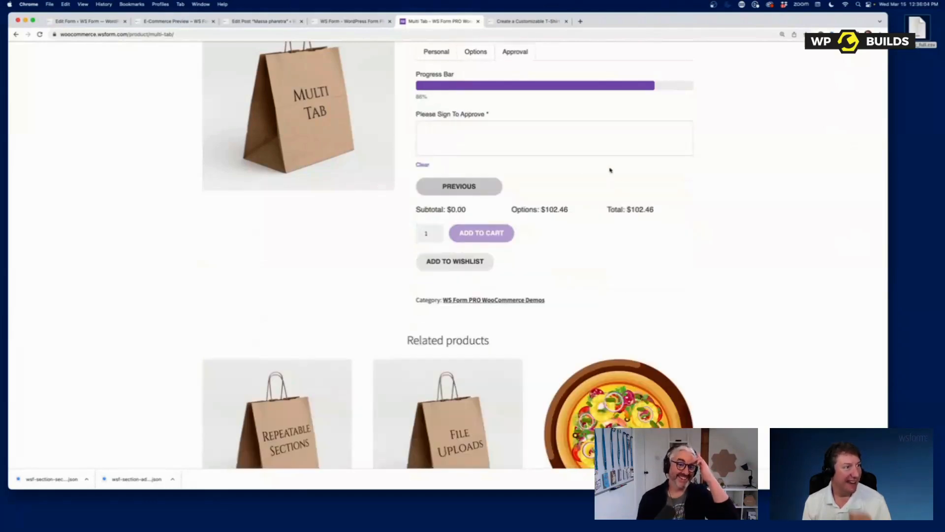
- Sign the Approval step's signature box, then return to the shop home page
drag(438, 140, 600, 146)
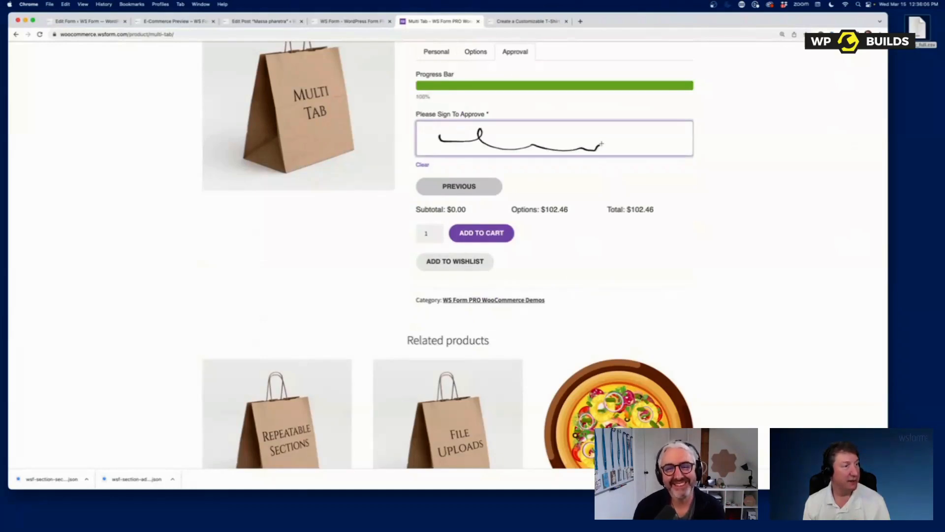
scroll(612, 196, up, 2)
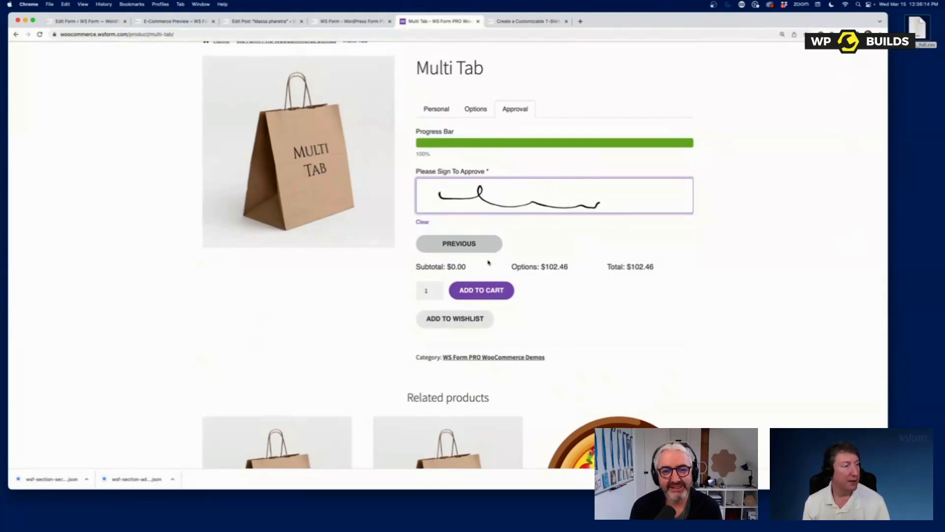
scroll(557, 244, up, 5)
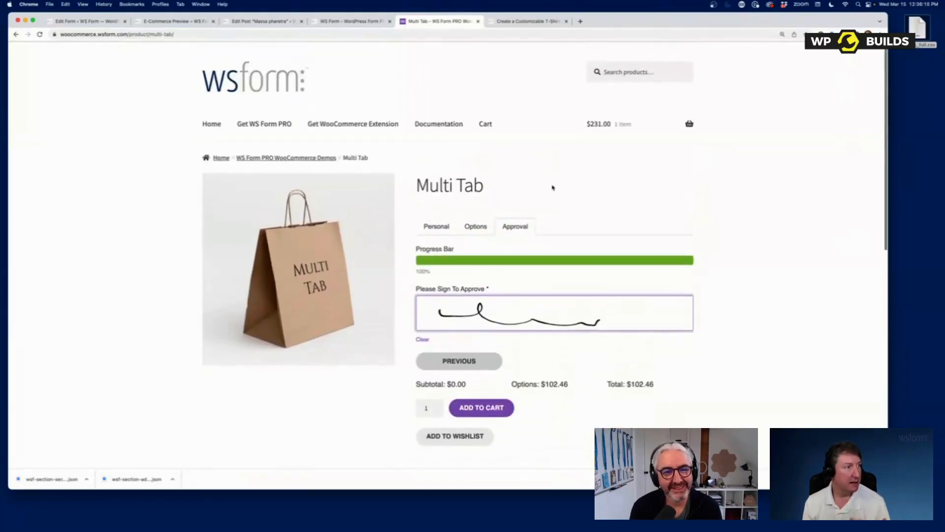
click(213, 124)
- Open the Pizza product and choose Medium as the size
scroll(399, 196, down, 1)
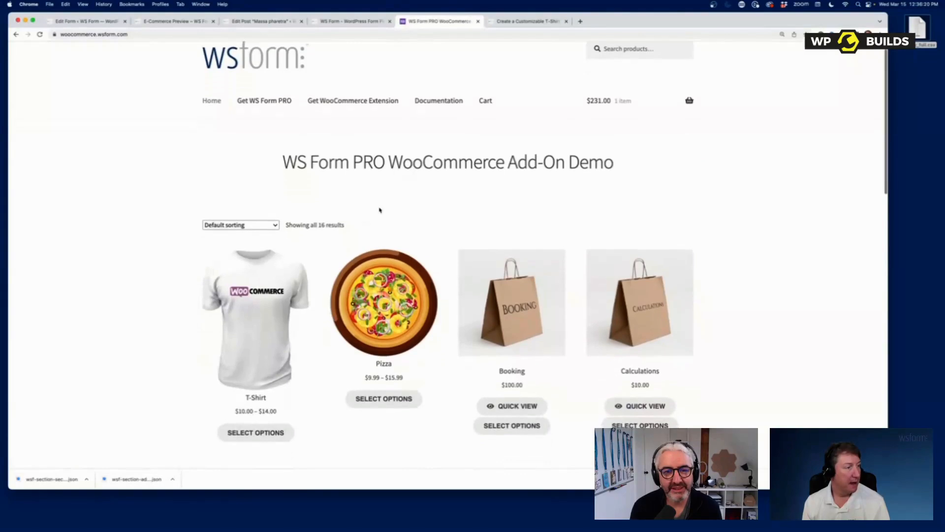
click(384, 302)
scroll(511, 266, down, 3)
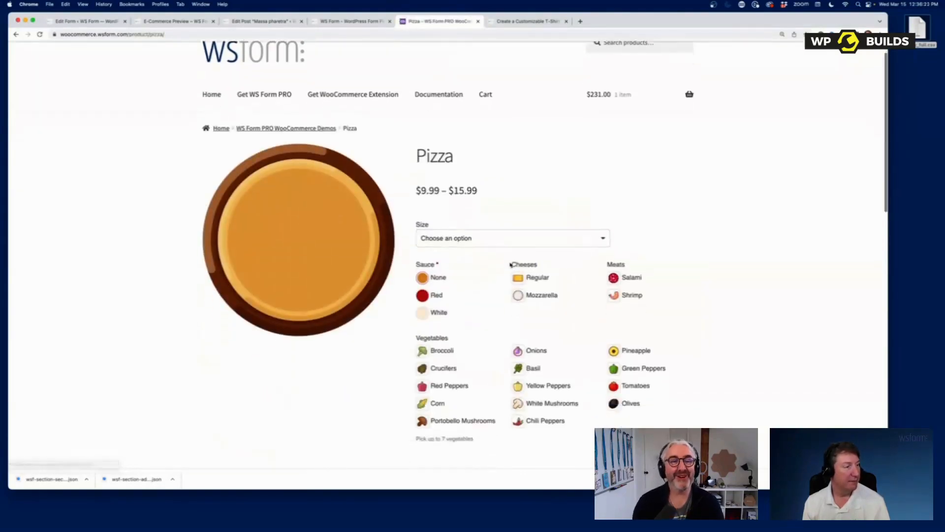
click(462, 179)
click(463, 197)
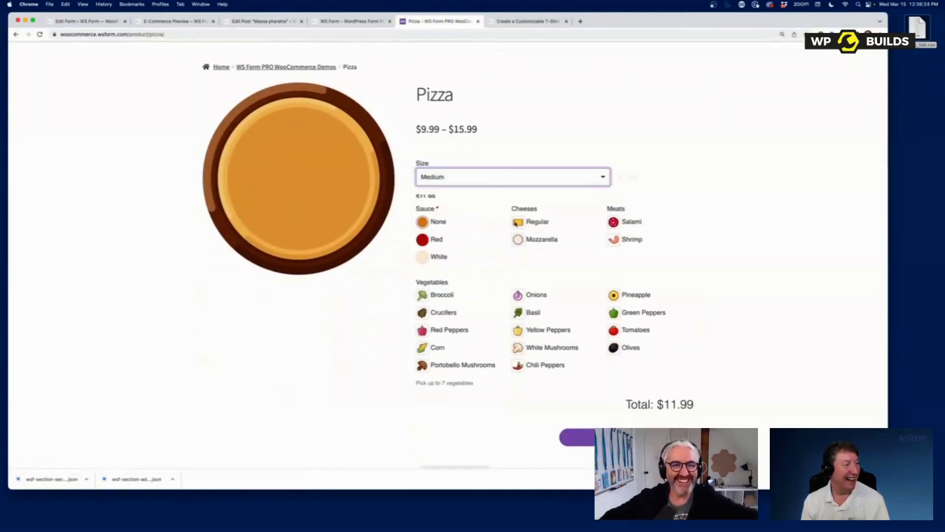
- Add cheese, Mozzarella, Salami, Shrimp, Onions, Basil, Yellow and Green Peppers, Tomatoes, Olives and Broccoli toppings
click(534, 230)
click(534, 249)
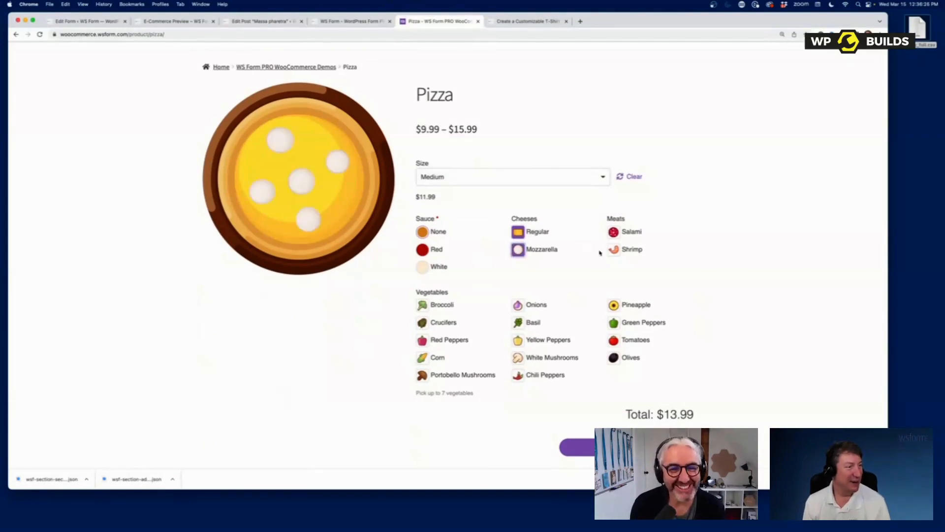
click(631, 231)
click(630, 249)
click(538, 305)
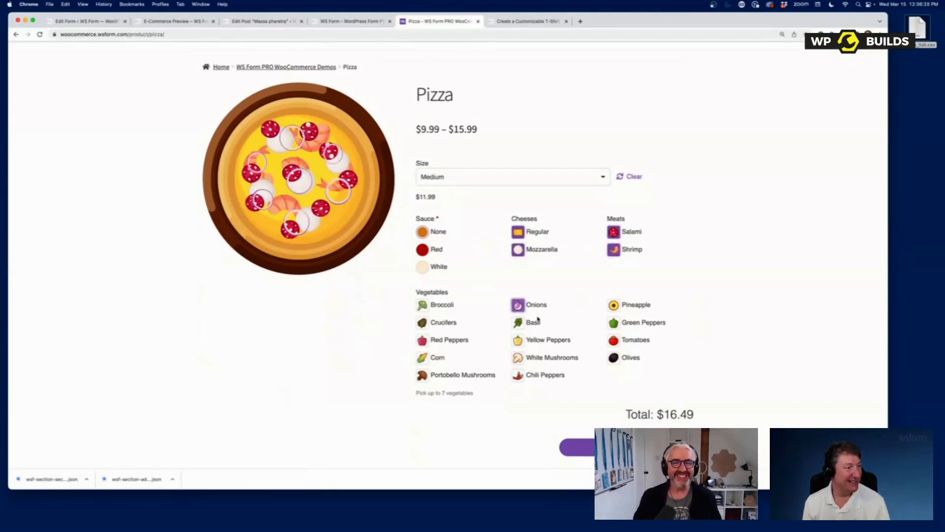
click(535, 321)
click(544, 339)
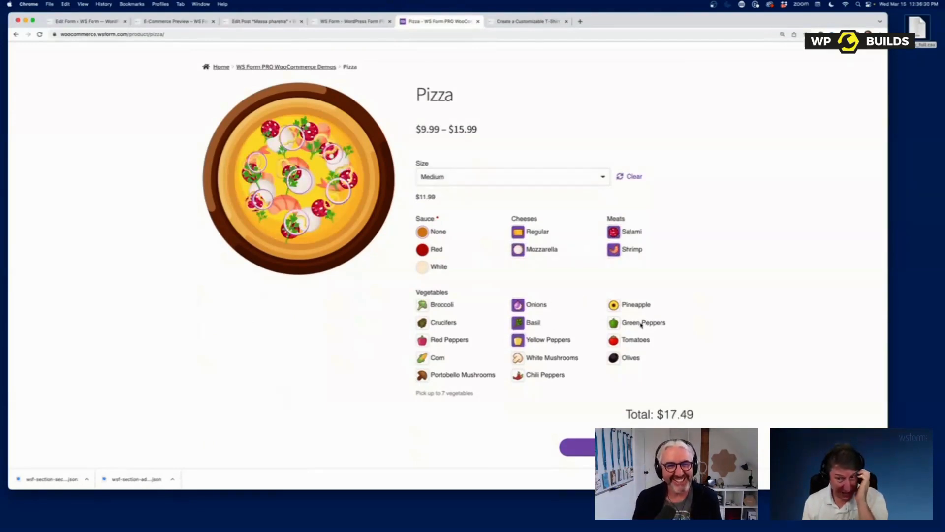
click(639, 324)
click(631, 339)
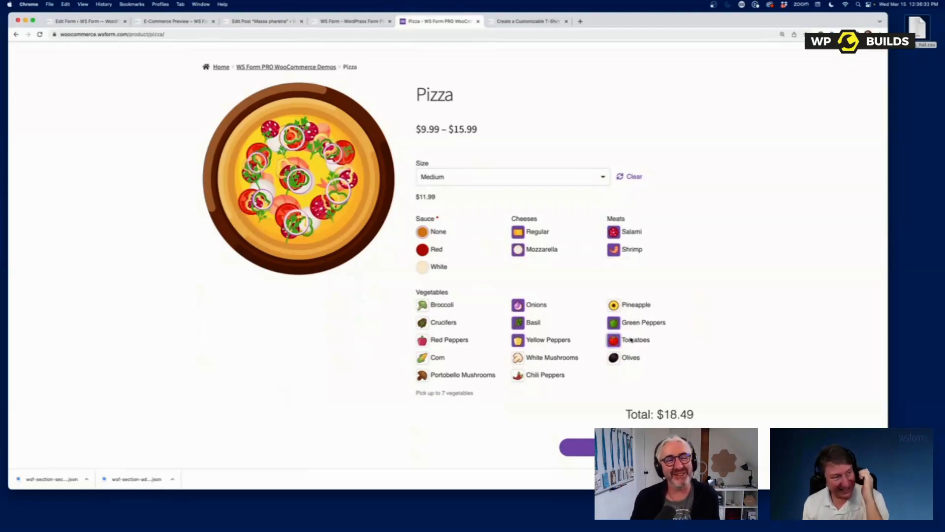
click(628, 357)
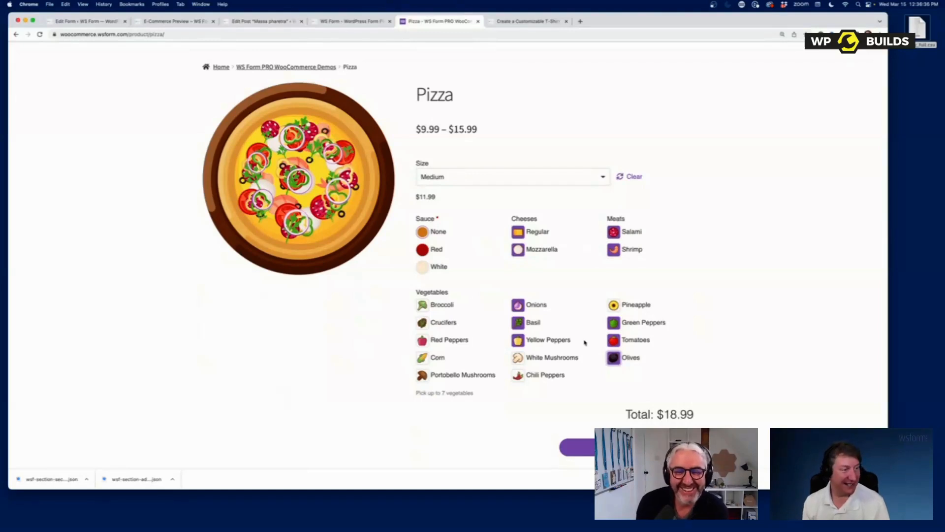
click(442, 305)
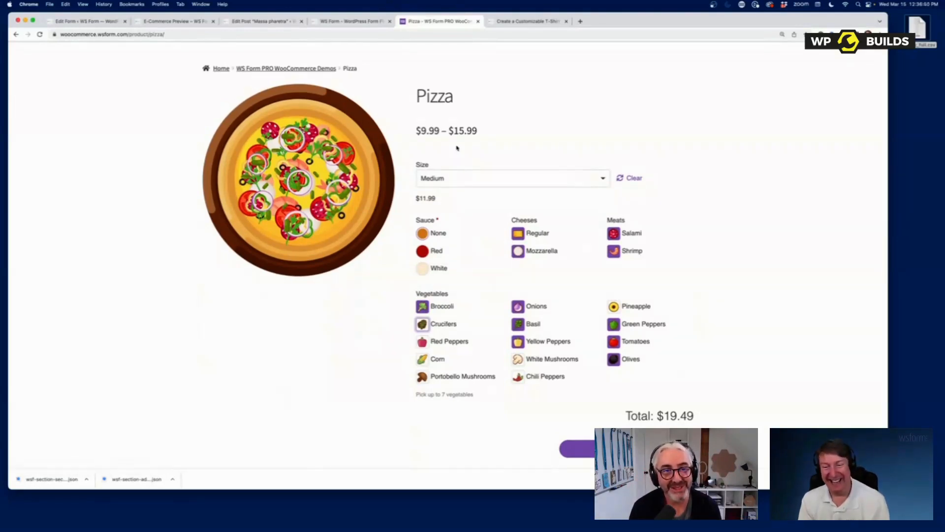
- Return to the shop home and go to the Google Map product page
scroll(456, 147, up, 3)
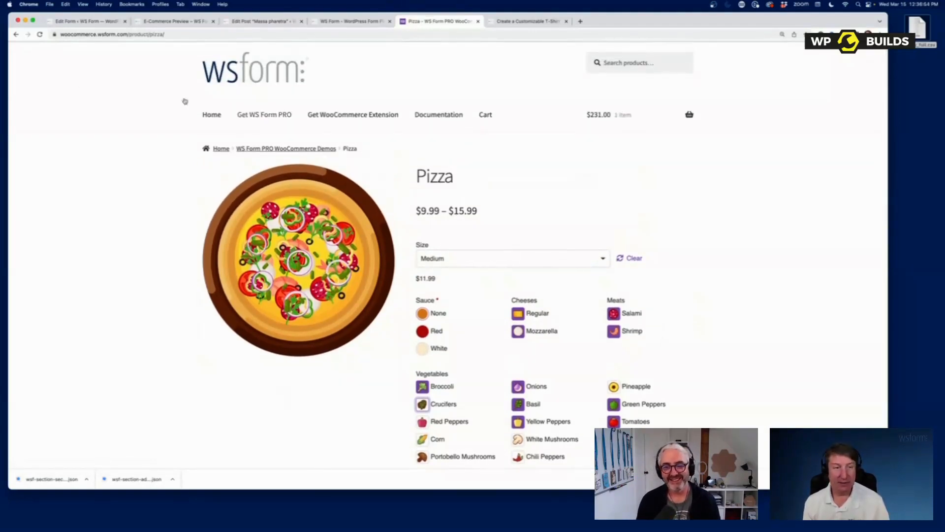
click(206, 116)
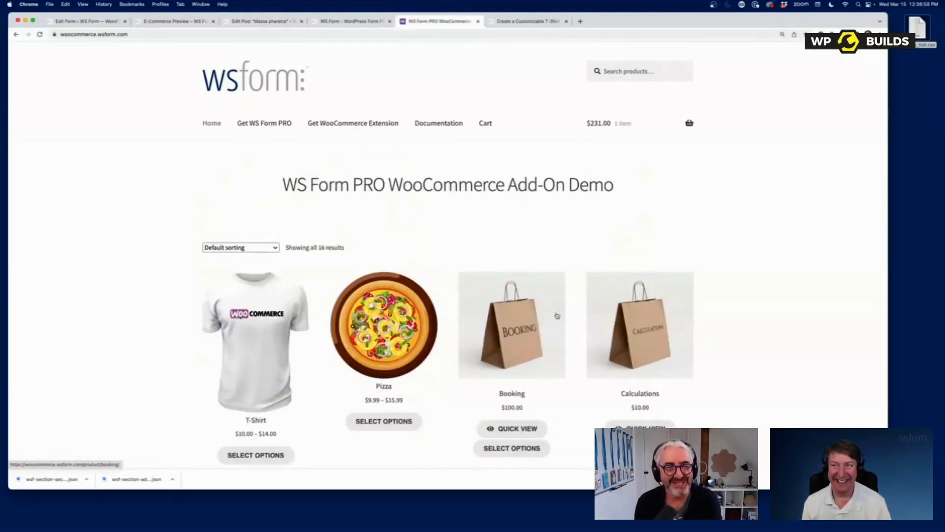
scroll(557, 316, down, 2)
scroll(558, 316, down, 20)
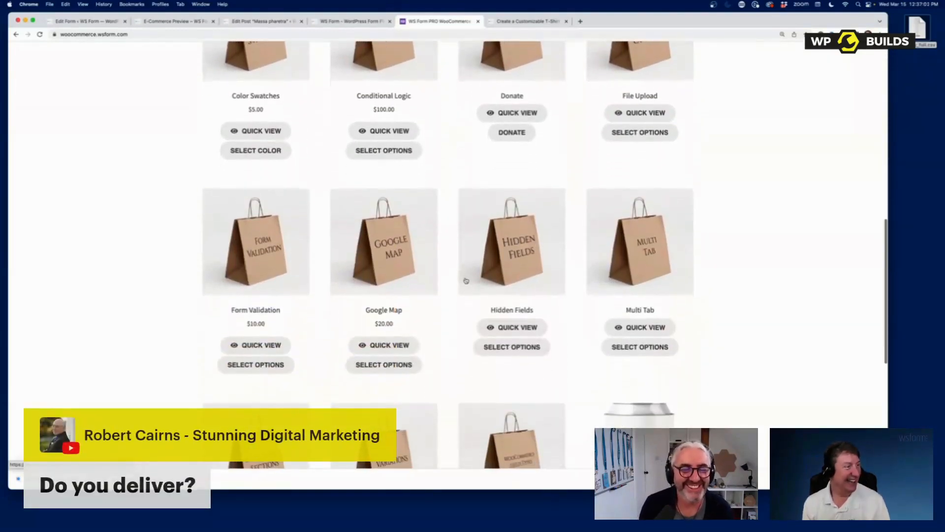
click(374, 261)
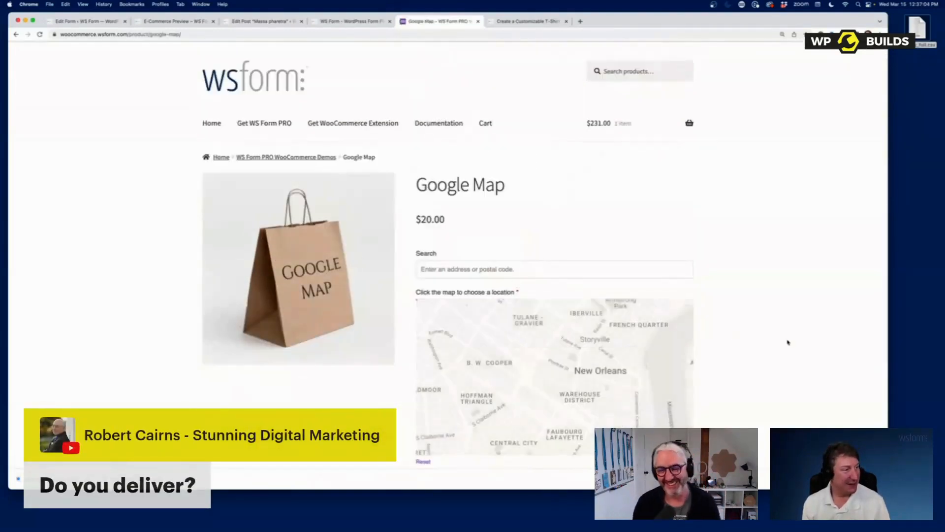
- Zoom the product map out one level, then bring up WS Form's Add New template gallery
scroll(751, 337, down, 4)
scroll(564, 297, up, 2)
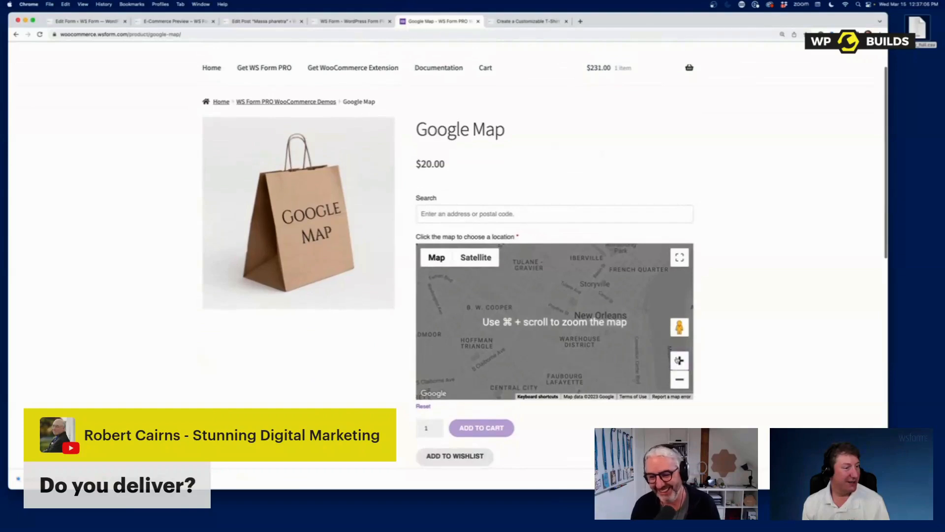
click(679, 379)
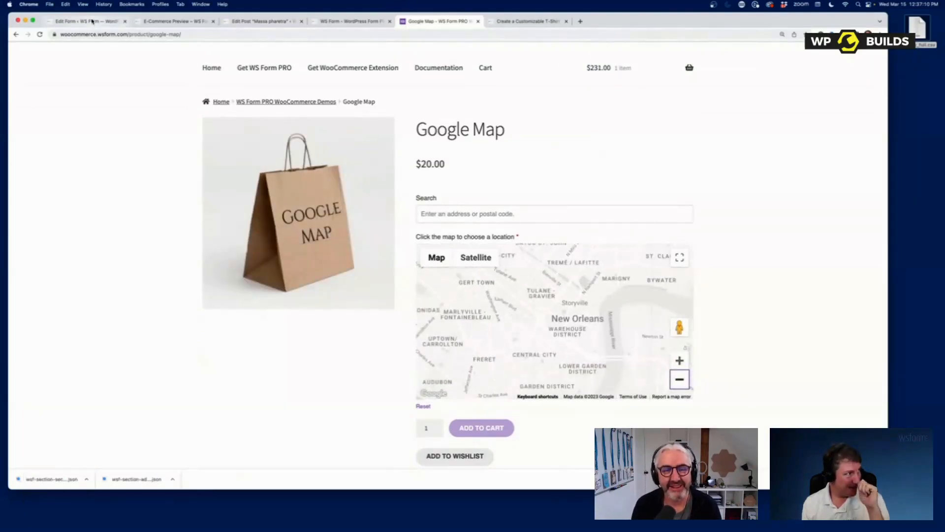
click(89, 21)
click(22, 215)
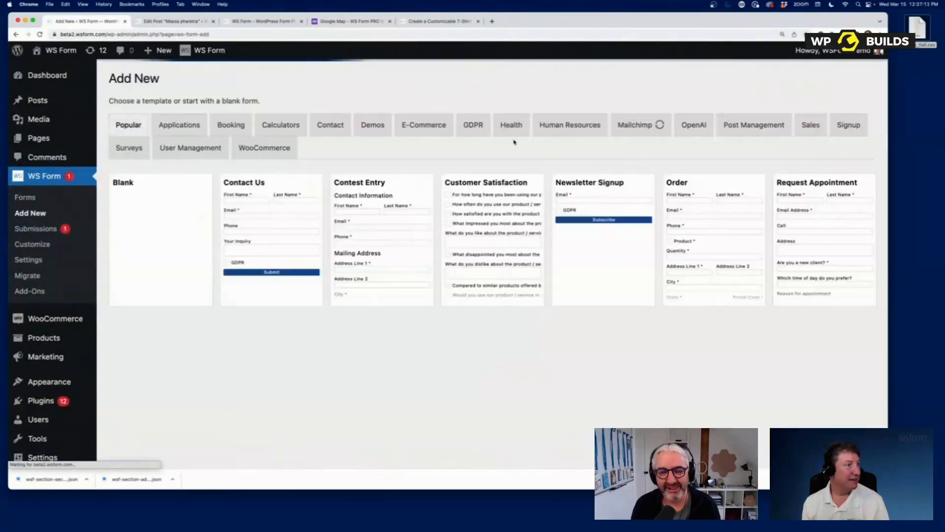
- Create a form from the Google Address demo template
click(378, 126)
scroll(443, 374, down, 3)
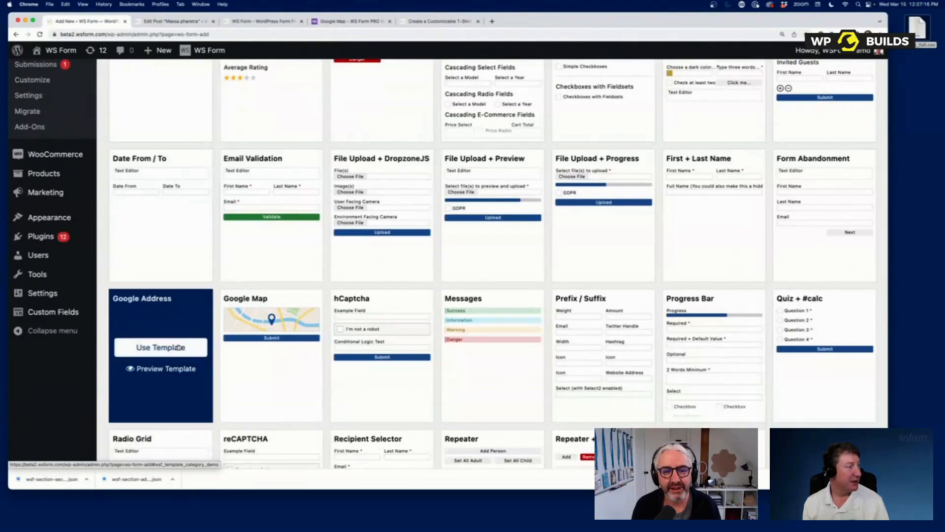
click(179, 347)
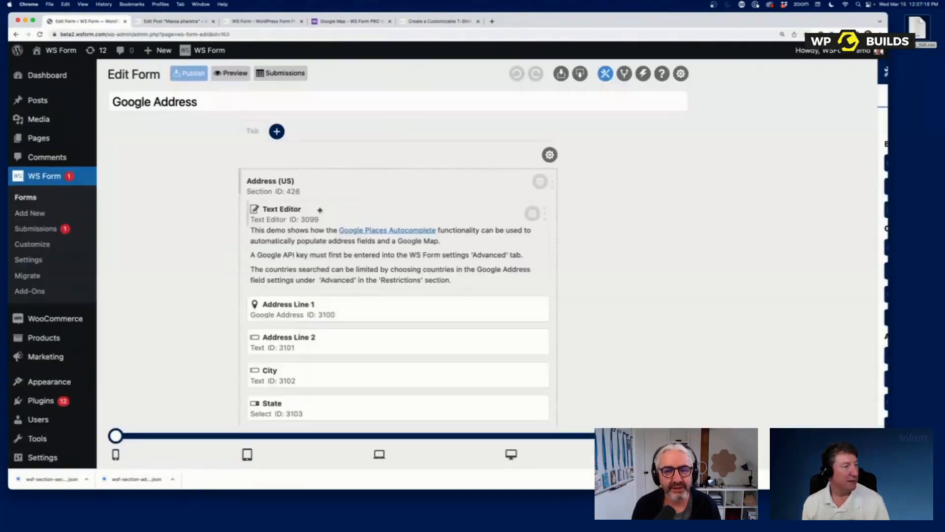
click(230, 73)
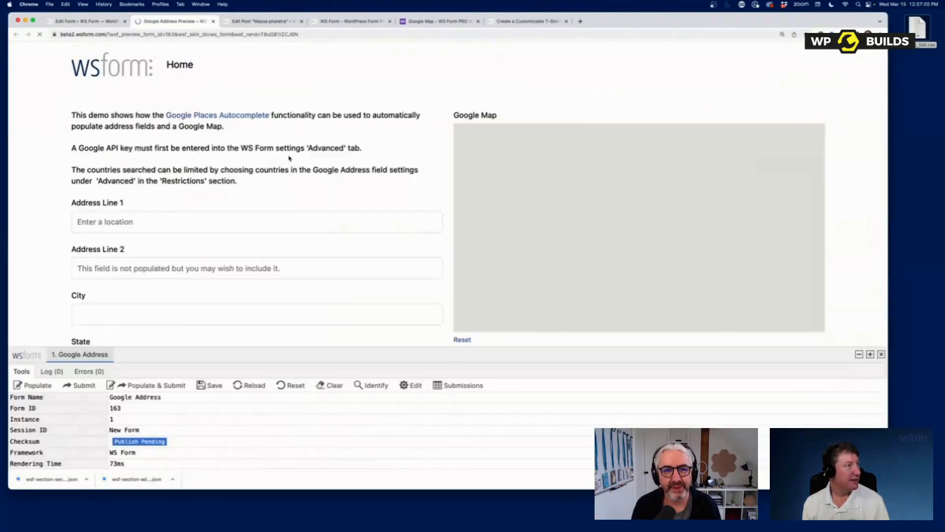
click(234, 223)
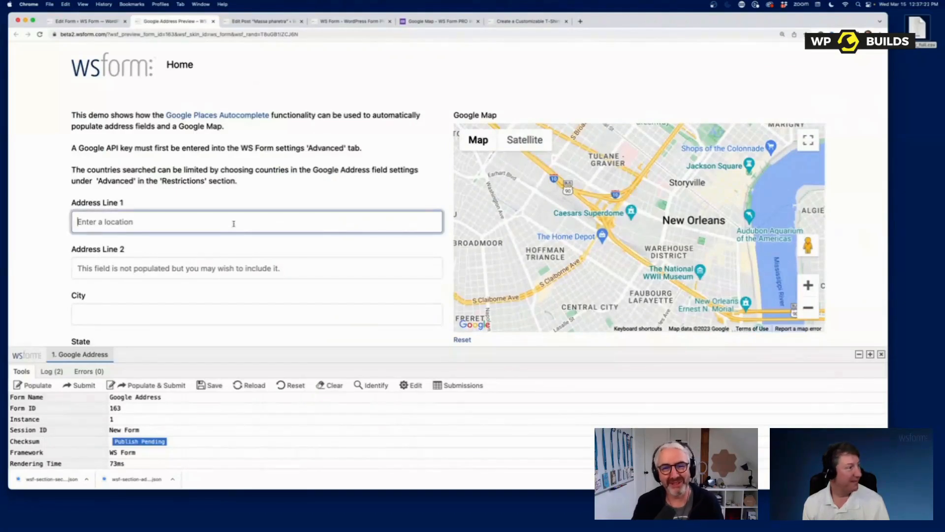
text(123)
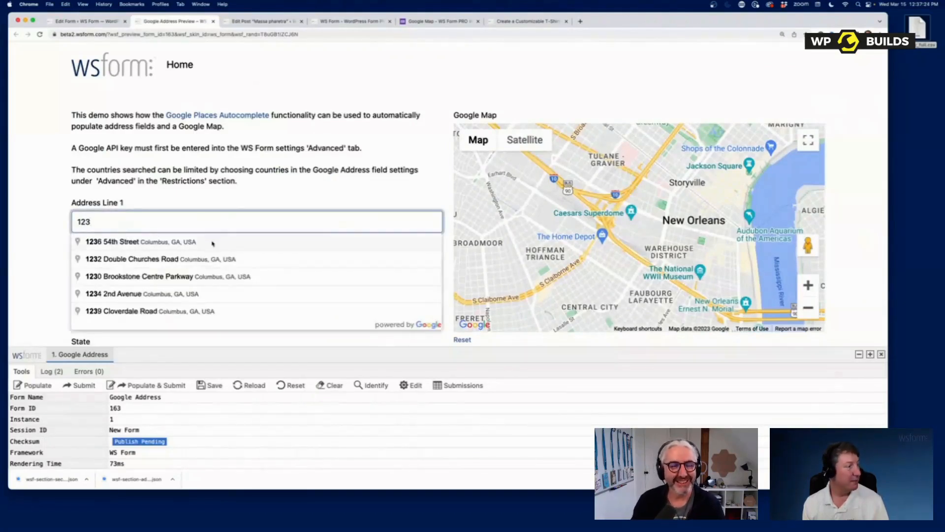
click(213, 243)
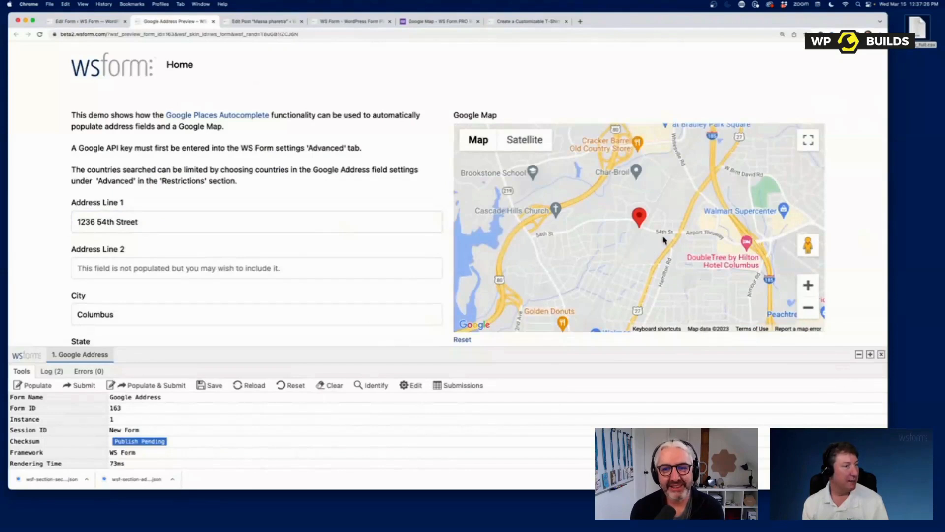
scroll(169, 251, down, 5)
scroll(214, 336, down, 1)
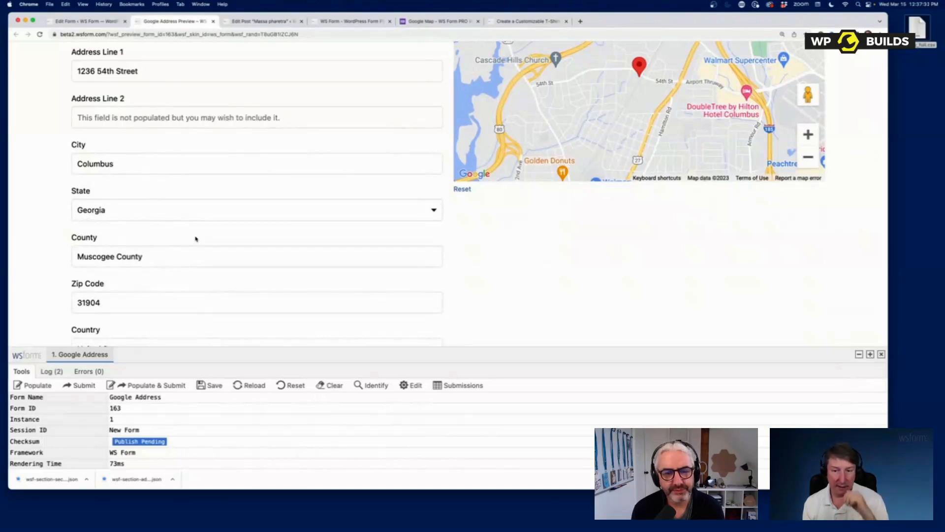
scroll(11, 161, up, 3)
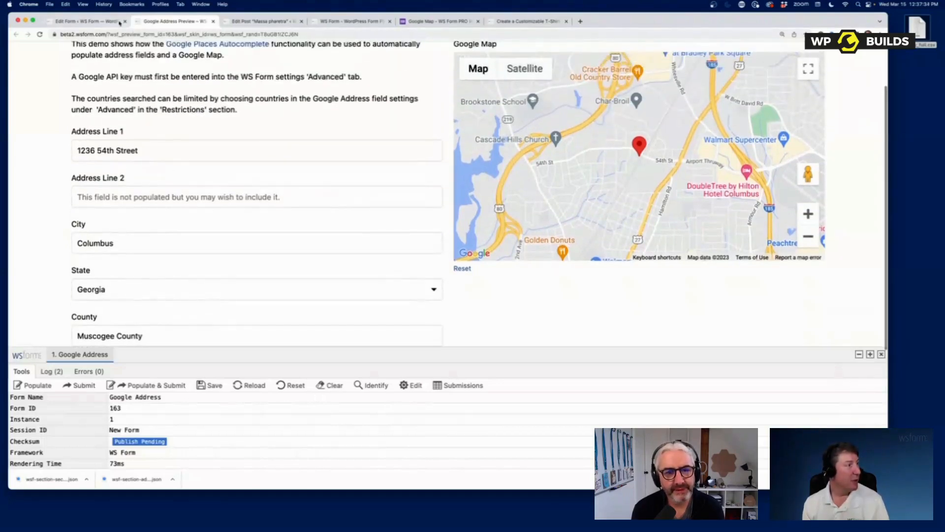
click(93, 22)
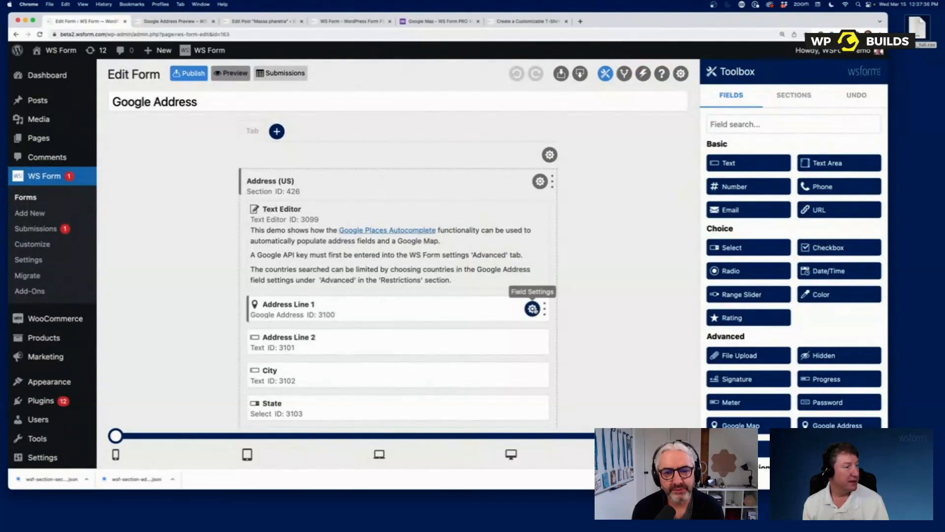
- View Address Line 1's Google Address settings full width and inspect the Street full - Long component list
click(532, 308)
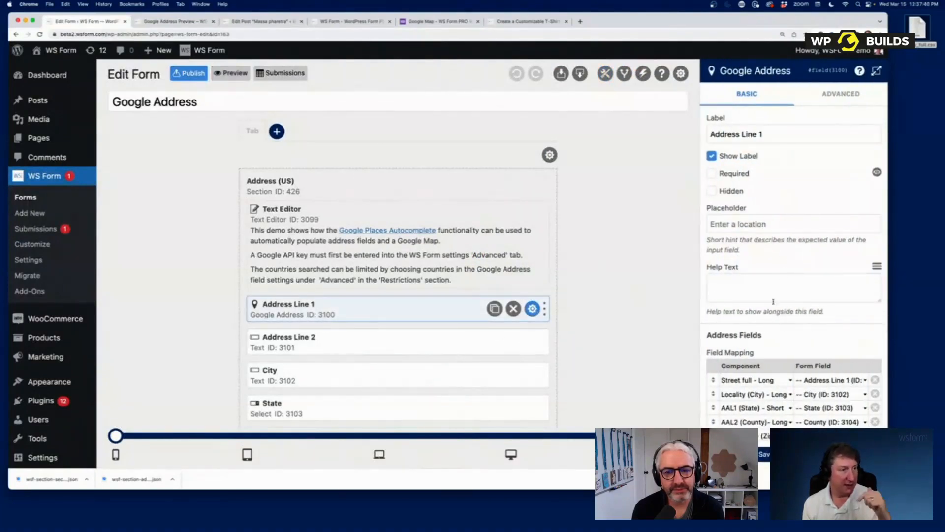
scroll(797, 222, down, 5)
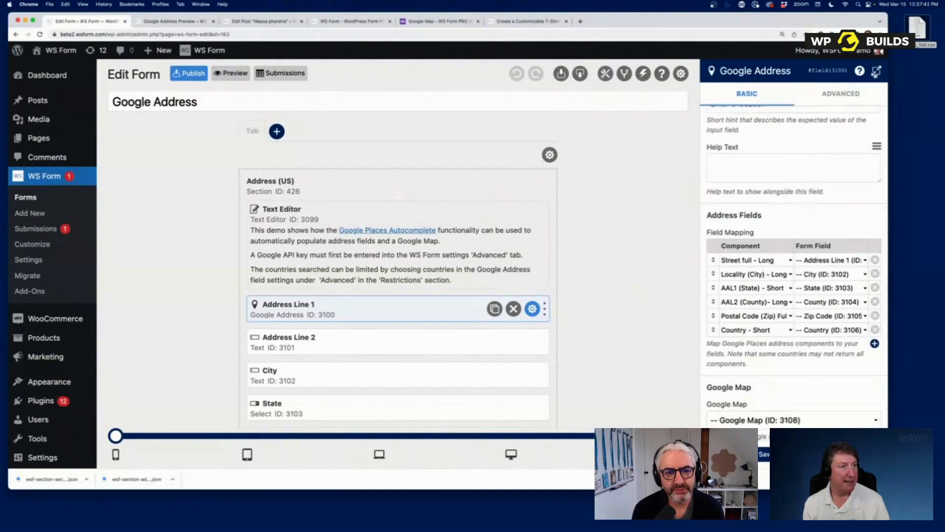
click(876, 70)
scroll(295, 226, down, 2)
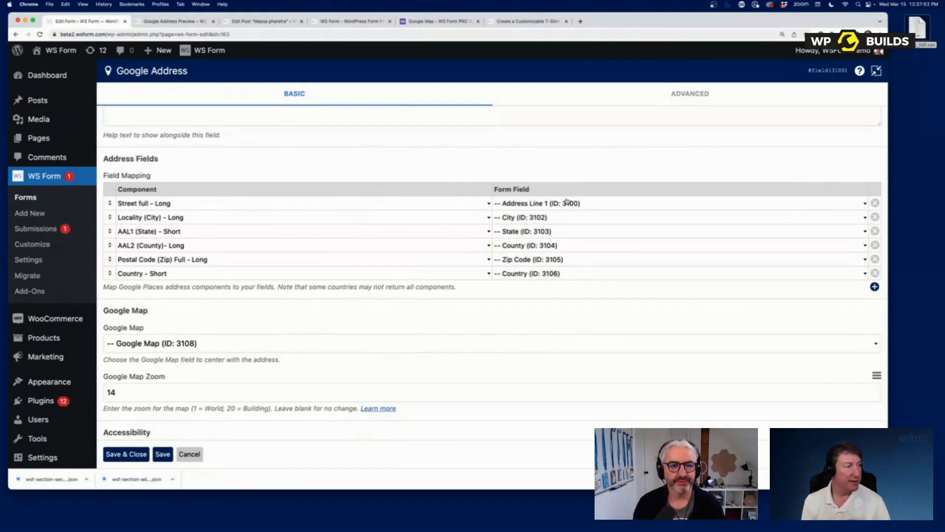
click(323, 207)
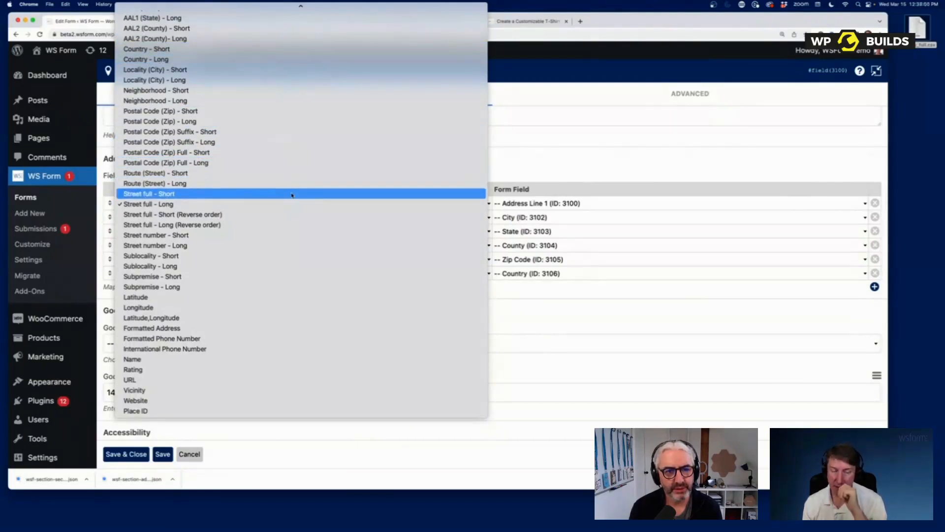
click(570, 153)
click(877, 71)
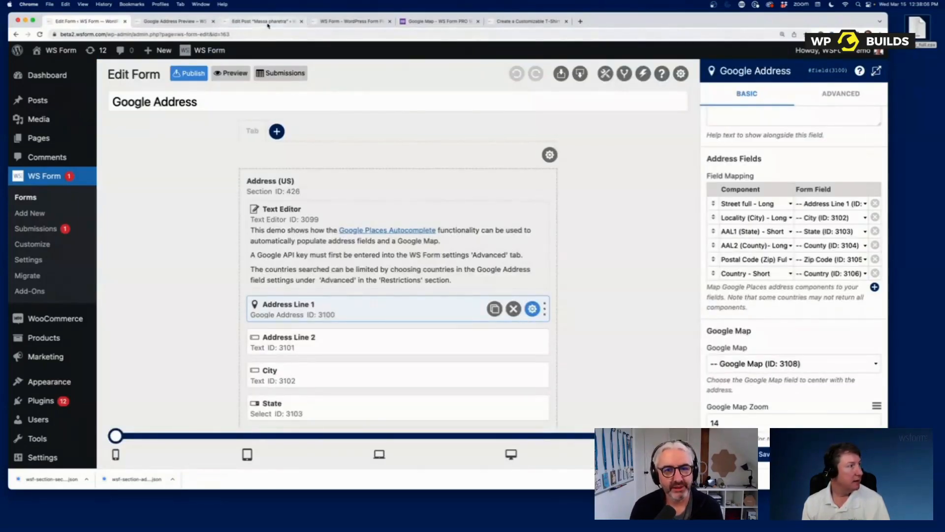
- Browse from the Google Map product to the shop home and the Calculations product page
click(440, 24)
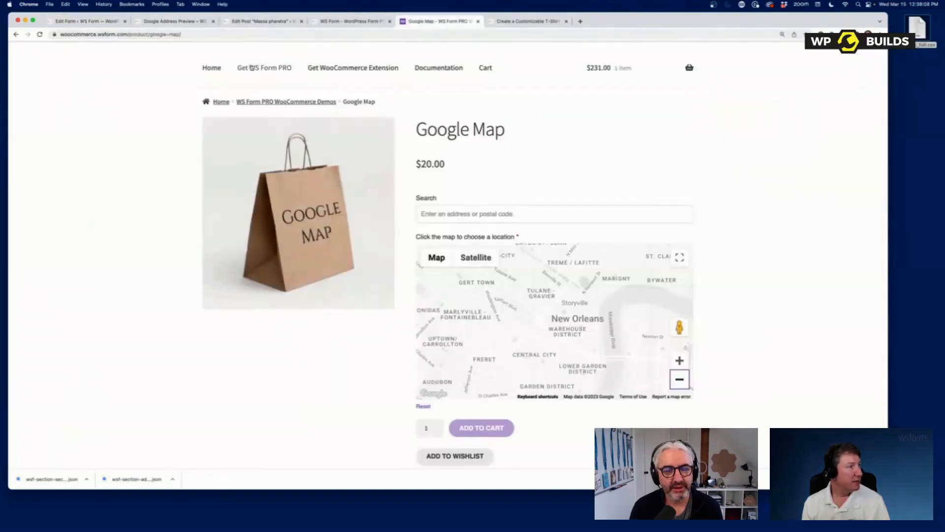
click(212, 68)
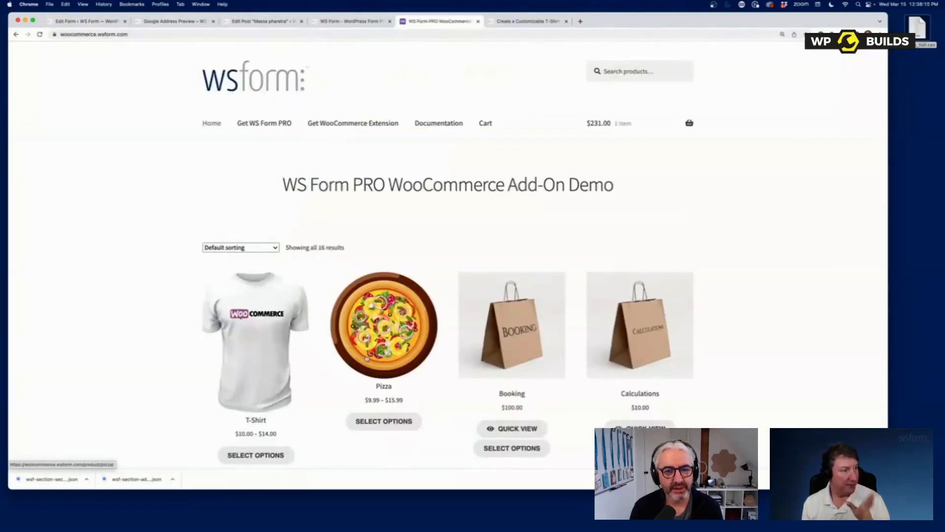
scroll(382, 362, down, 10)
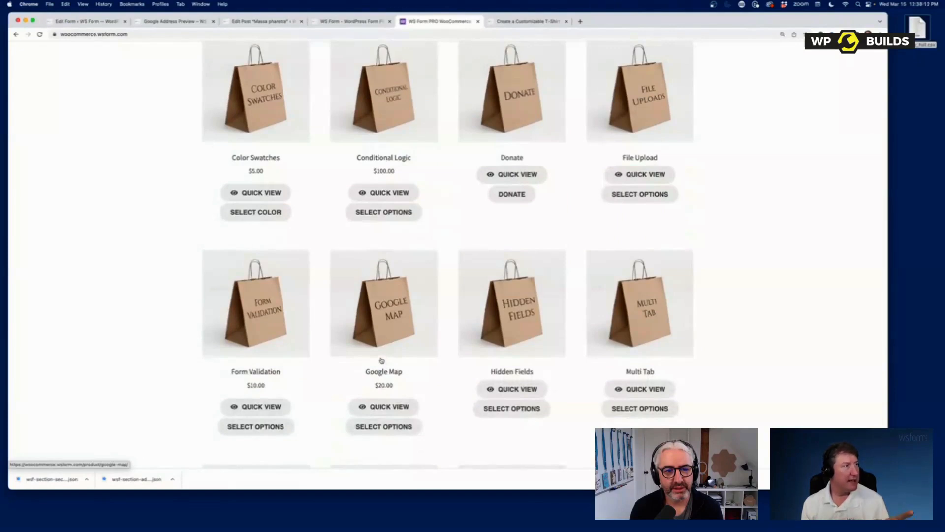
scroll(381, 362, up, 7)
scroll(382, 360, up, 3)
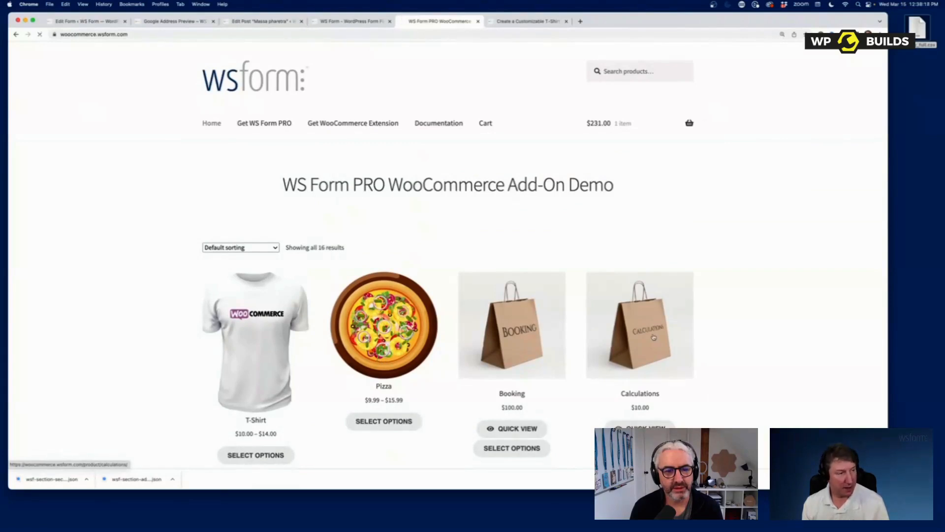
click(653, 336)
scroll(653, 337, down, 1)
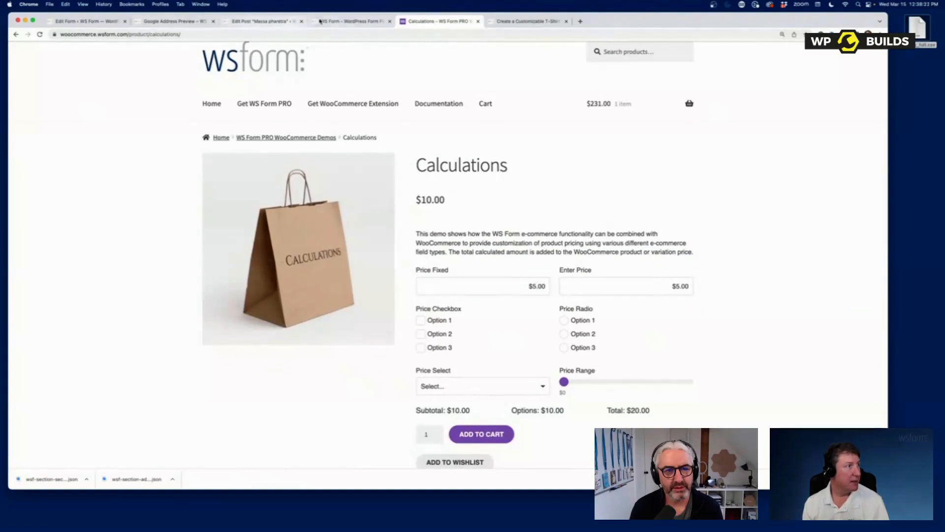
- Flip through the tabs to the Google Address preview and load wsform.com there
click(344, 21)
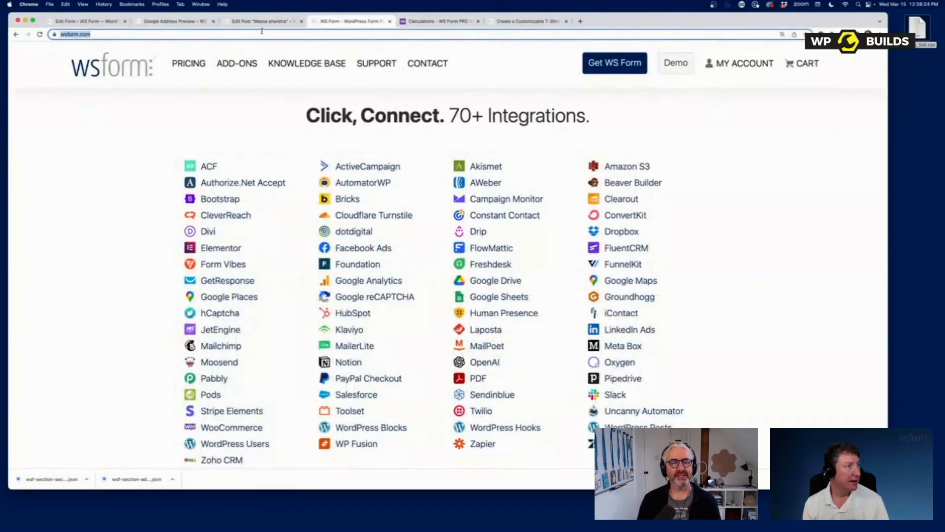
click(271, 22)
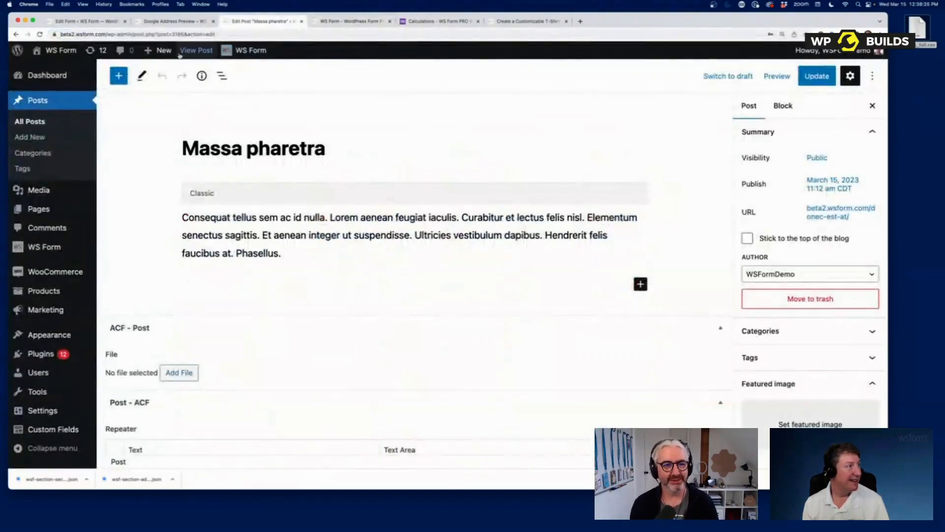
click(177, 22)
scroll(156, 117, up, 3)
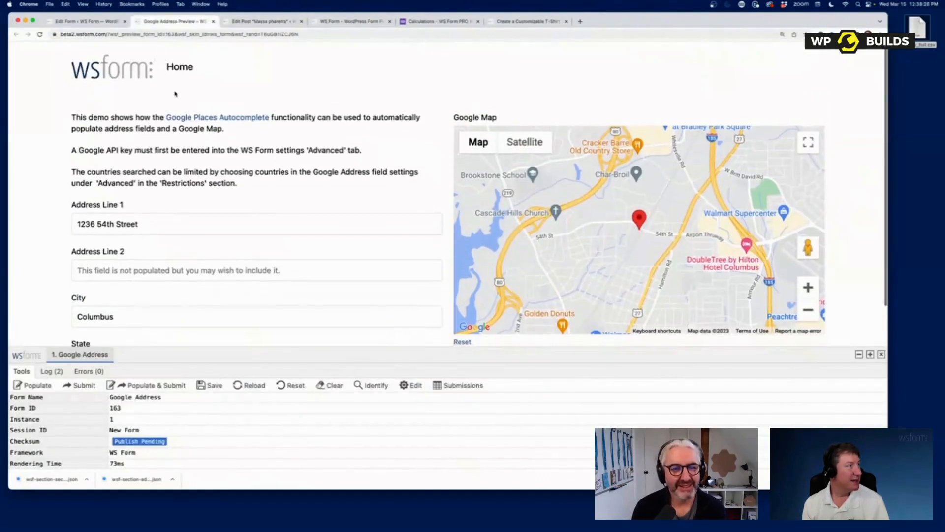
click(142, 34)
text(wsform.com)
key(Return)
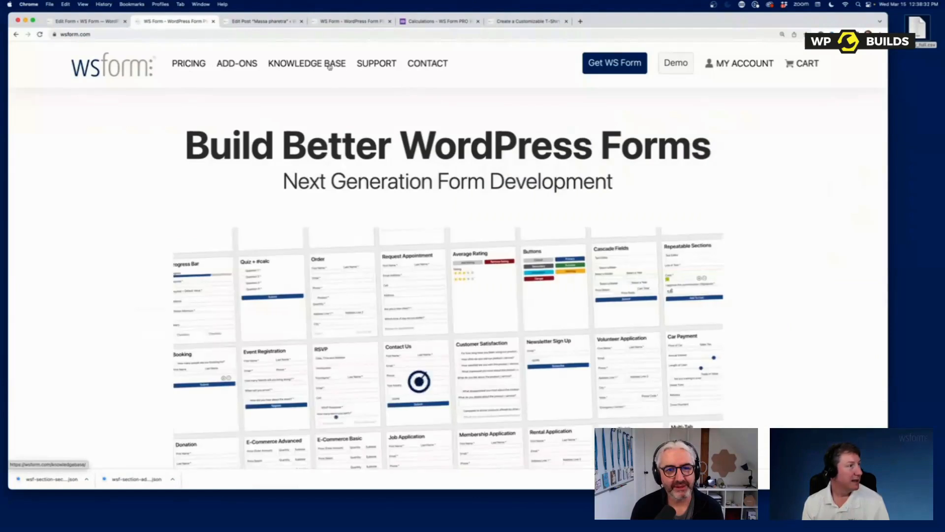
- Open the Knowledge Base calculated-field demos, raise Addition Input B, and view Math Variables examples
click(315, 63)
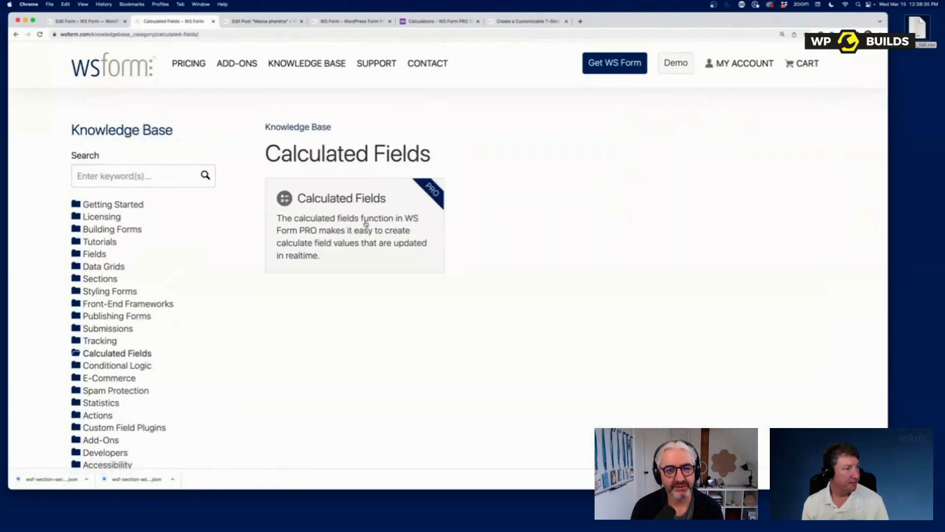
scroll(572, 256, down, 3)
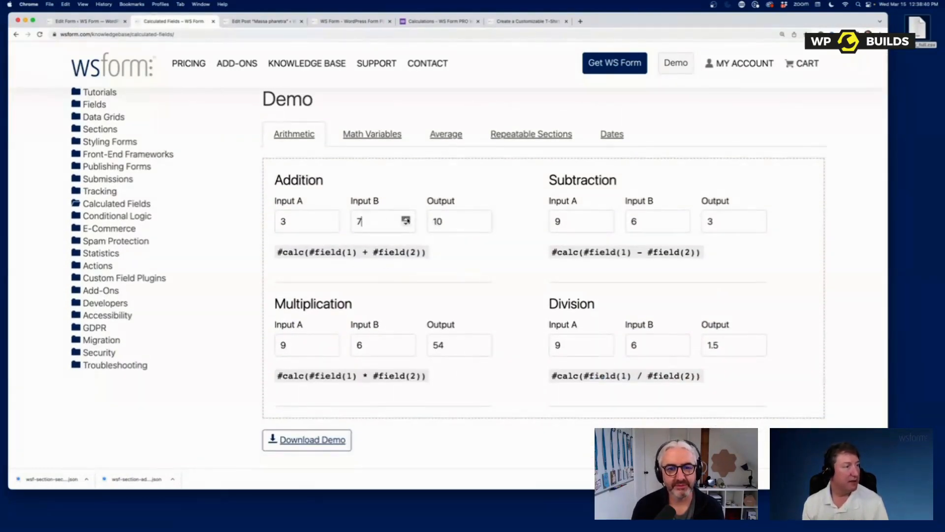
click(406, 218)
click(406, 218)
click(406, 218)
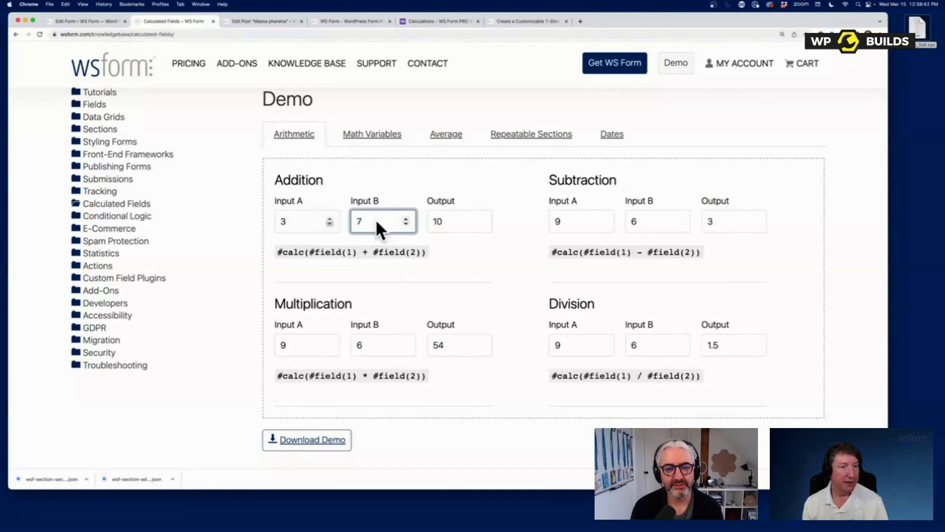
click(379, 136)
scroll(436, 284, down, 10)
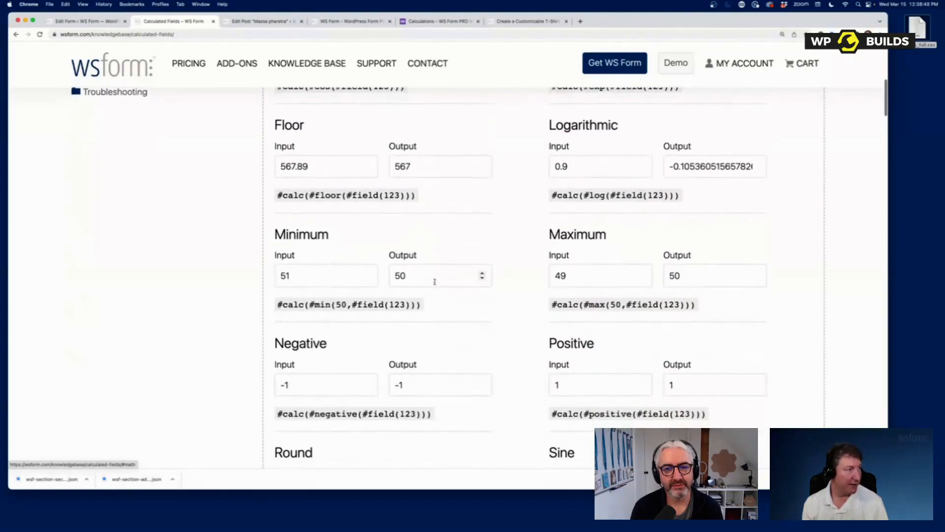
scroll(532, 295, down, 5)
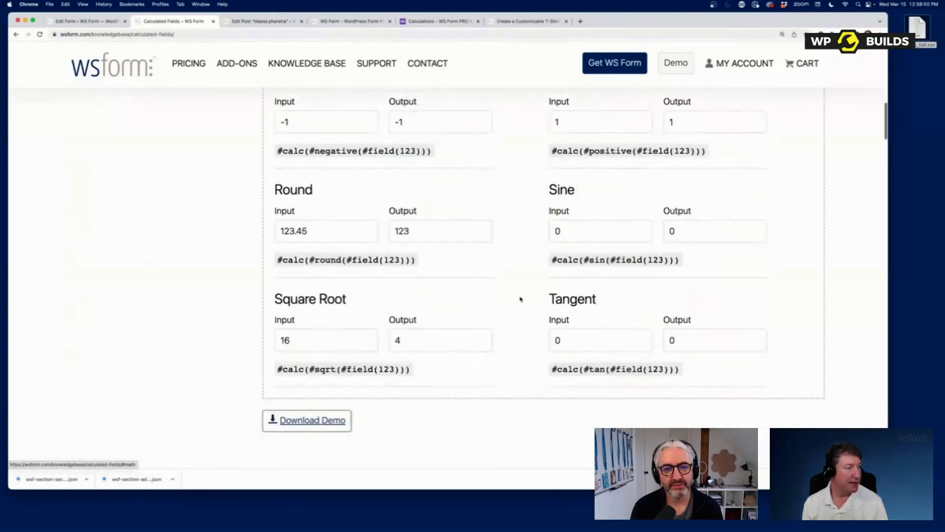
scroll(517, 298, up, 8)
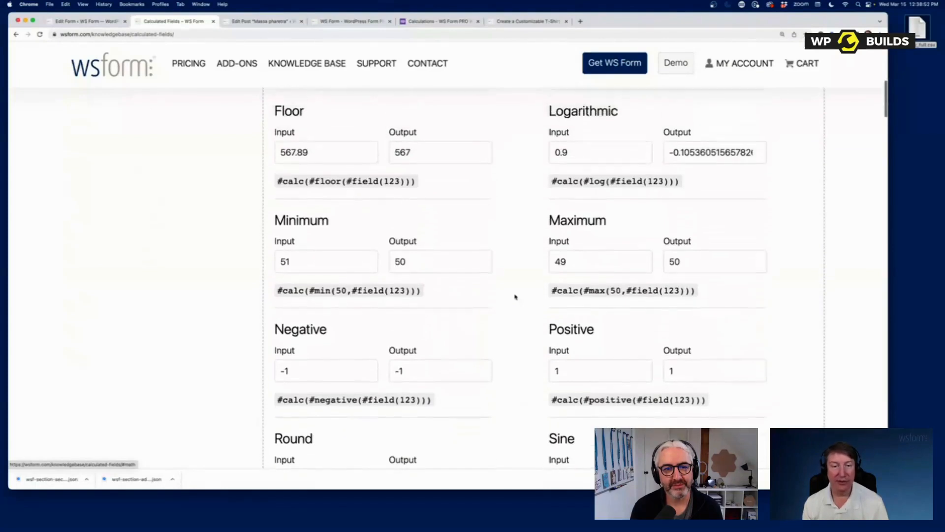
scroll(515, 297, up, 4)
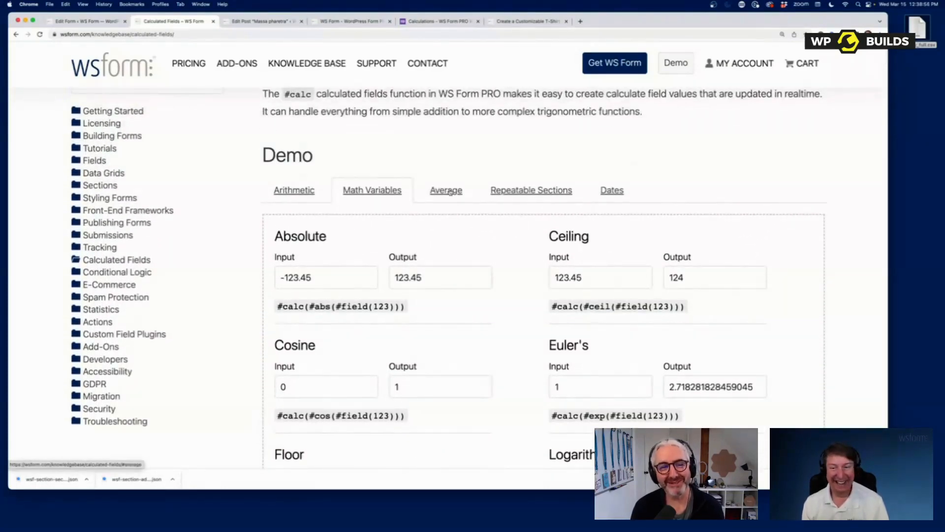
- Raise Number 1 and Number 4 in the Average demo, then show the Repeatable Sections demo
click(449, 191)
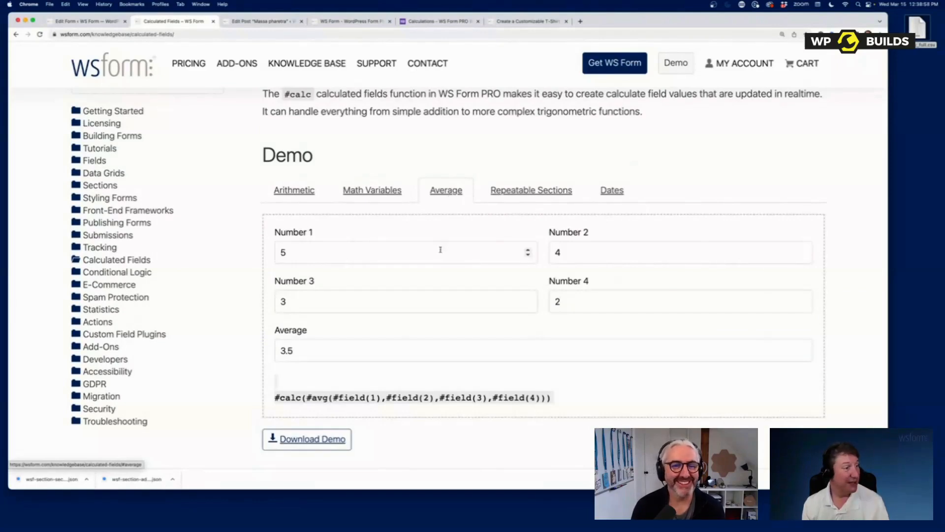
click(528, 250)
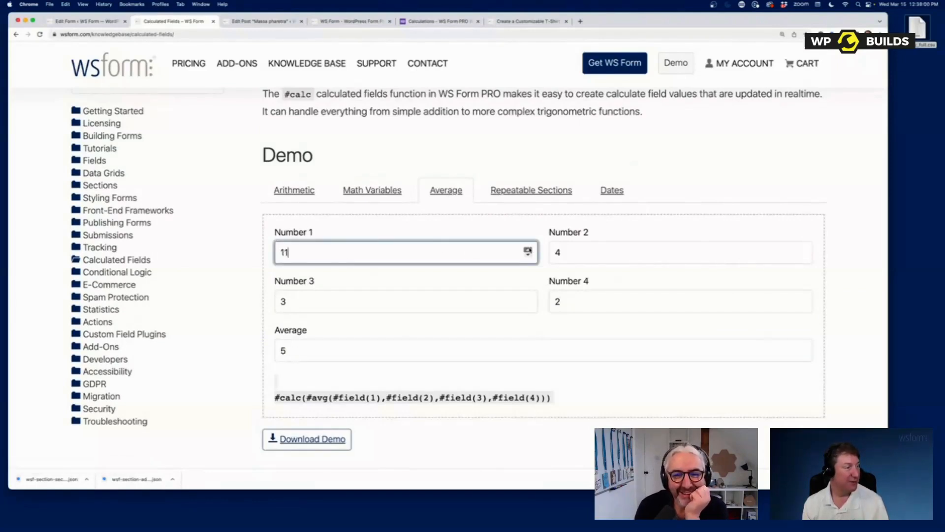
click(802, 298)
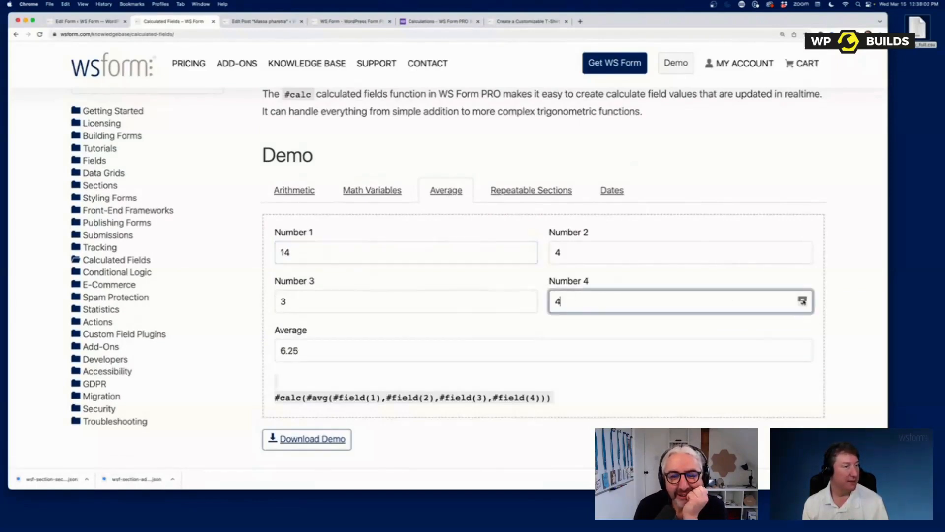
click(510, 188)
scroll(554, 276, down, 5)
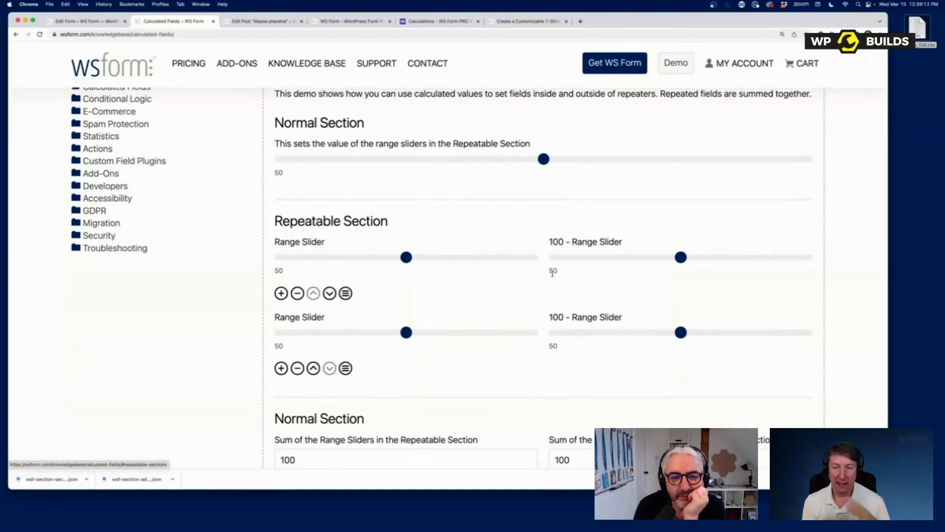
- Create a form from the Contact Us template and check Repeatable Enabled in its Section Settings
click(86, 21)
click(56, 211)
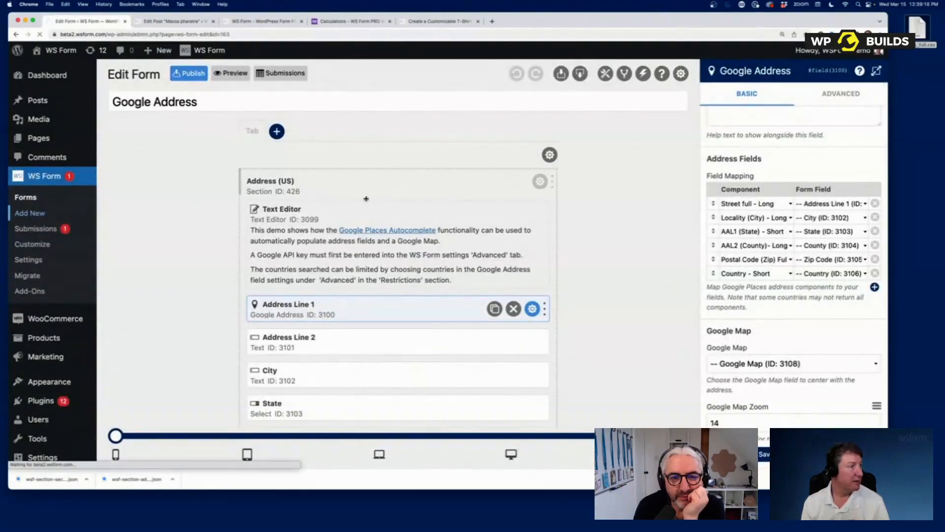
click(267, 289)
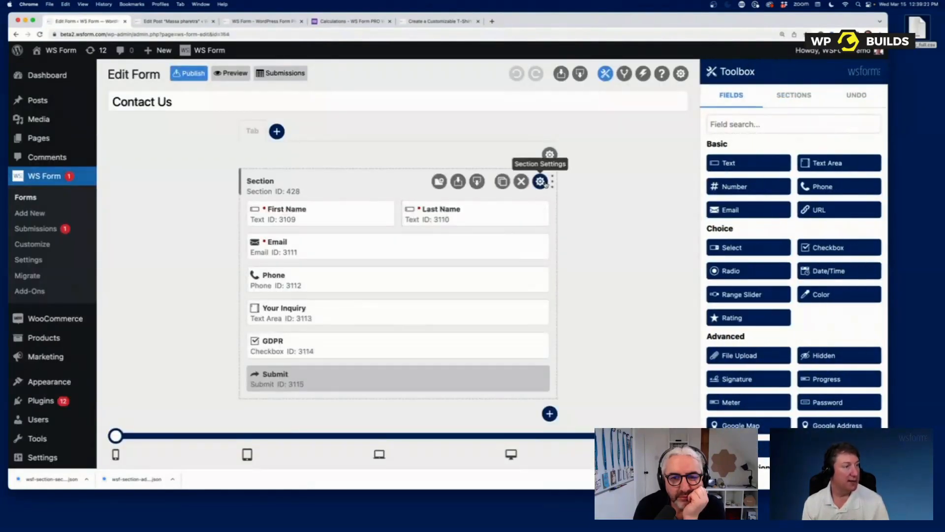
click(540, 181)
click(734, 216)
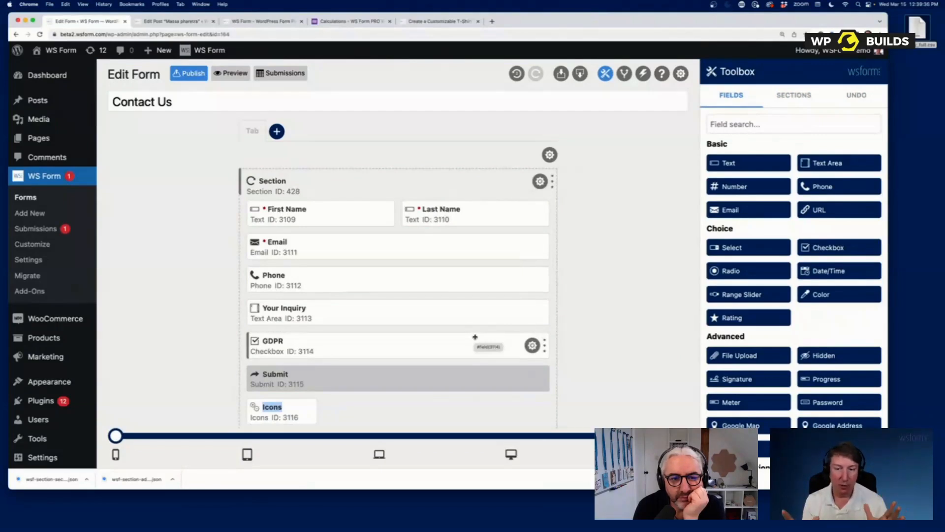
click(258, 22)
- Cycle through the open Chrome tabs and return to the Massa pharetra post editor
click(182, 22)
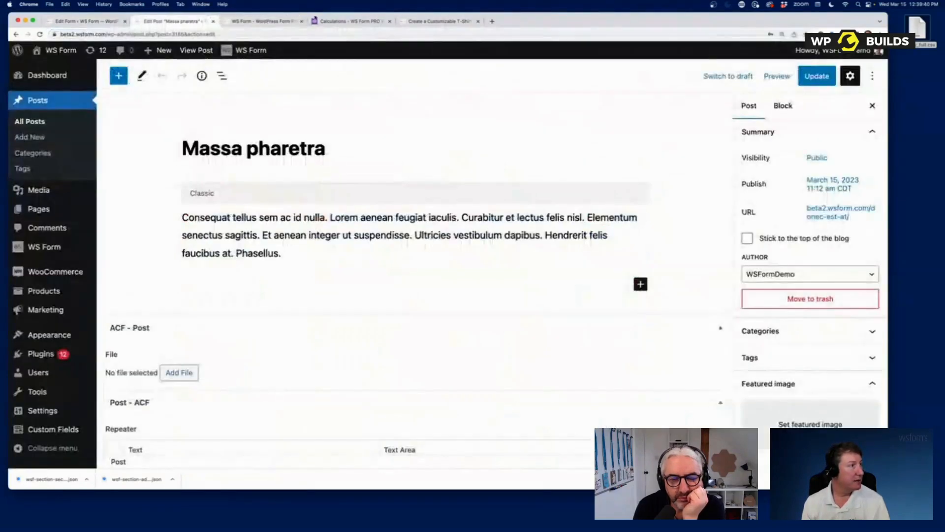
click(333, 22)
click(466, 22)
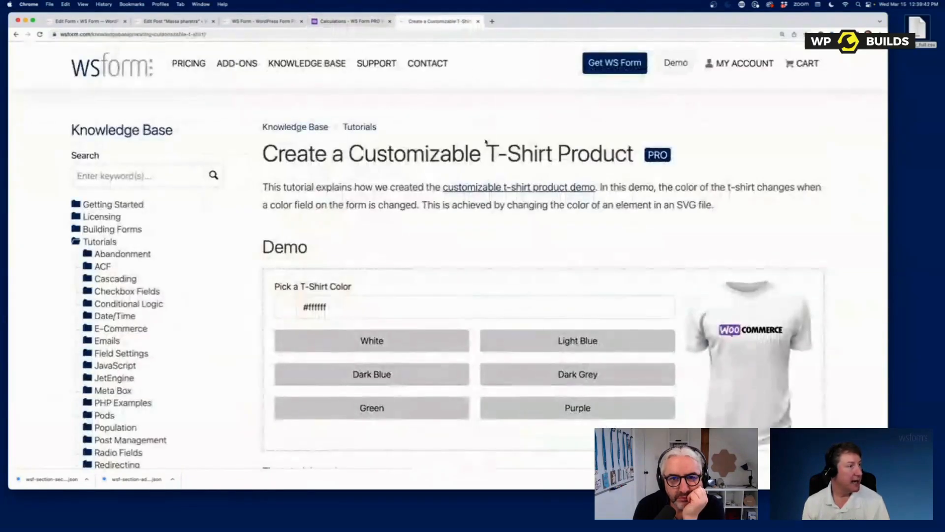
click(261, 22)
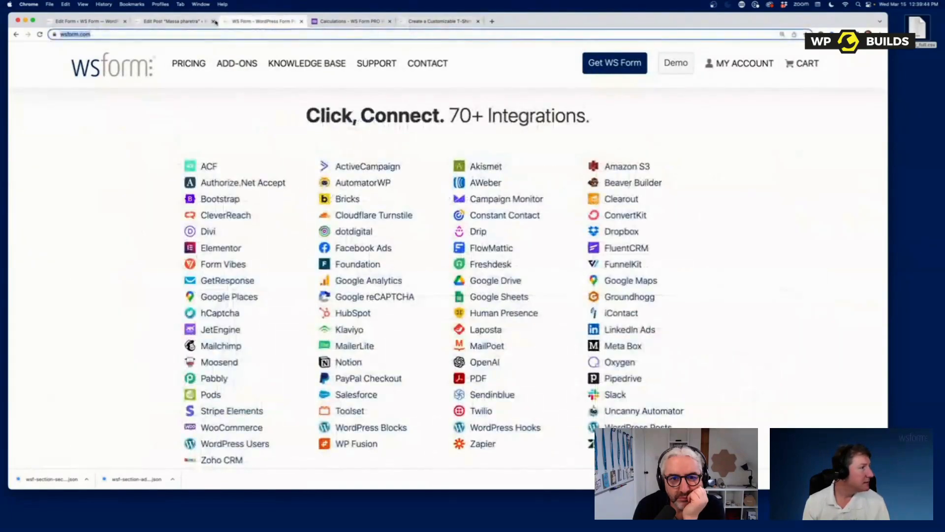
click(324, 23)
click(172, 21)
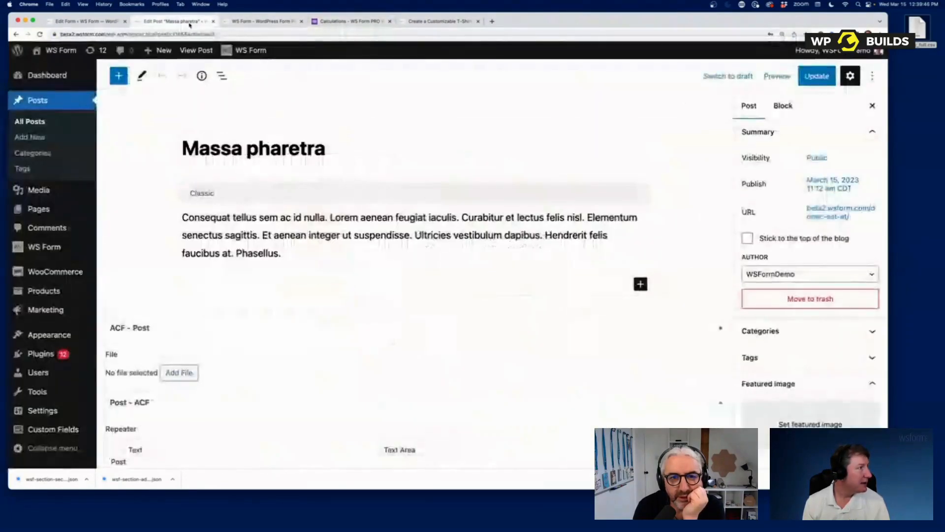
- Load wsform.com and show the Knowledge Base Calculated Fields article's Repeatable Sections demo
click(201, 32)
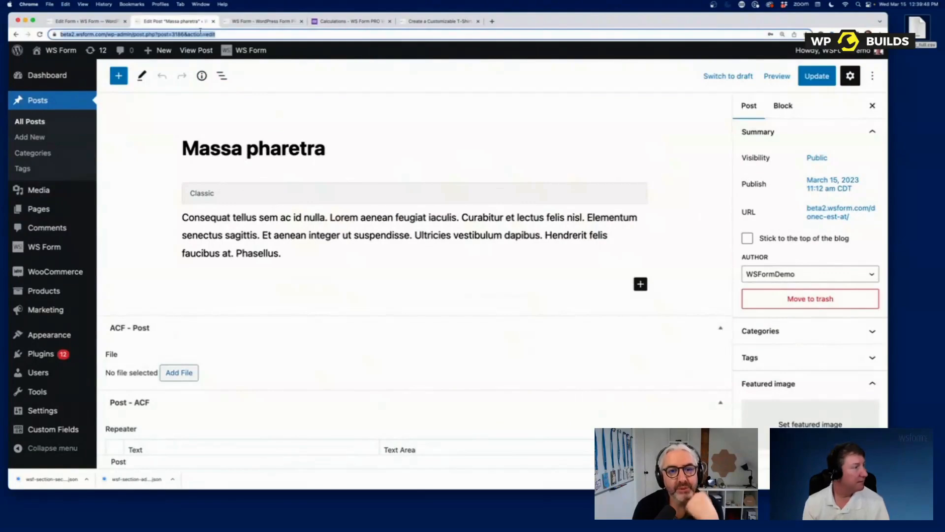
text(wsform.com)
key(Return)
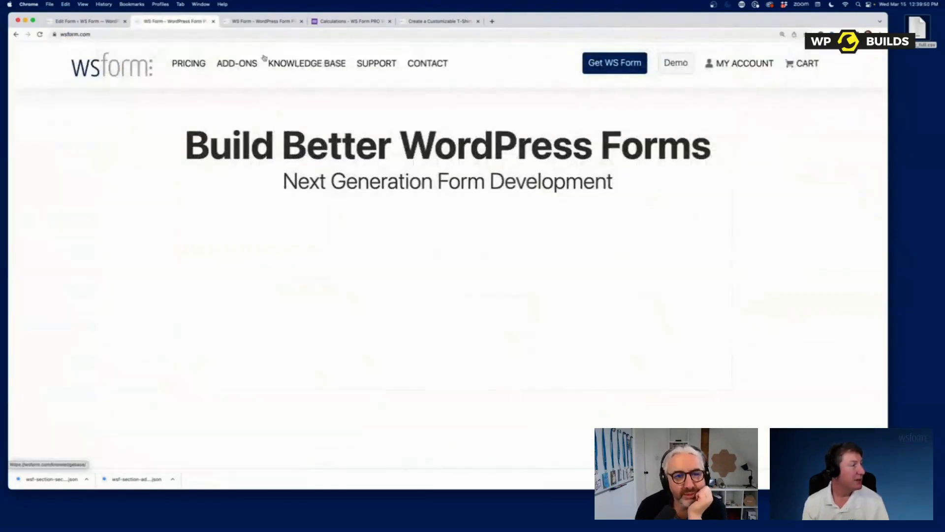
click(300, 64)
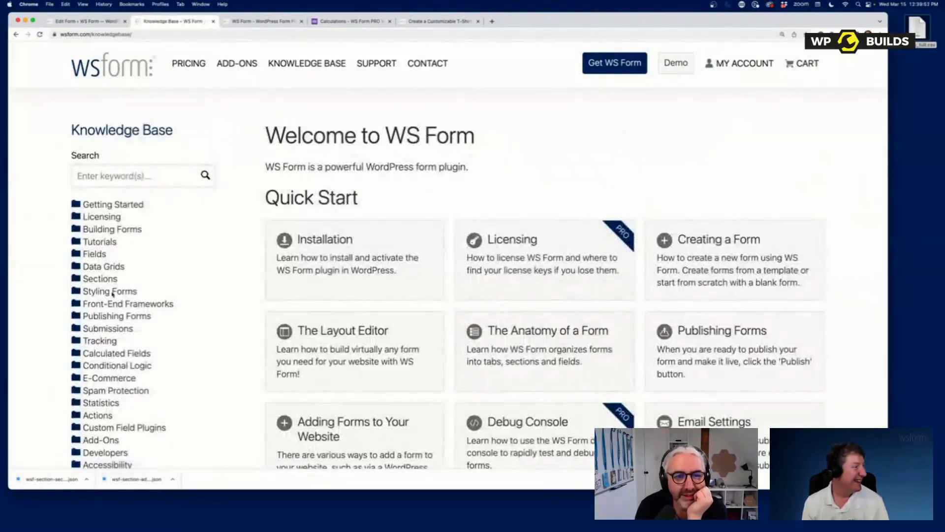
click(107, 353)
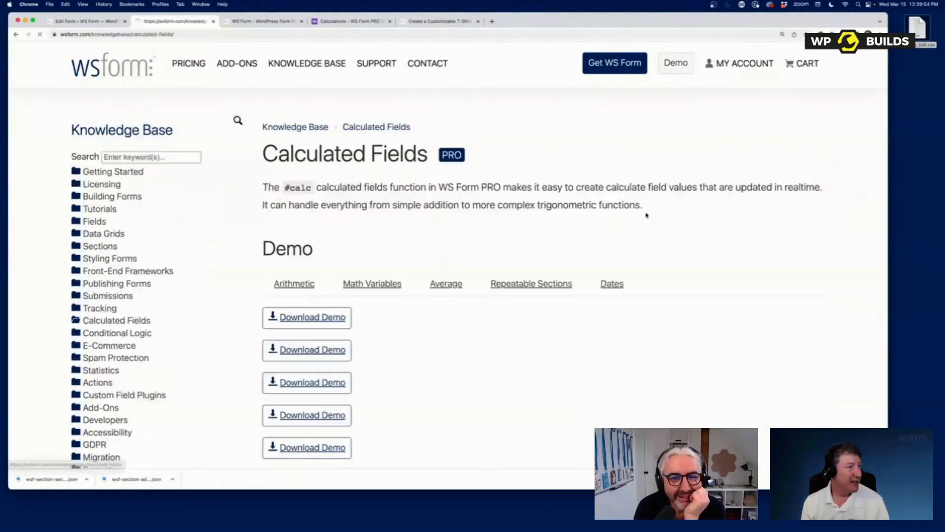
click(523, 284)
- Raise the first repeatable slider, set the Normal Section slider to 45, and add a third row
scroll(724, 238, down, 5)
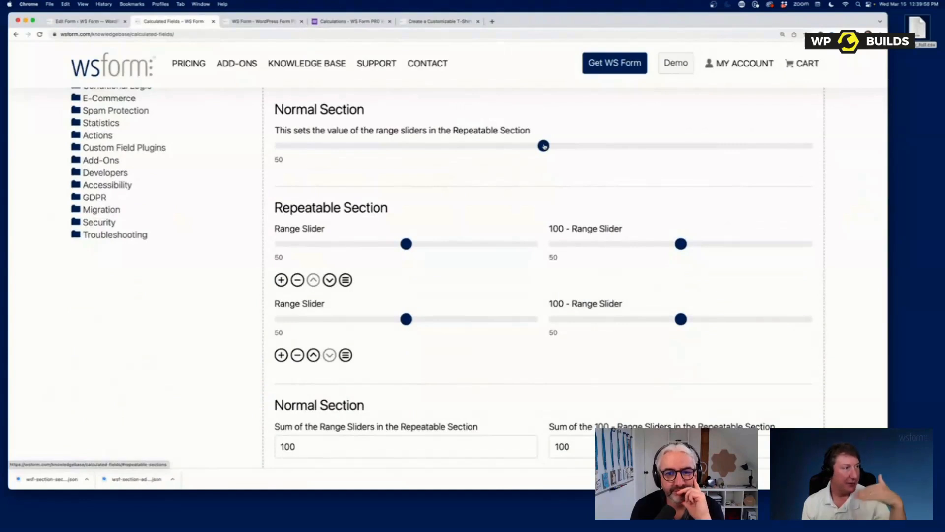
mouse_move(407, 250)
mouse_down()
mouse_move(417, 248)
mouse_move(409, 248)
mouse_up()
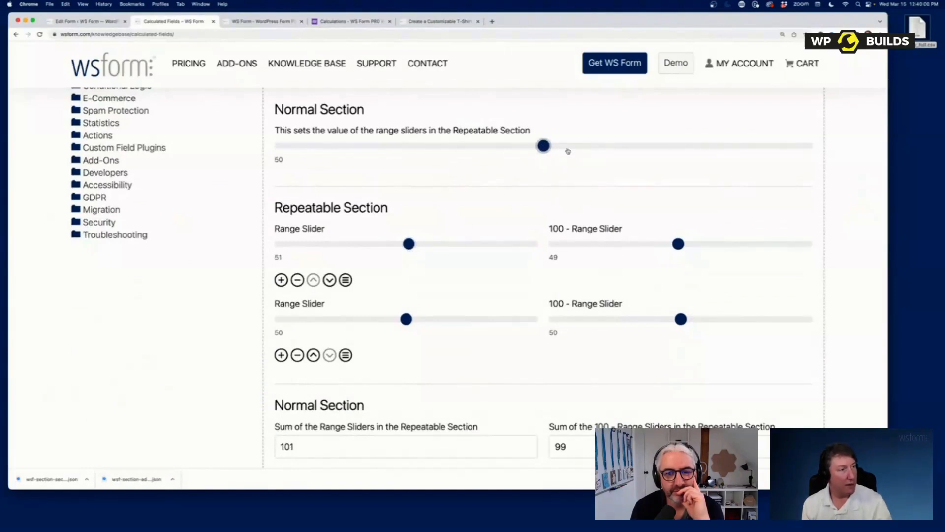
drag(544, 146, 500, 159)
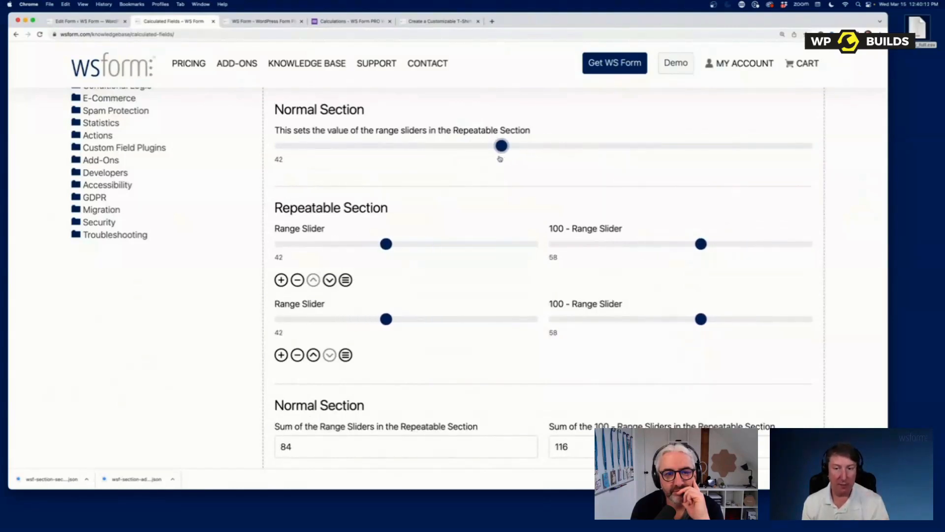
click(281, 355)
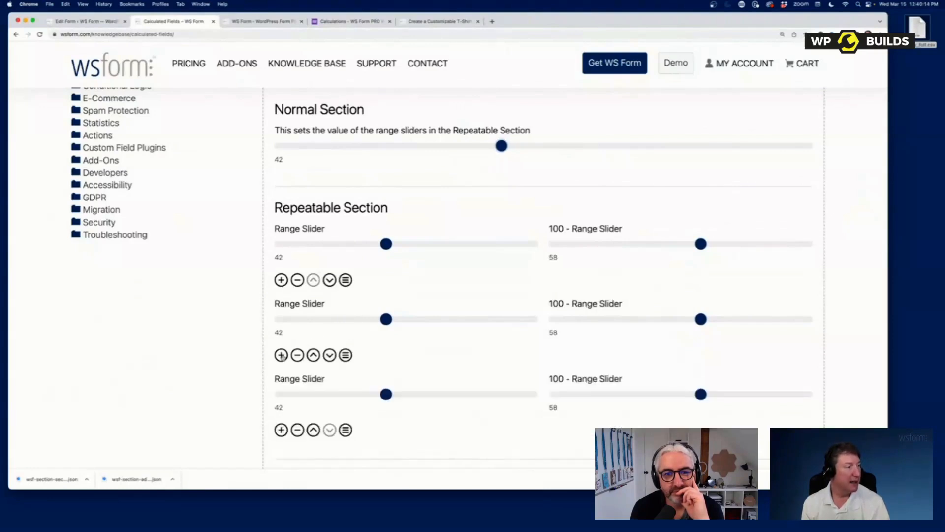
drag(501, 146, 486, 159)
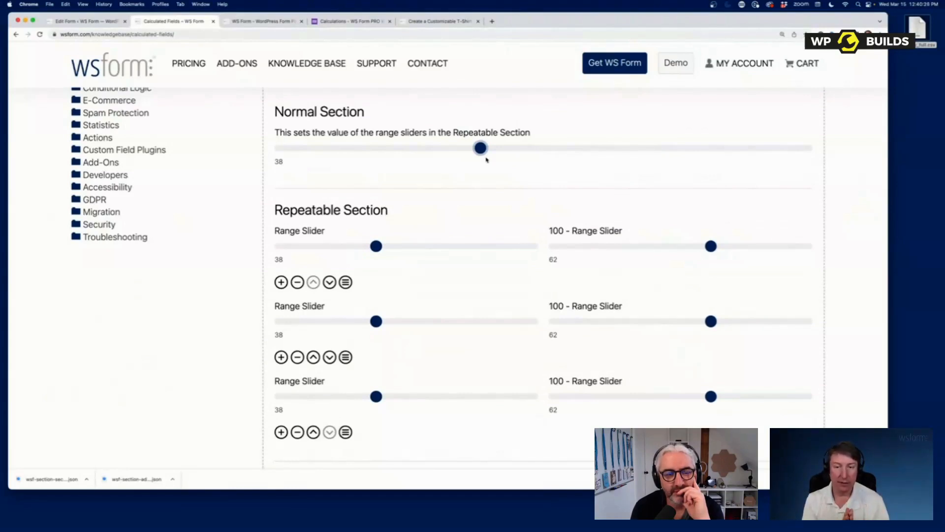
scroll(481, 156, down, 1)
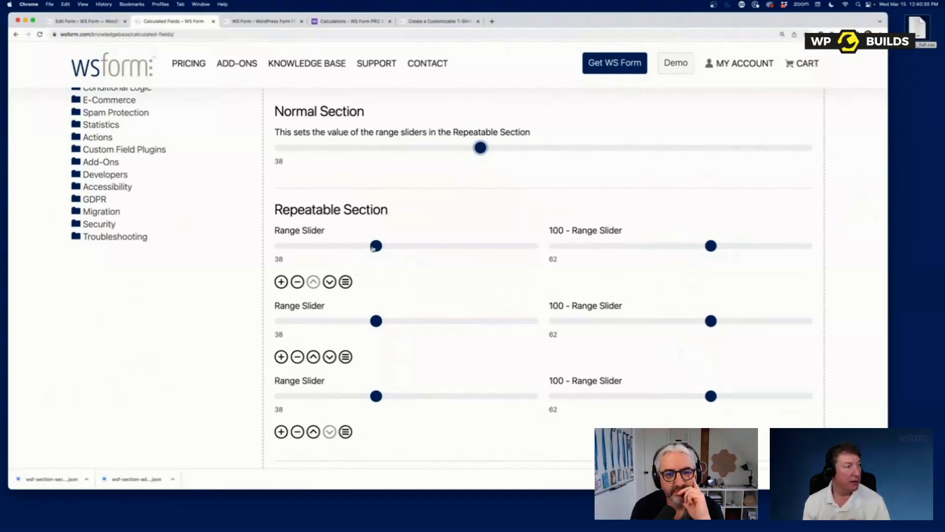
- Drag the three row sliders to new values and reorder the rows to read 58, 29 and 67
drag(374, 248, 449, 247)
drag(376, 321, 426, 321)
drag(376, 396, 354, 396)
mouse_move(345, 356)
mouse_down()
mouse_move(346, 284)
mouse_move(352, 357)
mouse_up()
click(313, 356)
click(329, 357)
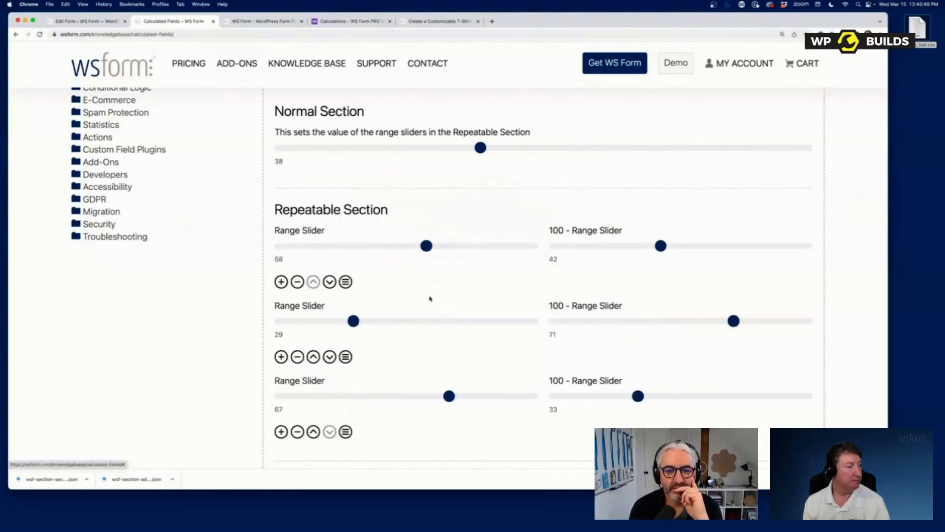
- Drag the last range slider in the Calculated Fields demo to update the sums
scroll(431, 309, down, 2)
scroll(433, 318, down, 3)
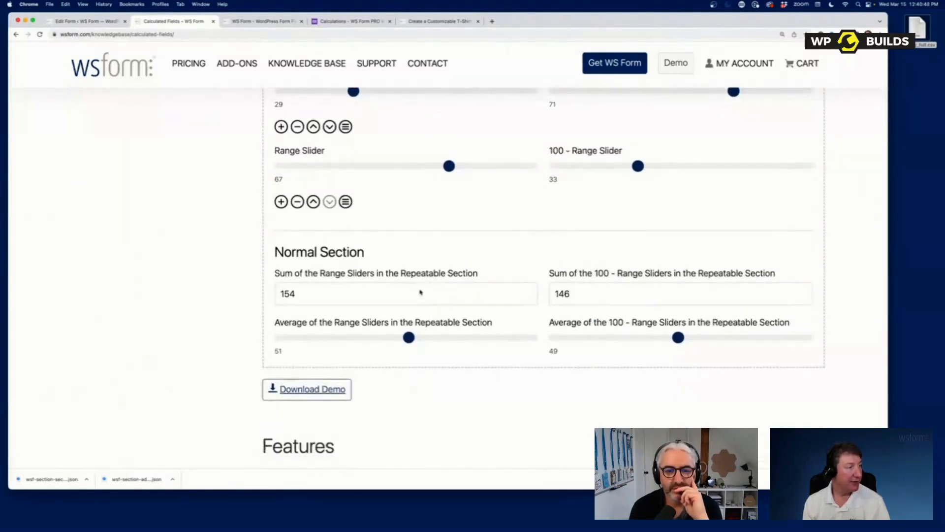
drag(448, 167, 468, 175)
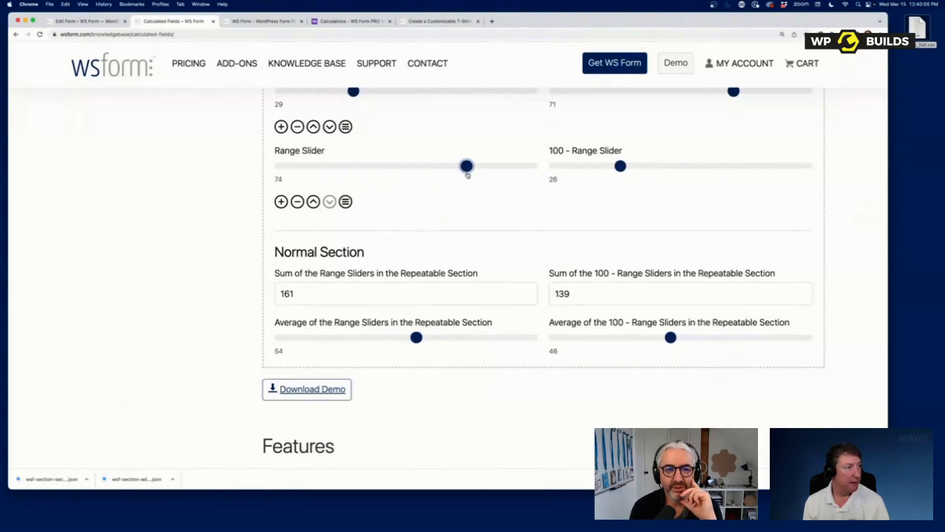
mouse_move(417, 340)
mouse_down()
mouse_move(460, 339)
mouse_move(401, 338)
mouse_up()
scroll(500, 258, up, 5)
scroll(497, 268, up, 4)
scroll(540, 268, down, 3)
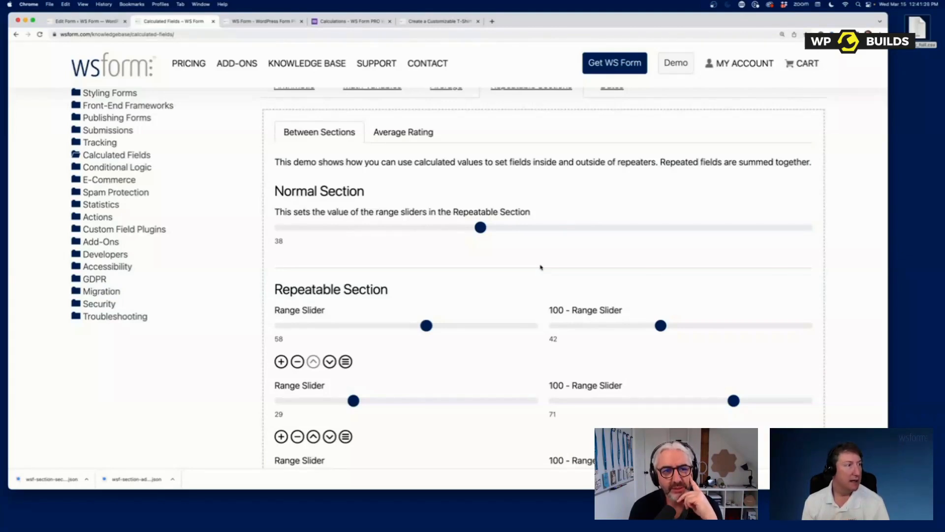
- Give the first row of the Average Rating demo the full 10 stars, then return to form editing
click(391, 132)
click(401, 223)
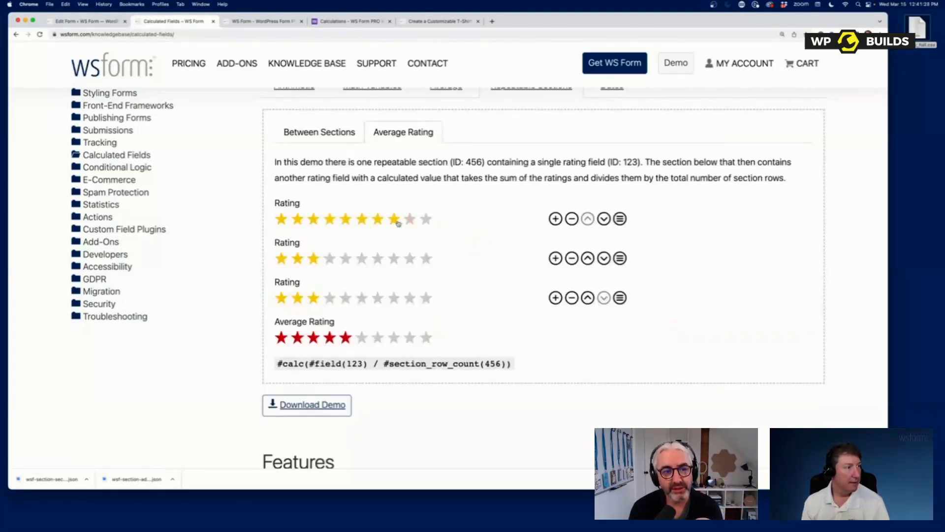
click(426, 219)
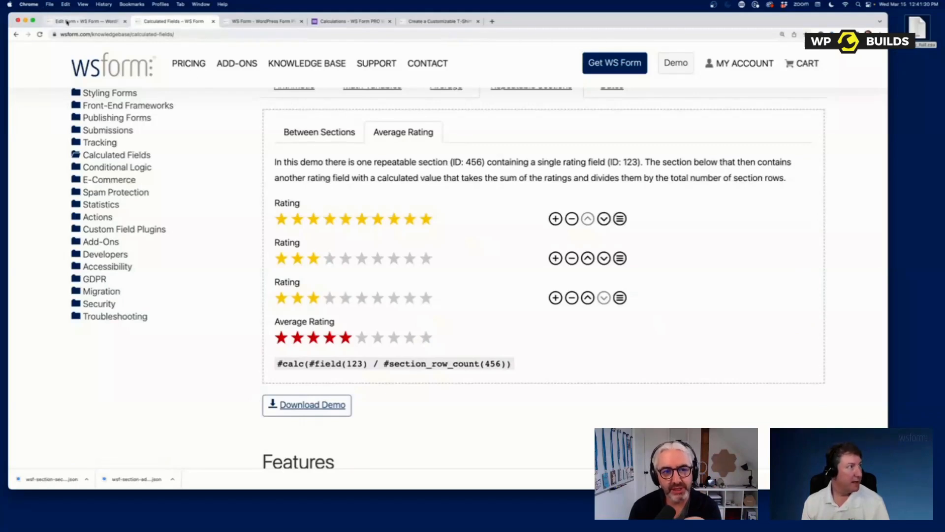
click(67, 22)
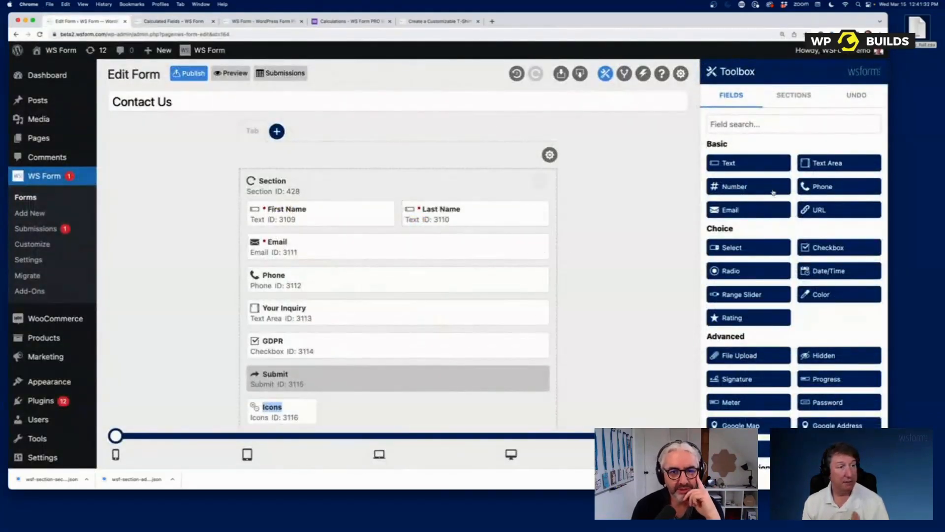
- Add a new form, browse the Demos templates, then show the User Management templates
click(24, 215)
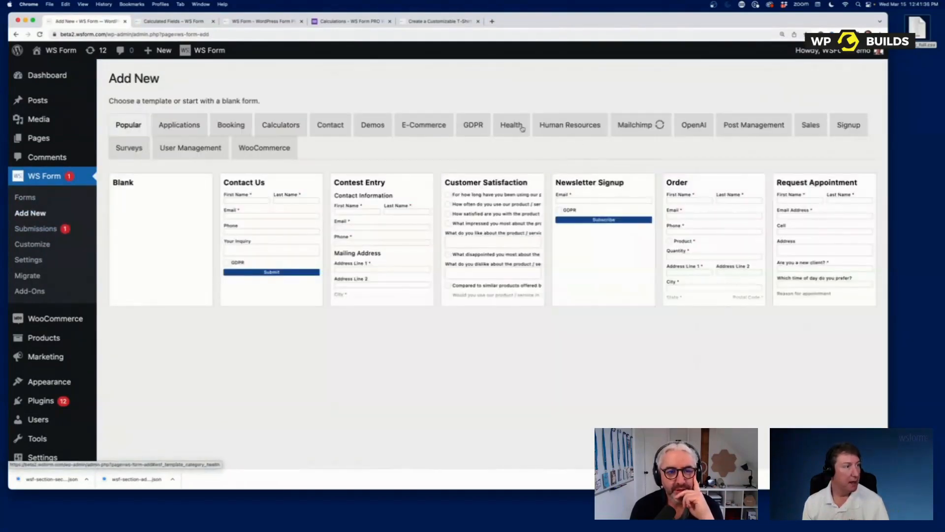
click(374, 125)
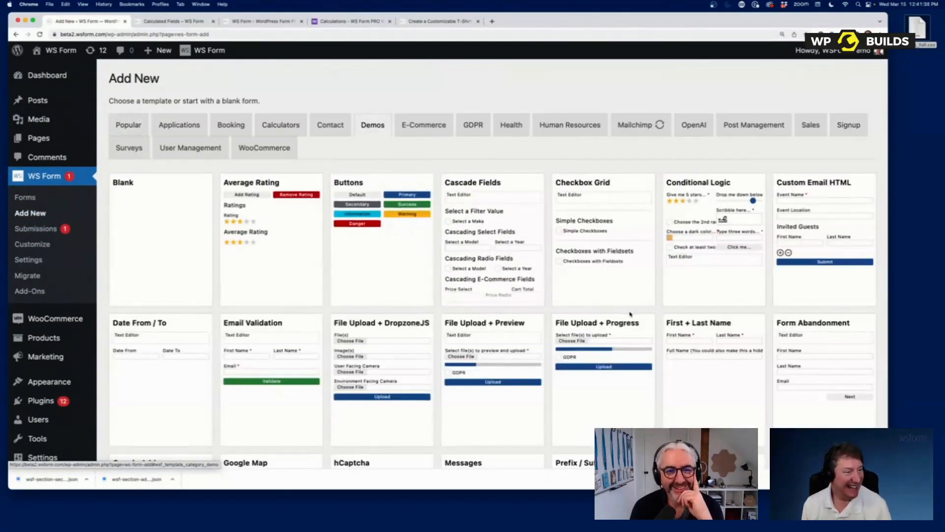
scroll(630, 314, down, 8)
mouse_move(822, 264)
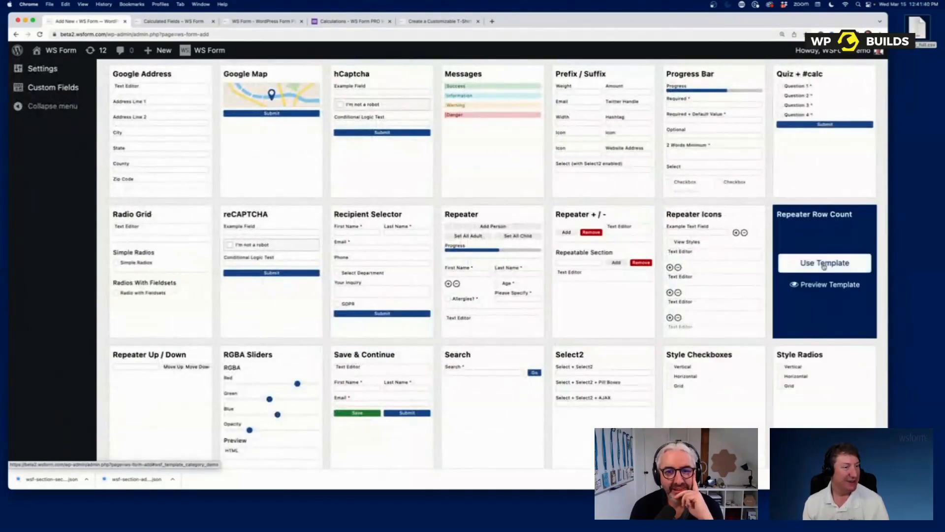
scroll(478, 354, up, 8)
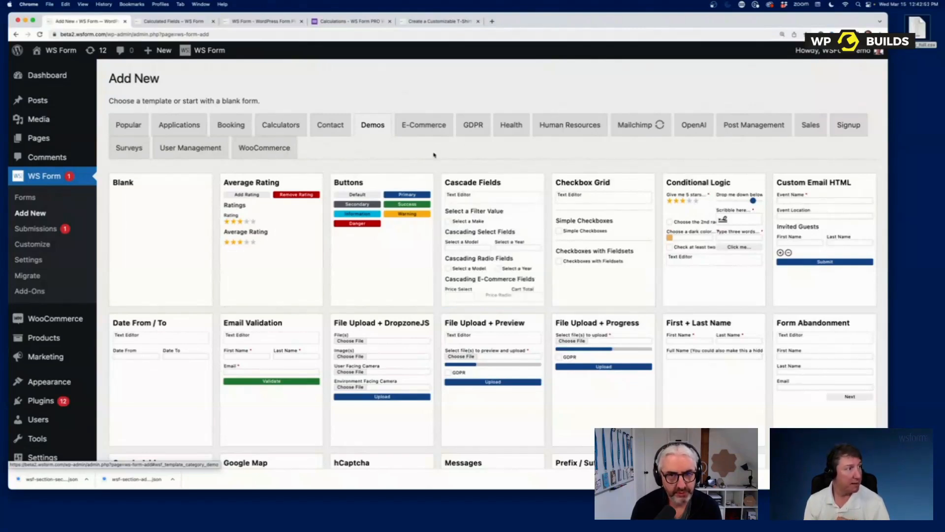
click(183, 152)
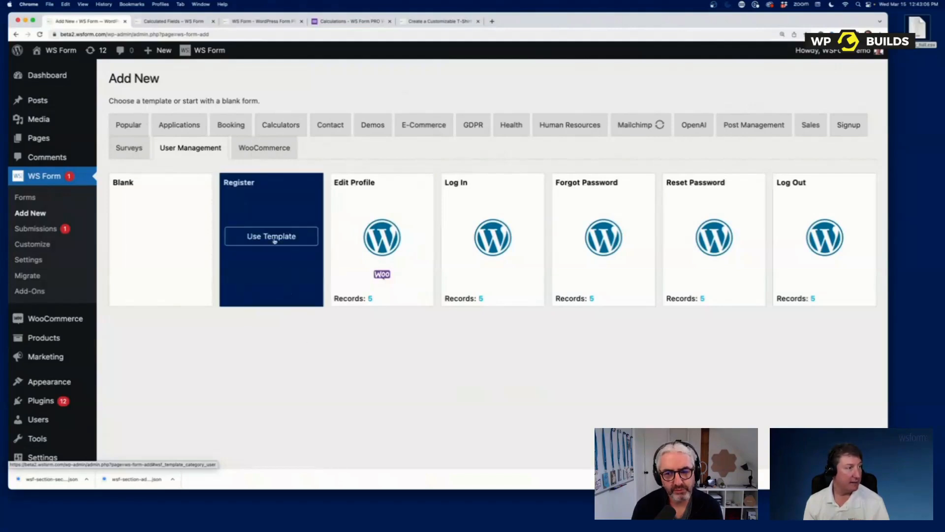
- Create a form from the Register template and review its username, email, name, password and billing fields
click(272, 236)
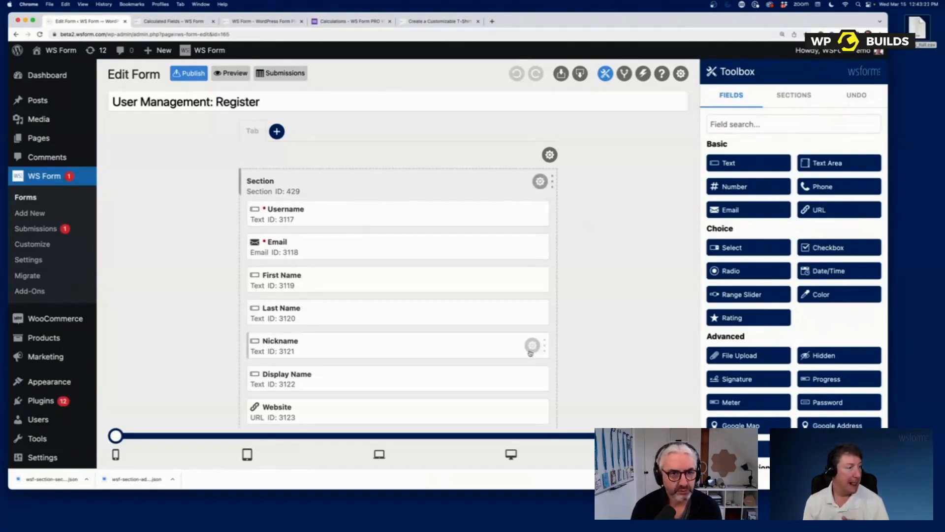
scroll(530, 350, down, 10)
scroll(526, 353, down, 5)
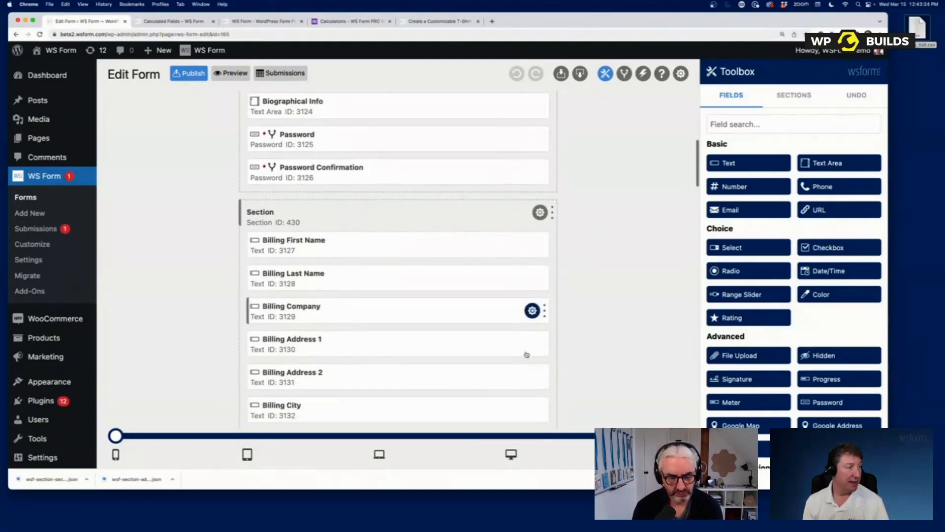
scroll(526, 354, down, 15)
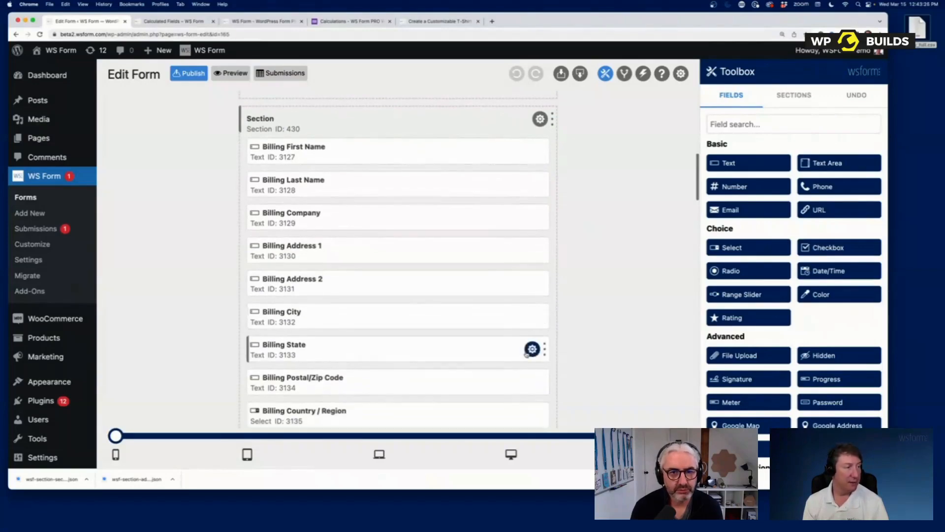
scroll(526, 354, up, 20)
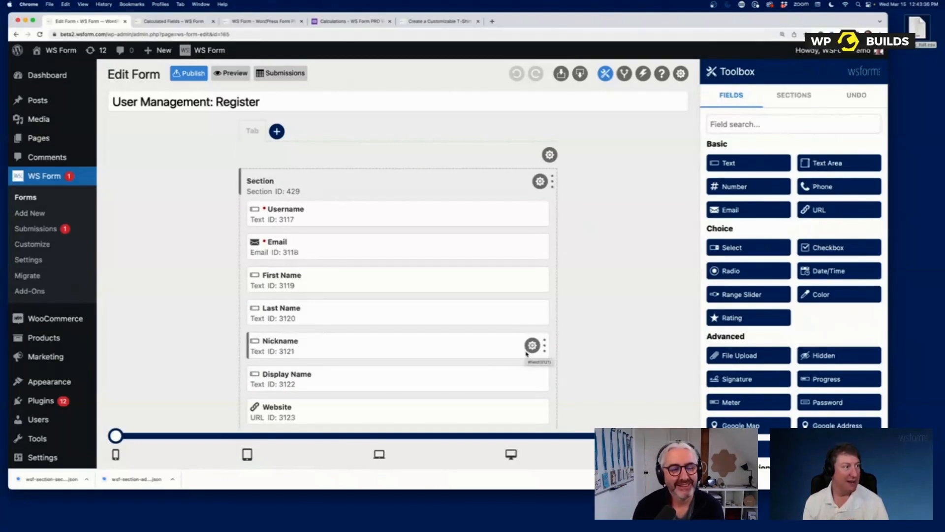
- Narrow Username and Email to half width side by side, and resize the section
drag(547, 213, 410, 218)
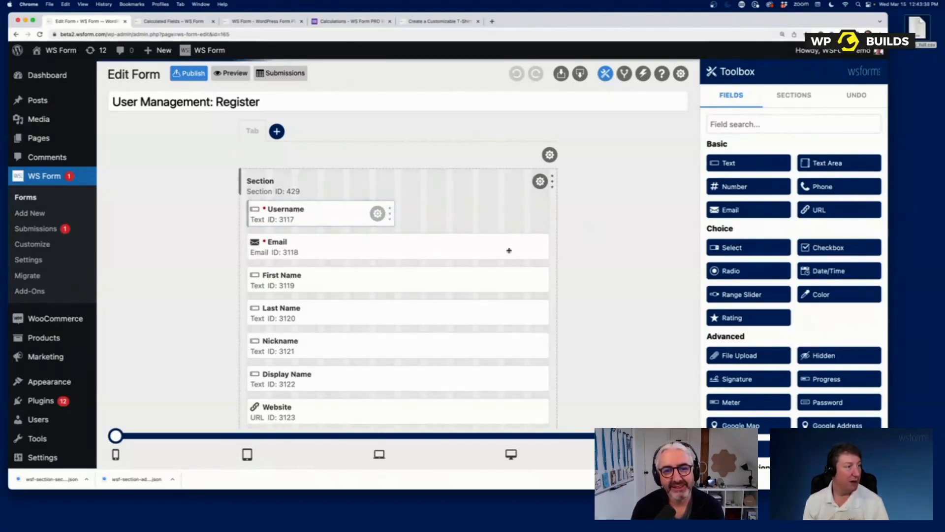
drag(548, 246, 398, 248)
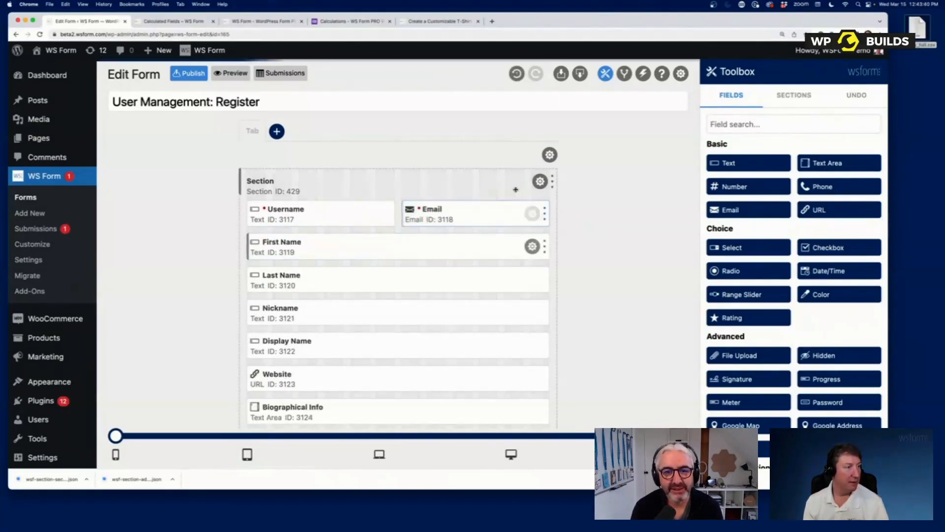
mouse_move(551, 182)
mouse_down()
mouse_move(383, 181)
mouse_move(552, 181)
mouse_up()
- Step back and forth through the Undo History, ending on the latest side-by-side layout
click(854, 102)
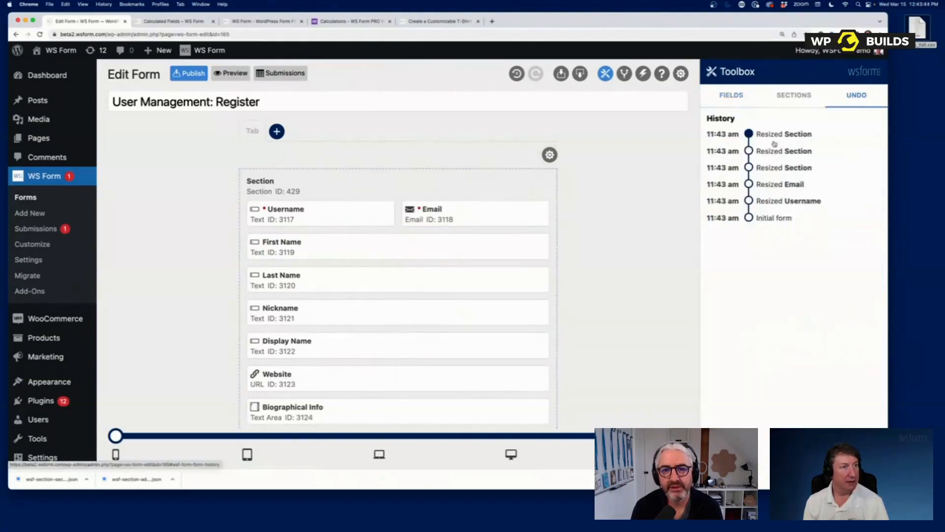
click(771, 151)
click(771, 167)
click(771, 184)
click(771, 201)
click(771, 217)
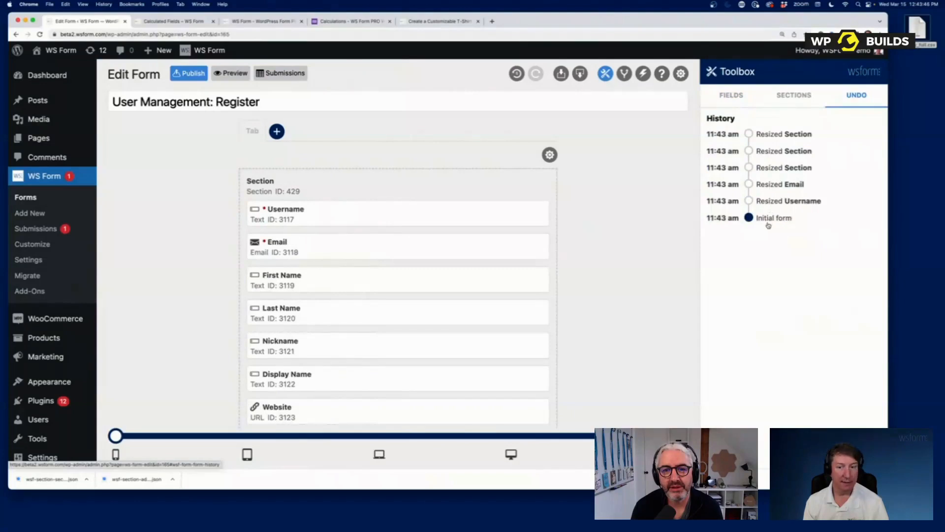
click(770, 167)
click(769, 151)
click(766, 132)
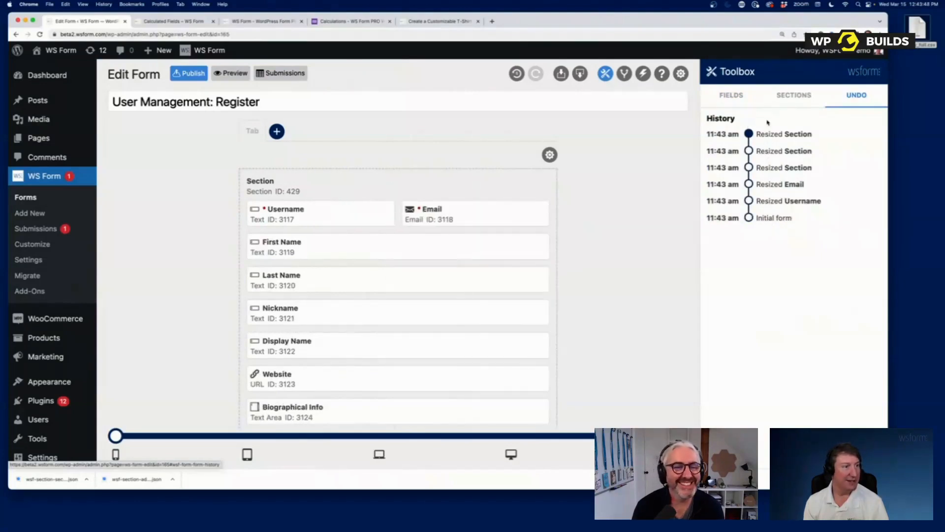
click(767, 170)
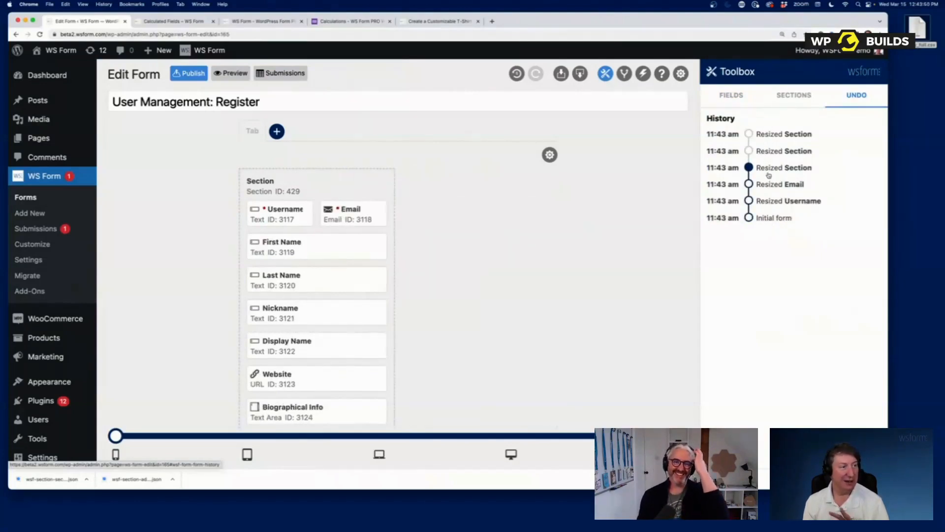
click(782, 136)
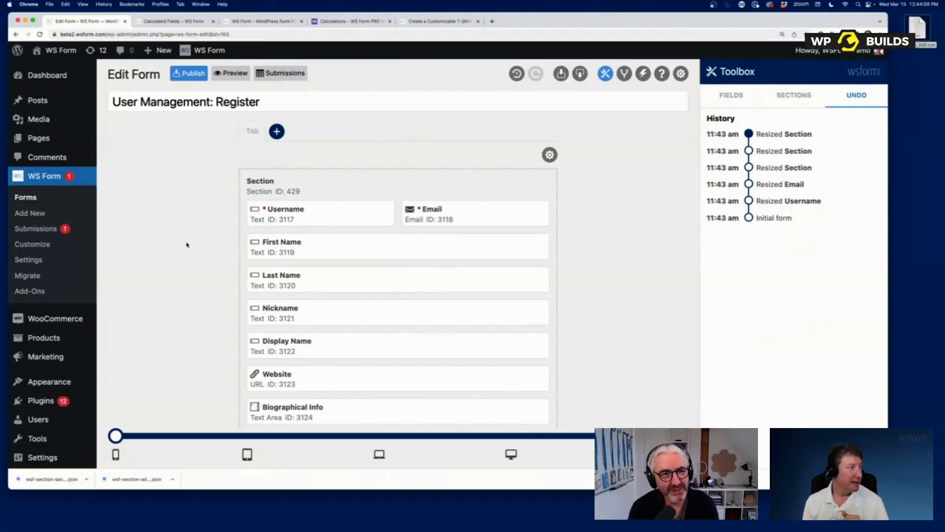
click(24, 247)
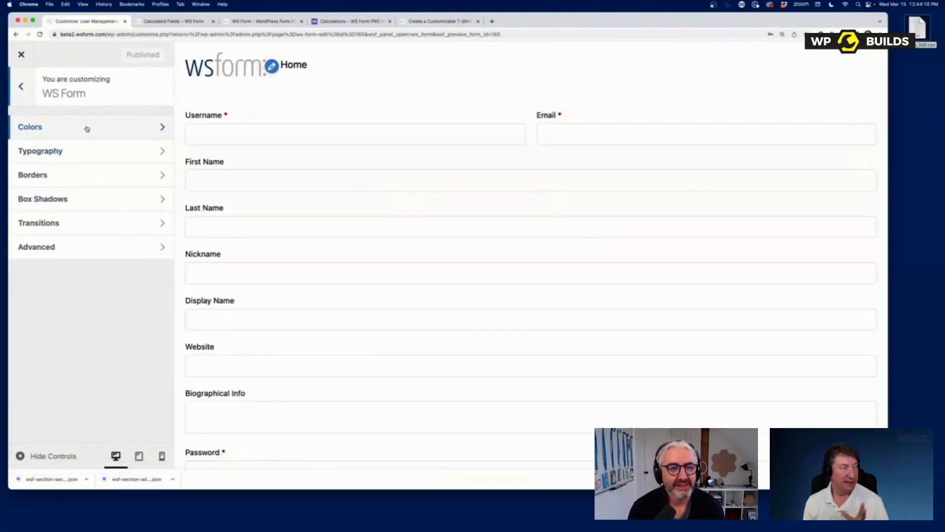
- View the Customizer's Colors settings, then close the Customizer back to the Register form editor
click(87, 128)
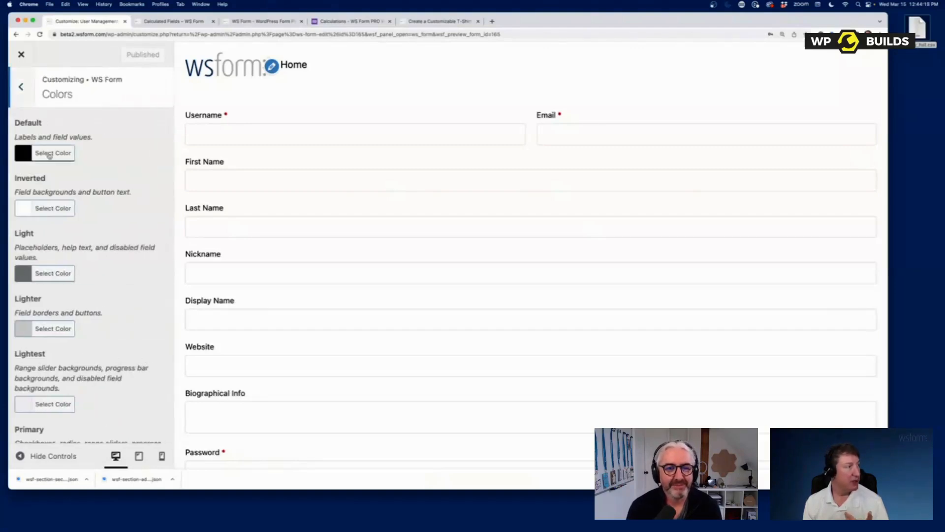
click(21, 54)
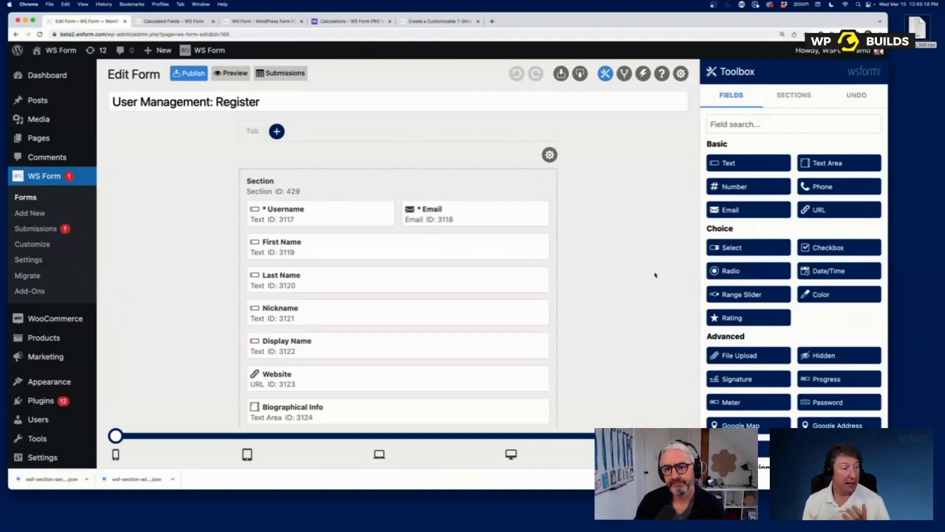
- Reset field widths and offsets so Username and Email each fill a full row
click(668, 435)
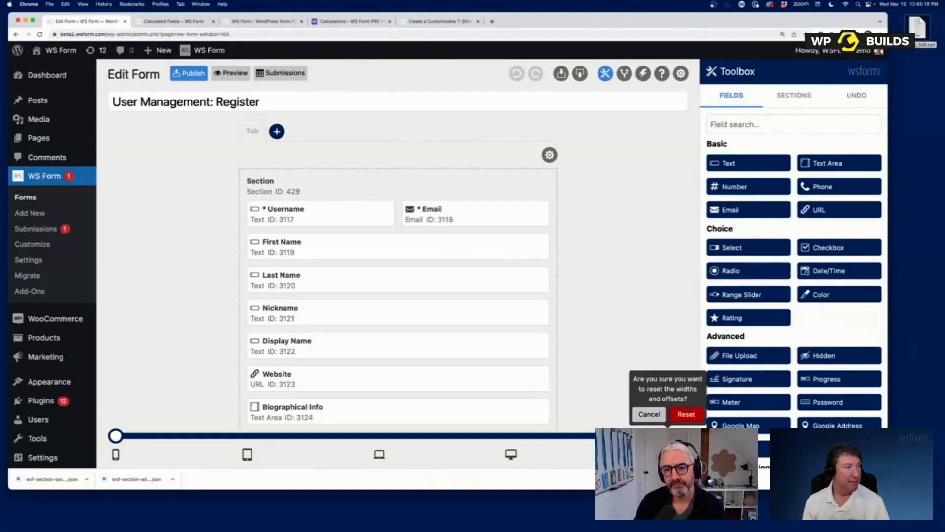
click(684, 413)
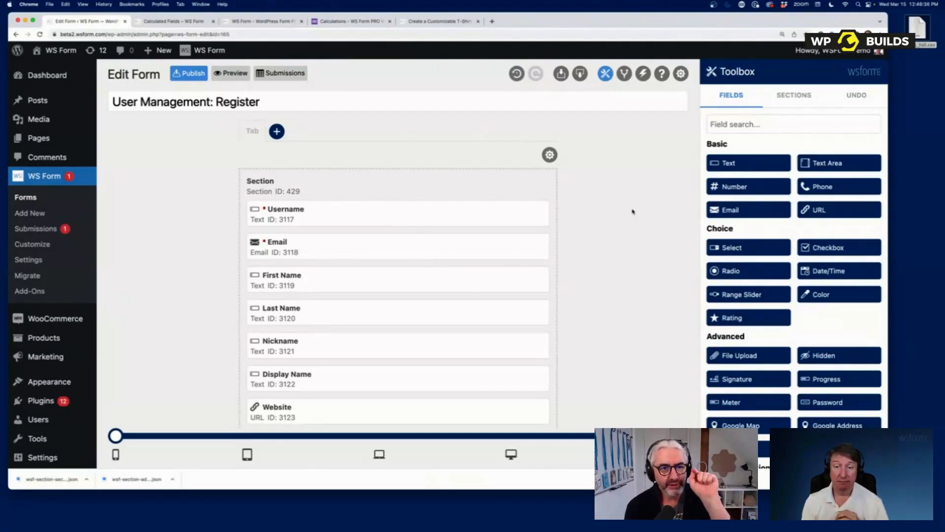
click(681, 74)
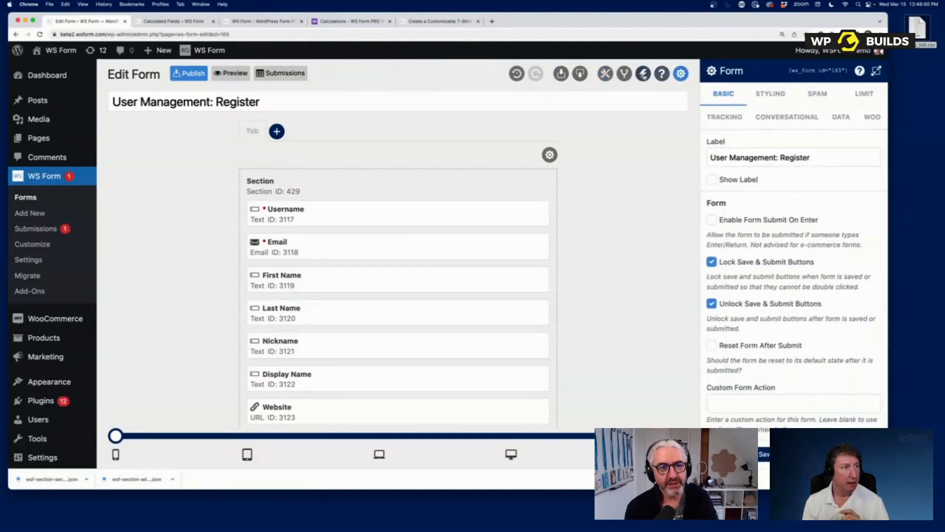
- Open the support contact form, attach the form, and enter '403 error' as the inquiry
click(661, 73)
click(841, 96)
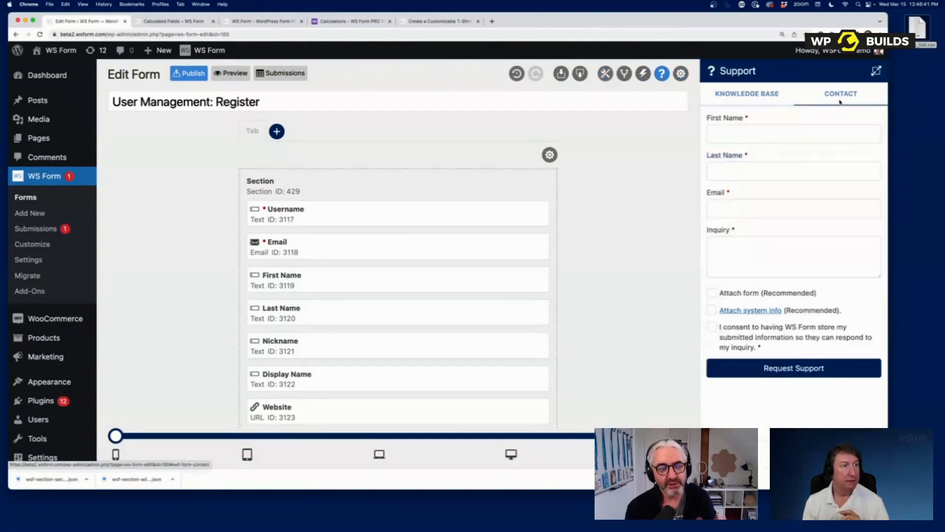
click(746, 294)
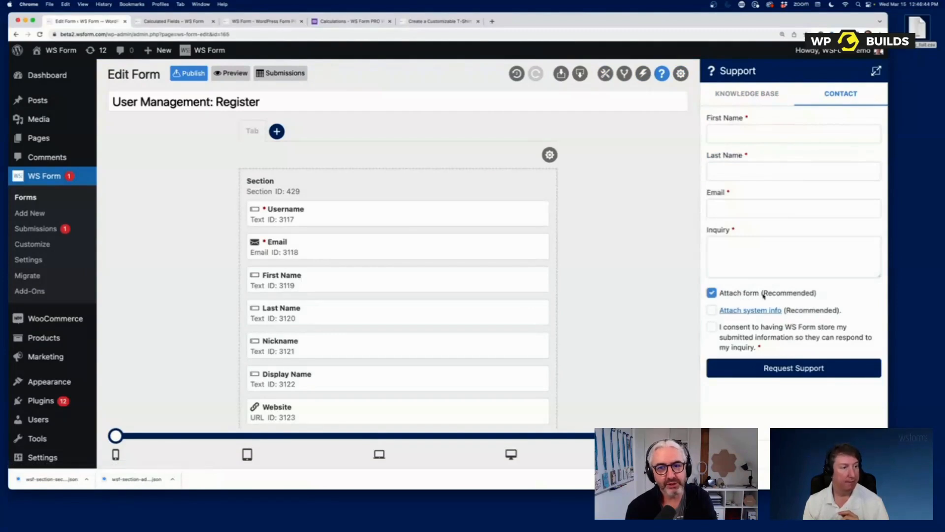
click(749, 252)
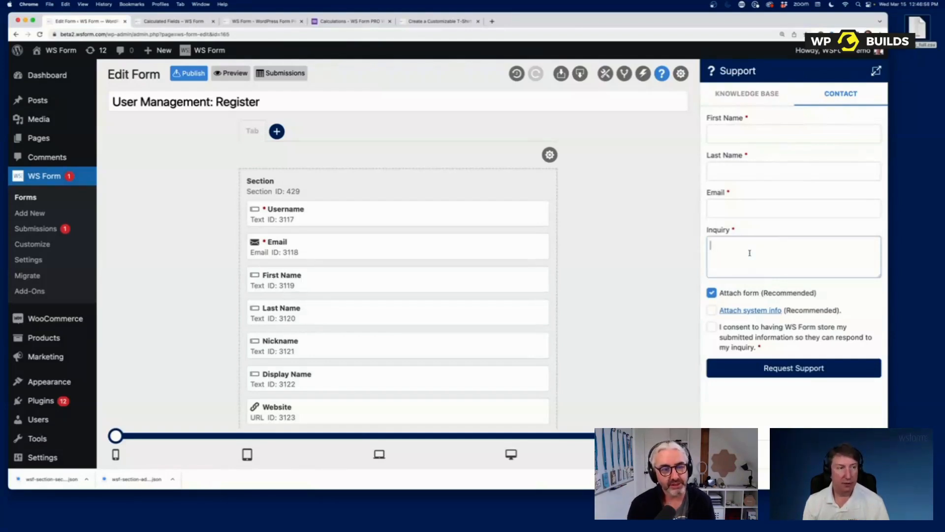
text(403 error)
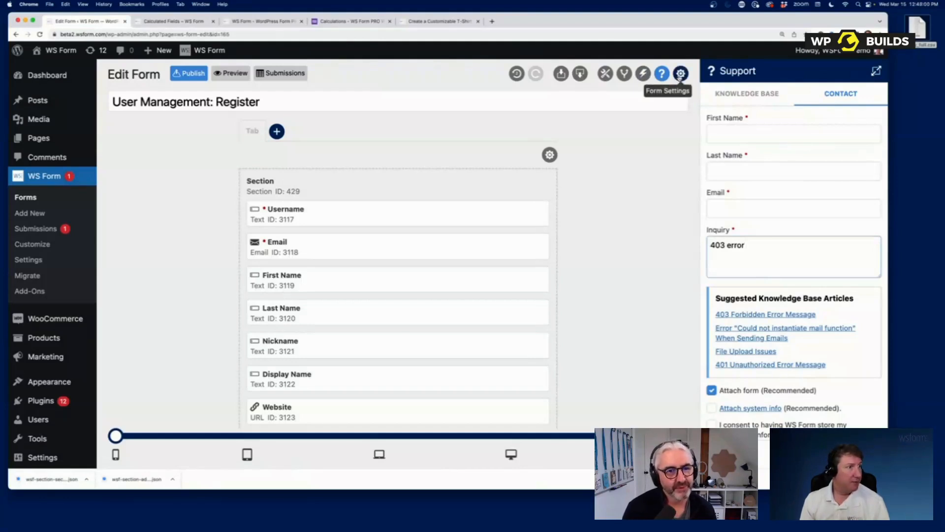
- Review the form's Conditional Logic in Form Settings, then switch to the Calculated Fields page
click(680, 75)
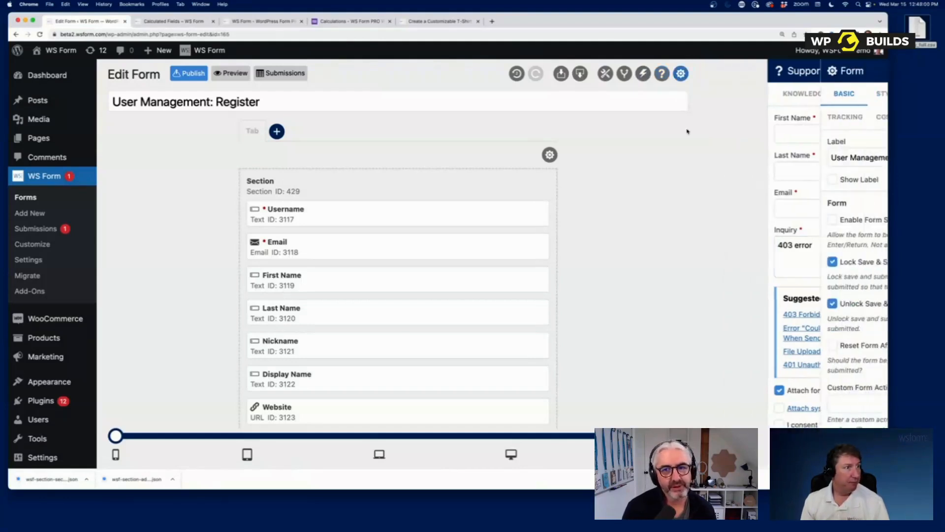
click(626, 76)
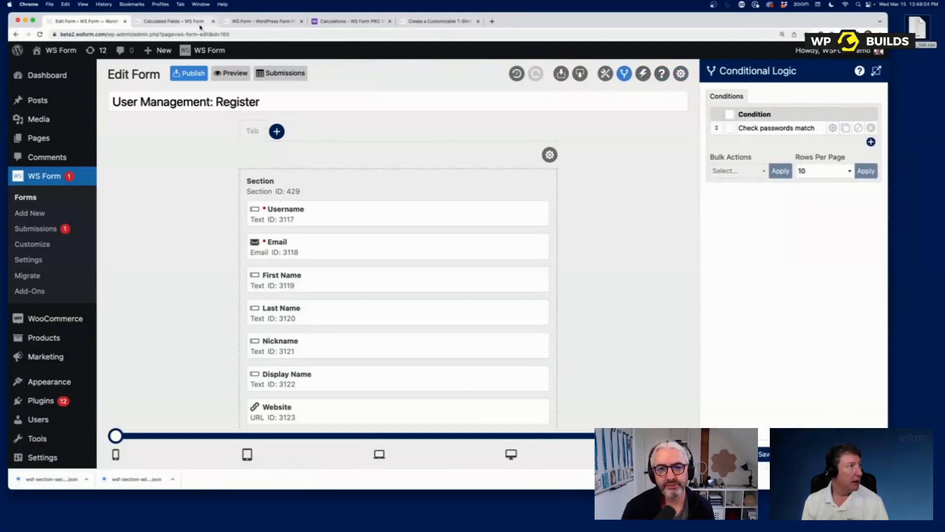
click(201, 26)
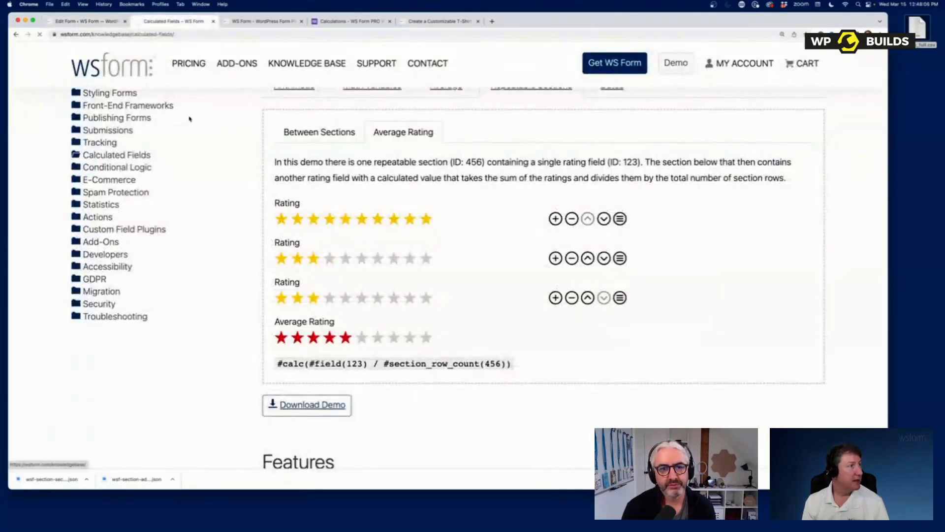
- Search the knowledge base for 'webhook', open the Webhook article and fill its demo with a random person
click(120, 177)
text(webhook)
key(Return)
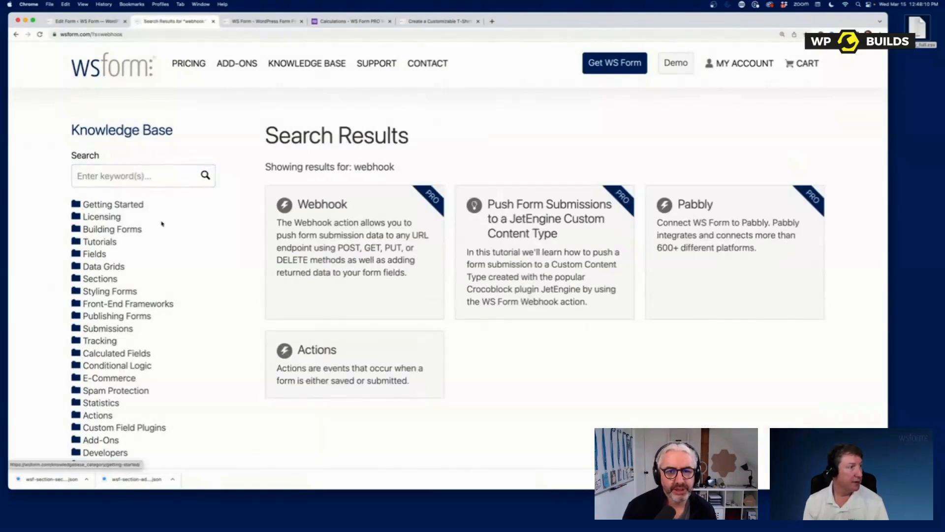
click(323, 242)
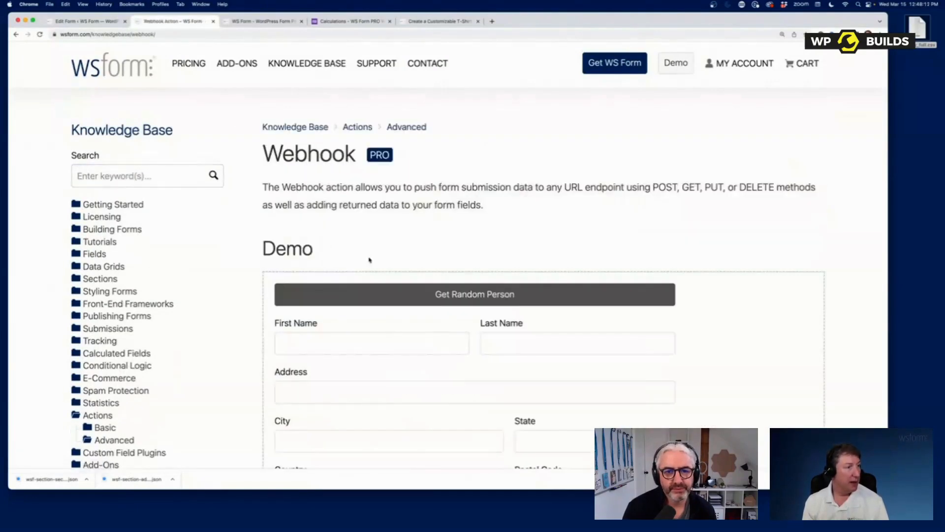
scroll(369, 260, down, 3)
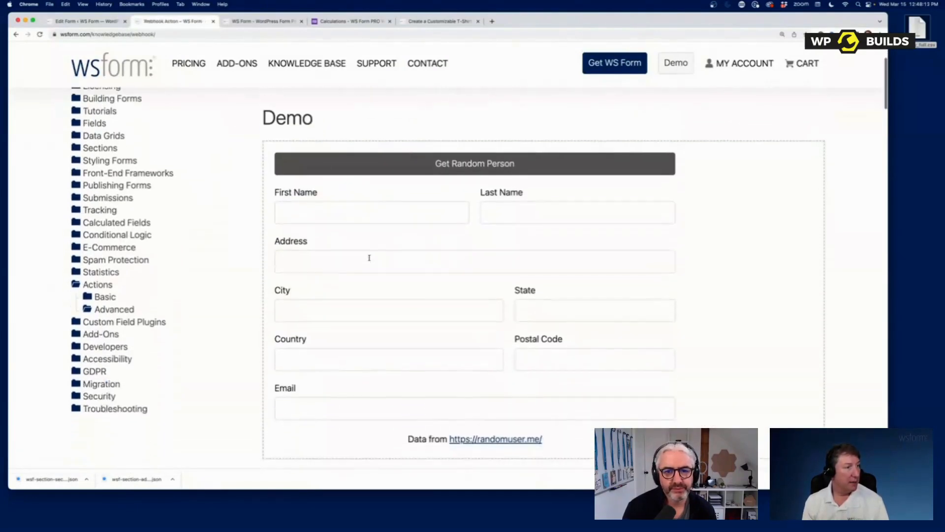
click(475, 168)
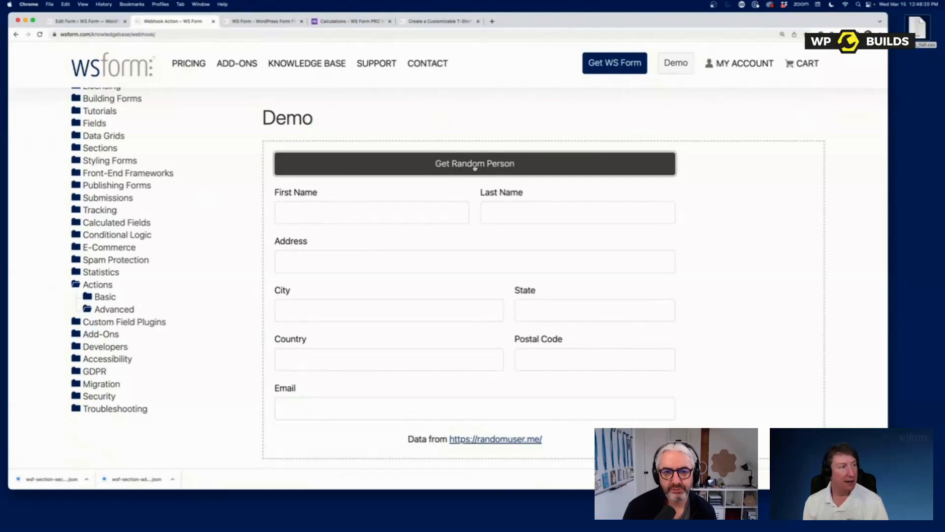
click(475, 167)
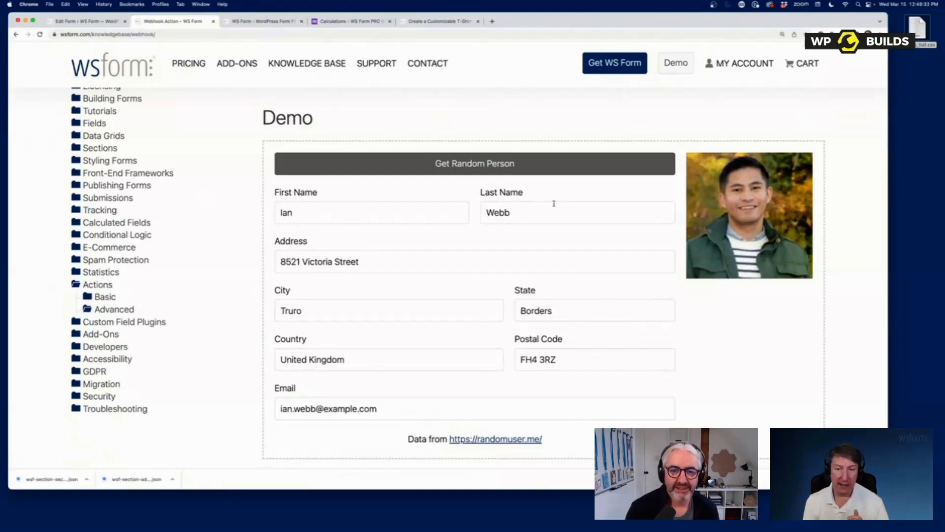
scroll(172, 211, up, 3)
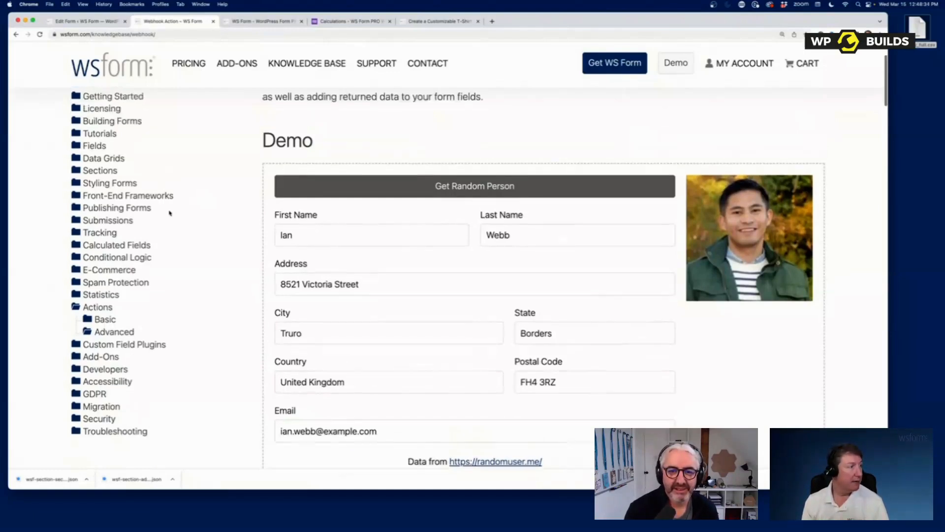
click(154, 113)
- Search for 'openai' and open the OpenAI (BETA) article
text(openai)
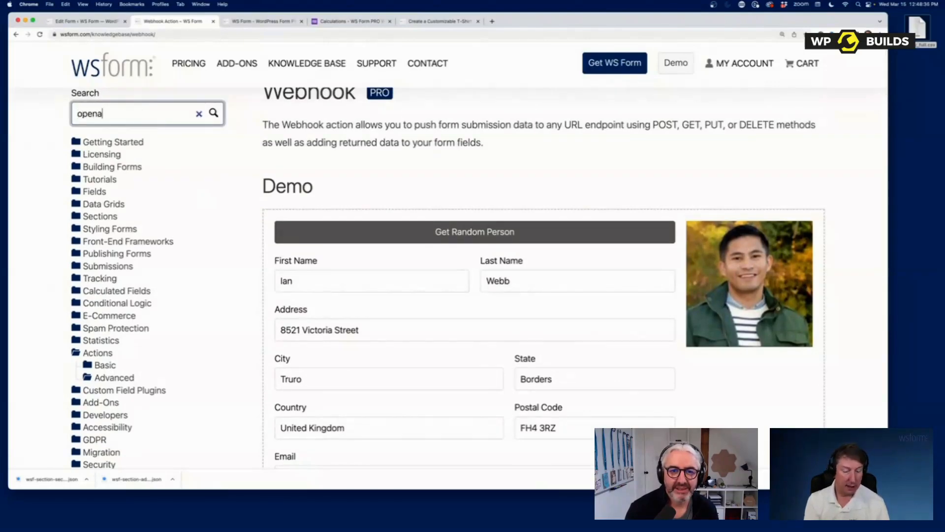
key(Return)
click(361, 209)
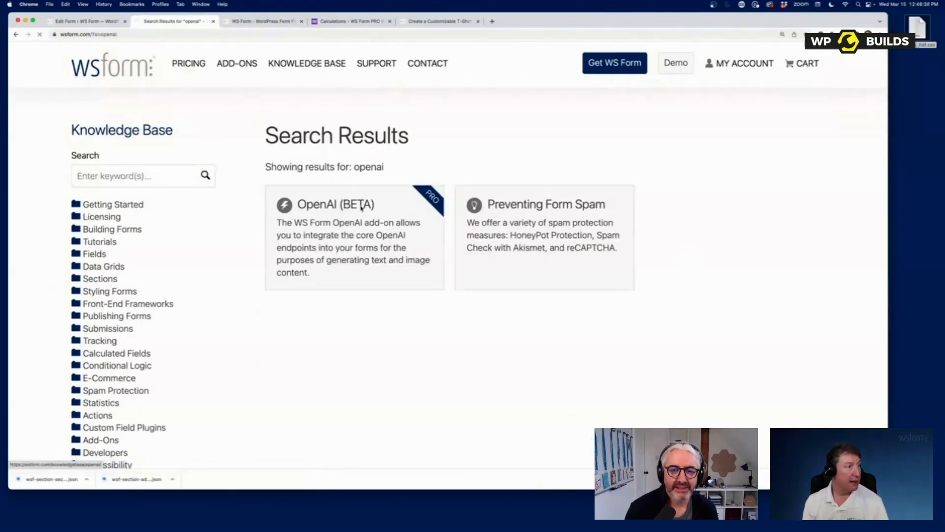
scroll(422, 280, down, 15)
scroll(422, 280, up, 2)
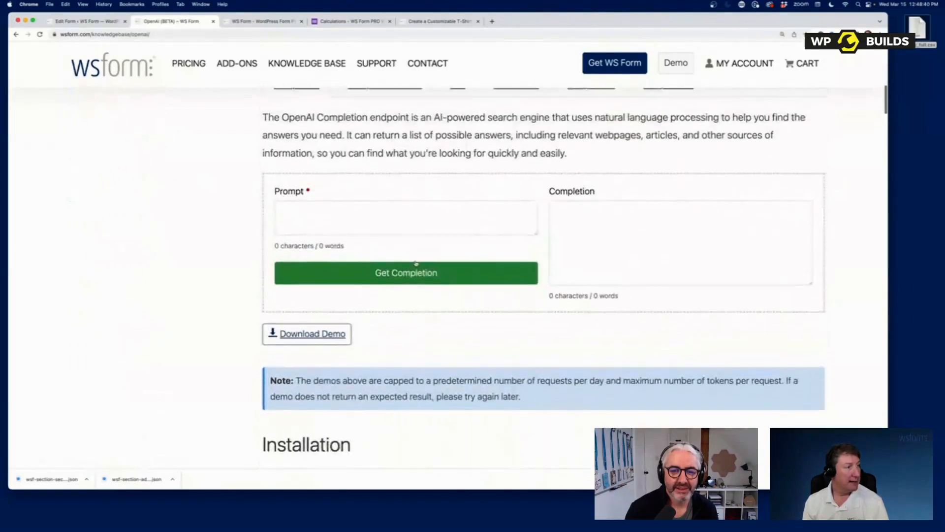
- Generate a completion for 'What is an apple?', then open the Image – File demo
click(399, 224)
text(What is an apple?)
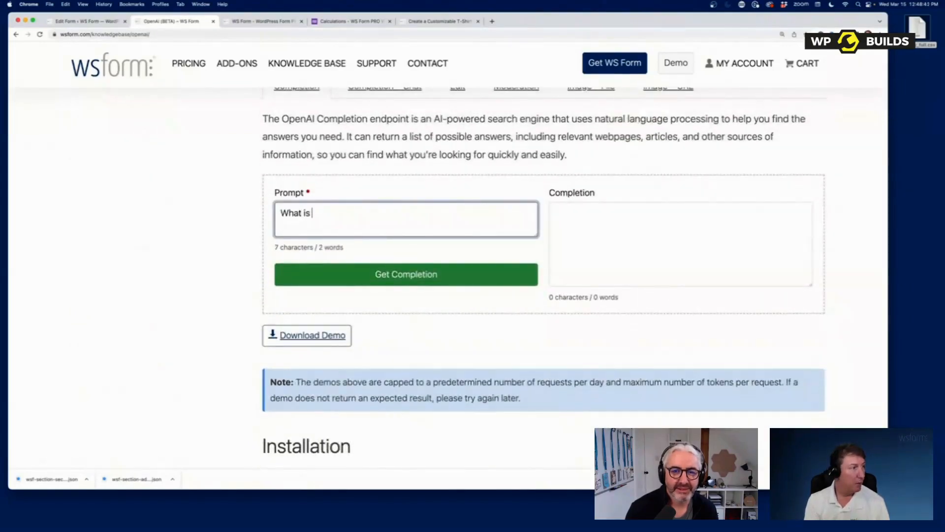
click(422, 274)
scroll(422, 279, down, 1)
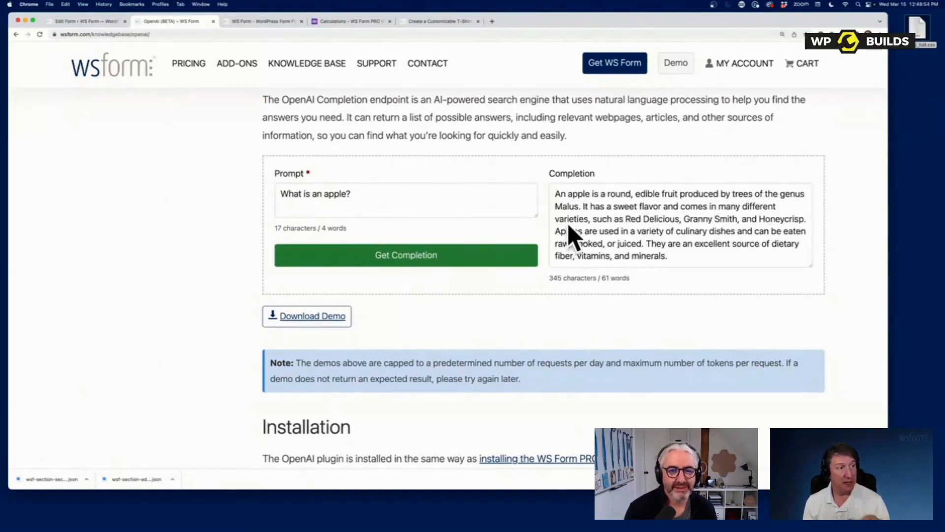
scroll(608, 251, up, 2)
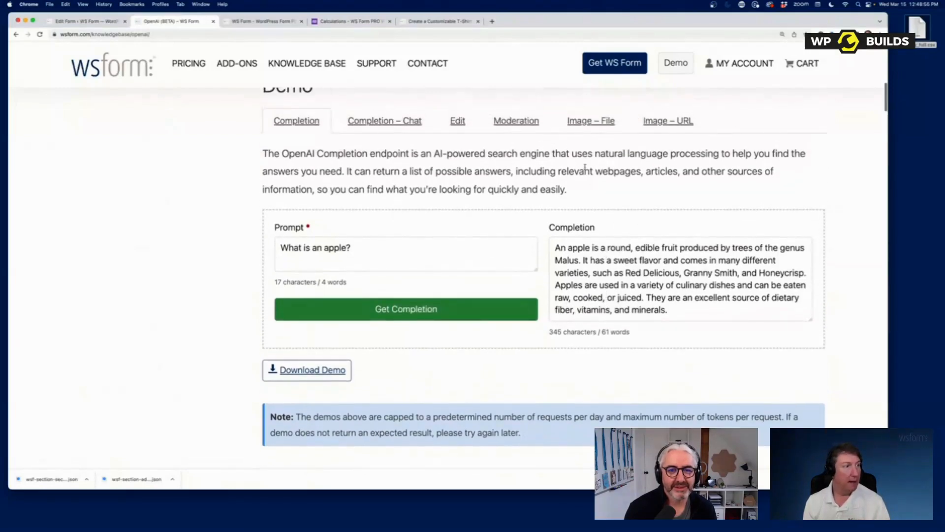
click(593, 124)
click(464, 237)
- Generate an image of 'A fluffy dog', then return to the Knowledge Base home page
text(A fluffy dohg)
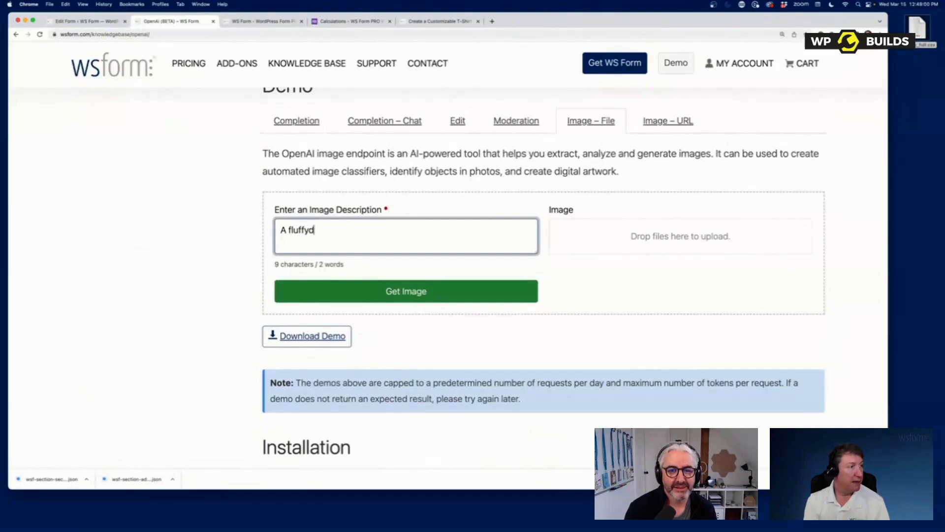
key(BackSpace)
key(BackSpace)
text(g)
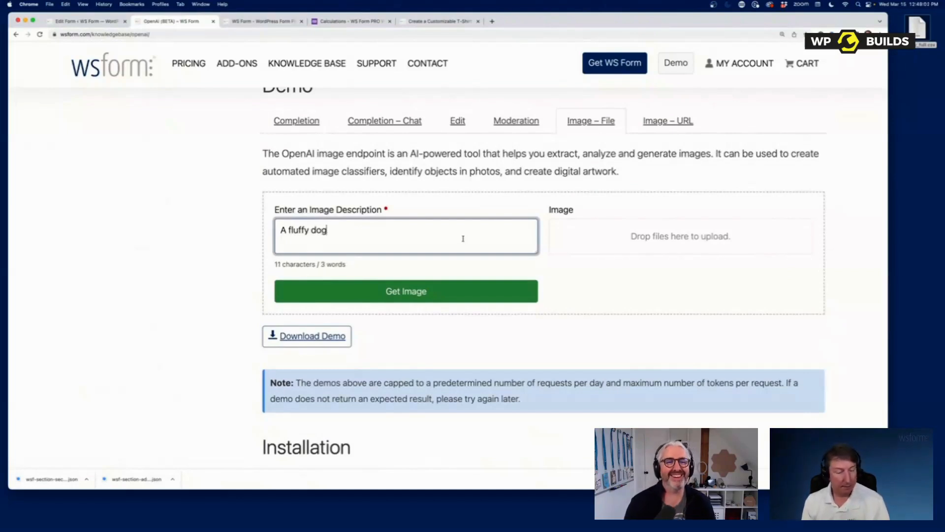
click(472, 298)
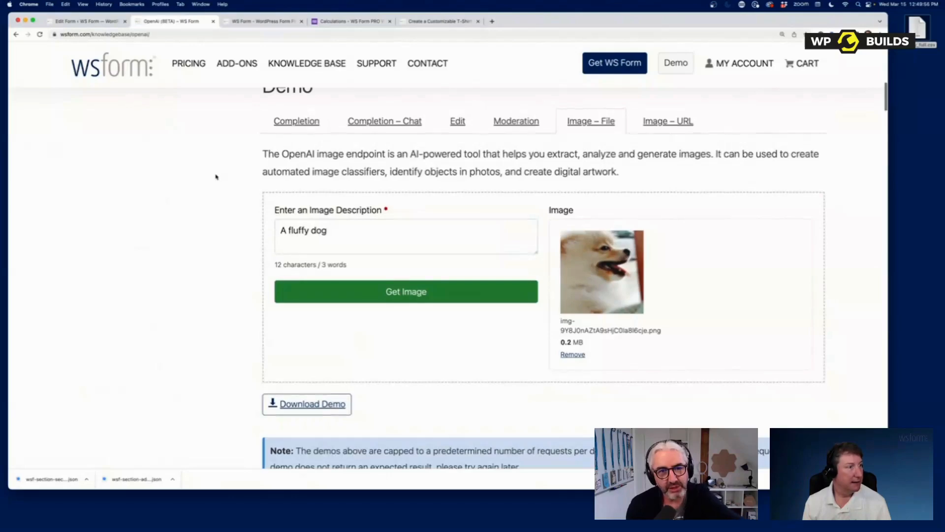
scroll(215, 176, up, 5)
click(315, 61)
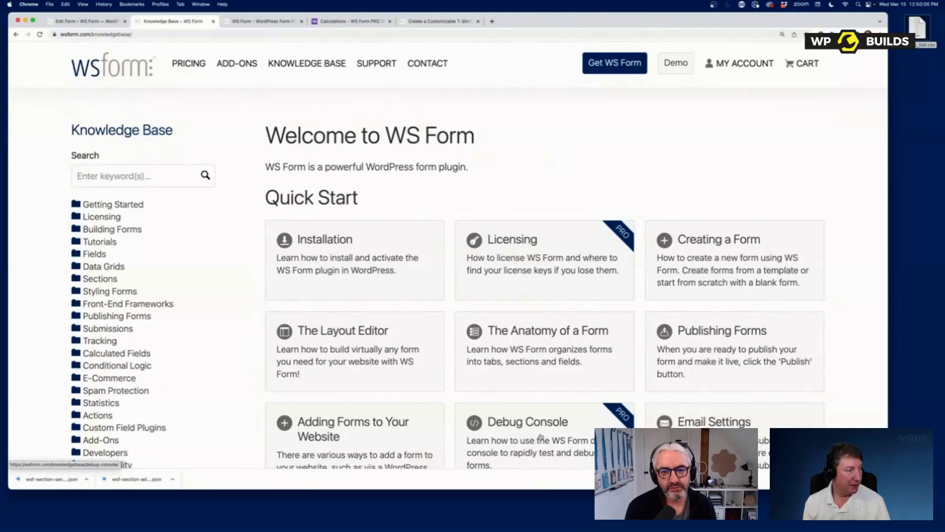
- Open and skim the Adding Forms to Your Website article
click(352, 432)
scroll(573, 243, down, 2)
scroll(573, 243, down, 12)
scroll(573, 243, up, 8)
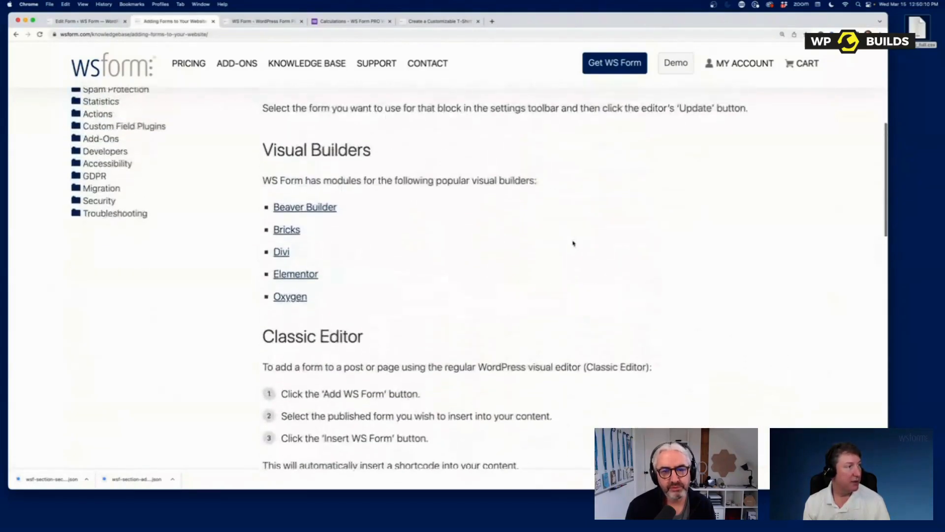
scroll(303, 194, up, 6)
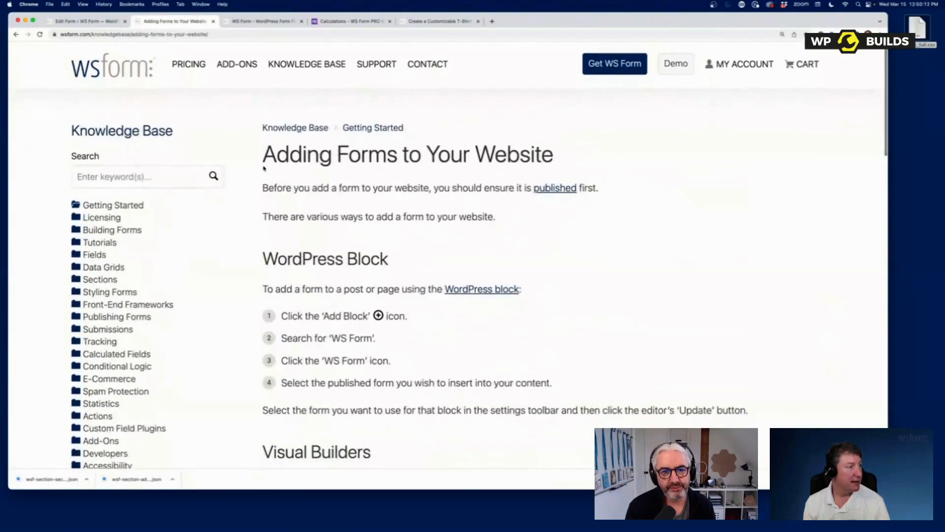
- Open the Tutorials category and browse its tutorial cards
click(102, 243)
scroll(436, 258, down, 10)
scroll(436, 258, down, 20)
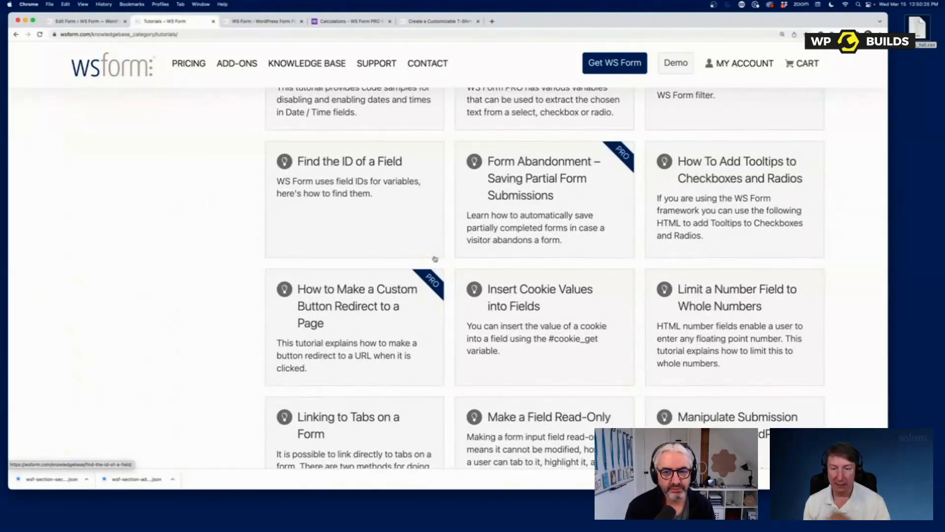
- Browse from the JavaScript tutorials category to the ACF tutorials category
scroll(435, 259, up, 15)
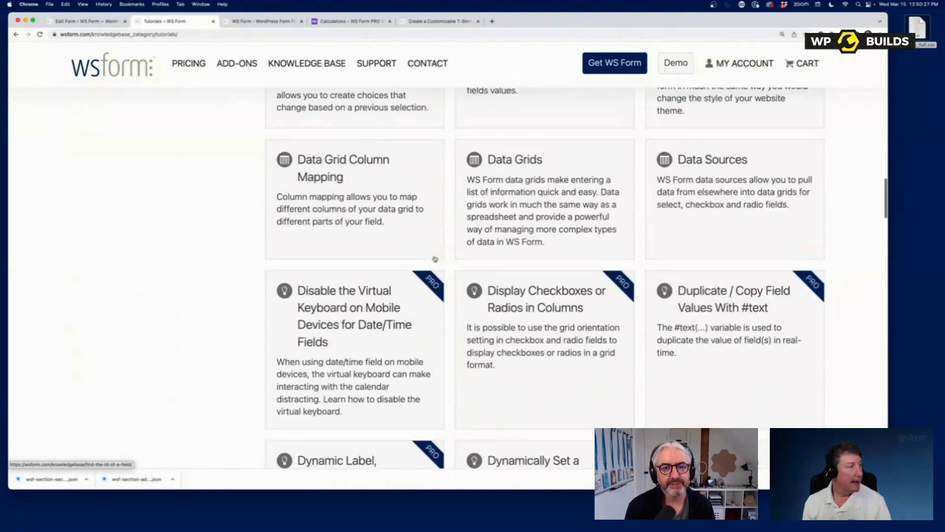
scroll(435, 259, up, 15)
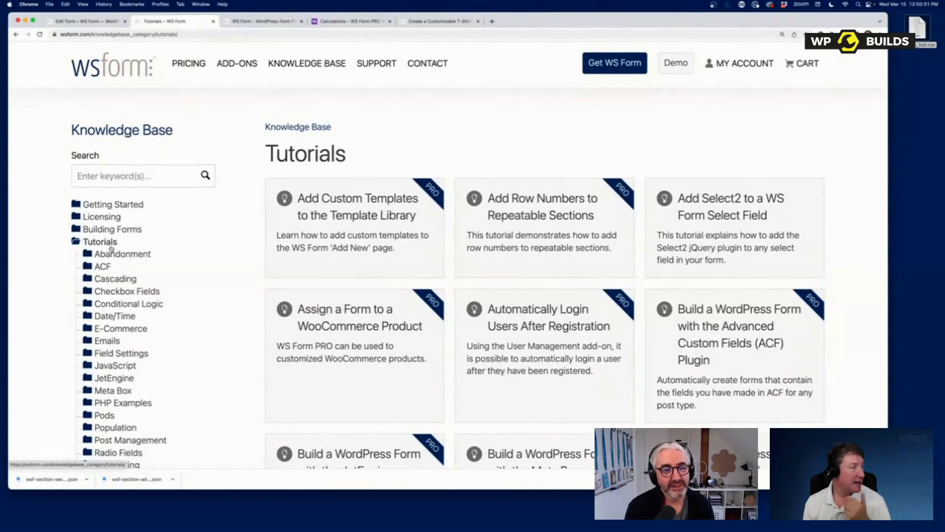
scroll(109, 243, down, 3)
click(116, 252)
scroll(176, 393, down, 1)
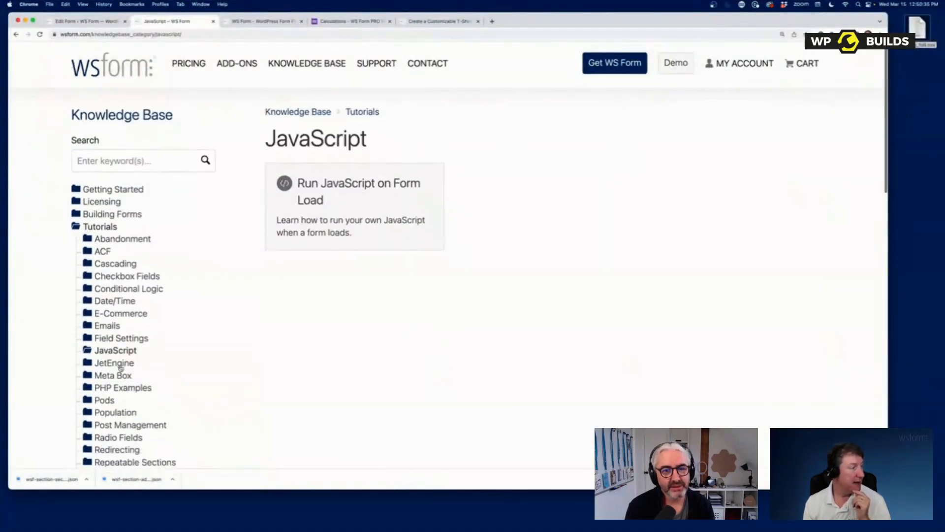
click(103, 252)
- Play part of the ACF form-building tutorial video, then open the Styling & CSS category
click(442, 270)
scroll(537, 319, down, 5)
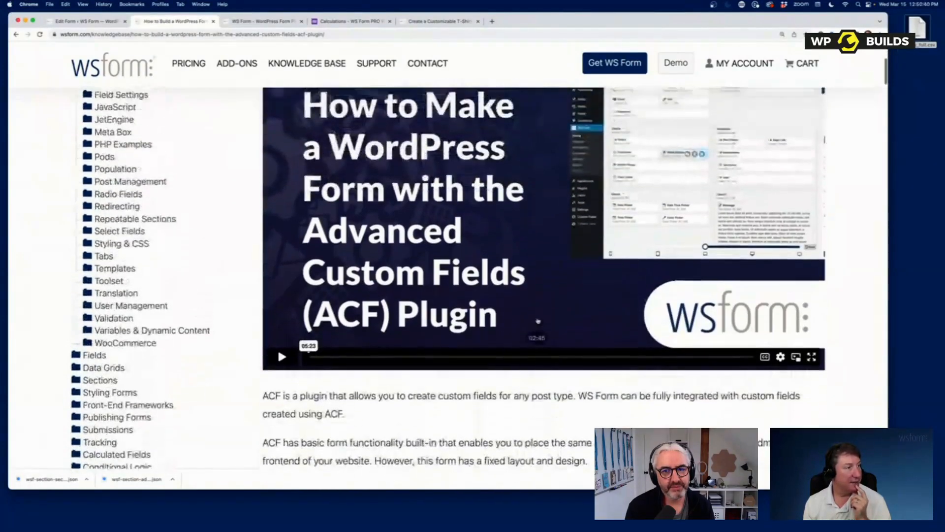
click(281, 365)
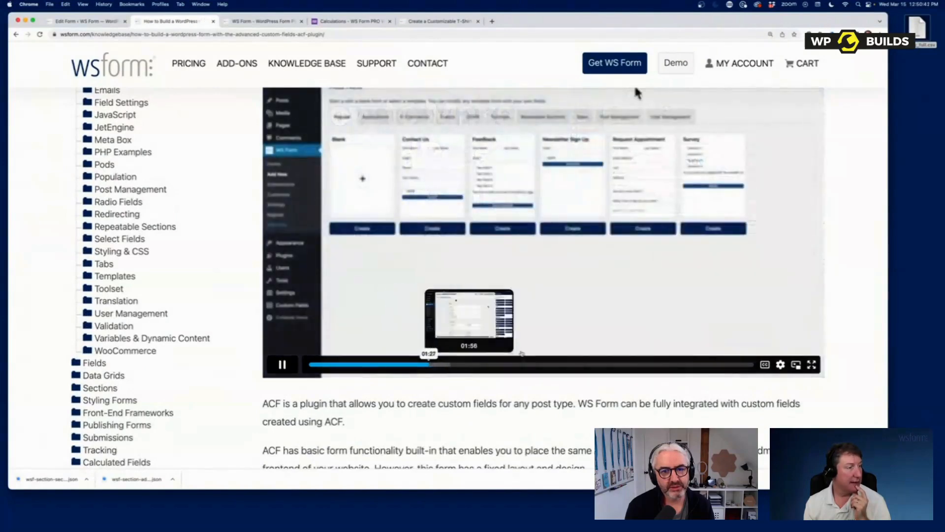
click(281, 365)
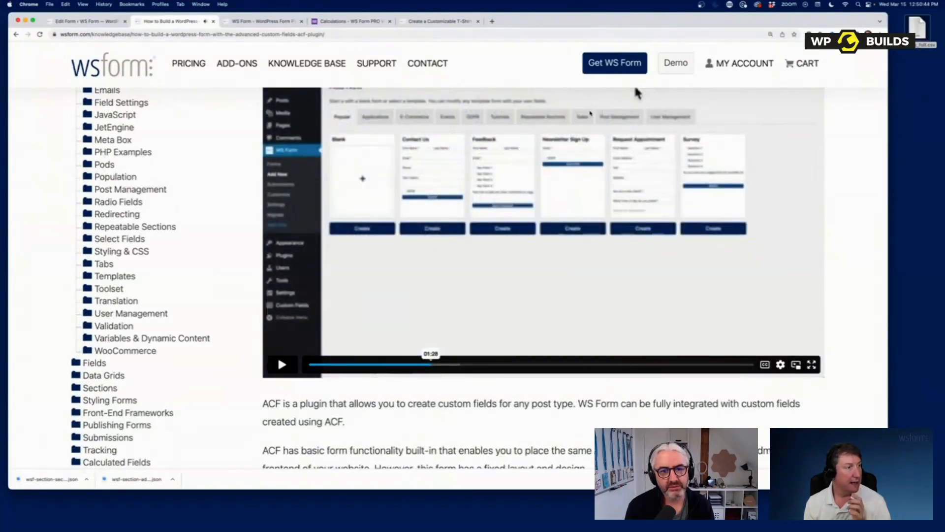
click(118, 252)
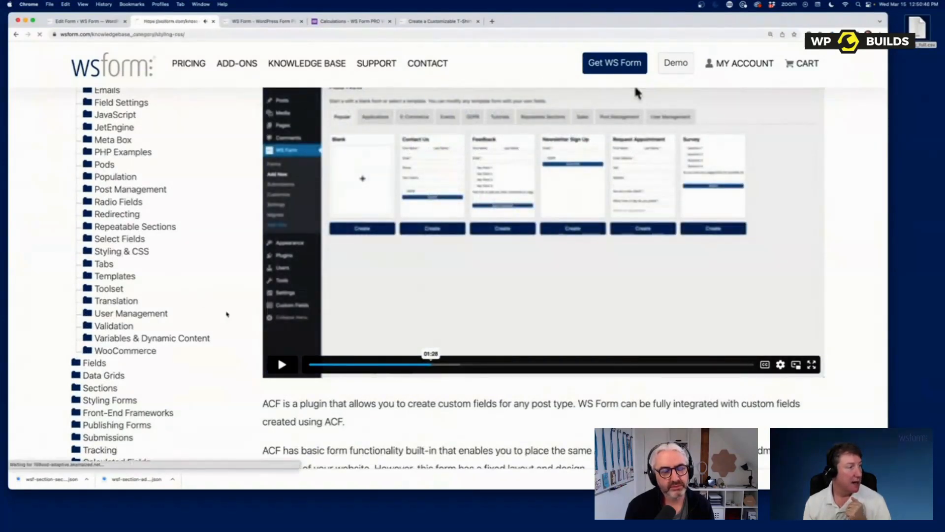
- Open the Style Radios article and view its Images, Colors, Switches and Buttons demos
click(360, 348)
scroll(456, 365, down, 3)
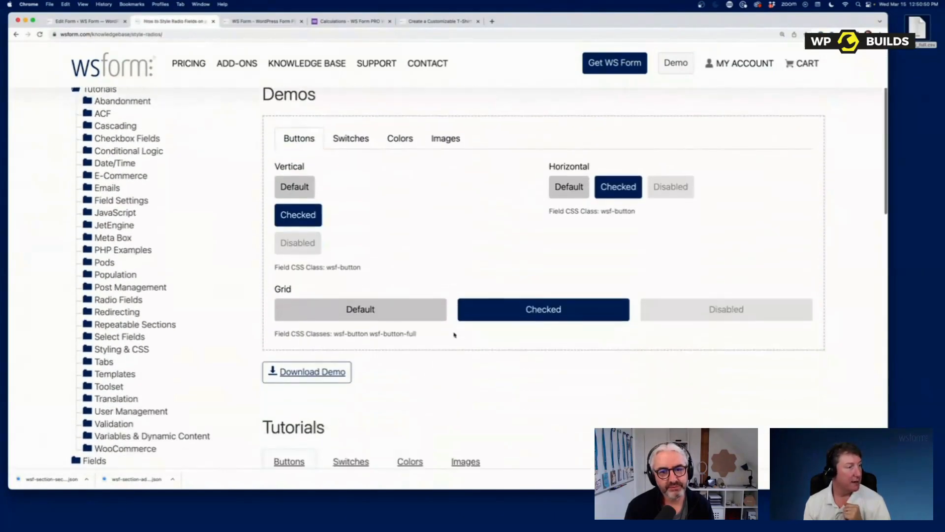
click(439, 146)
click(402, 144)
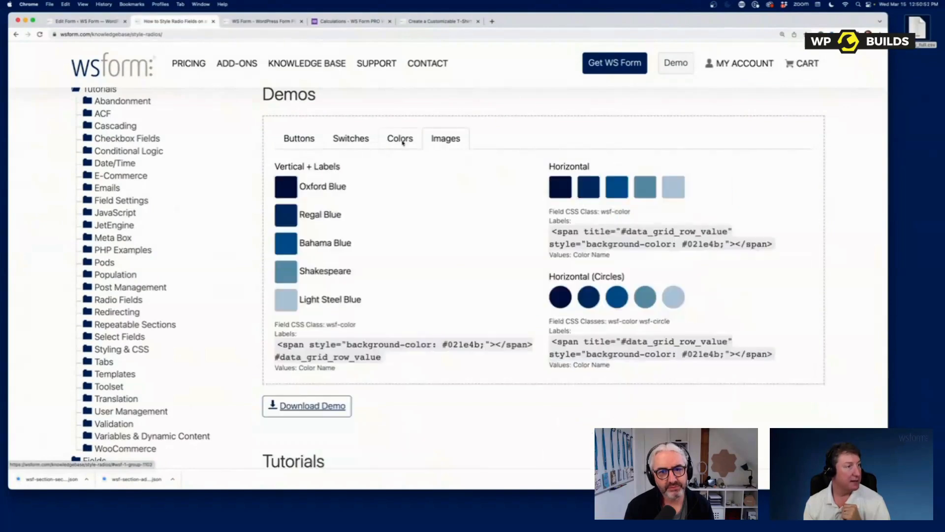
click(352, 145)
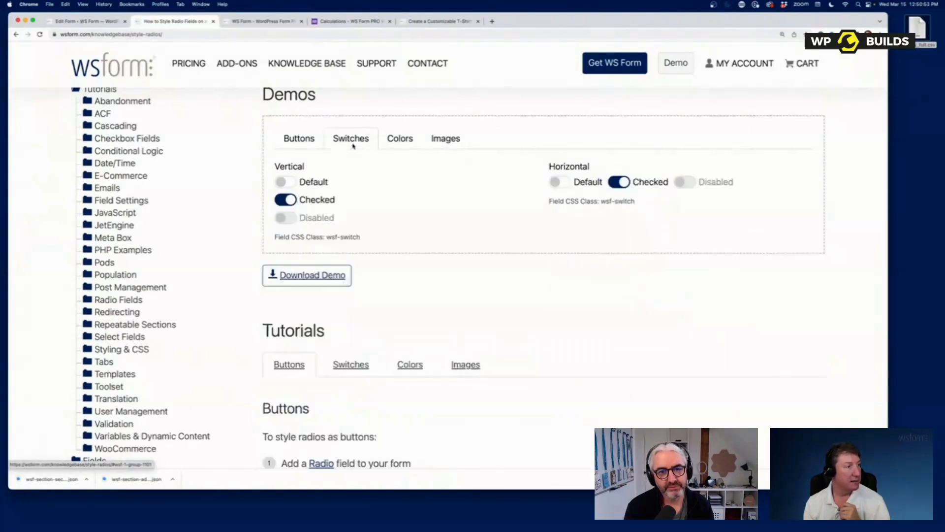
click(299, 145)
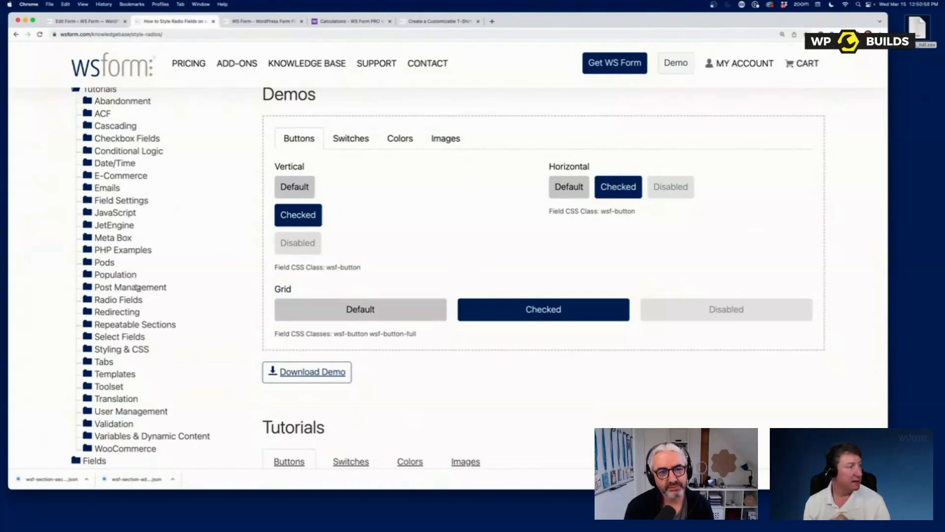
- Read further down the article, then open the Front-End Frameworks category
scroll(123, 276, down, 4)
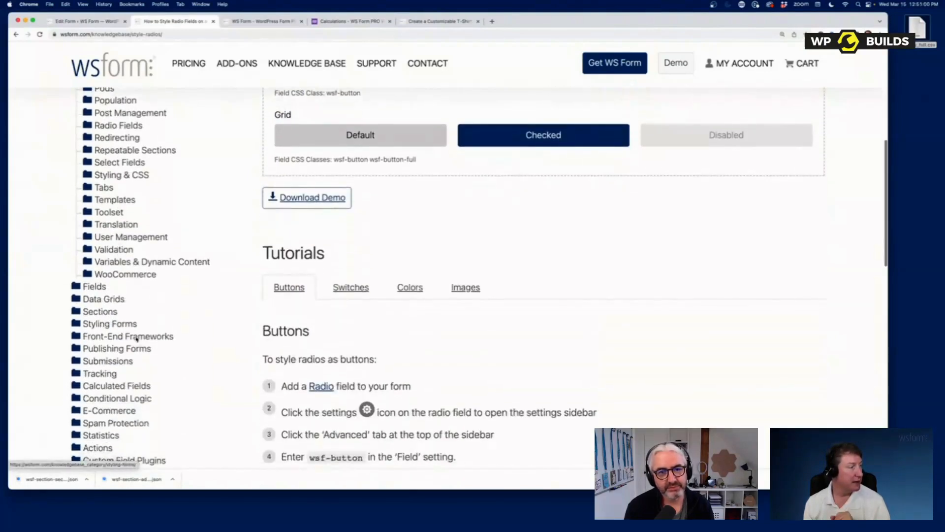
scroll(138, 348, down, 1)
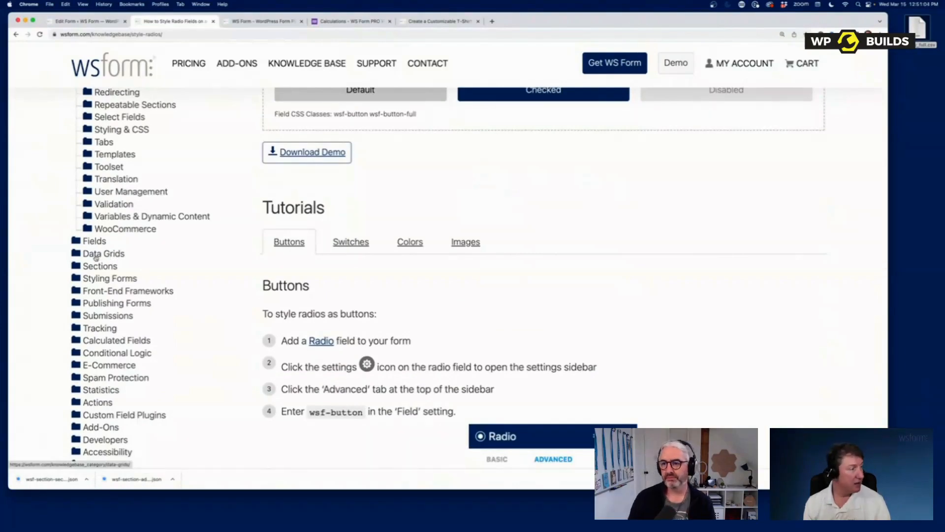
click(104, 292)
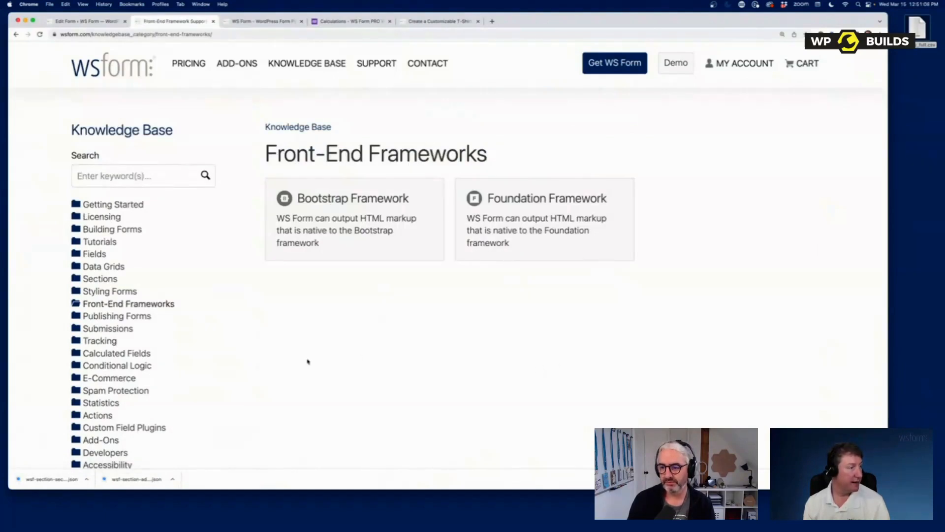
- Return to the Knowledge Base home page, then switch back to the Edit Form - WS Form browser tab
scroll(307, 362, down, 3)
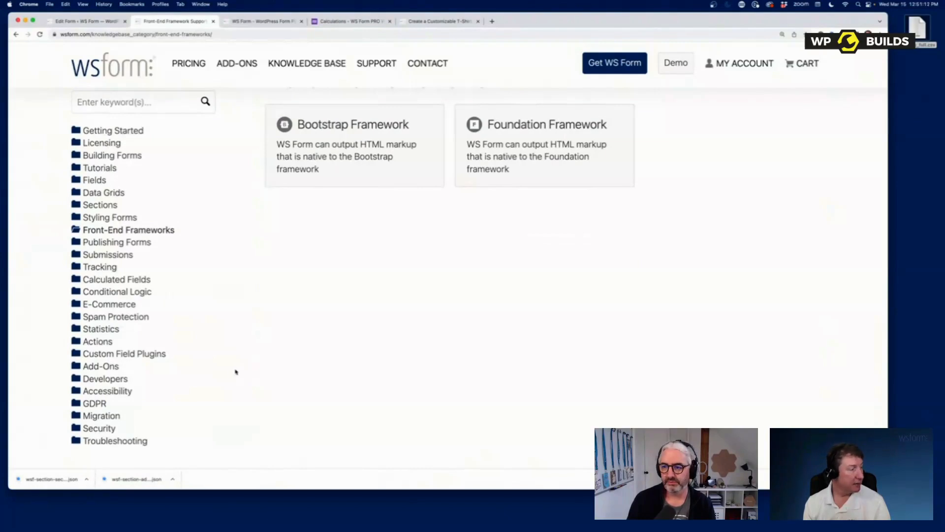
scroll(237, 369, up, 3)
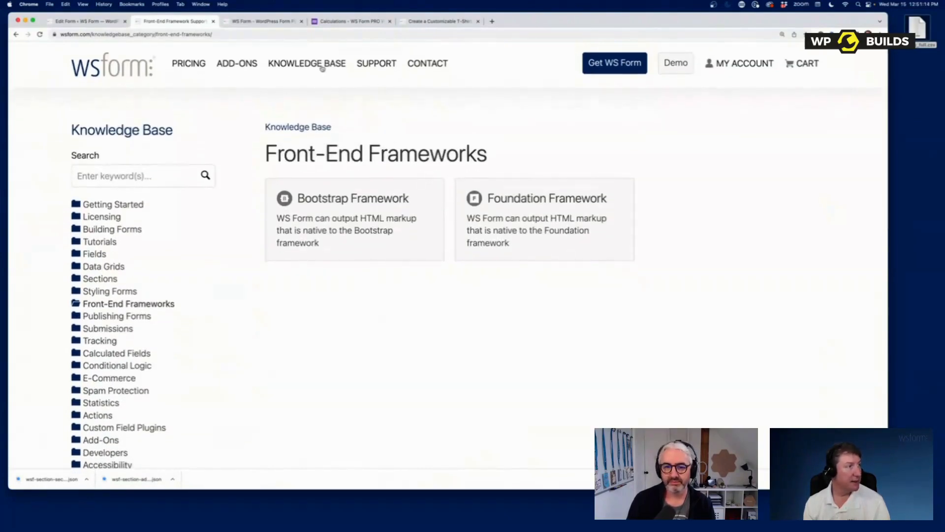
click(321, 63)
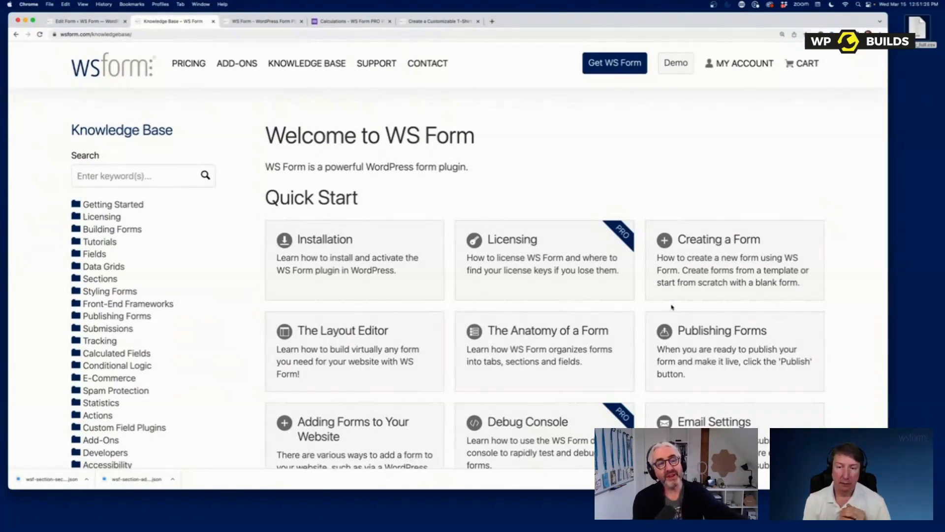
click(87, 22)
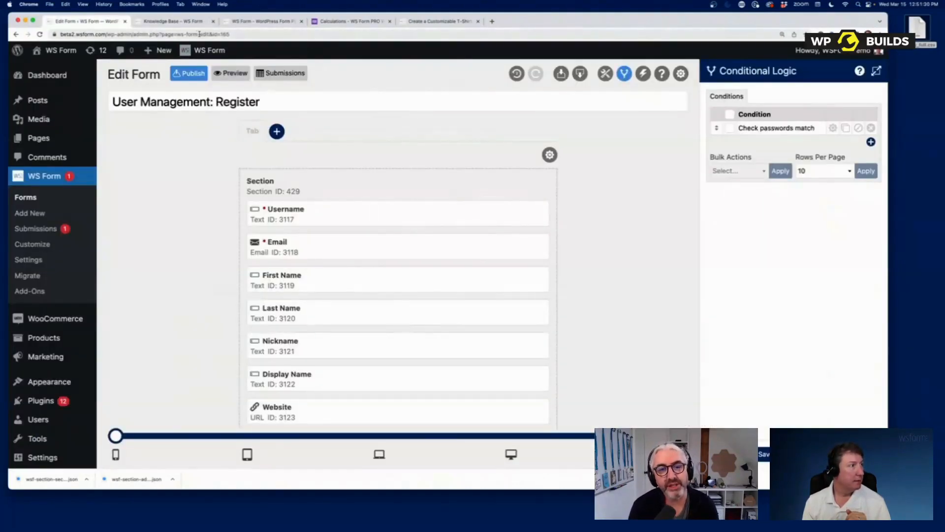
- Load the WS Form welcome page and start its setup walkthrough
drag(199, 34, 260, 36)
text(welcome)
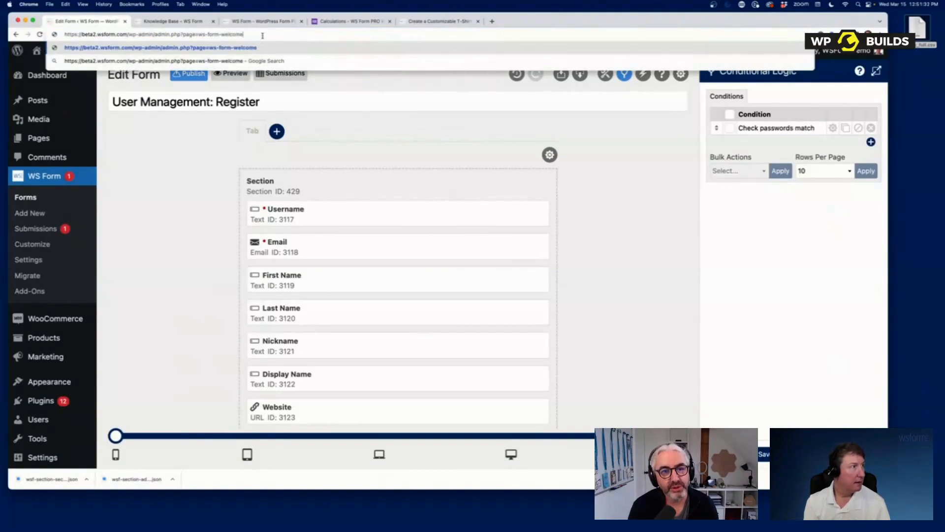
key(Return)
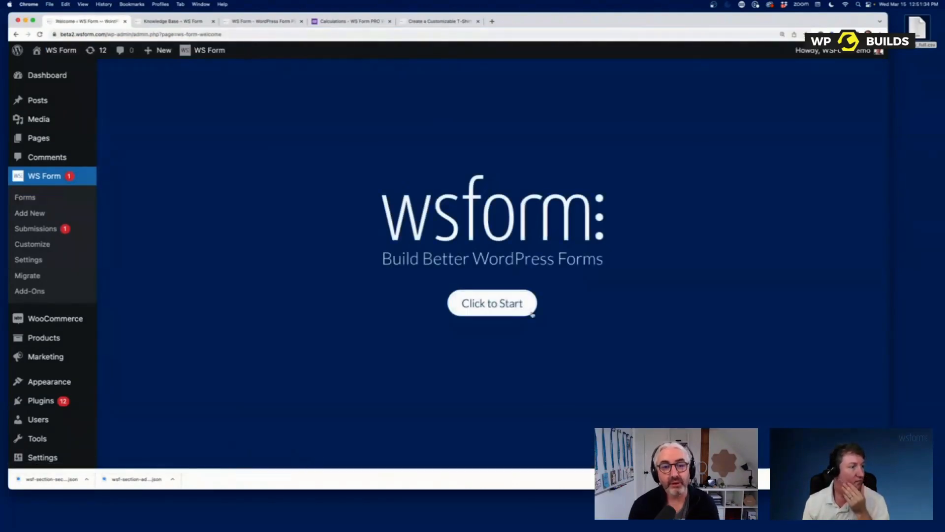
click(525, 310)
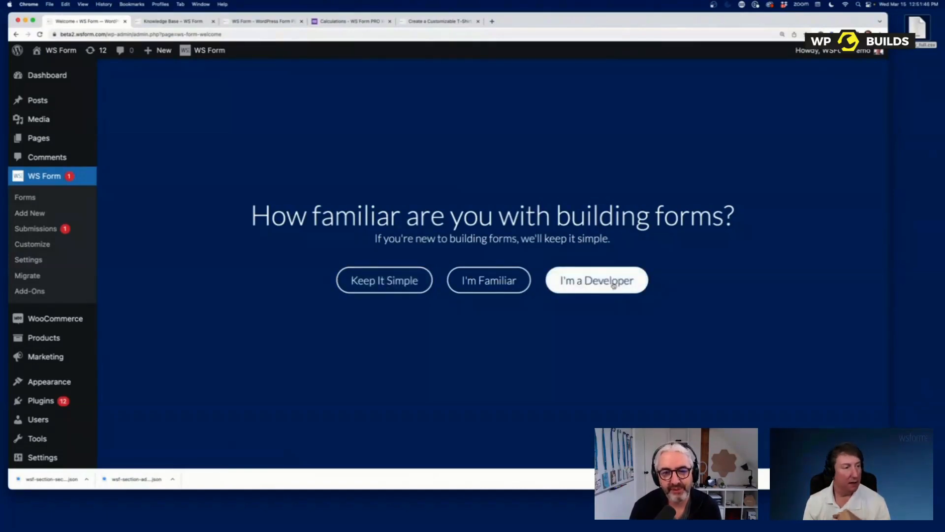
- Choose the developer experience level and the "I'm Not Sure" framework, then click Get Started
click(613, 284)
click(491, 261)
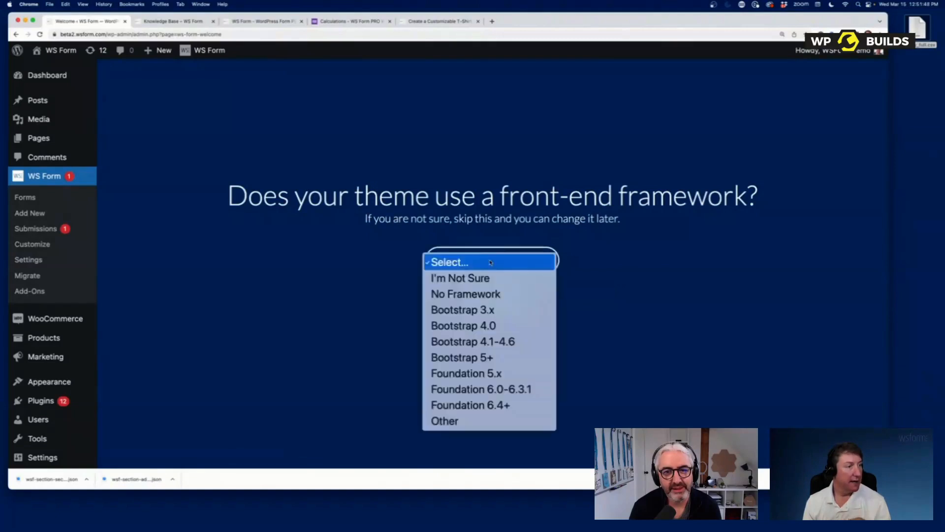
click(471, 278)
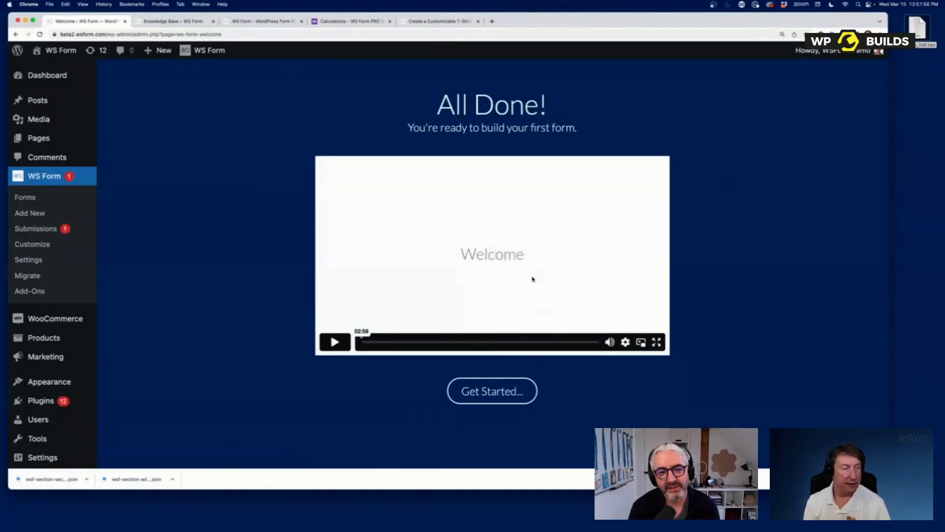
click(494, 397)
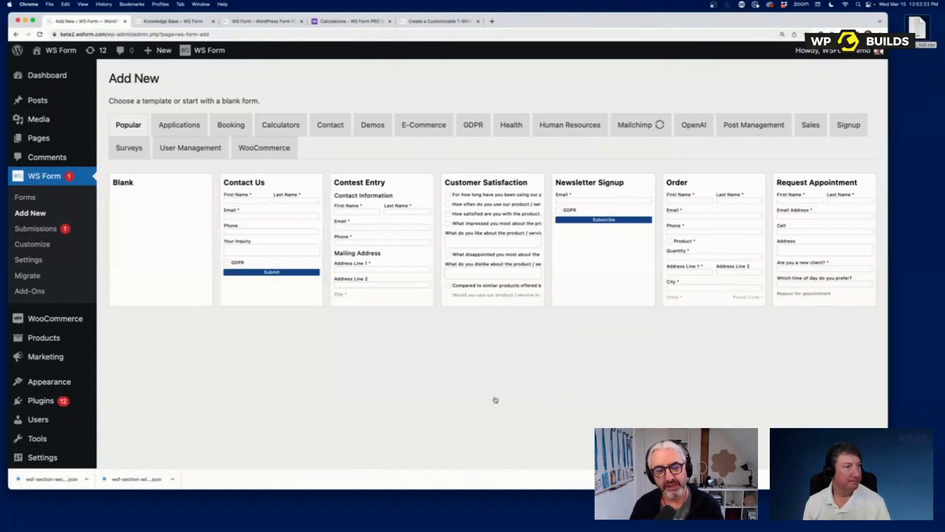
- Create a new form from the Car Payment template under Calculators
mouse_move(302, 277)
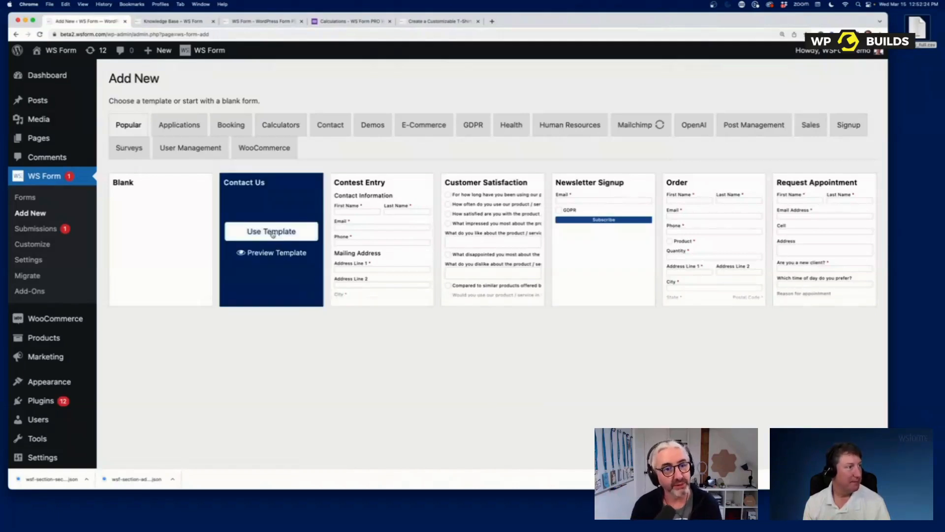
click(270, 128)
mouse_move(583, 282)
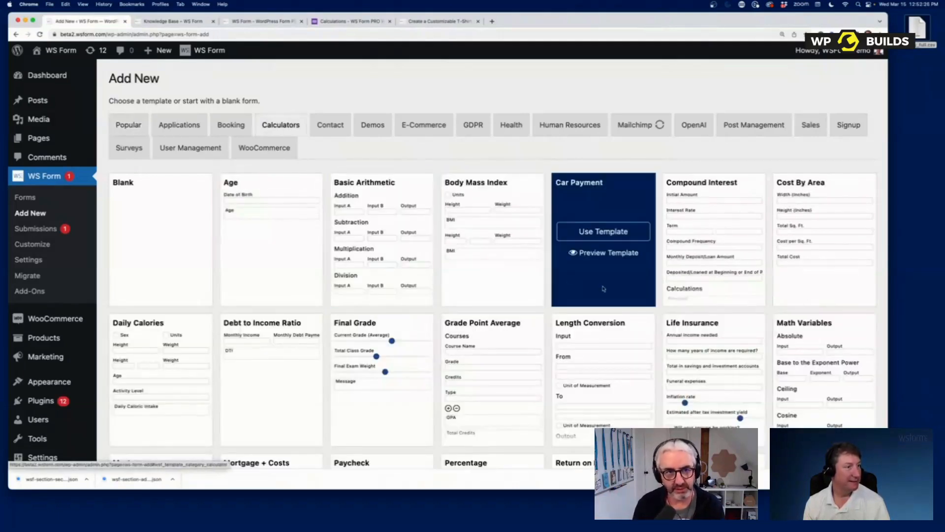
click(614, 241)
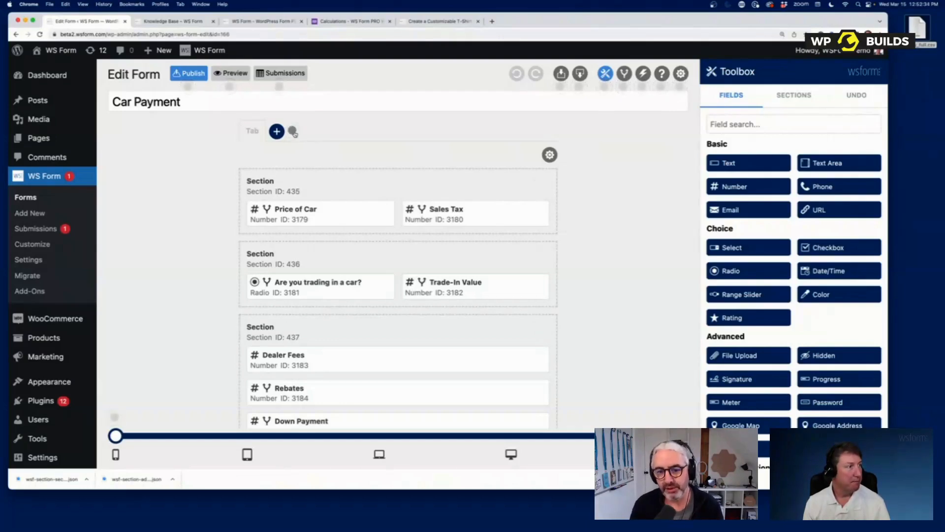
- Dismiss the Add Tab tip next to the Tab + button
click(294, 133)
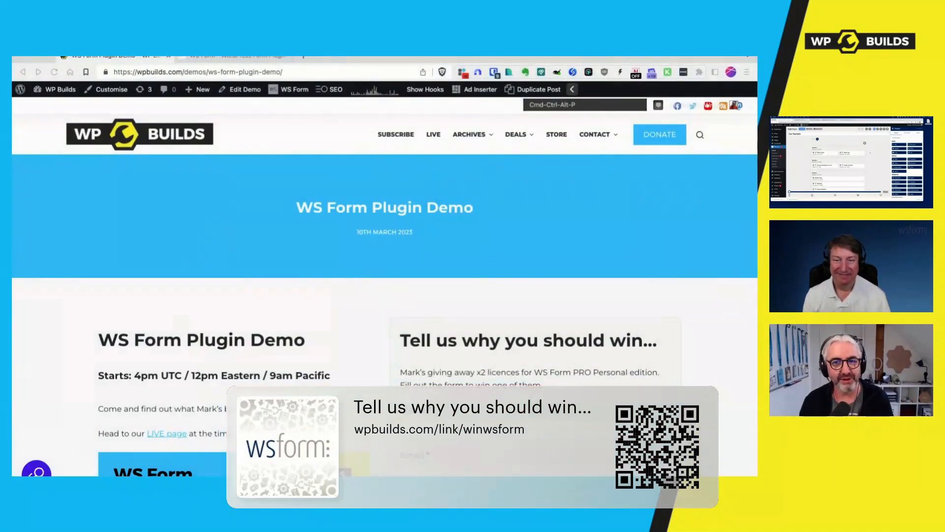
scroll(434, 256, down, 5)
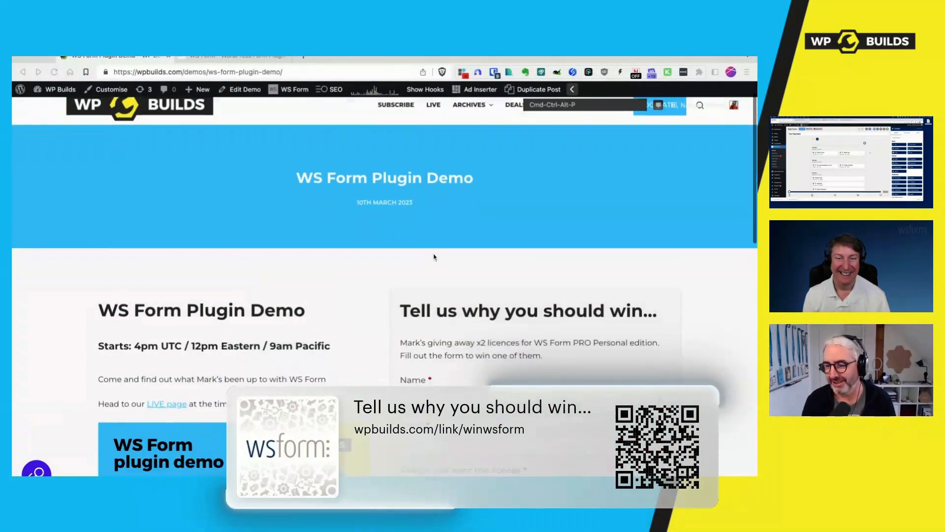
scroll(434, 257, down, 7)
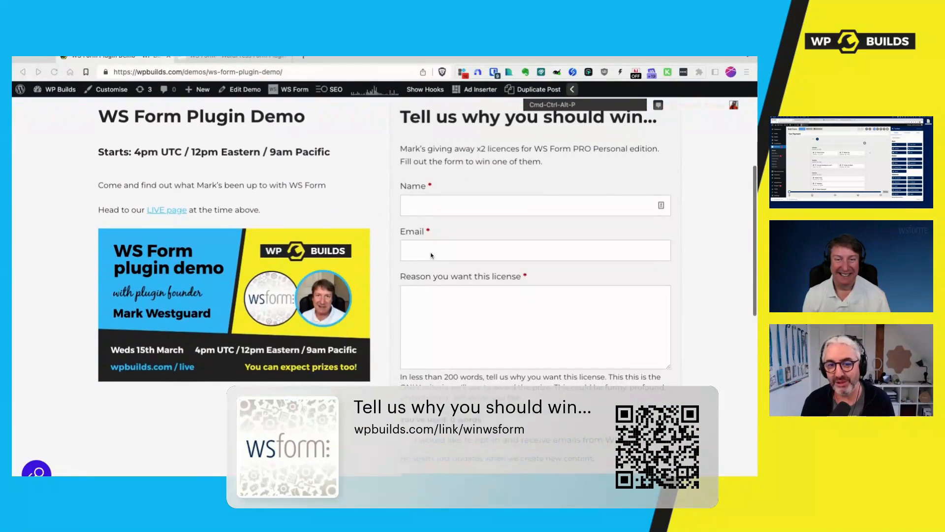
scroll(431, 255, down, 2)
scroll(431, 255, up, 10)
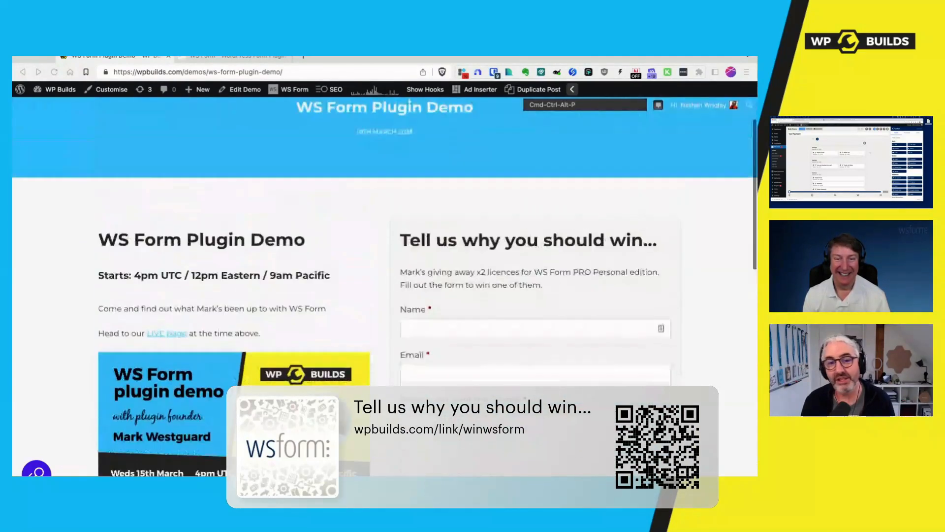
scroll(385, 286, down, 2)
scroll(384, 286, down, 1)
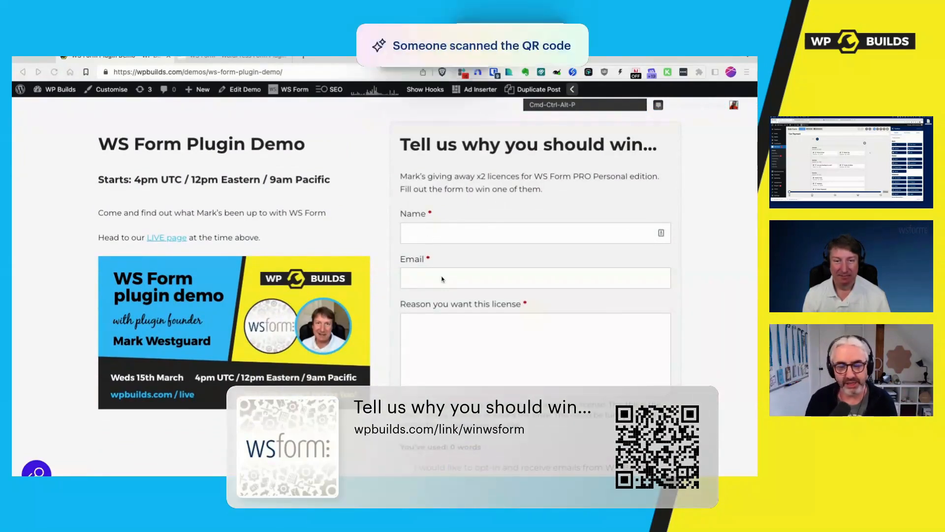
scroll(442, 279, down, 2)
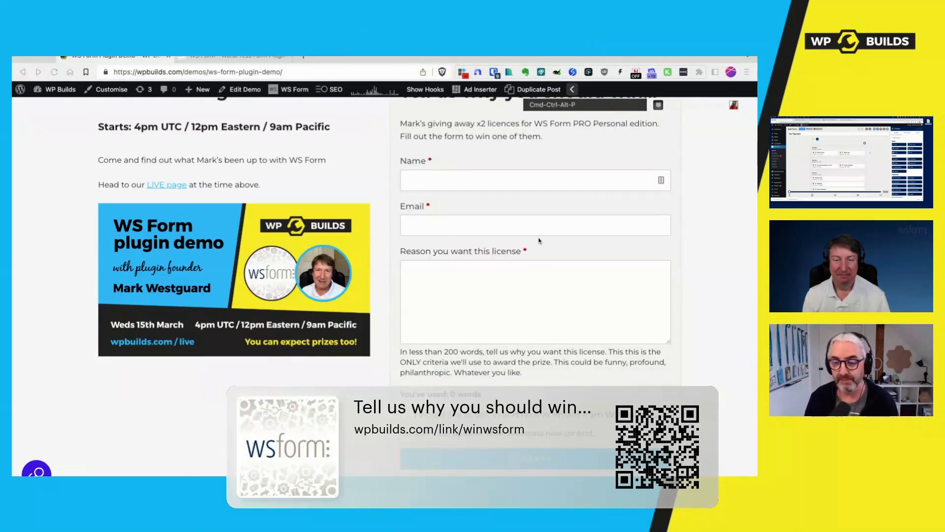
scroll(540, 241, down, 2)
click(406, 367)
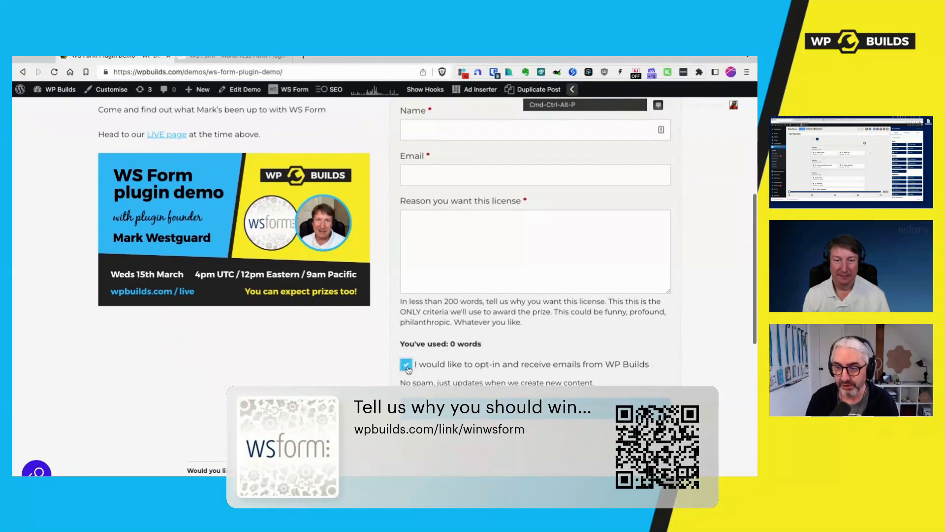
click(407, 366)
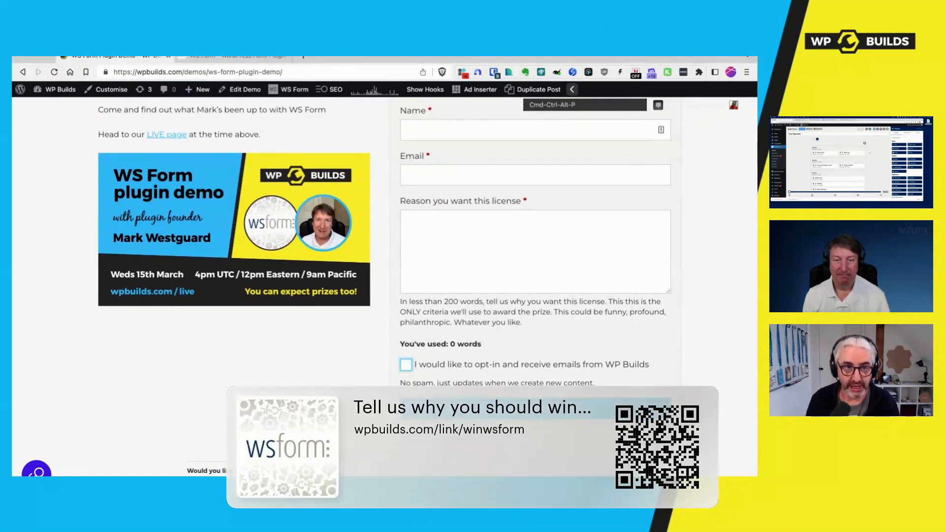
scroll(478, 301, up, 2)
click(443, 286)
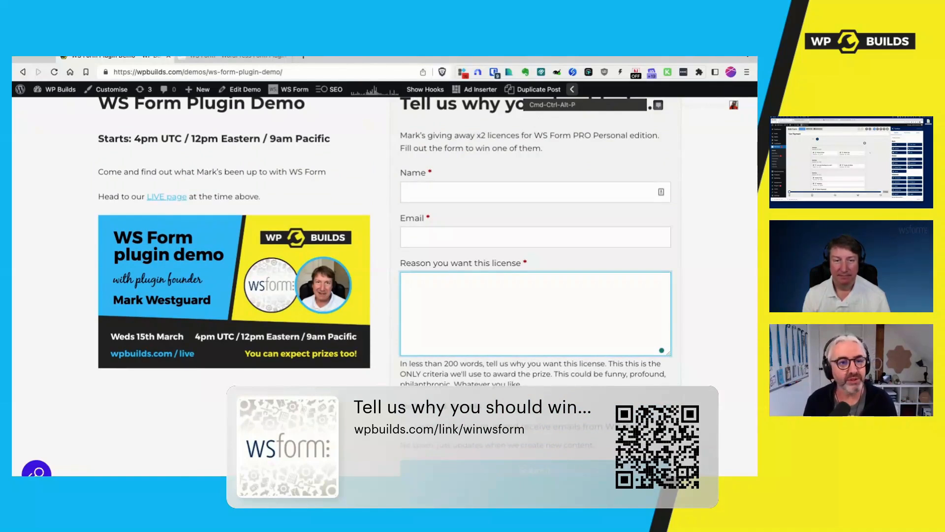
scroll(536, 295, down, 1)
scroll(528, 350, down, 1)
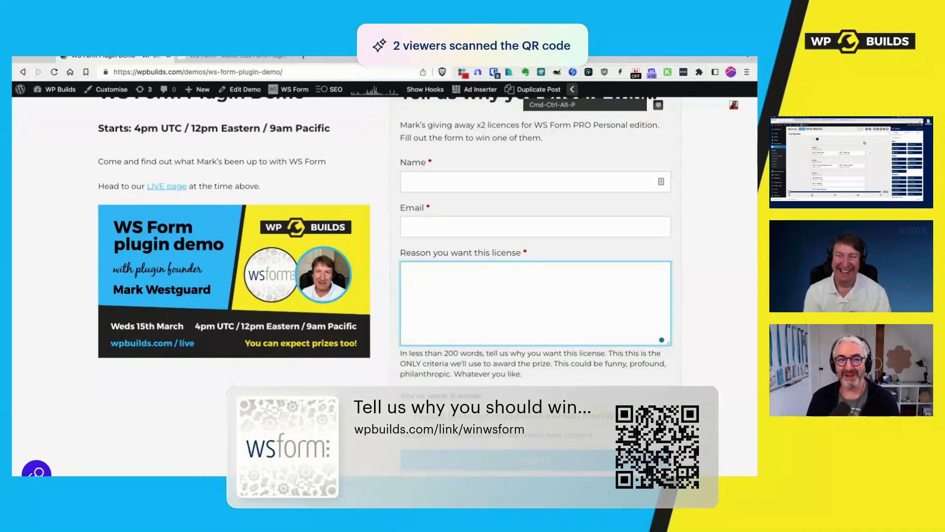
scroll(413, 354, up, 4)
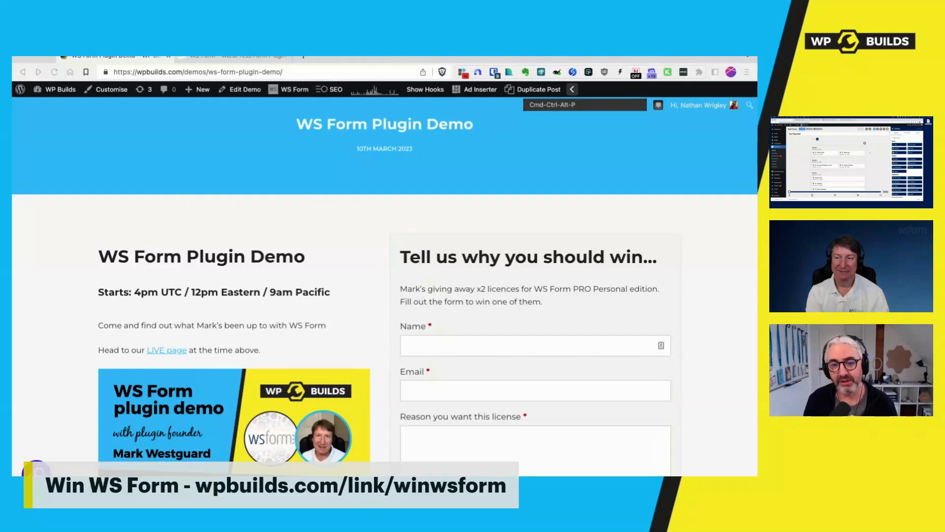
- Scroll the WS Form Plugin Demo page to look over the licence giveaway
scroll(367, 235, down, 1)
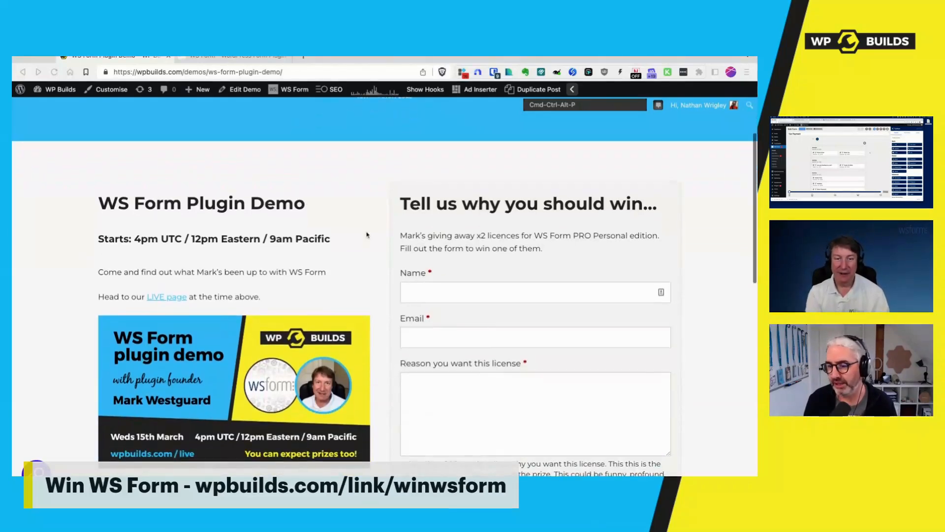
scroll(367, 235, down, 3)
scroll(367, 235, up, 6)
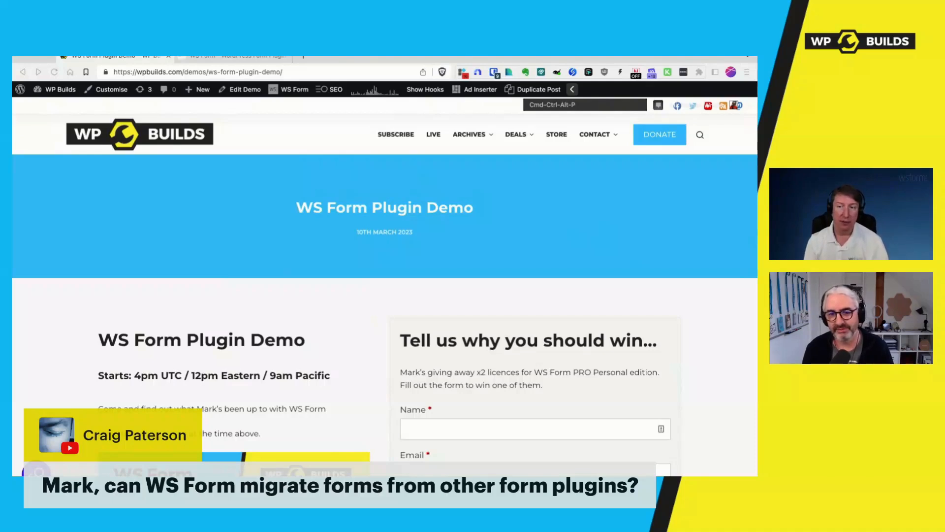
- Scroll down until the giveaway form's Name, Email and Reason fields are fully visible
scroll(512, 328, down, 3)
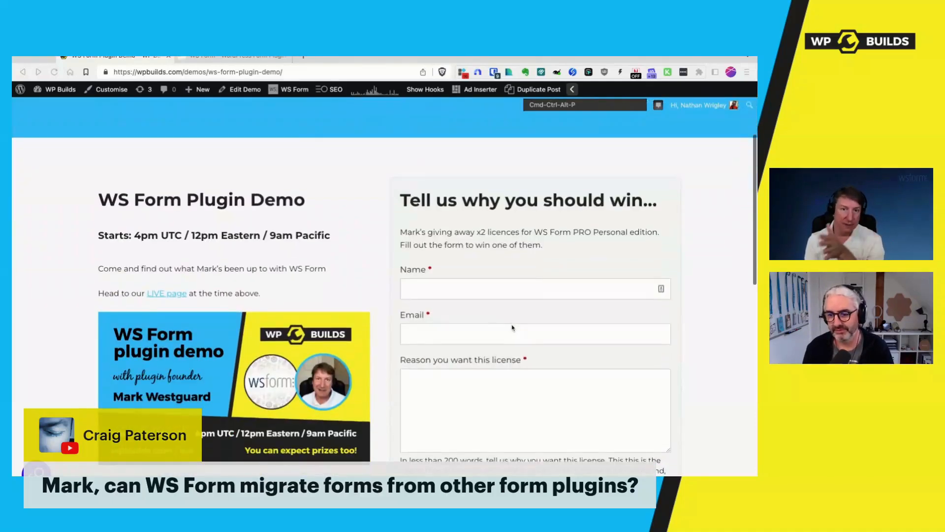
scroll(512, 327, down, 1)
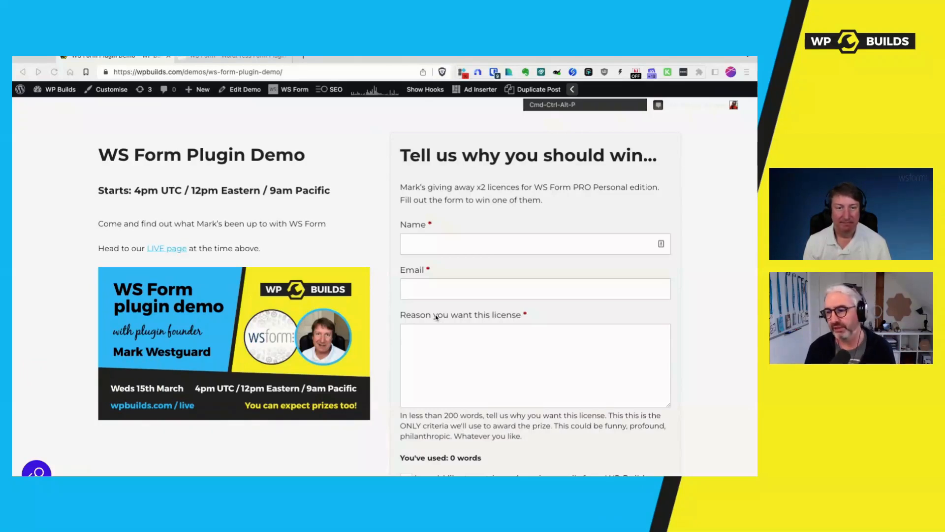
scroll(437, 317, up, 1)
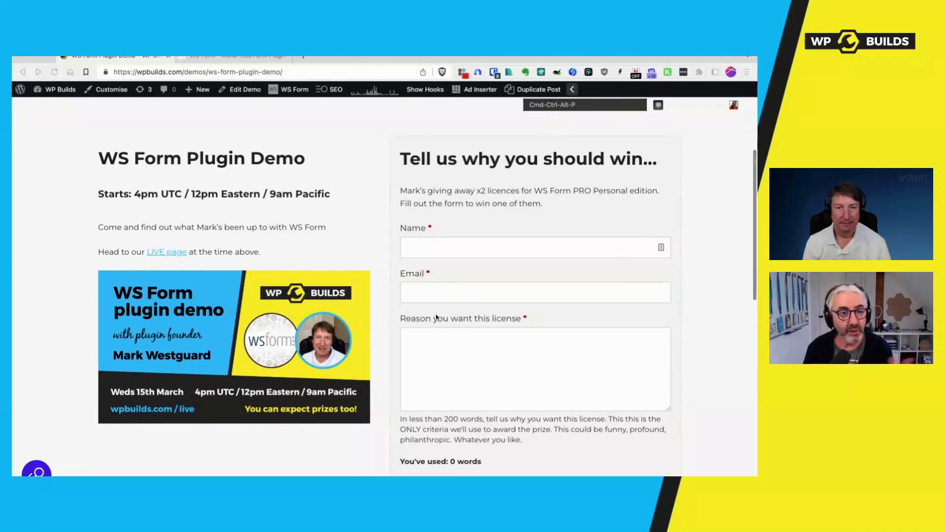